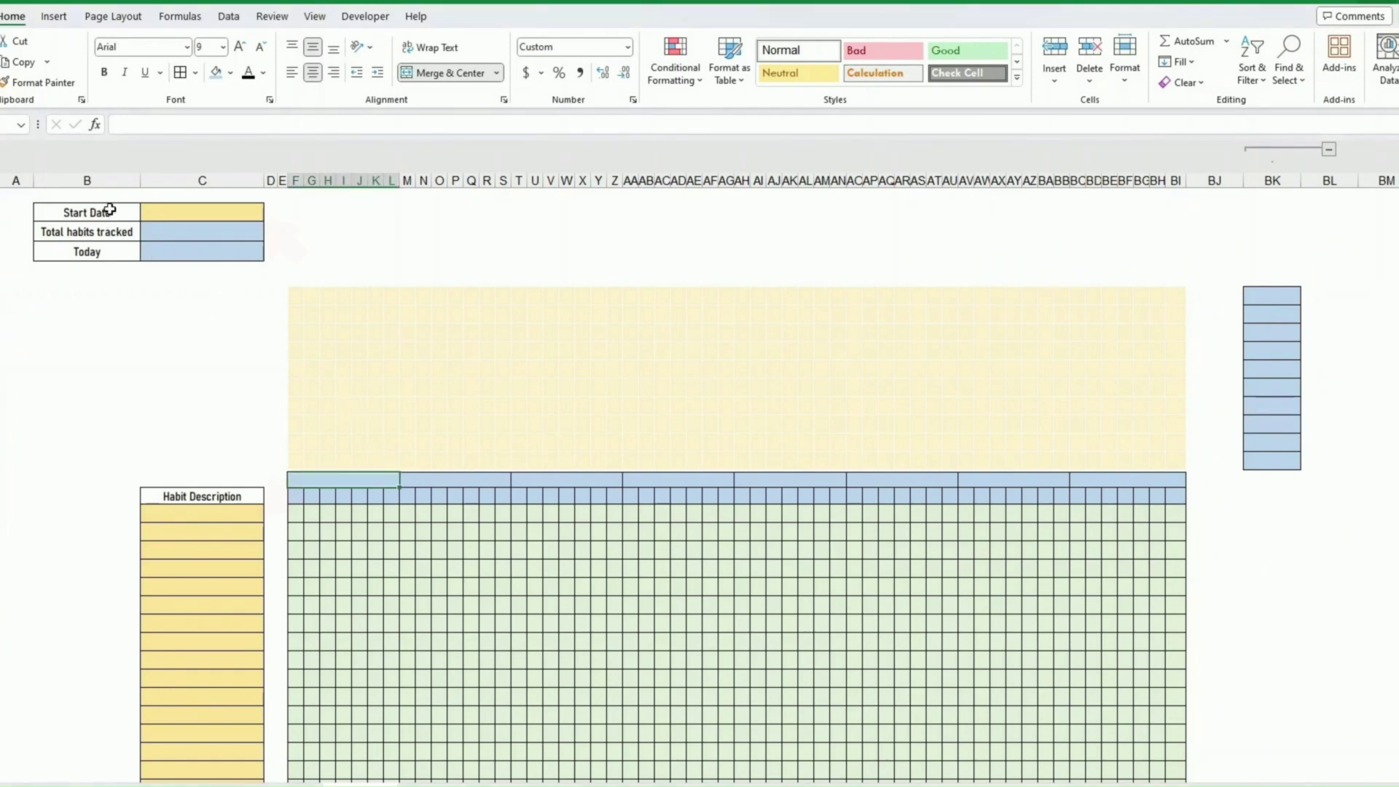
# Step: Examine the tracker template's yellow input cells, blue formula cells, and the Start Date, Total habits tracked and Today labels
pyautogui.click(179, 205)
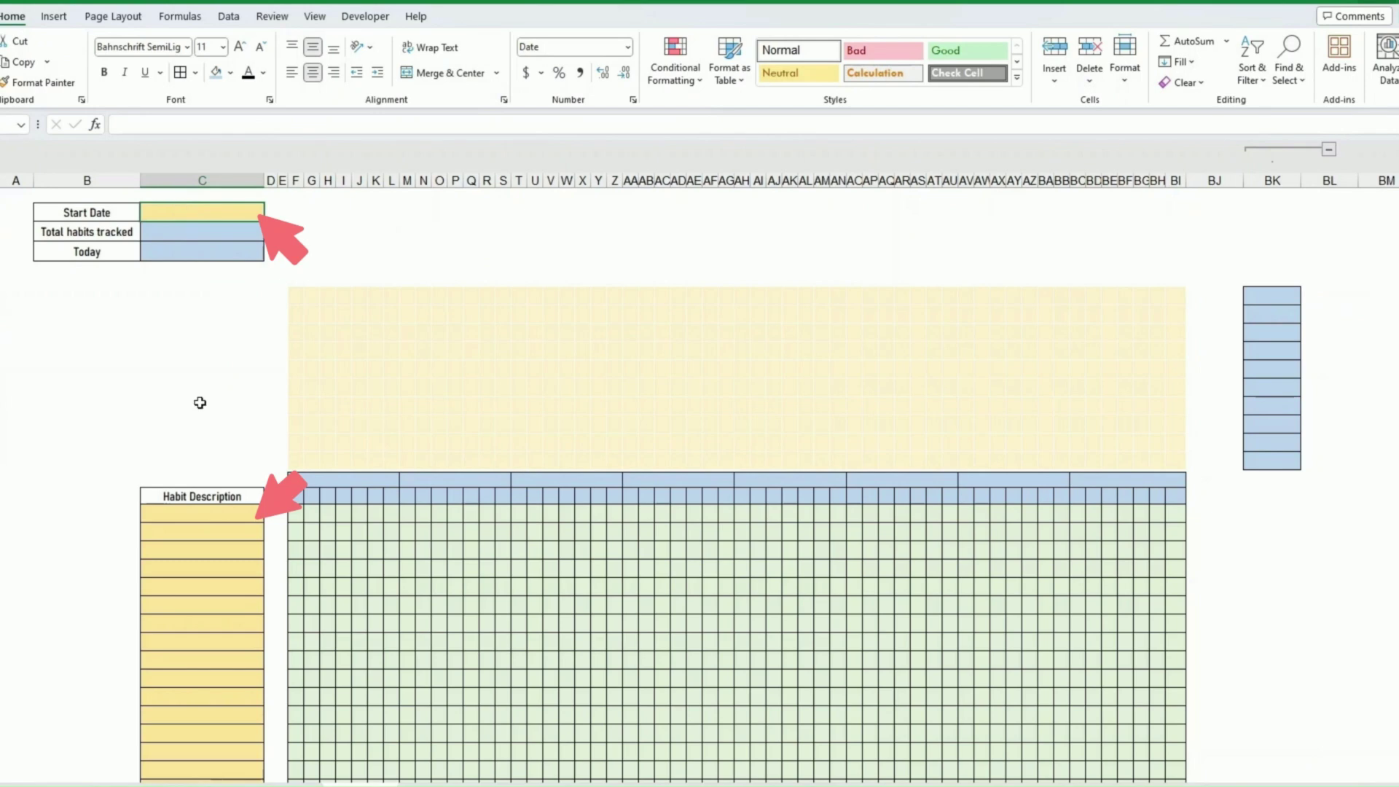
pyautogui.moveTo(198, 515); pyautogui.dragTo(194, 606)
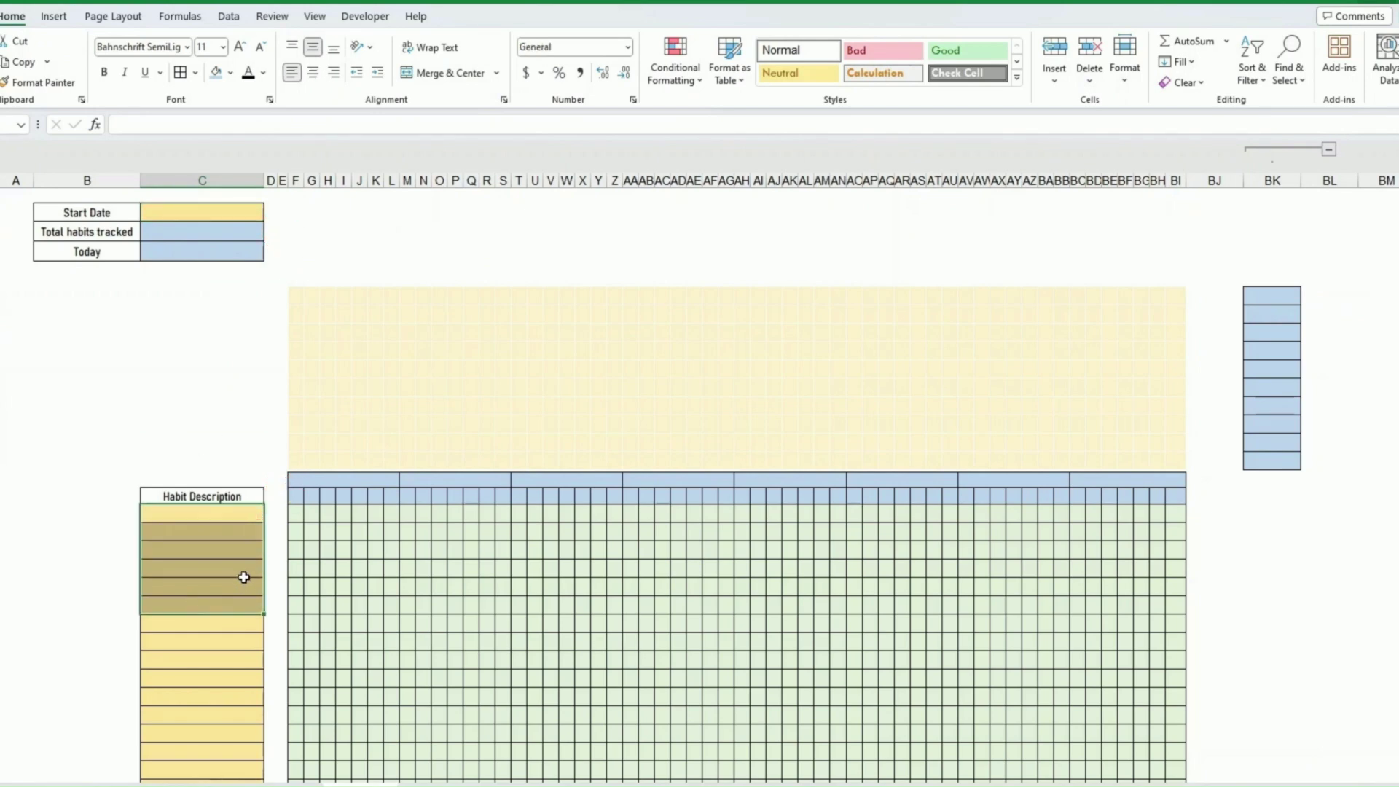
pyautogui.click(236, 238)
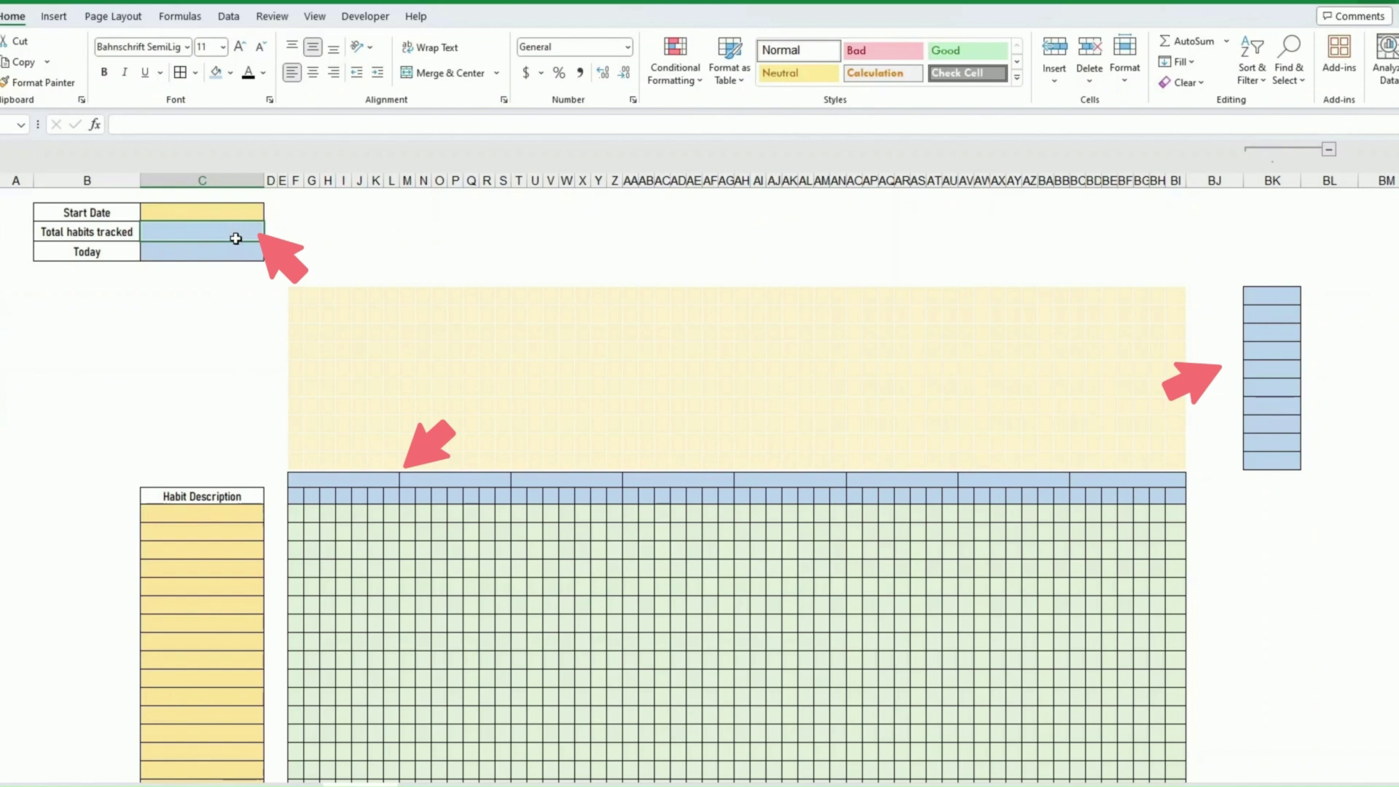
pyautogui.hotkey('shift', 'Down')
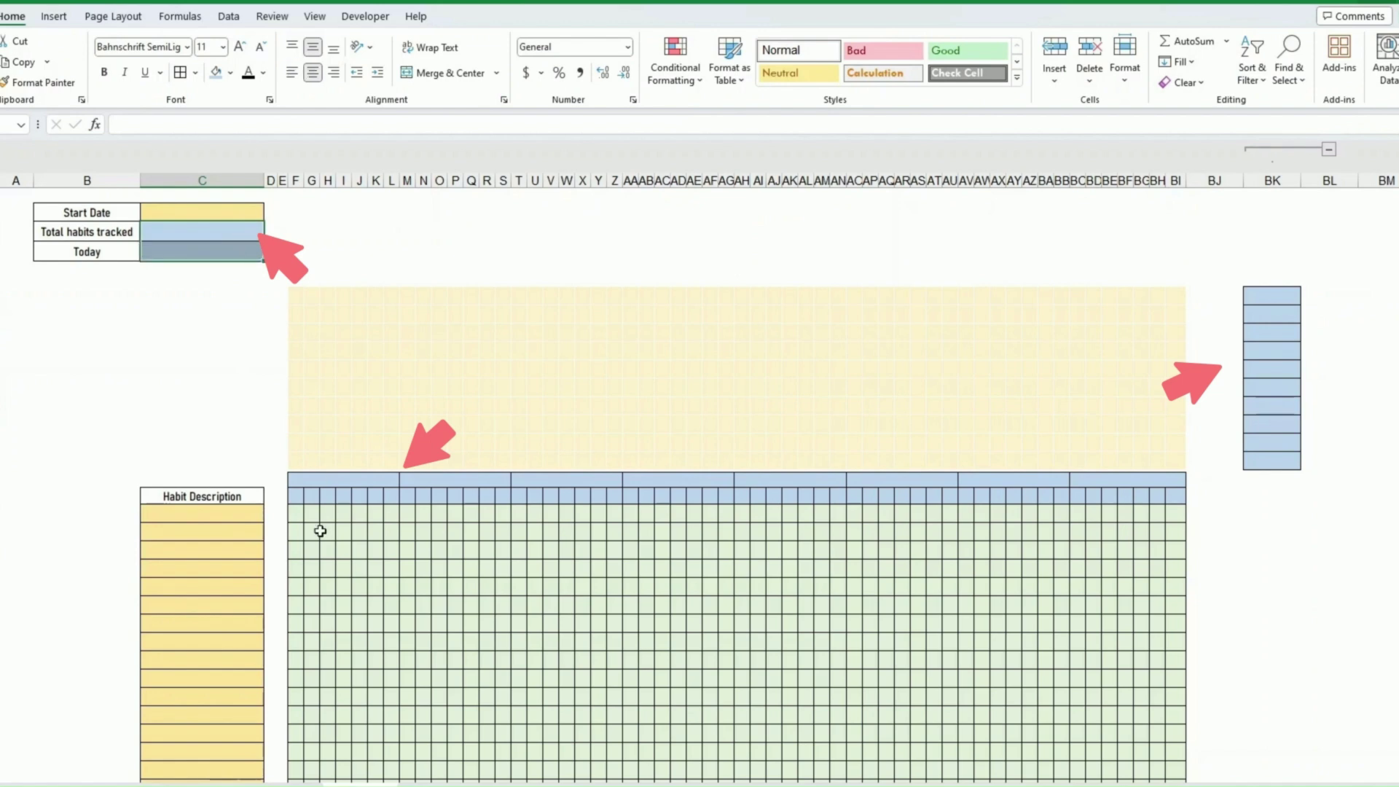
pyautogui.click(295, 484)
pyautogui.click(103, 211)
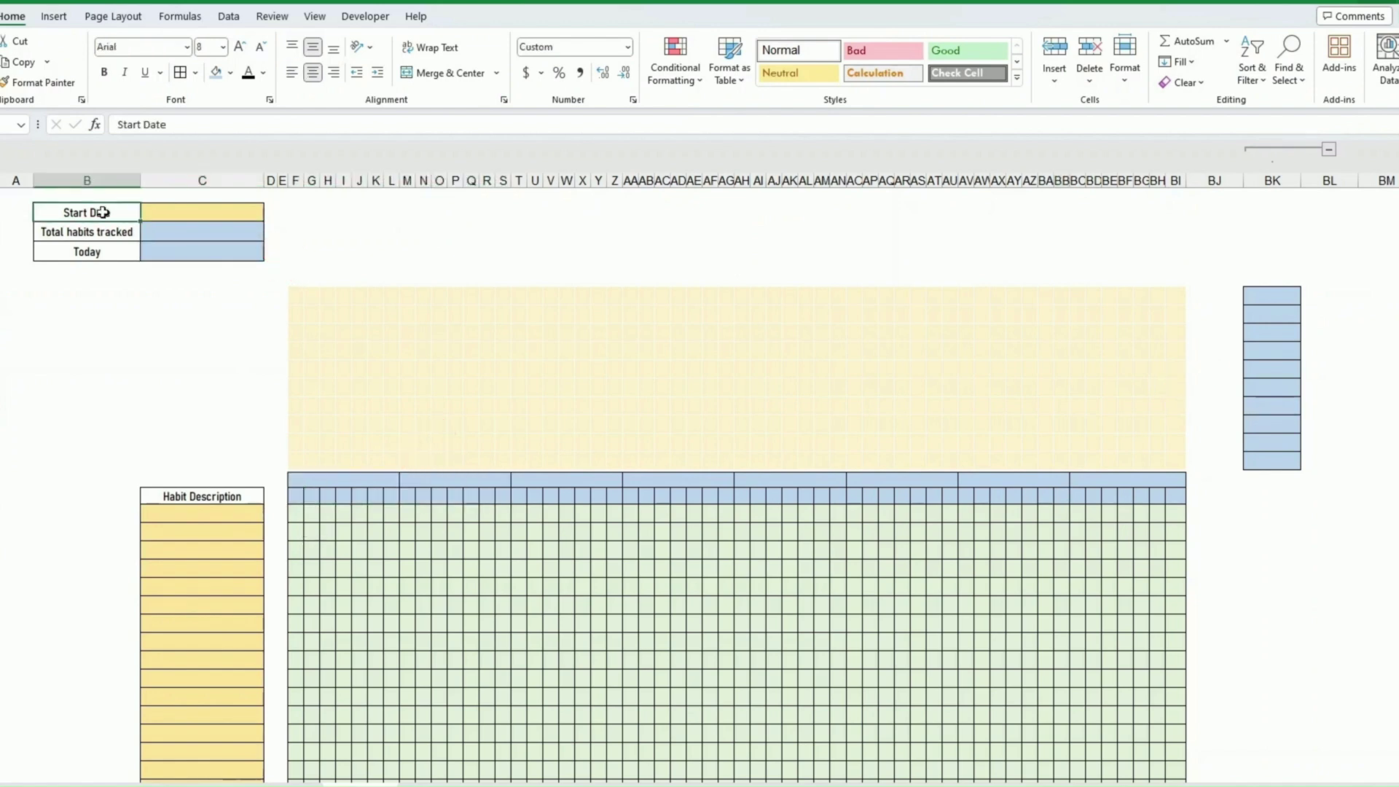
pyautogui.moveTo(102, 212); pyautogui.dragTo(204, 251)
pyautogui.click(126, 216)
pyautogui.moveTo(125, 216); pyautogui.dragTo(126, 250)
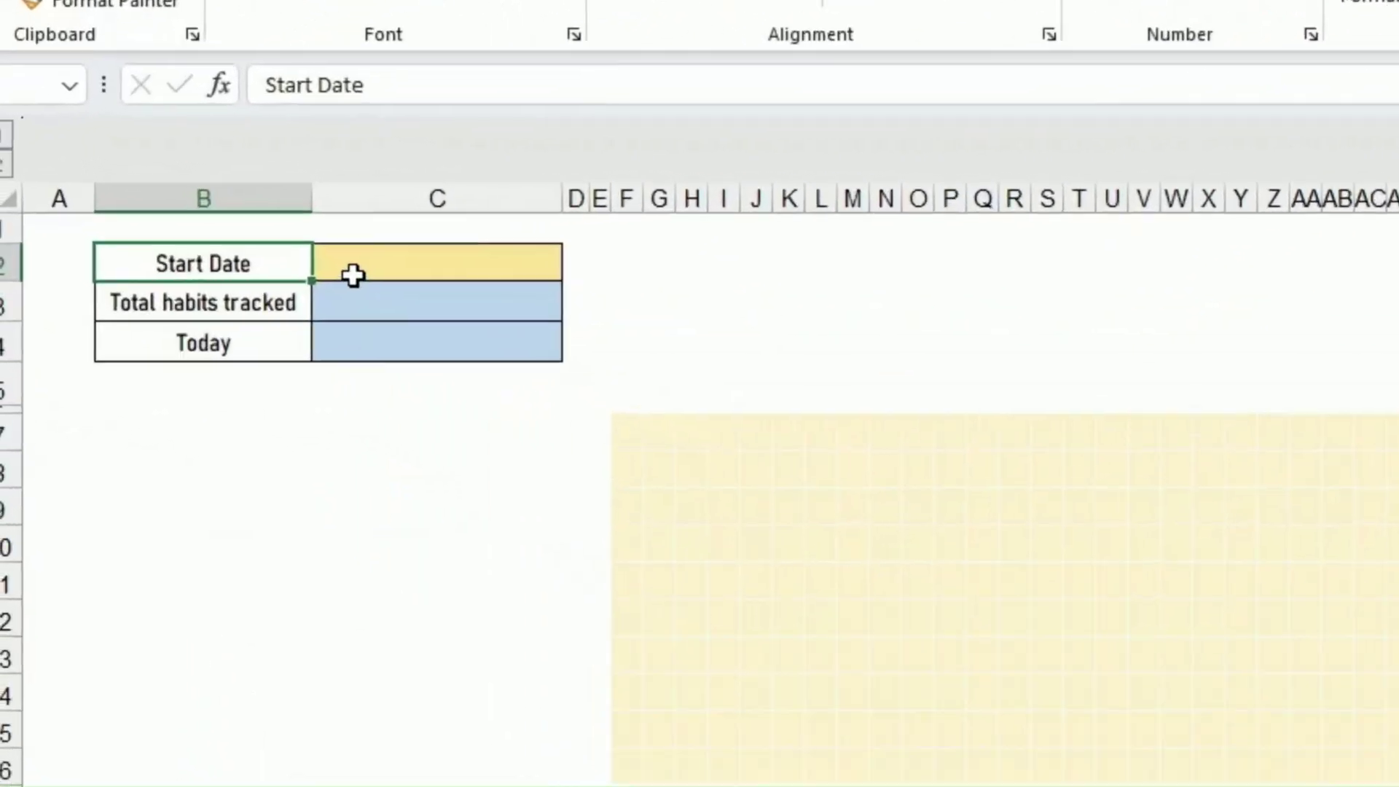
# Step: Enter 15/10/2023 as the Start Date in cell C2
pyautogui.click(164, 214)
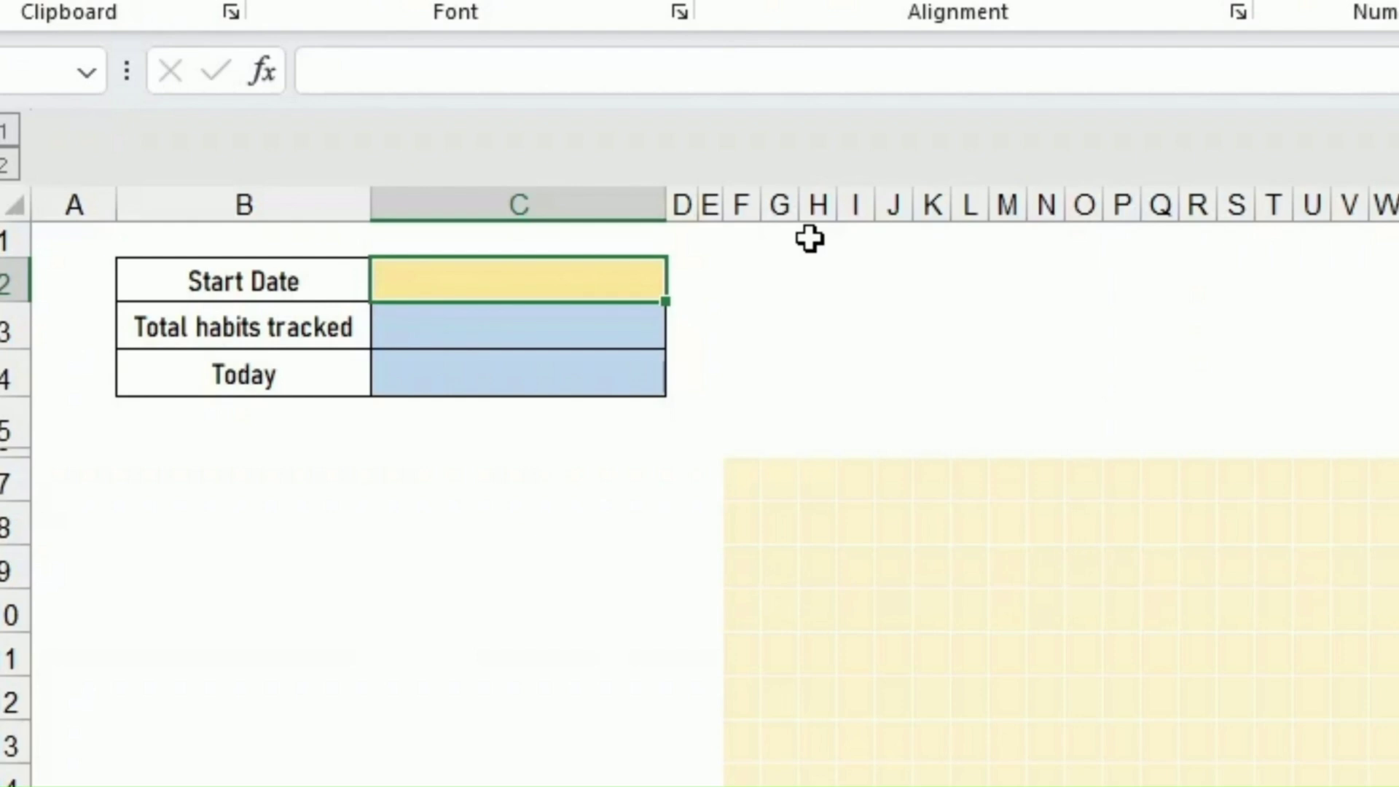
pyautogui.write('15/10/2023')
pyautogui.press('Return')
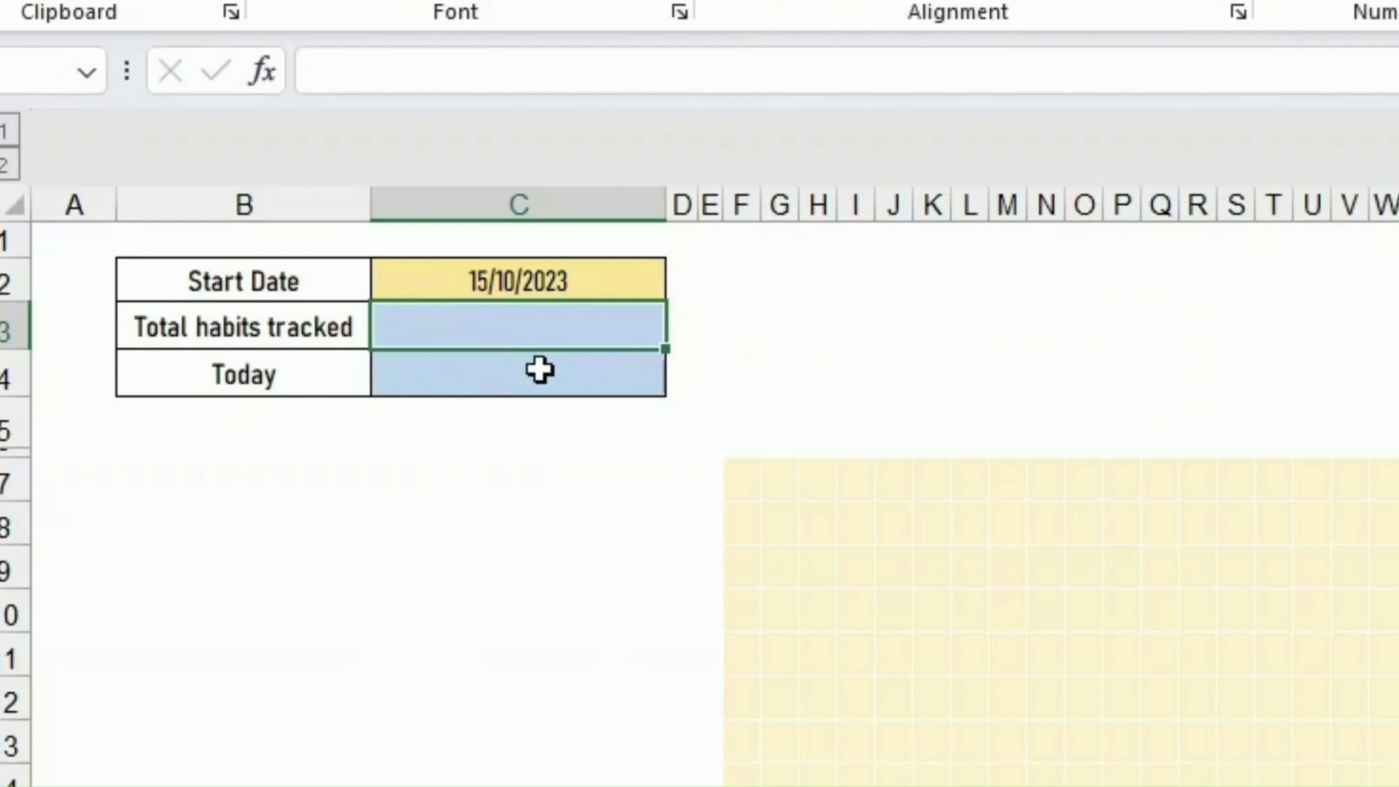
# Step: Enter the formula =TODAY() in cell C4 beside the Today label
pyautogui.click(500, 381)
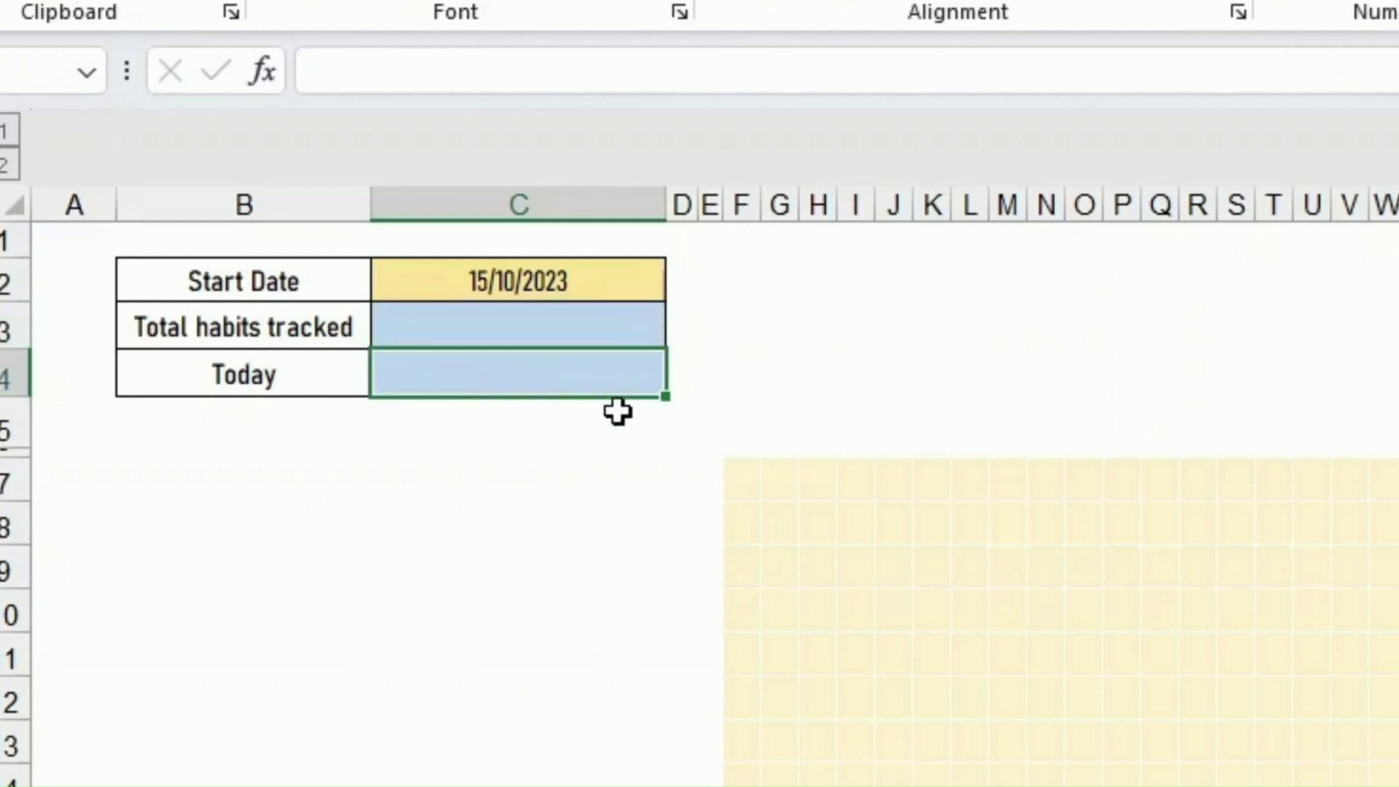
pyautogui.write('=')
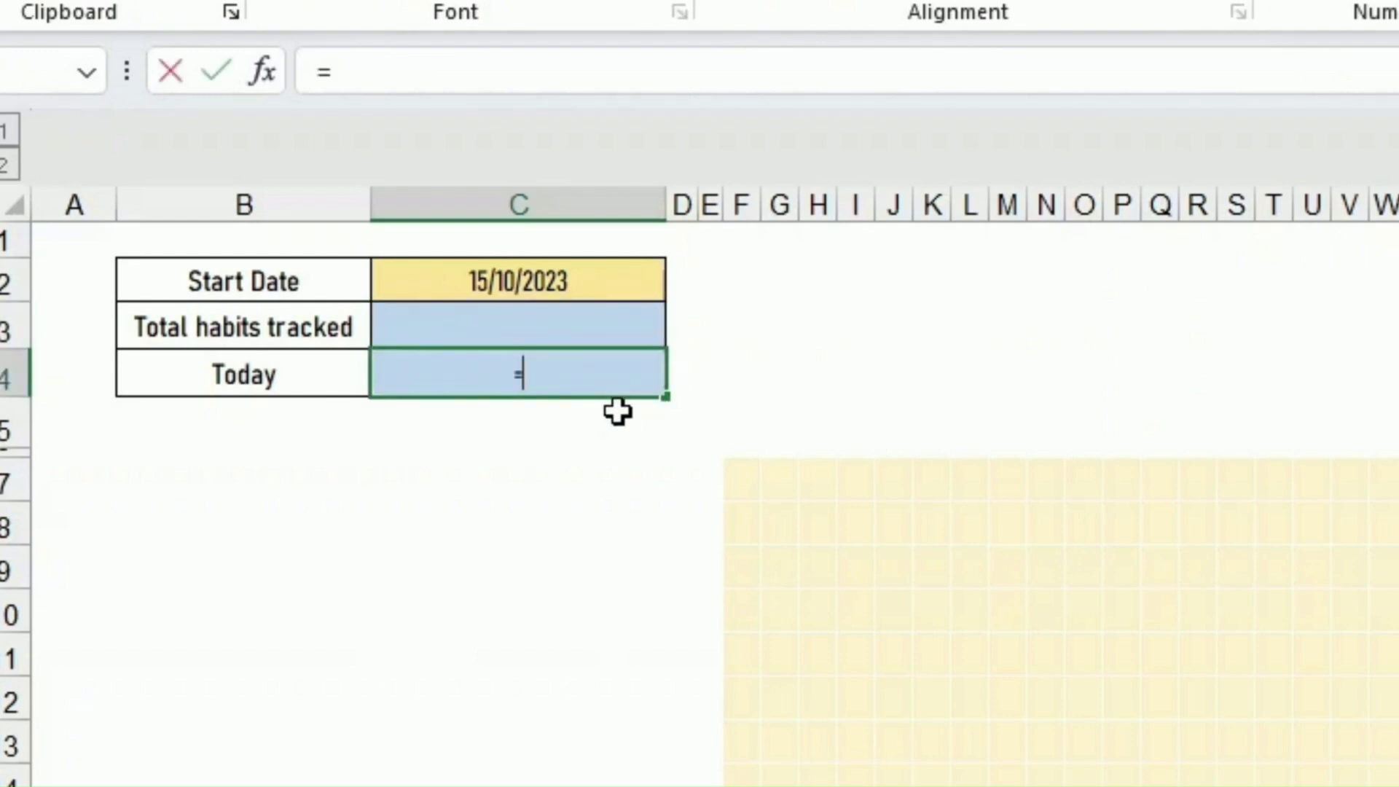
pyautogui.write('today')
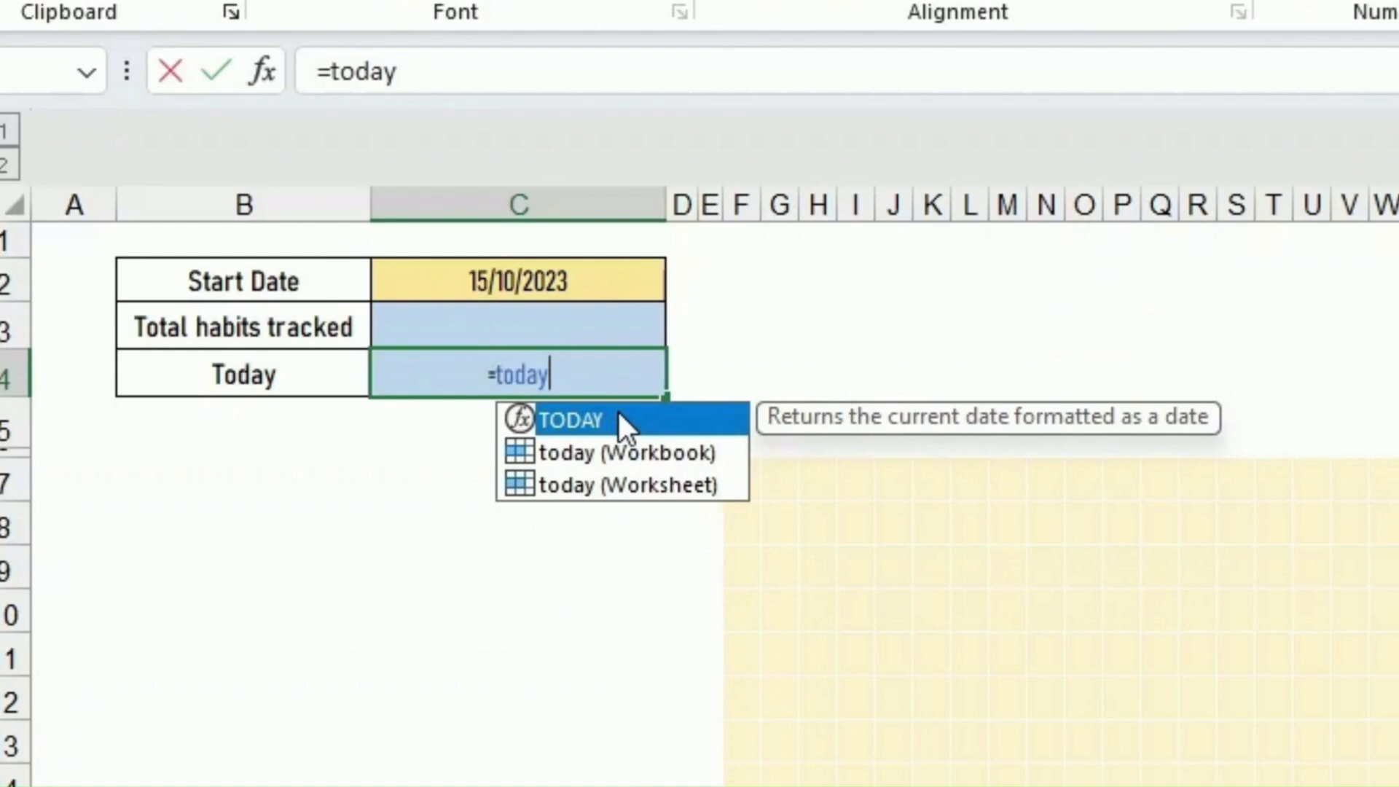
pyautogui.write('()')
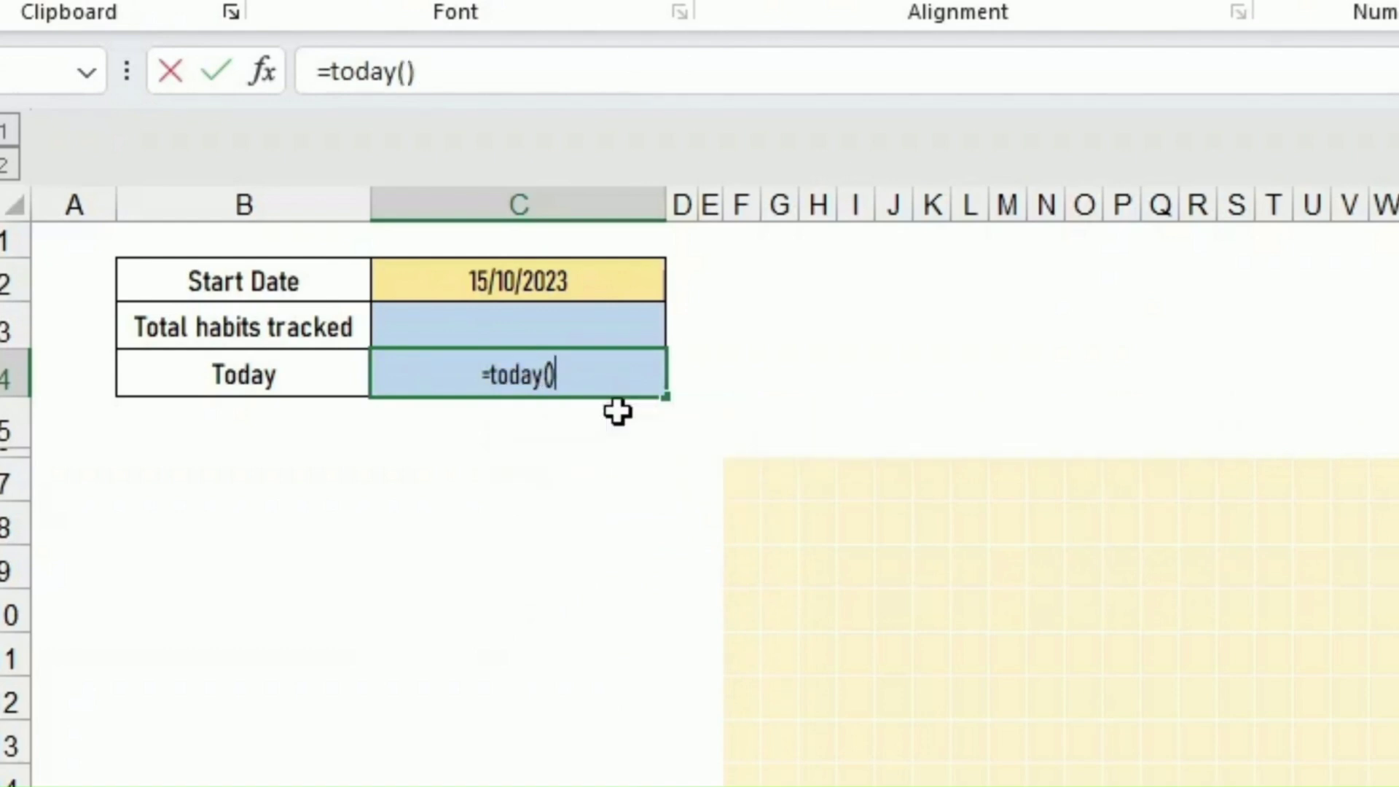
pyautogui.press('Return')
pyautogui.press('Up')
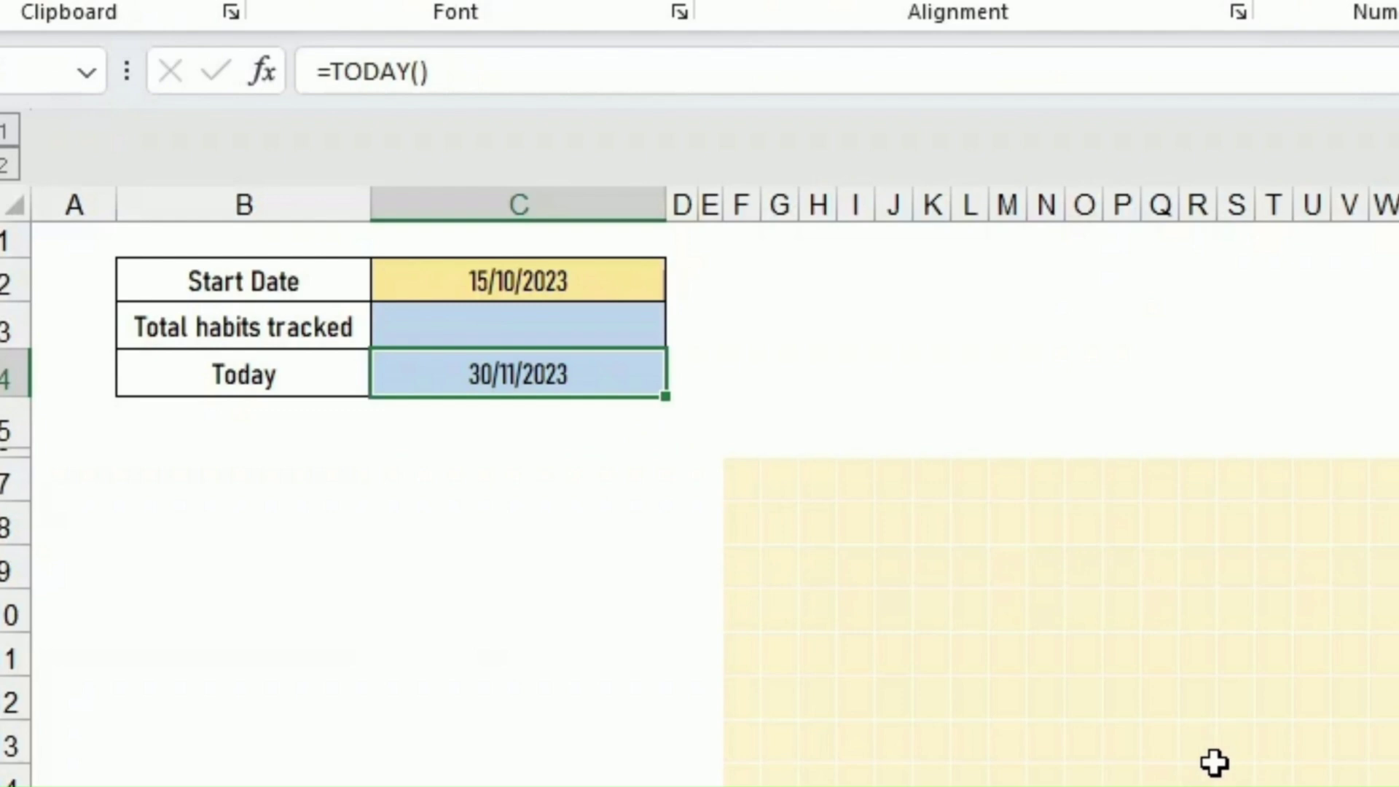
# Step: Enter the formula =today, referencing the named cell, in cell C5 below the current date
pyautogui.click(444, 422)
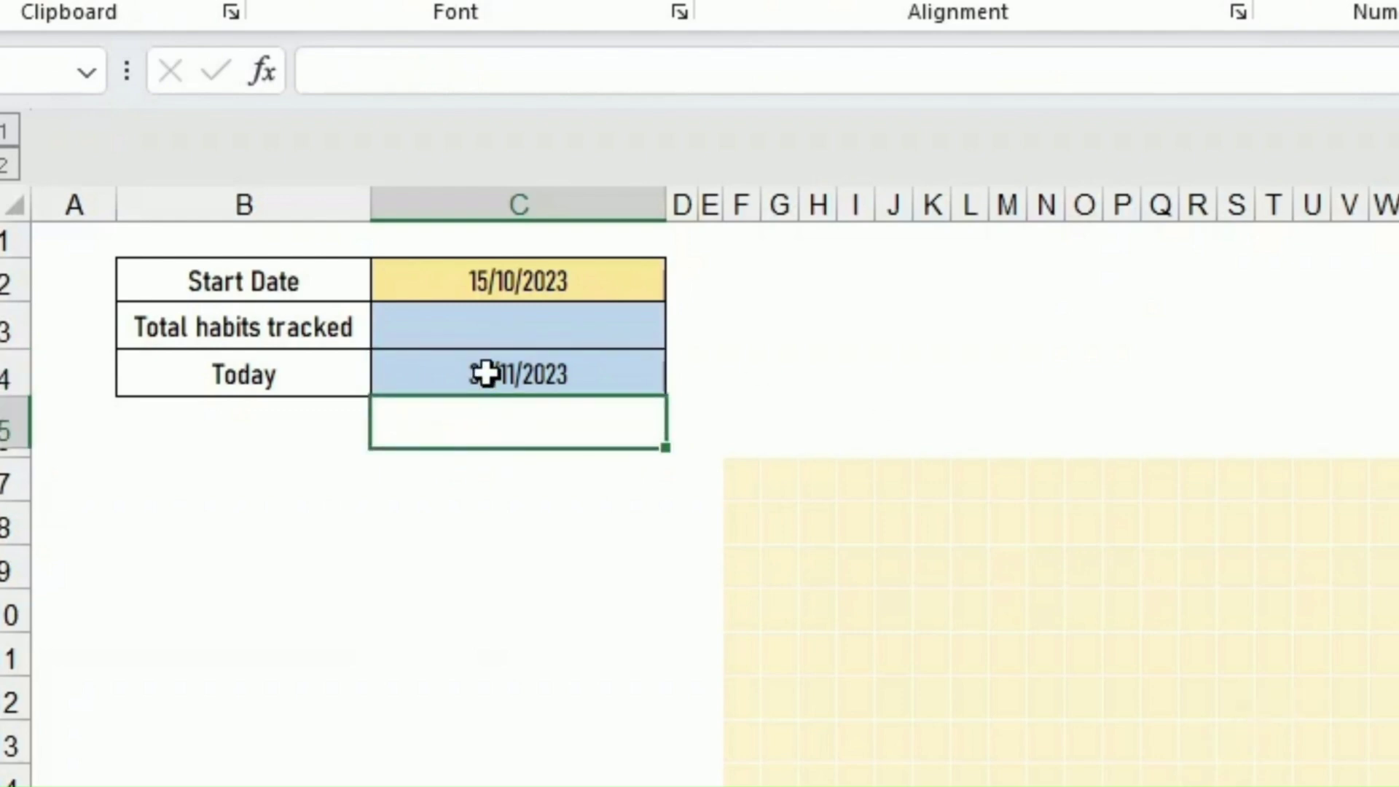
pyautogui.write('=today')
pyautogui.press('Return')
pyautogui.press('Up')
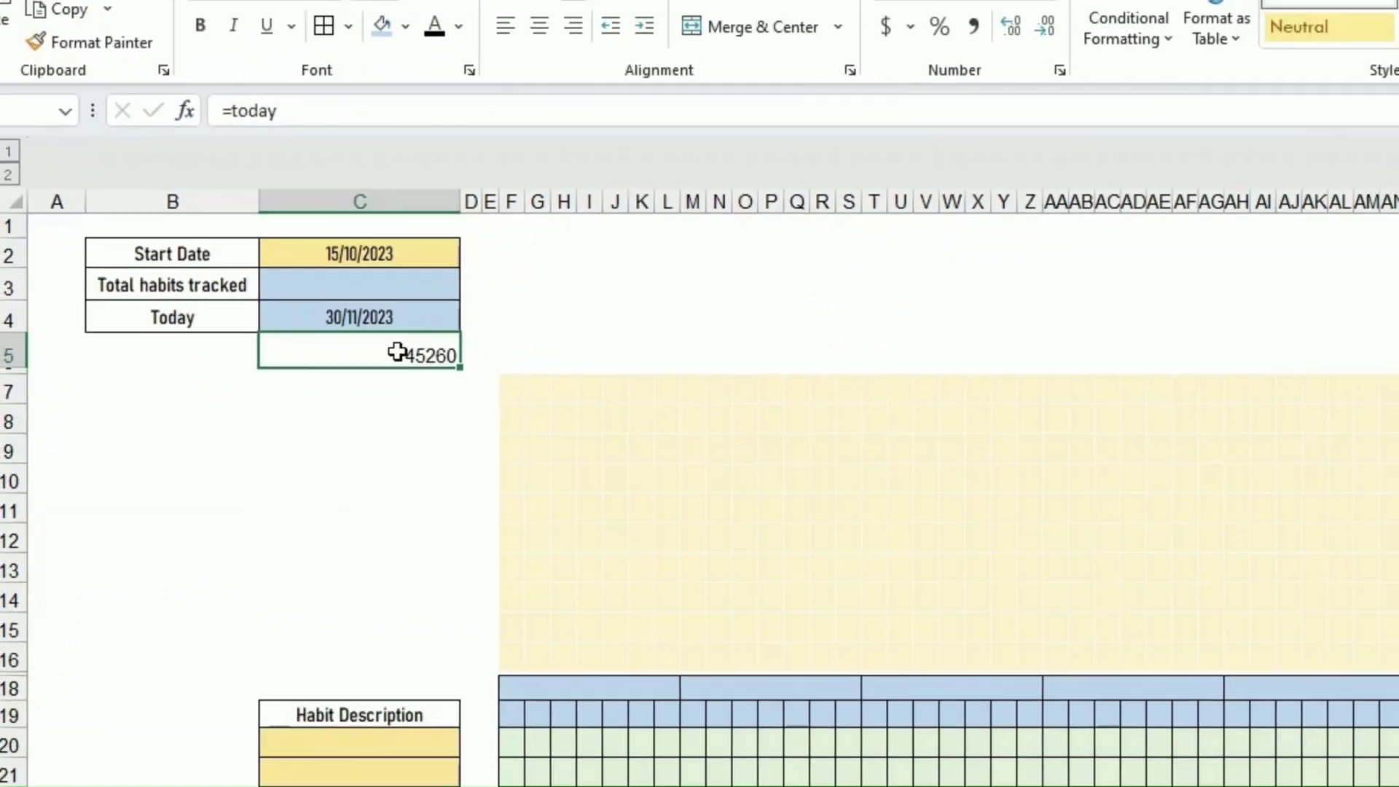
# Step: Apply the custom number format ddd to cell C5 and center its content
pyautogui.rightClick(557, 412)
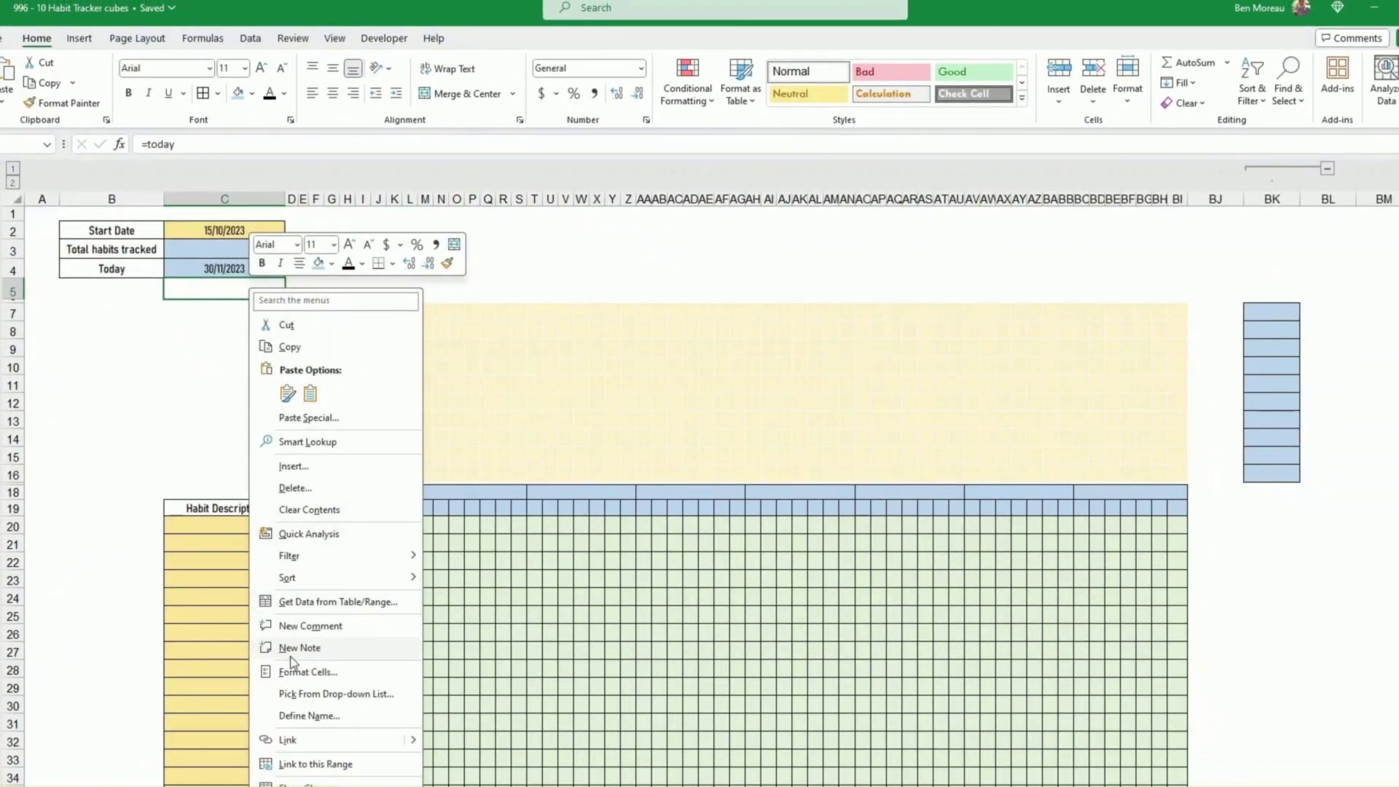
pyautogui.click(295, 672)
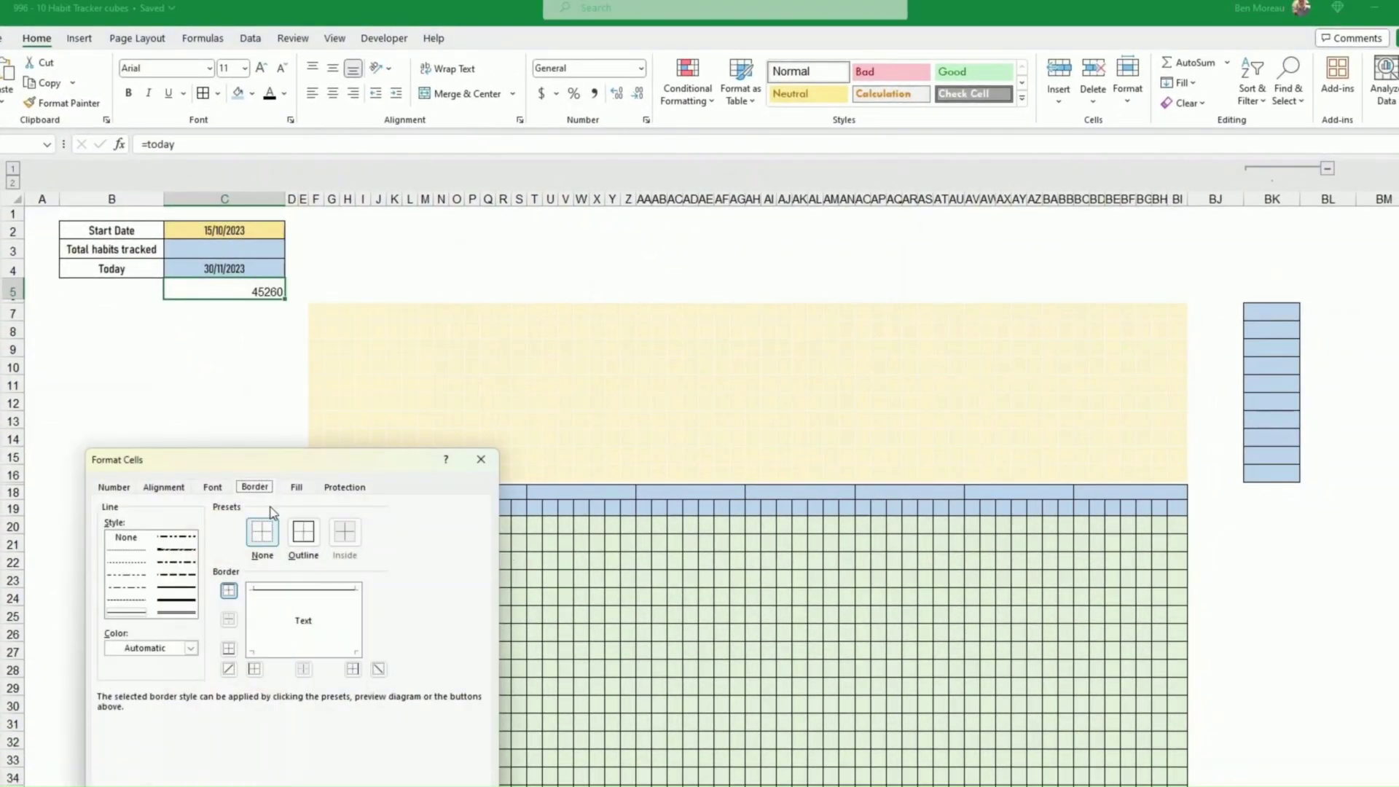
pyautogui.click(114, 487)
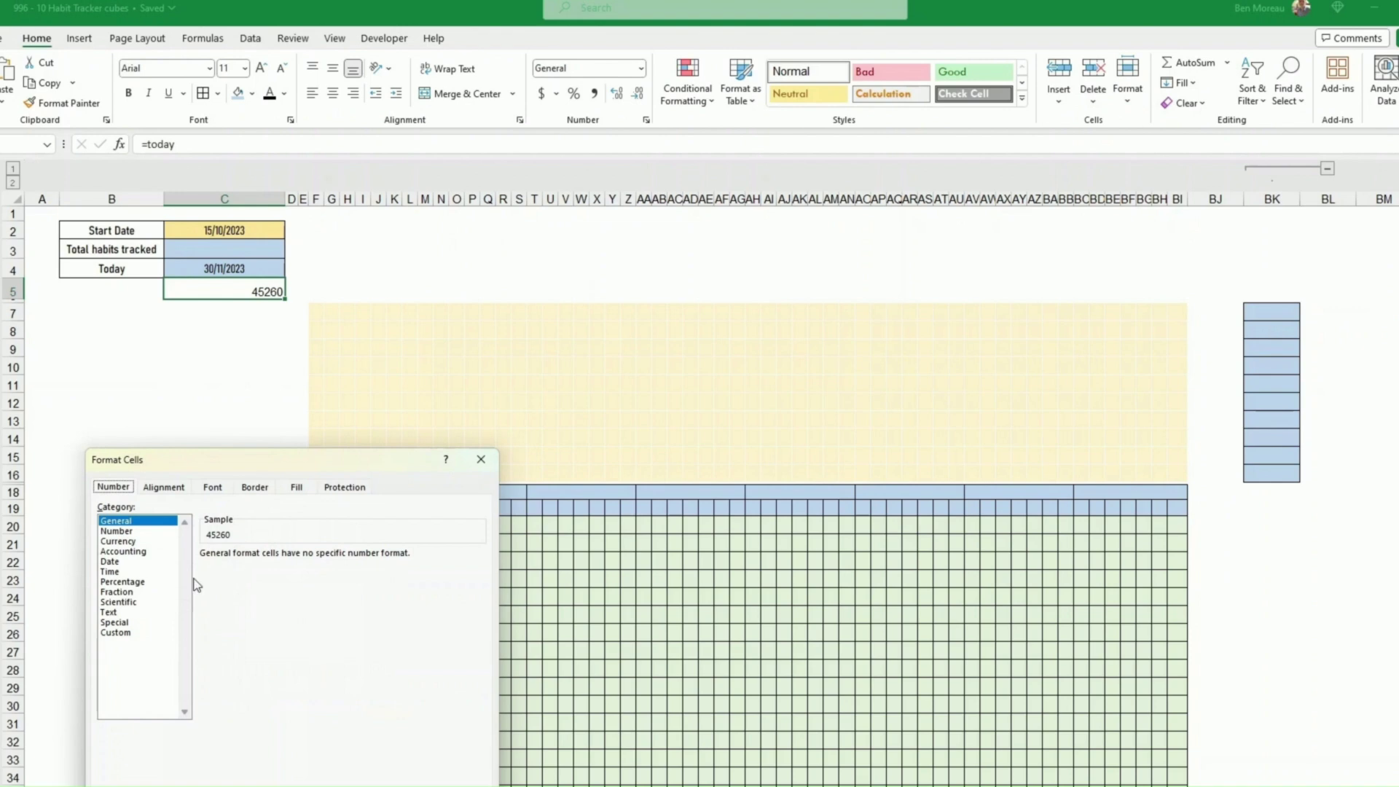
pyautogui.click(116, 632)
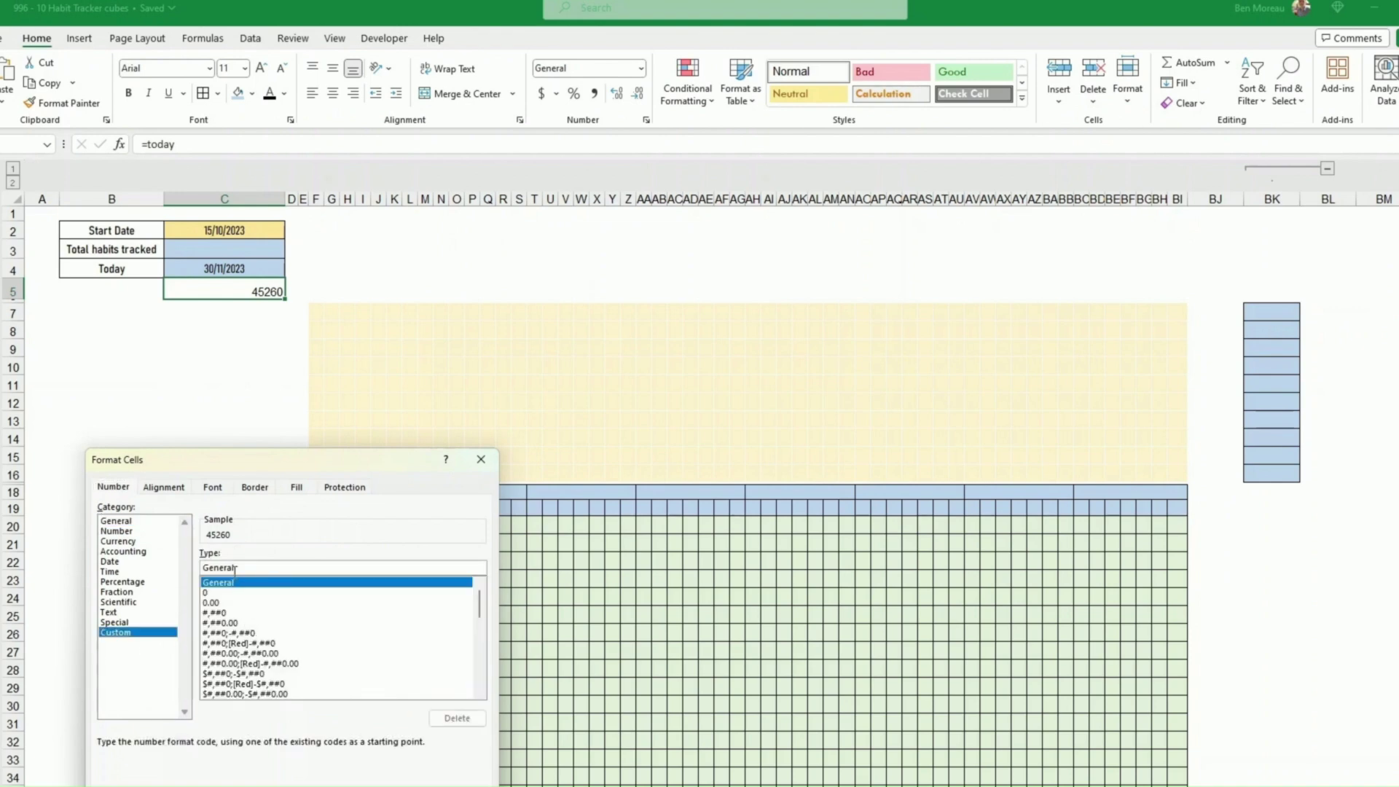
pyautogui.write('ddd')
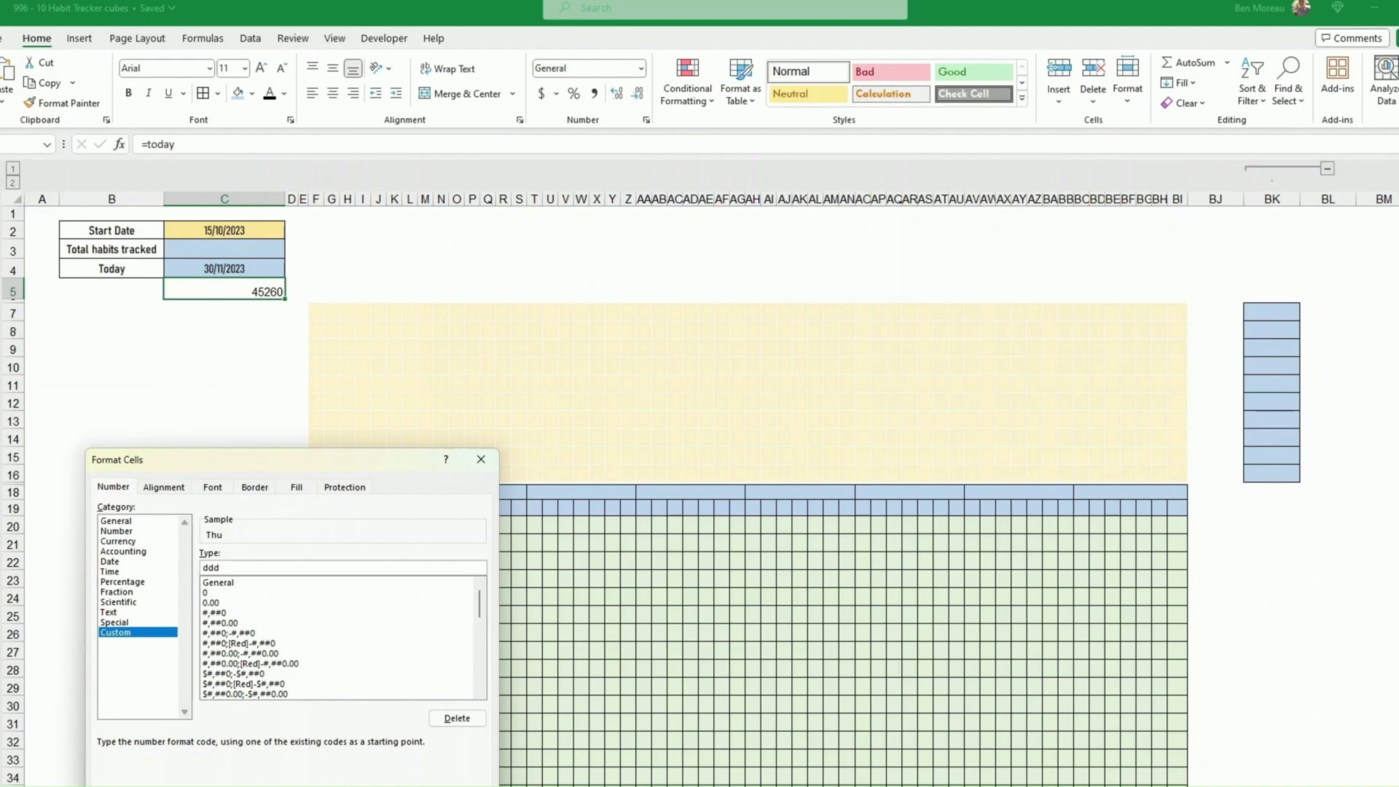
pyautogui.press('Return')
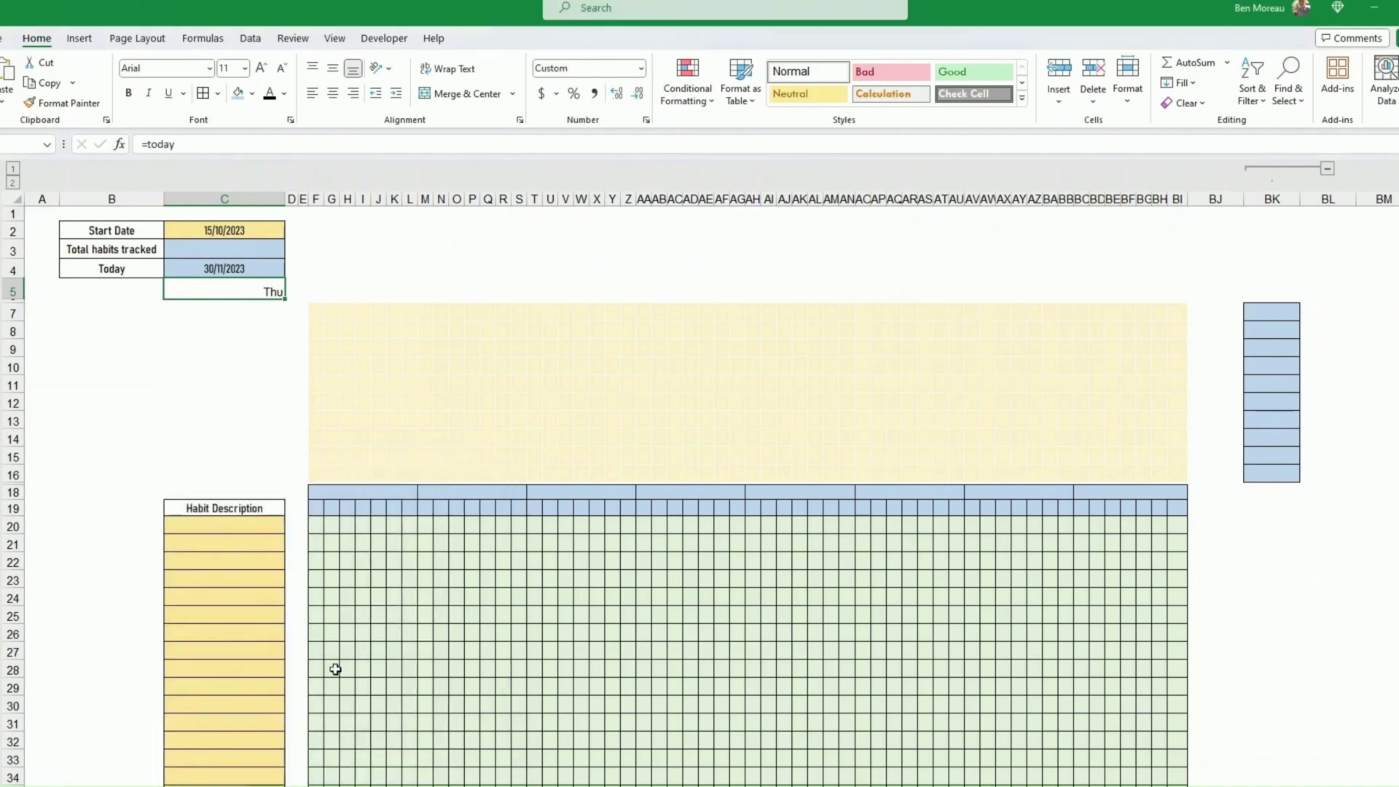
pyautogui.click(332, 93)
# Step: Widen columns F to BI evenly, covering the yellow grid of 10 rows by 56 columns in F7:BI16
pyautogui.click(317, 310)
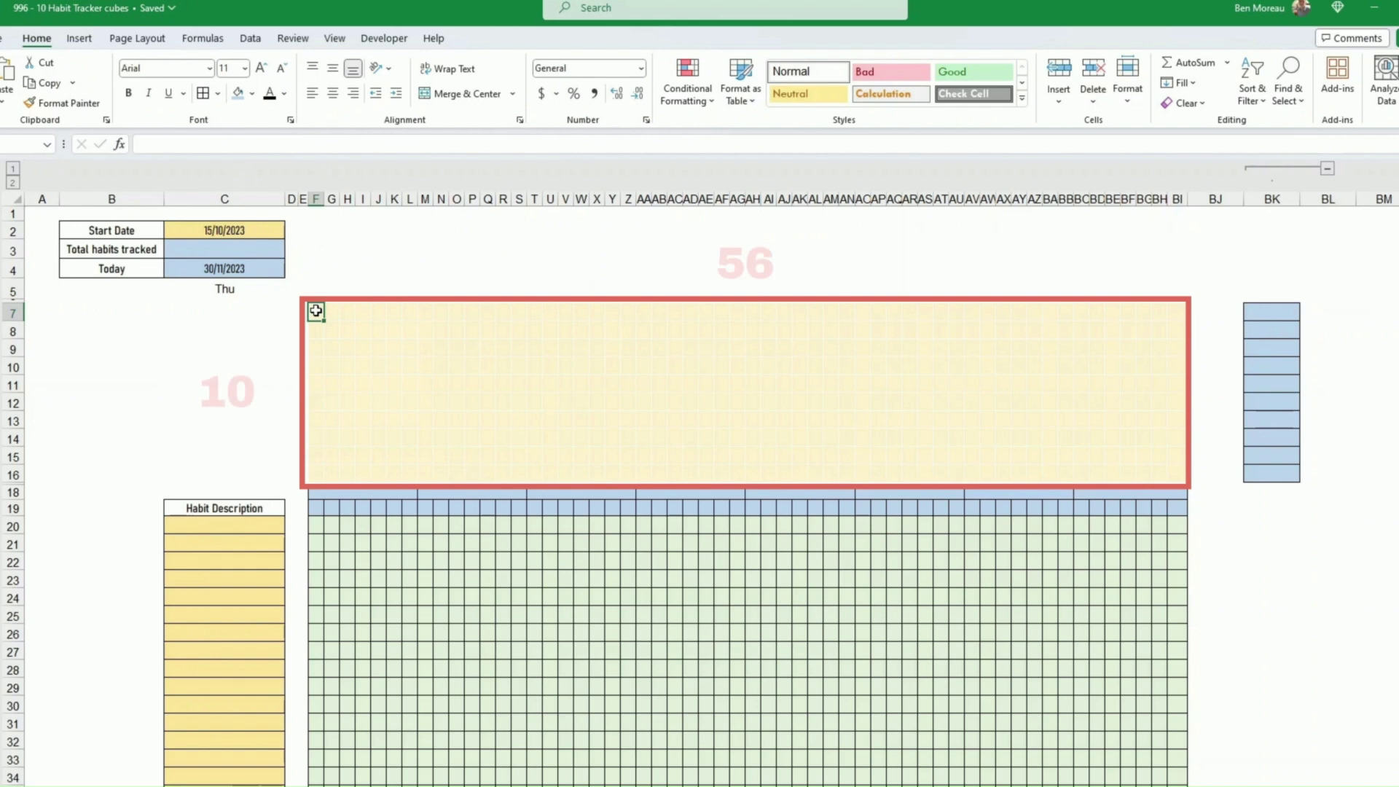
pyautogui.moveTo(315, 311); pyautogui.dragTo(1168, 472)
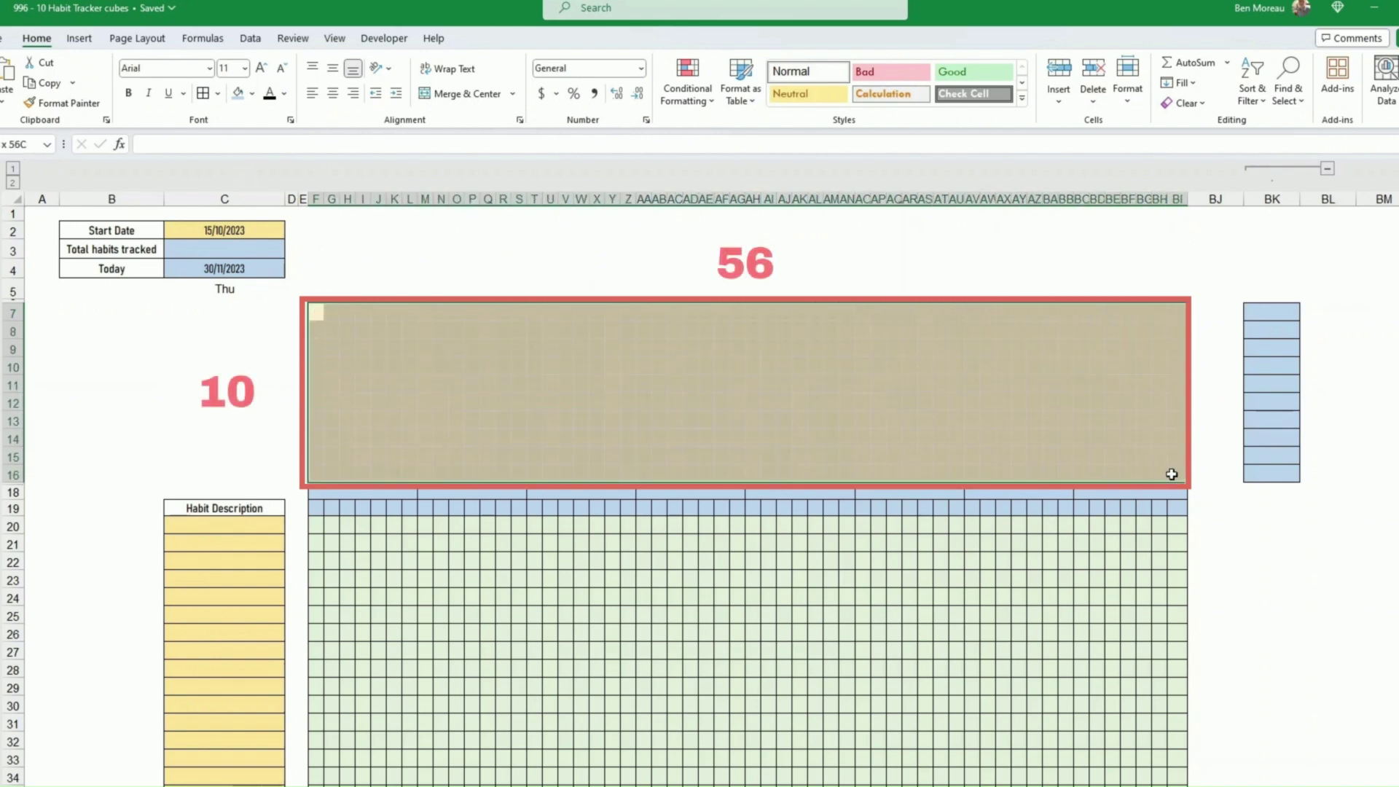
pyautogui.click(1174, 472)
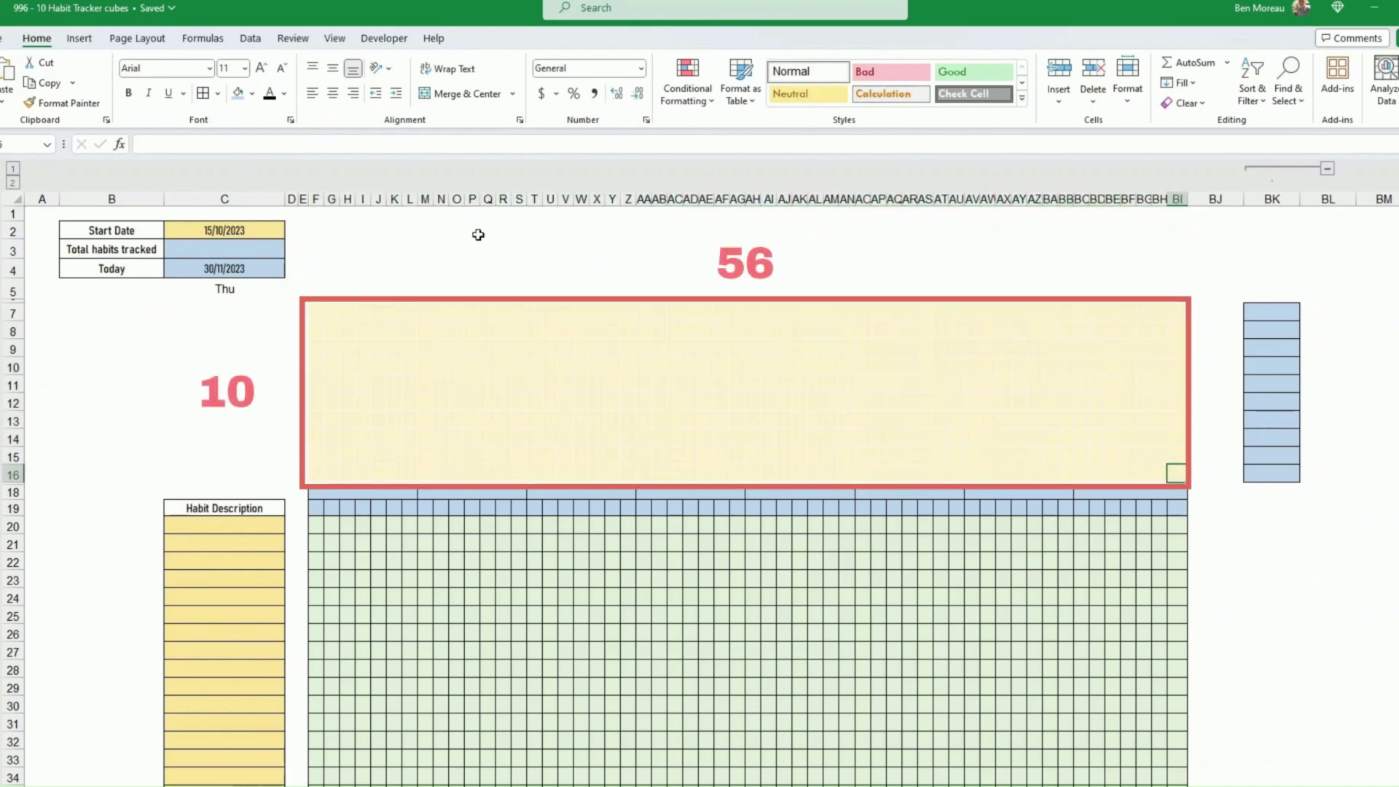
pyautogui.click(316, 200)
pyautogui.moveTo(316, 201)
pyautogui.mouseDown()
pyautogui.moveTo(1168, 213)
pyautogui.moveTo(1194, 199)
pyautogui.mouseUp()
pyautogui.click(744, 402)
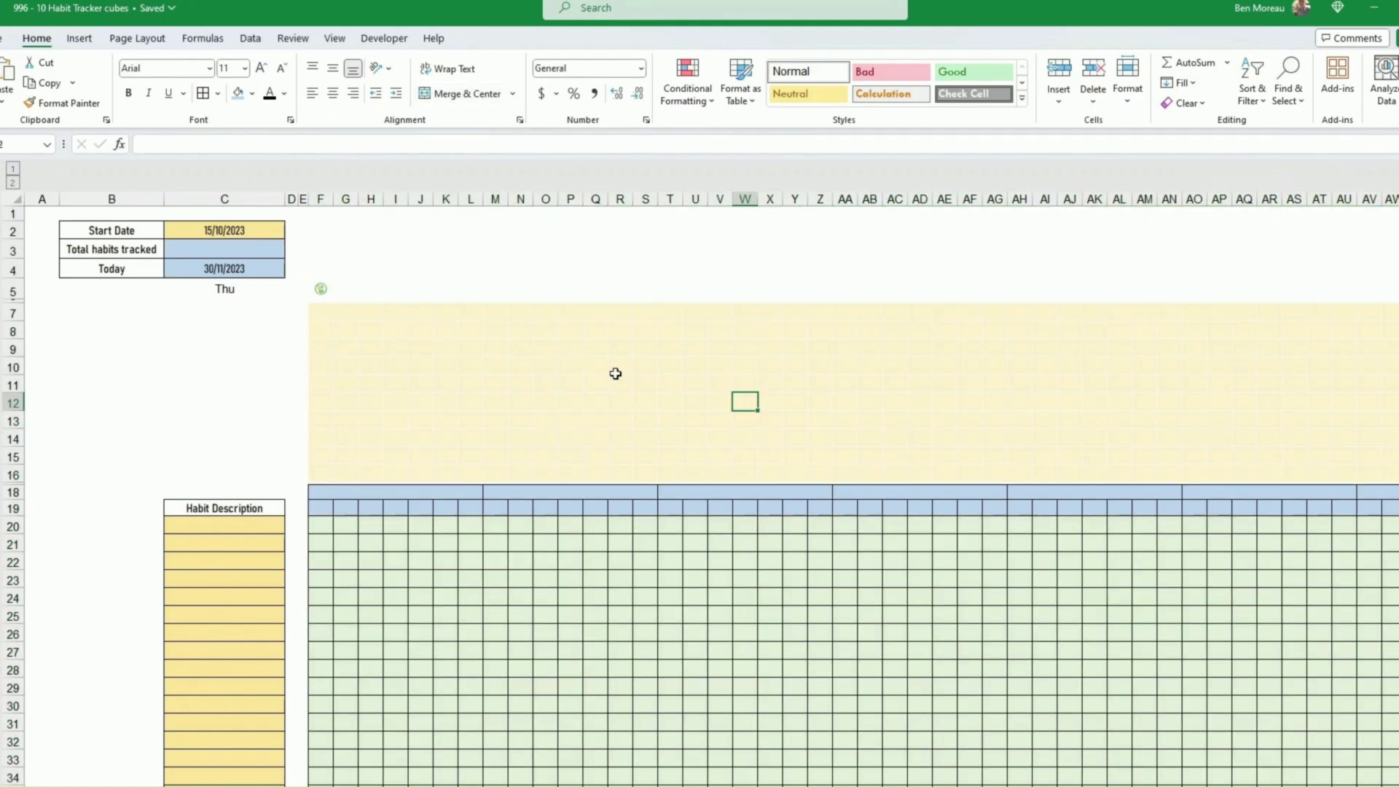
# Step: Fill the grid F7:BI16 with the lightest gold theme color
pyautogui.click(324, 315)
pyautogui.moveTo(323, 312); pyautogui.dragTo(1363, 474)
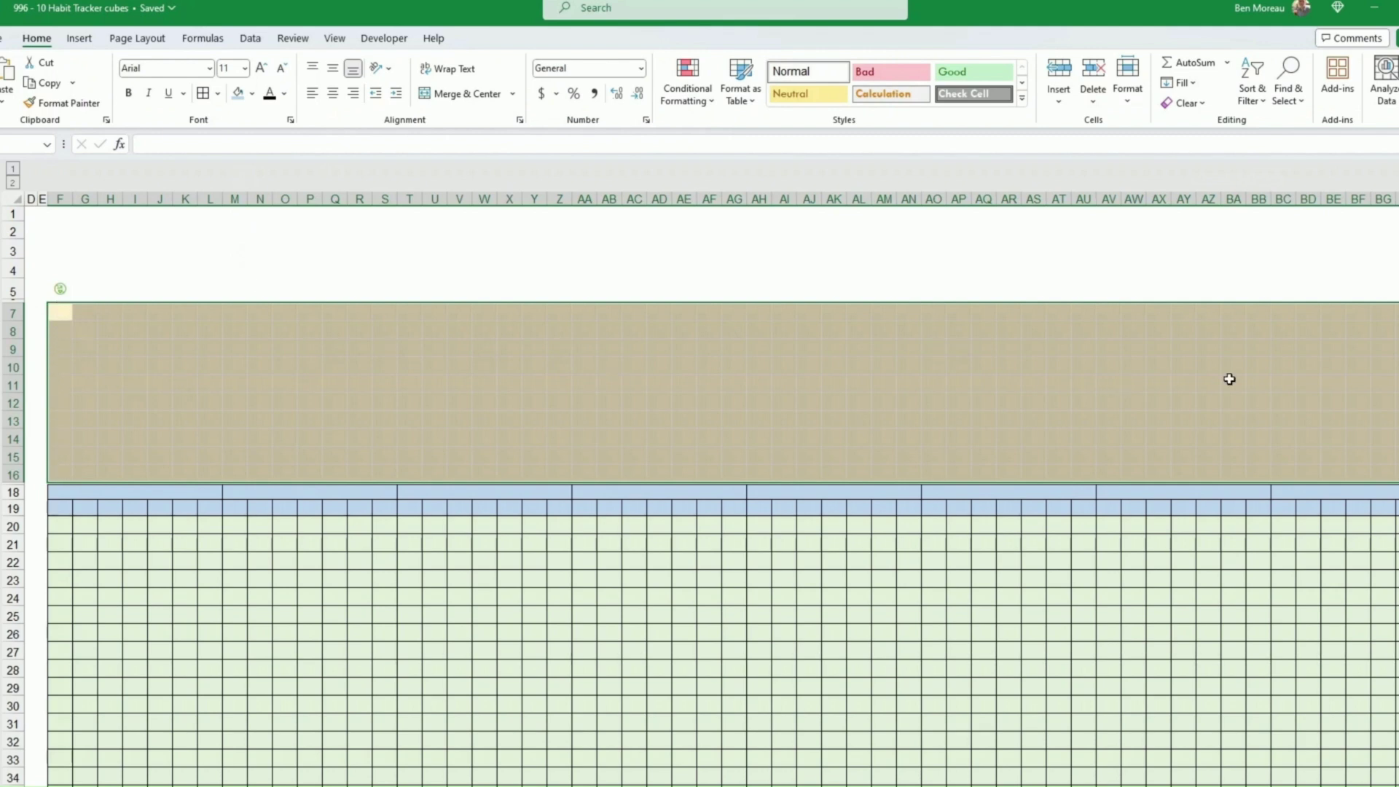
pyautogui.click(252, 93)
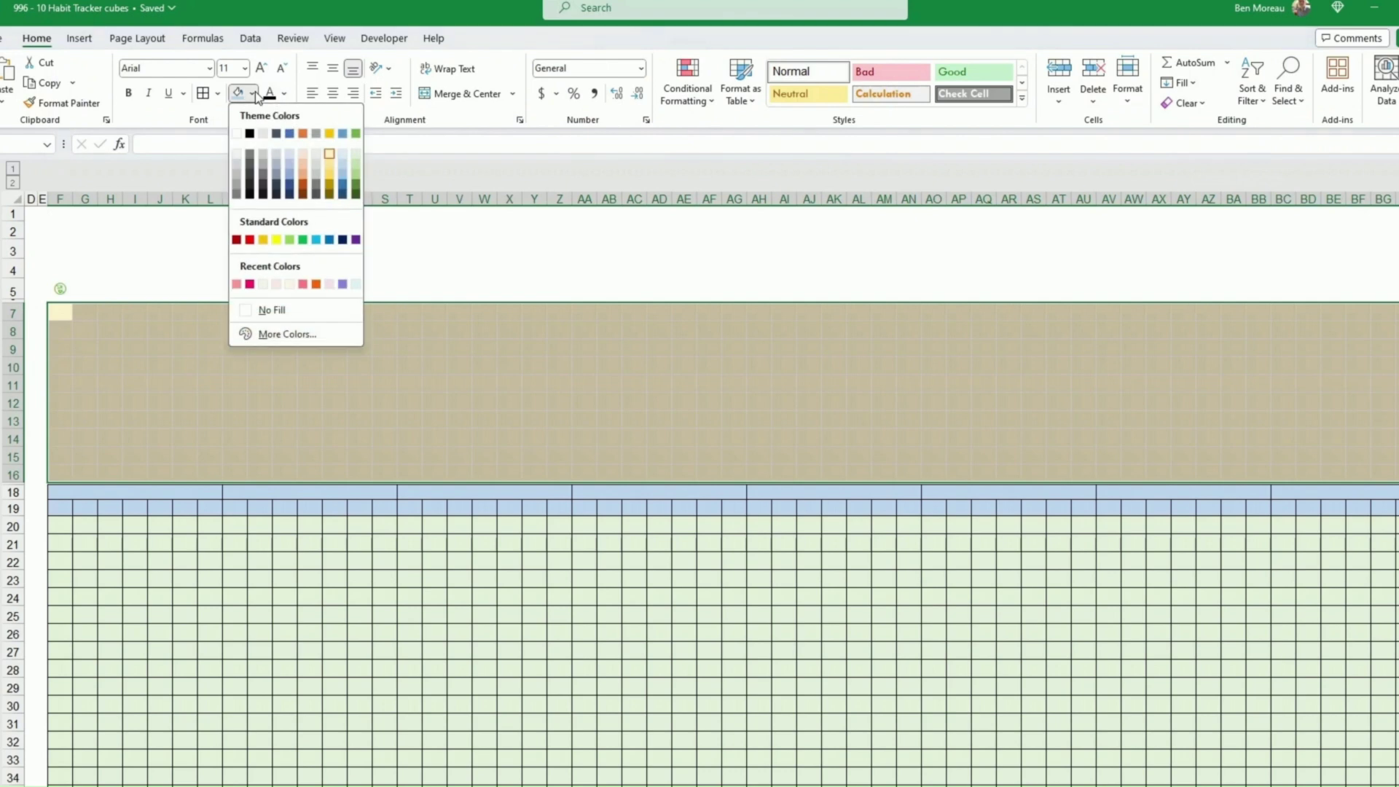
pyautogui.click(330, 155)
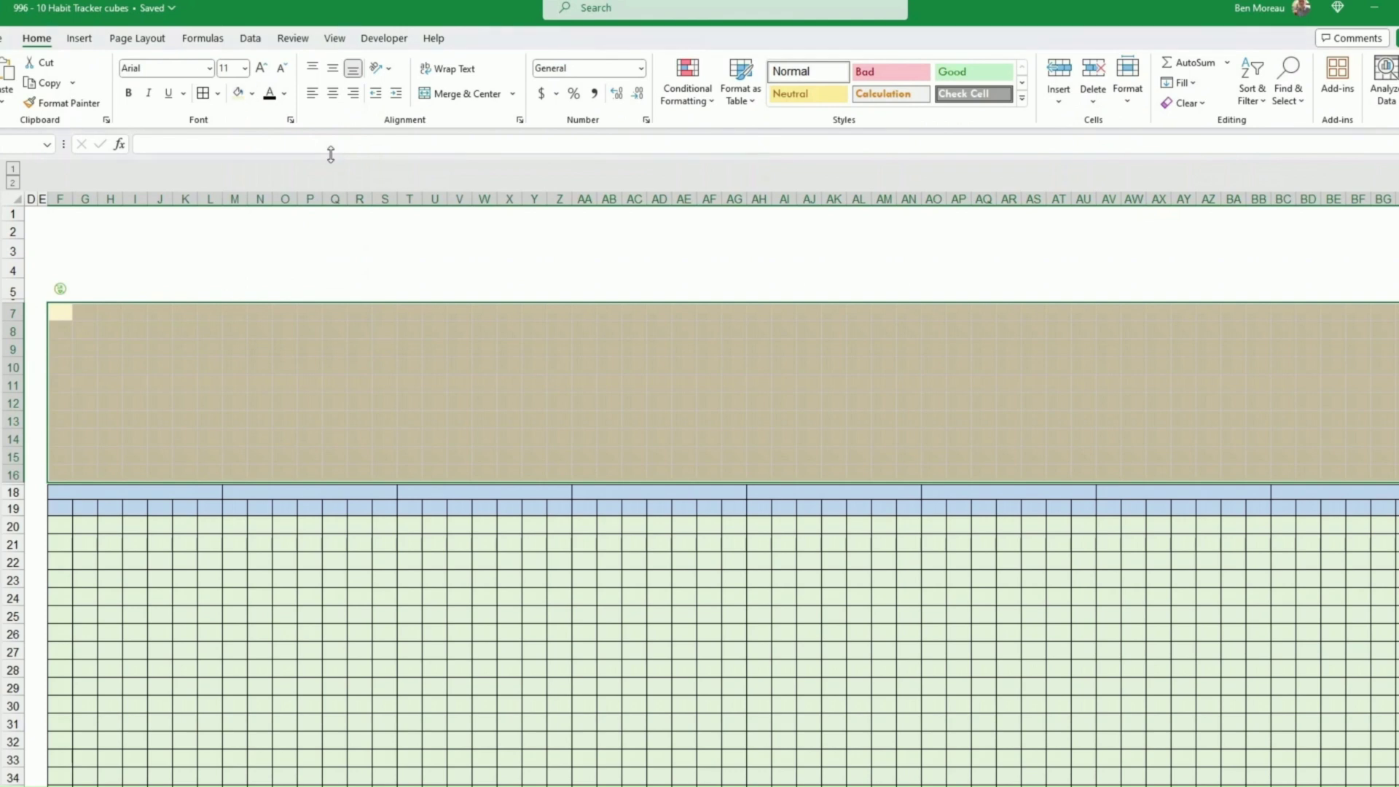
pyautogui.click(358, 333)
# Step: Apply white borders in a thin solid line to the cells of the grid F7:BI16
pyautogui.moveTo(61, 314); pyautogui.dragTo(1299, 477)
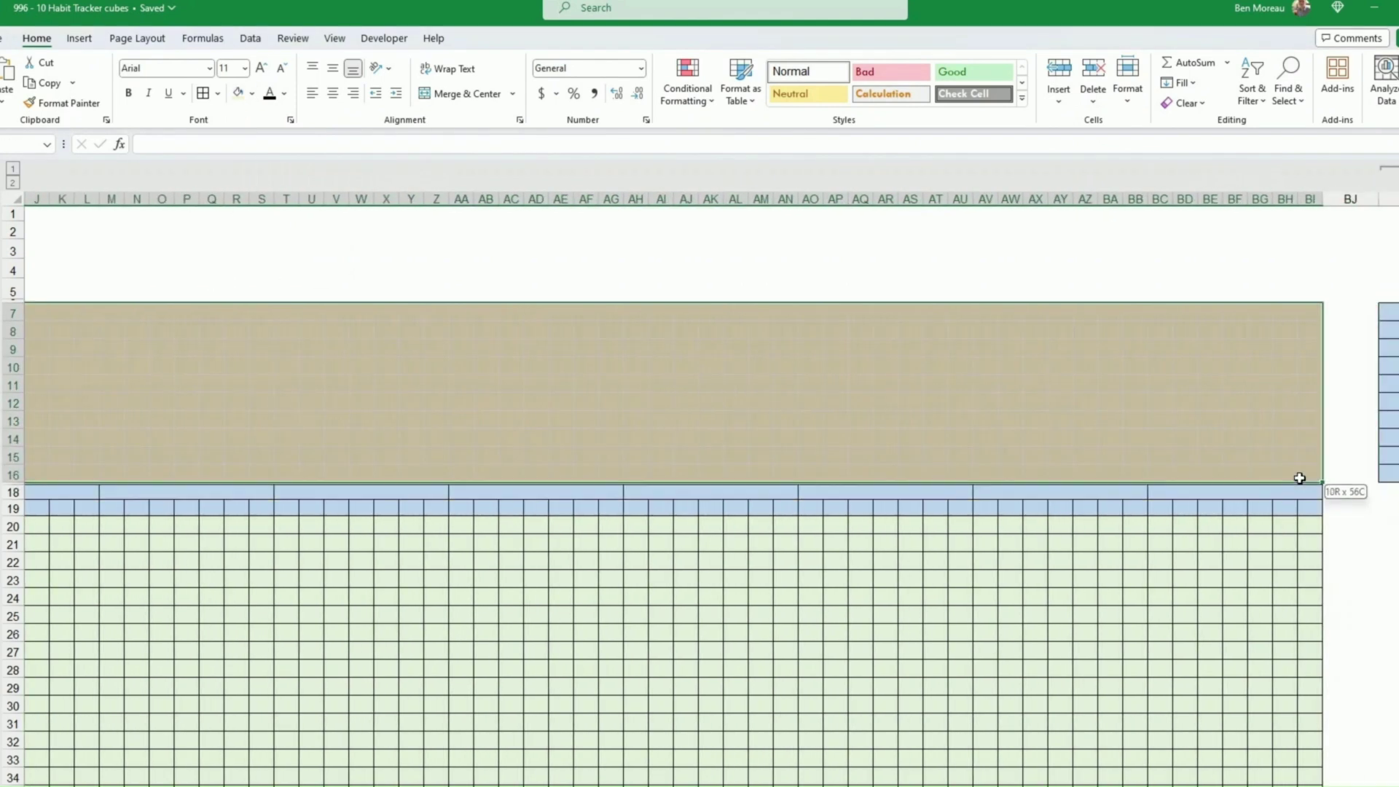
pyautogui.click(218, 93)
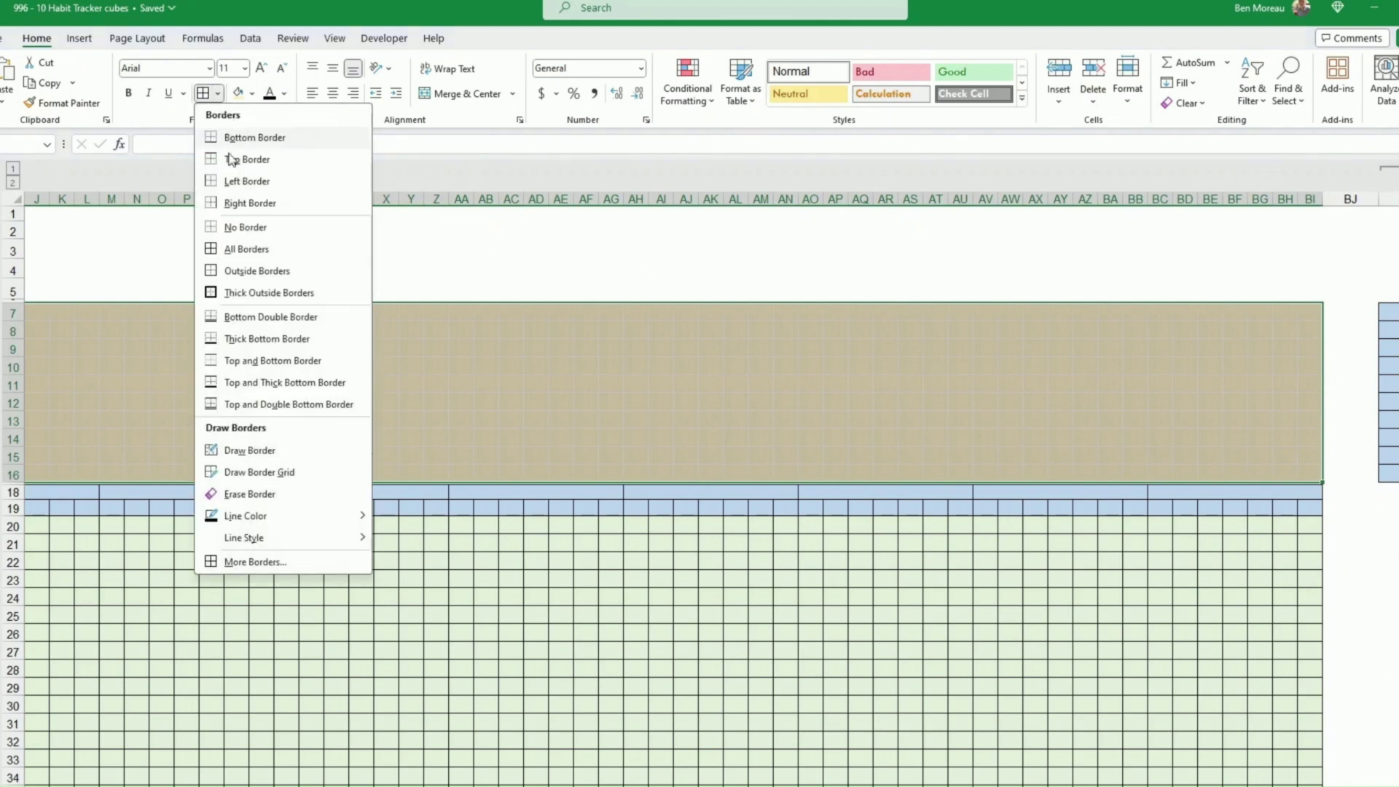
pyautogui.click(248, 562)
pyautogui.click(584, 397)
pyautogui.click(588, 409)
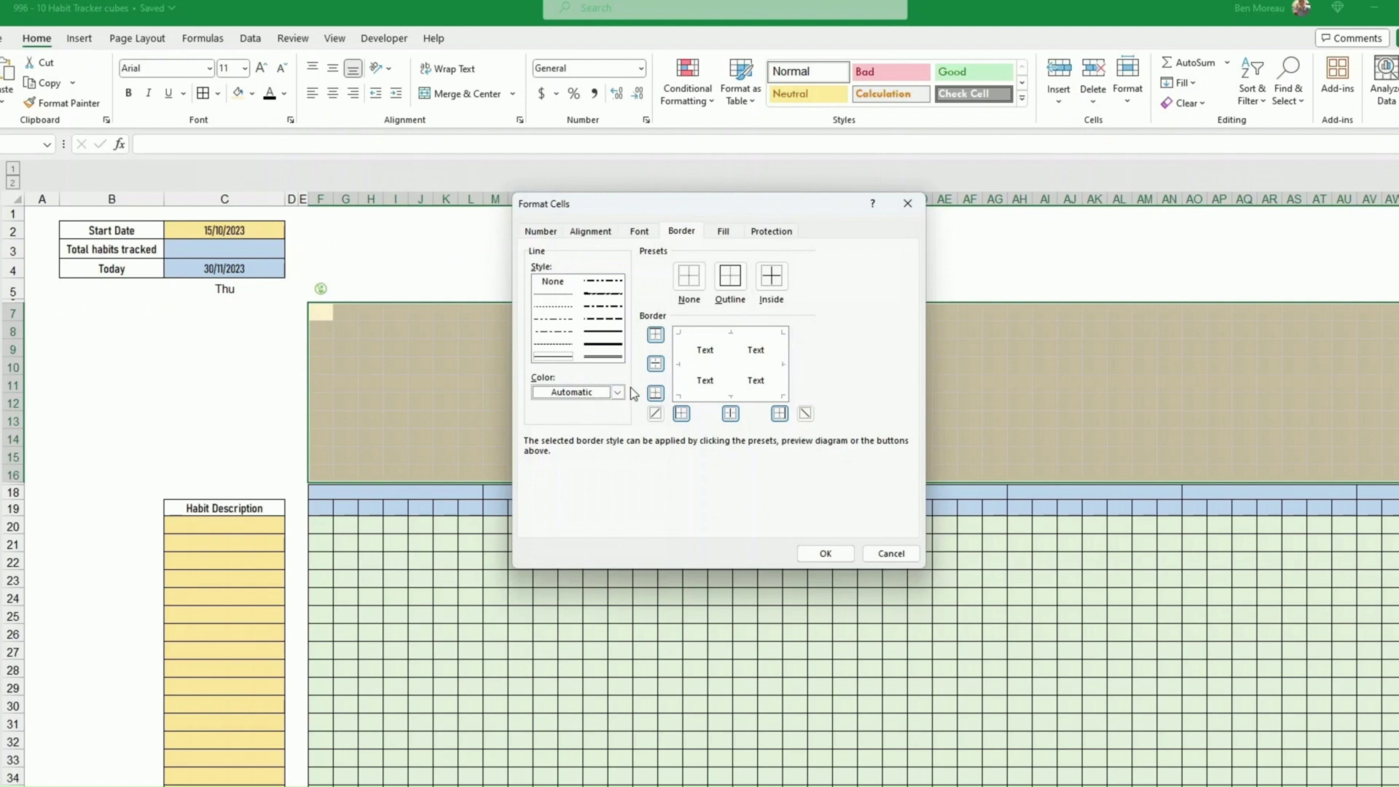
pyautogui.click(617, 392)
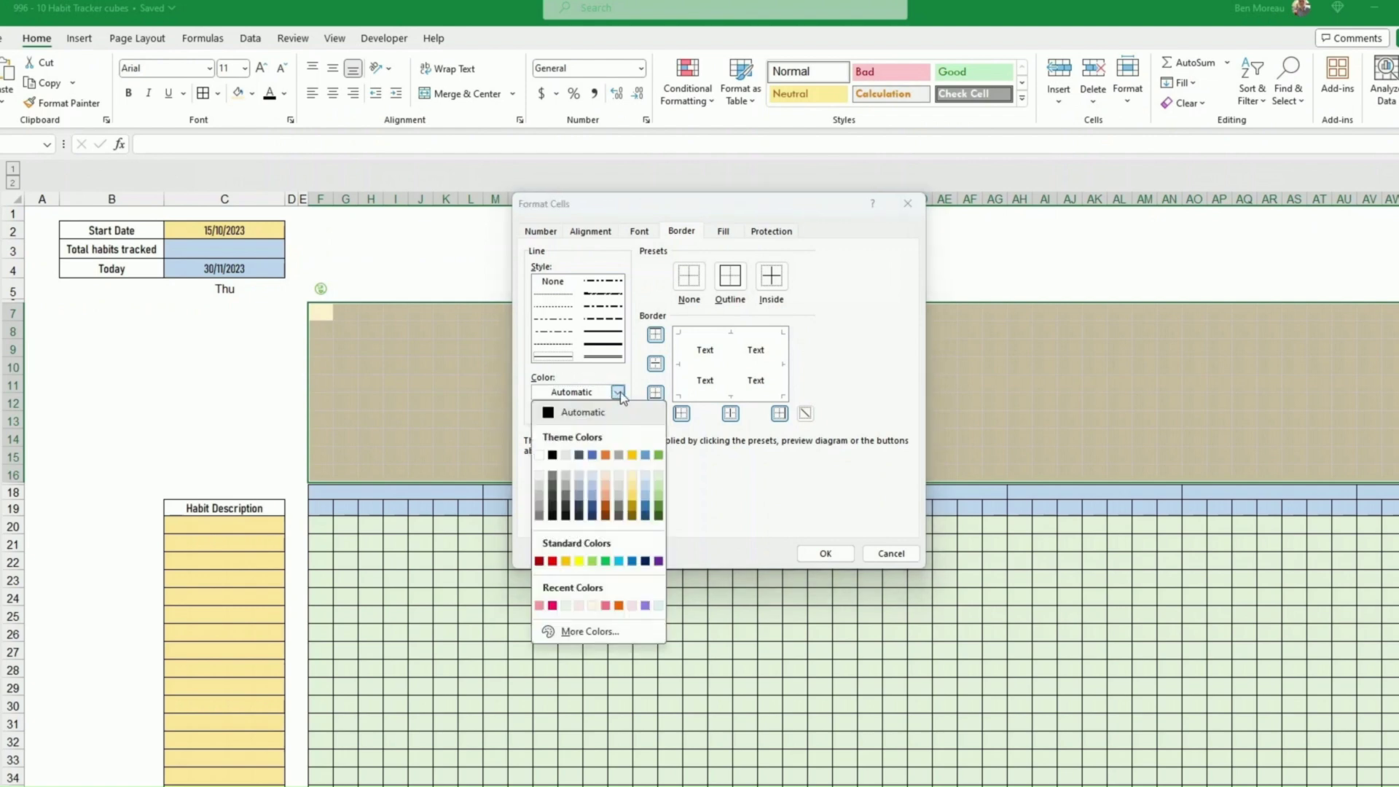
pyautogui.click(539, 455)
pyautogui.click(558, 357)
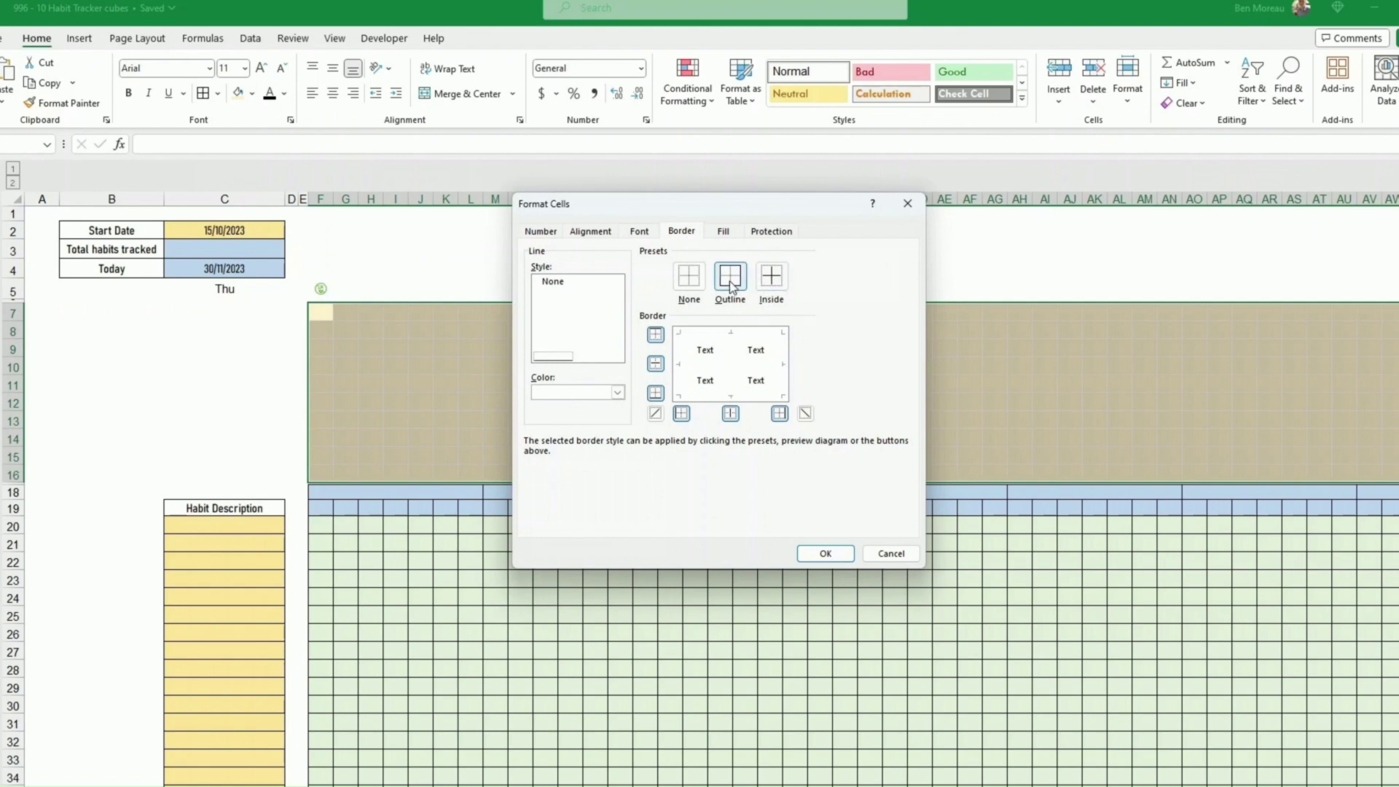
pyautogui.click(815, 551)
pyautogui.click(801, 578)
pyautogui.moveTo(321, 316); pyautogui.dragTo(880, 405)
pyautogui.click(924, 437)
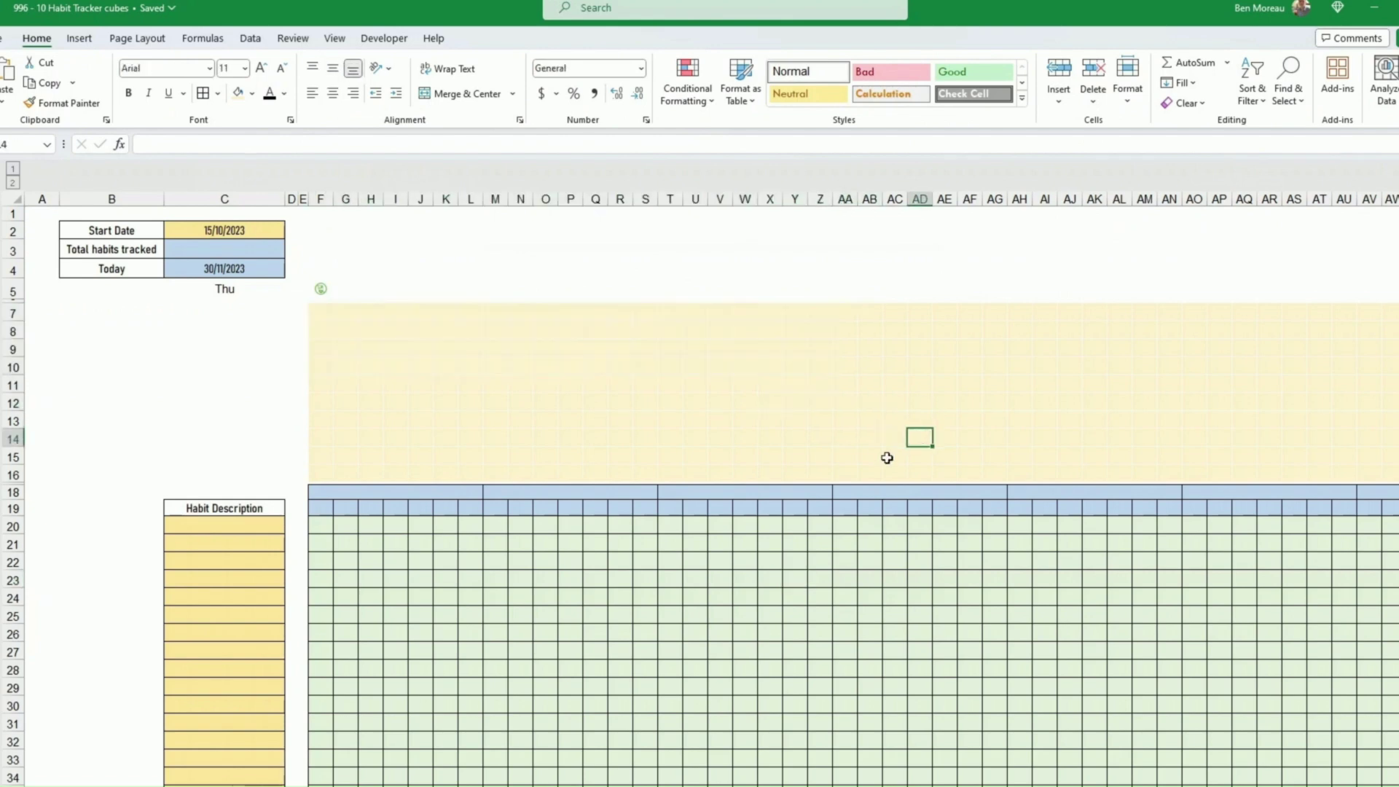
# Step: Enter 0.1 in BK16, the last cell of the blue helper column beyond the yellow grid
pyautogui.press('Right')
pyautogui.press('Right')
pyautogui.press('Right')
pyautogui.press('Right')
pyautogui.press('Right')
pyautogui.press('Right')
pyautogui.press('Right')
pyautogui.press('Right')
pyautogui.press('Right')
pyautogui.press('Right')
pyautogui.press('Right')
pyautogui.press('Right')
pyautogui.press('Right')
pyautogui.press('Right')
pyautogui.press('Right')
pyautogui.press('Right')
pyautogui.press('Right')
pyautogui.press('Right')
pyautogui.press('Right')
pyautogui.press('Right')
pyautogui.press('Up')
pyautogui.press('Up')
pyautogui.press('Up')
pyautogui.press('Up')
pyautogui.press('Up')
pyautogui.press('Up')
pyautogui.press('Up')
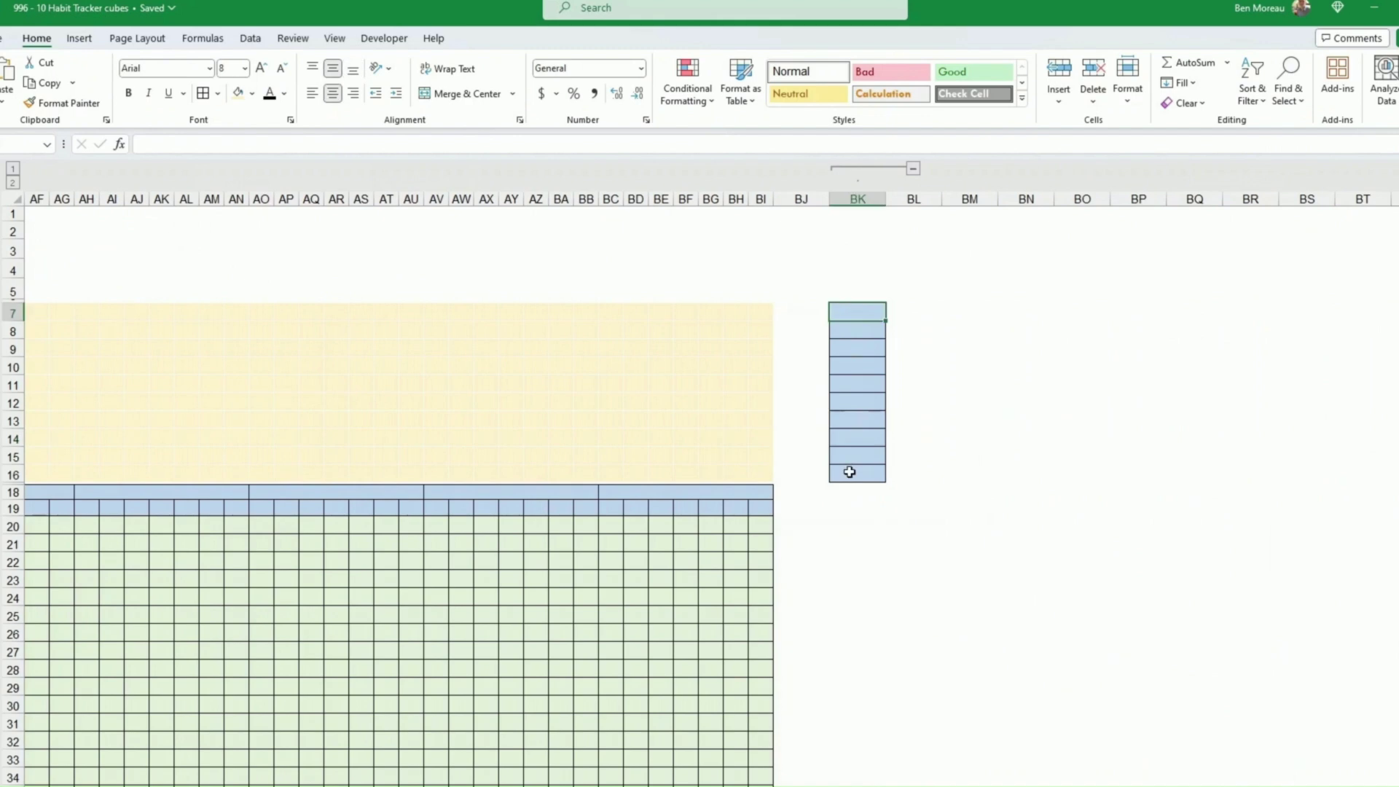
pyautogui.click(853, 472)
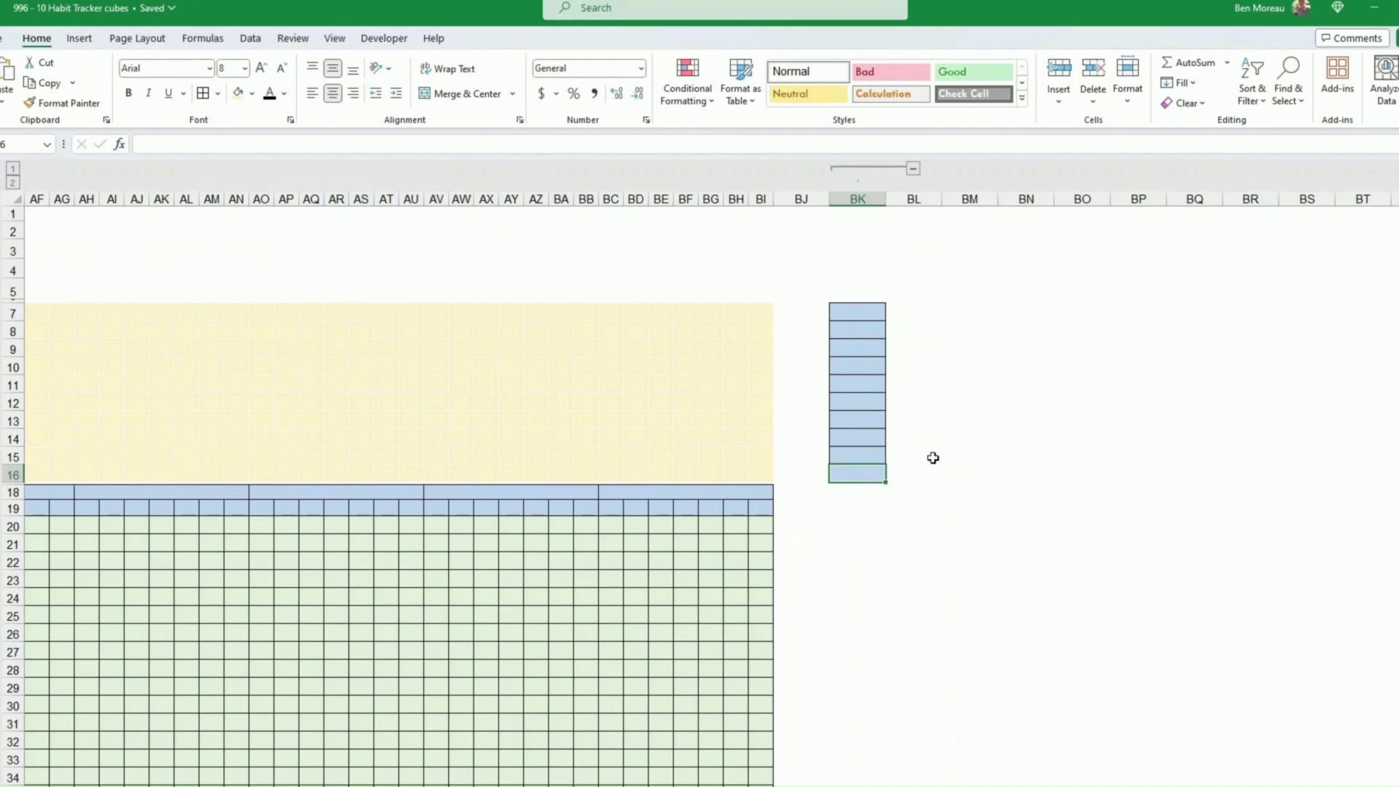
pyautogui.write('0.1')
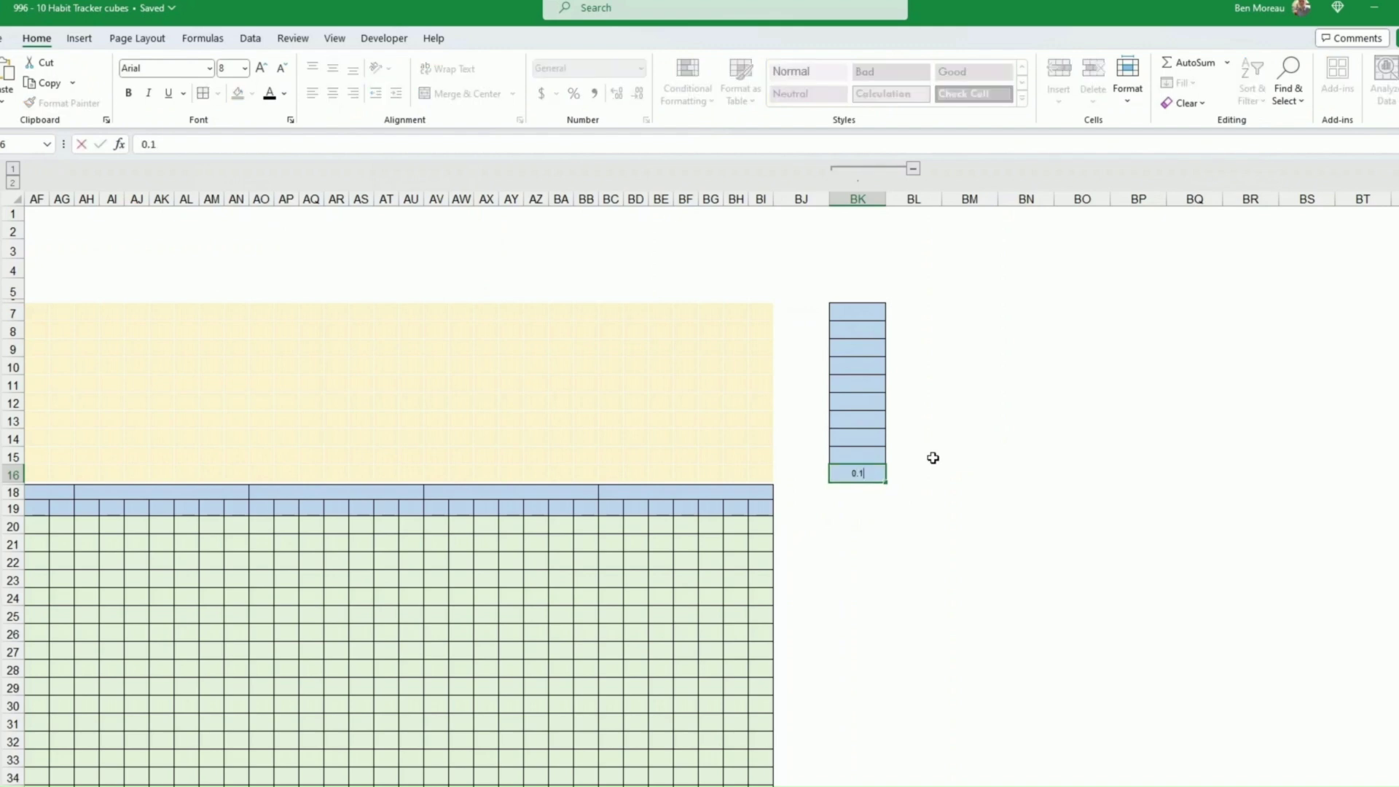
# Step: Enter 1 in BK7, the first cell of the blue helper column
pyautogui.press('Up')
pyautogui.press('Up')
pyautogui.press('Up')
pyautogui.press('Up')
pyautogui.press('Up')
pyautogui.press('Up')
pyautogui.press('Up')
pyautogui.press('Up')
pyautogui.press('Up')
pyautogui.press('Up')
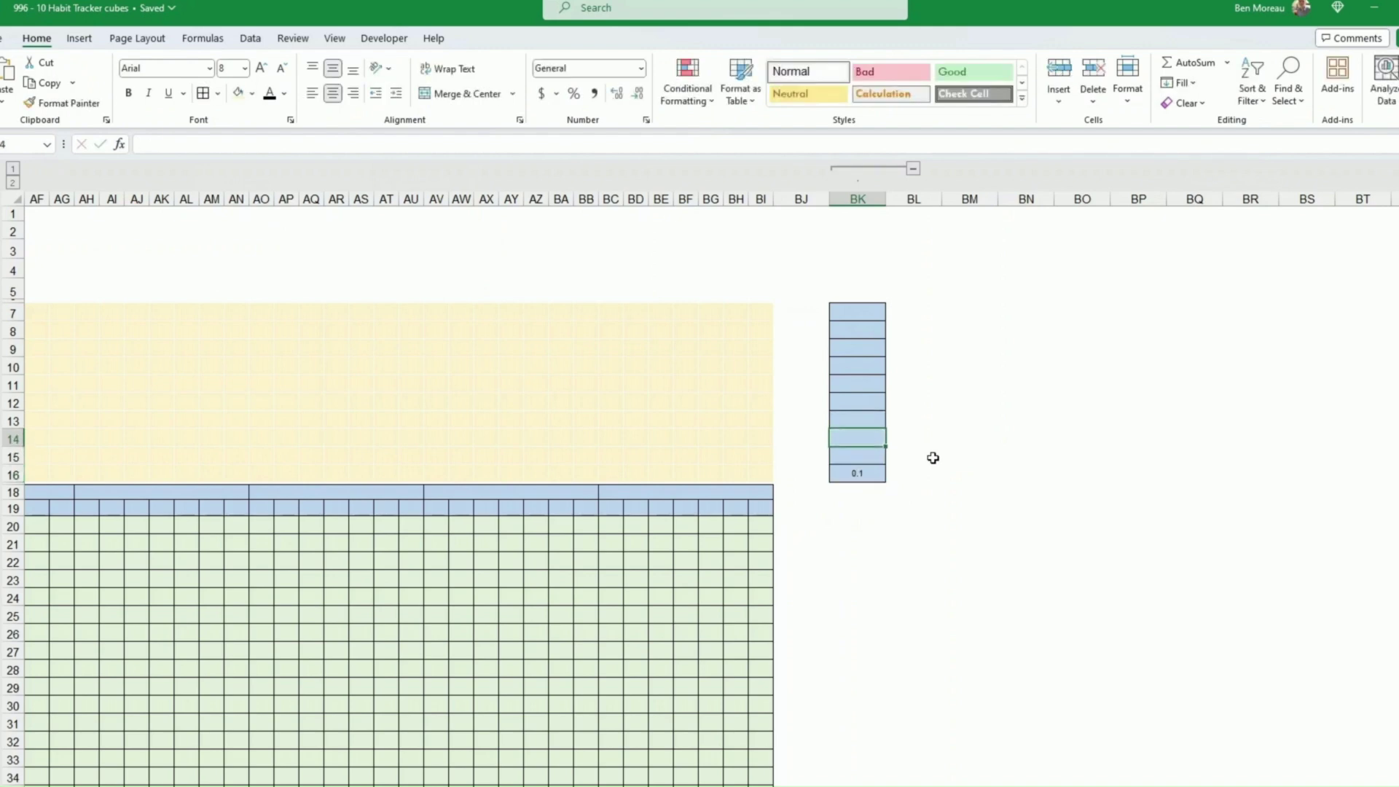
pyautogui.press('Down')
pyautogui.write('1')
pyautogui.press('Return')
# Step: Enter =BK7-0.1 in BK8 and copy the formula down the helper column through BK15
pyautogui.press('Down')
pyautogui.press('Down')
pyautogui.press('Down')
pyautogui.press('Down')
pyautogui.press('Down')
pyautogui.press('Down')
pyautogui.press('Down')
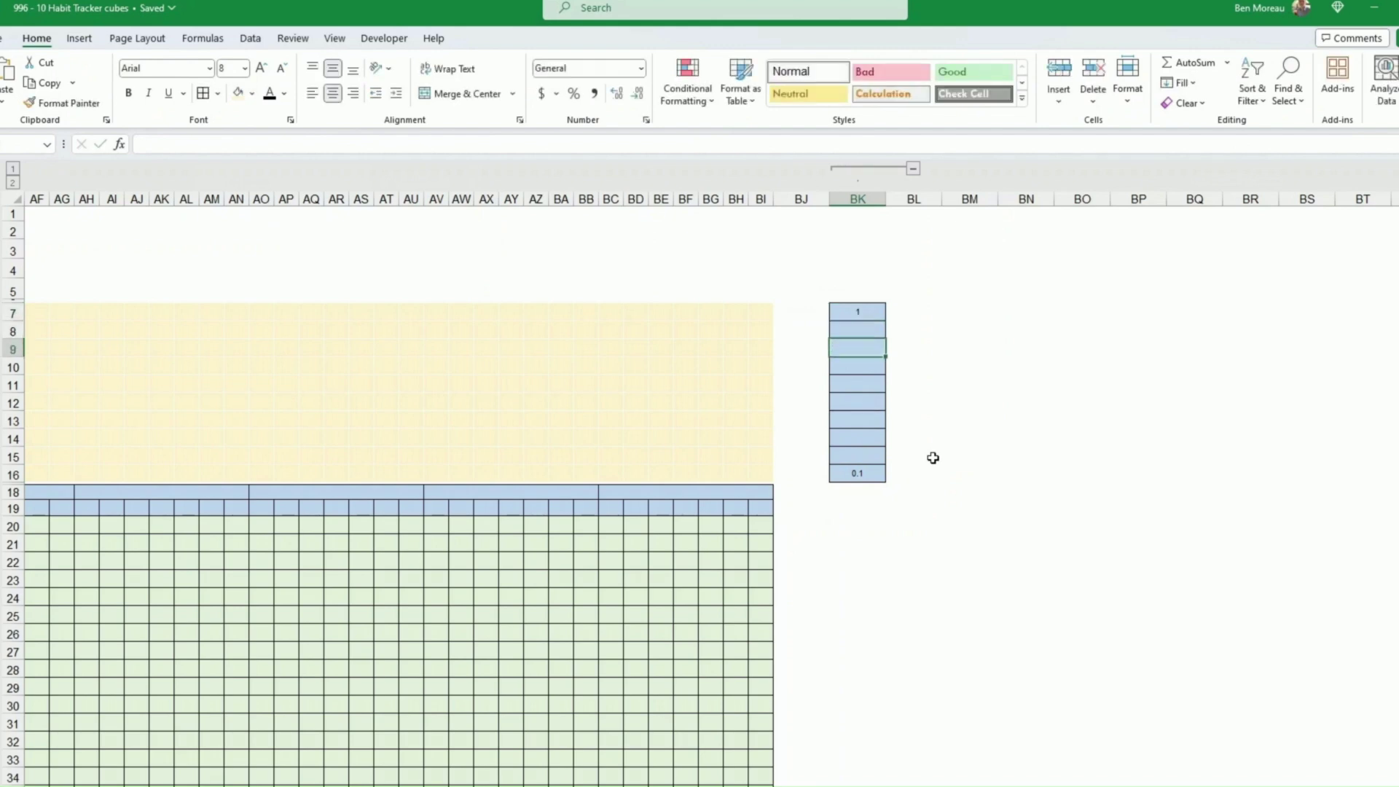
pyautogui.press('Up')
pyautogui.press('Up')
pyautogui.press('Up')
pyautogui.press('Up')
pyautogui.press('Up')
pyautogui.press('Up')
pyautogui.press('Up')
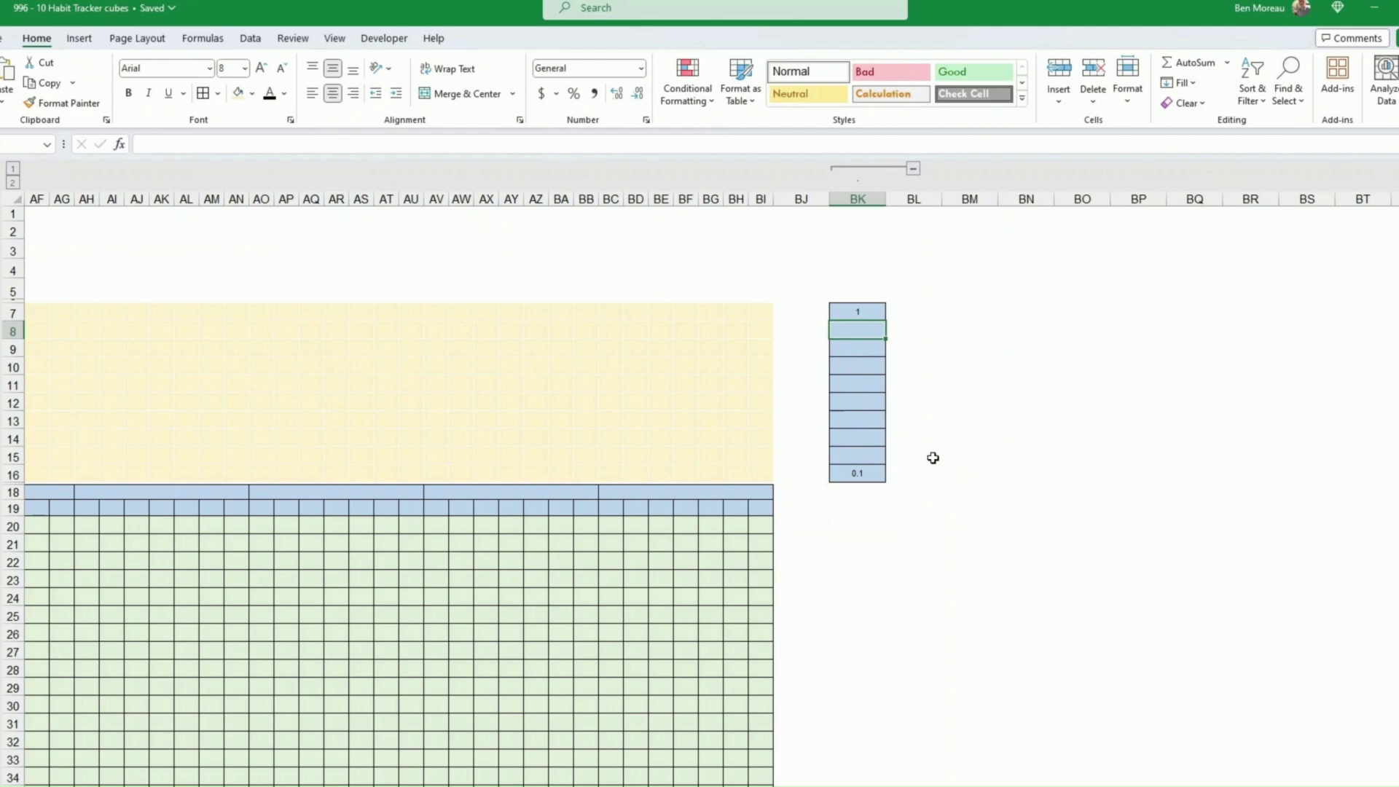
pyautogui.write('=')
pyautogui.press('Up')
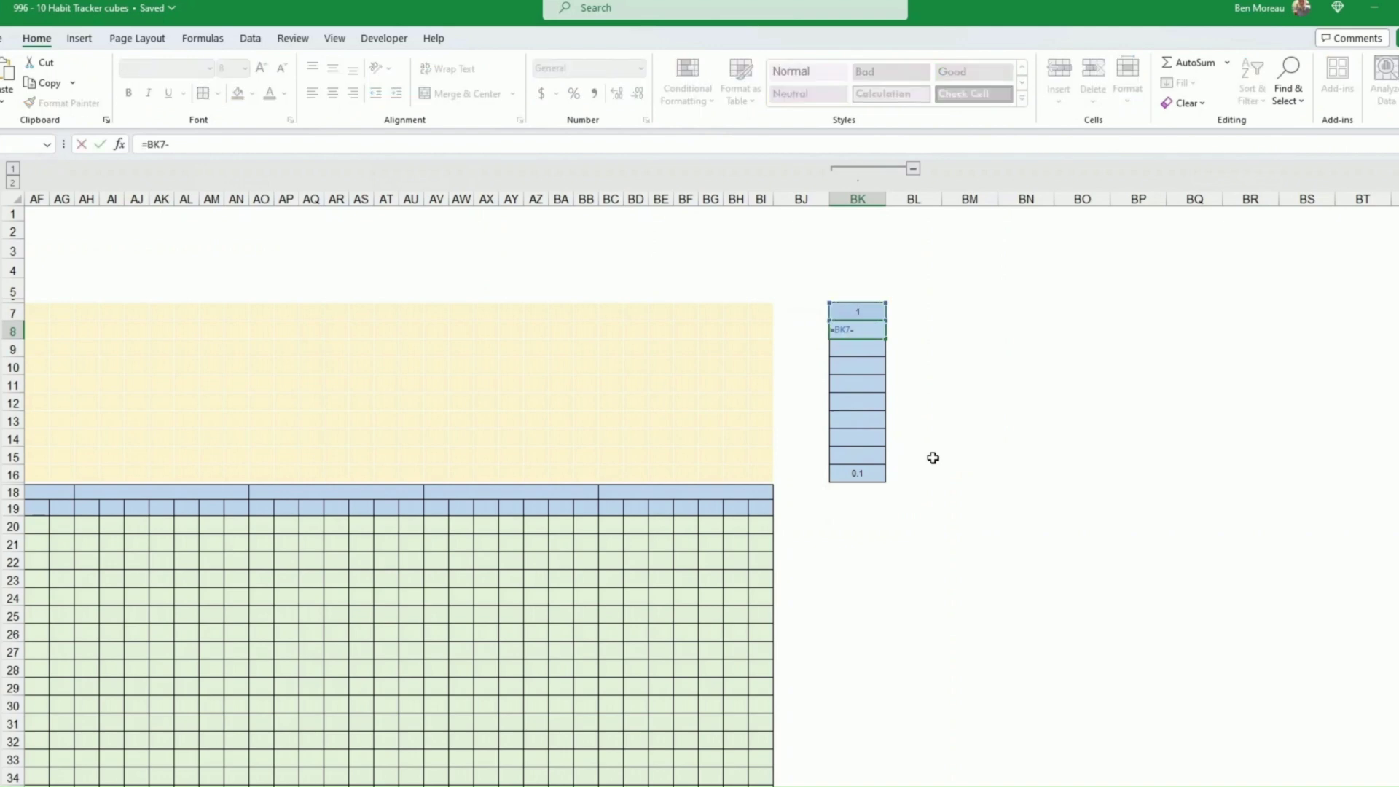
pyautogui.press('Return')
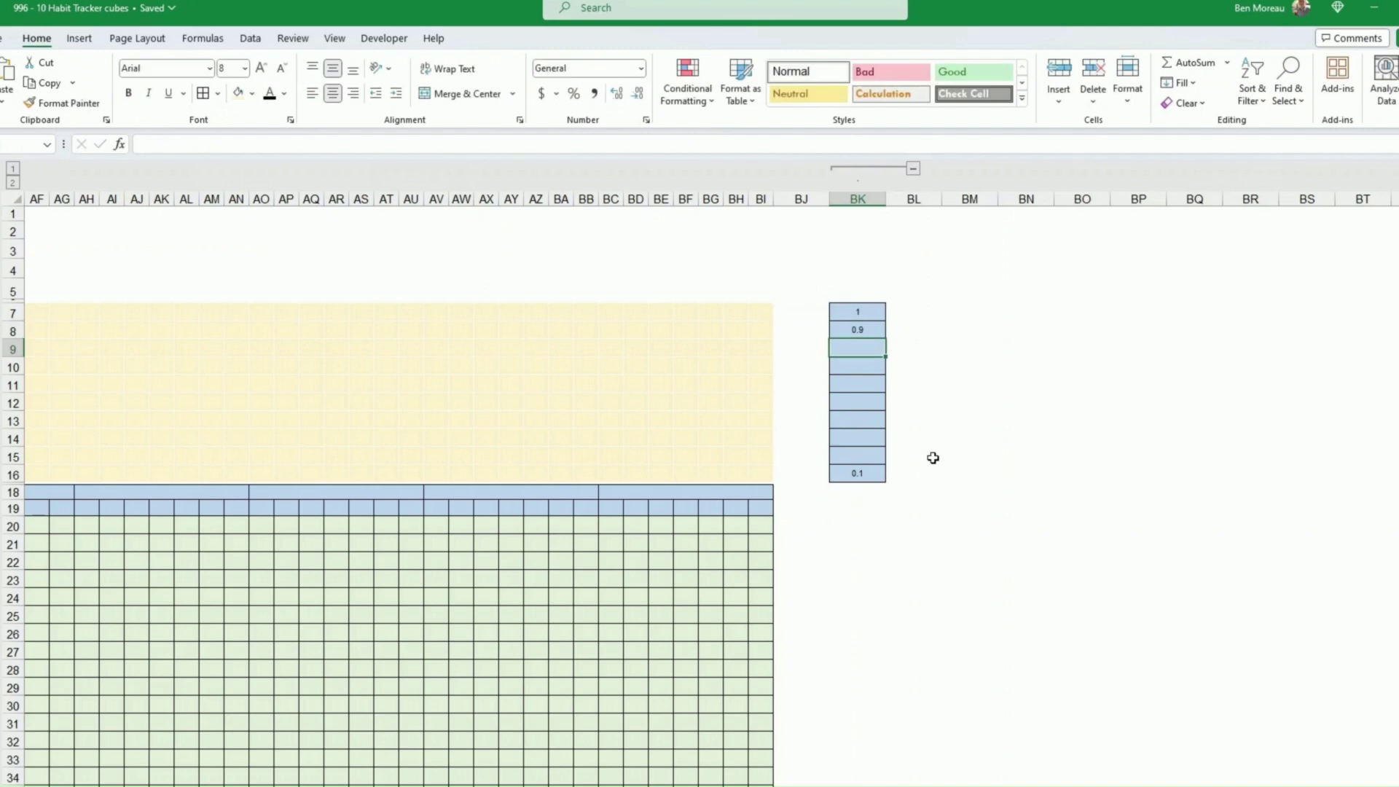
pyautogui.click(863, 328)
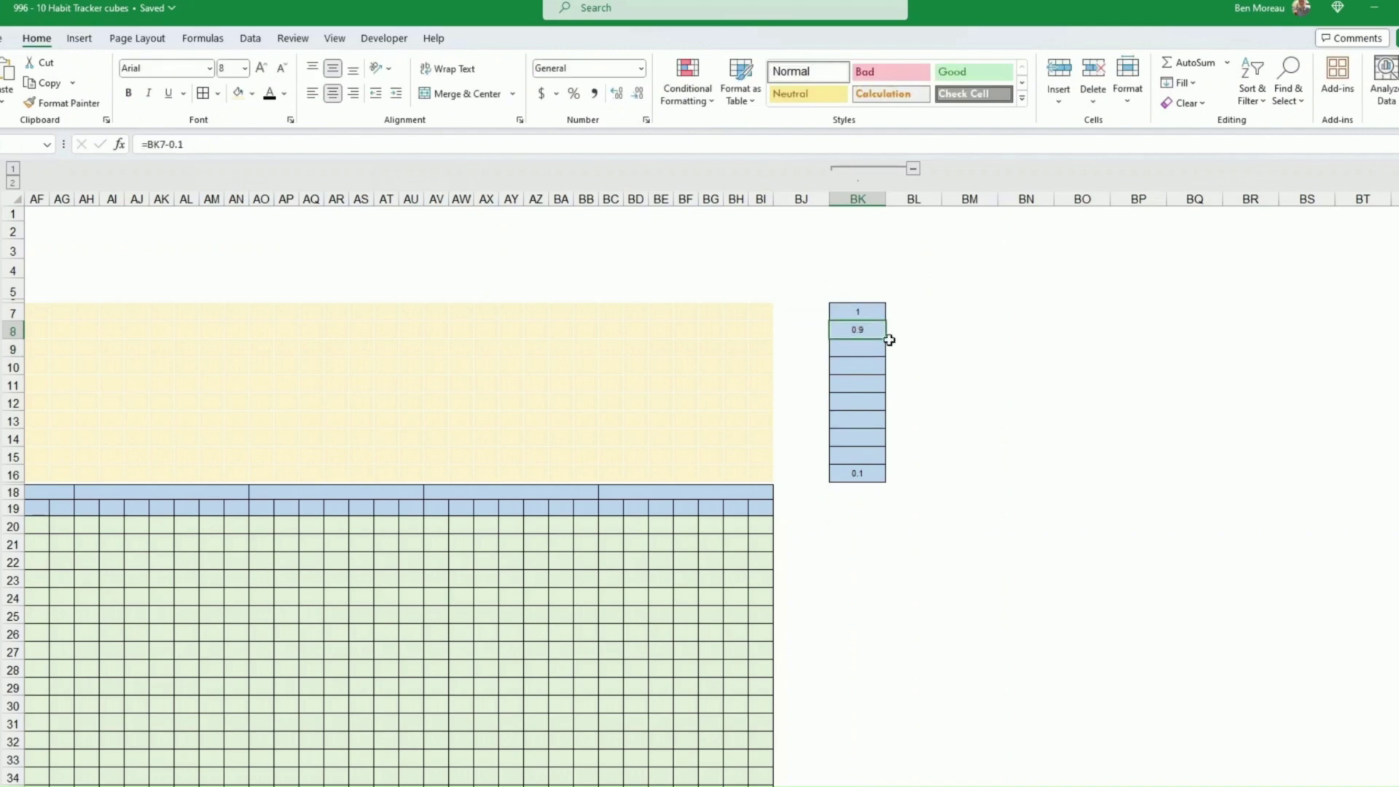
pyautogui.moveTo(888, 340); pyautogui.dragTo(922, 477)
pyautogui.click(959, 401)
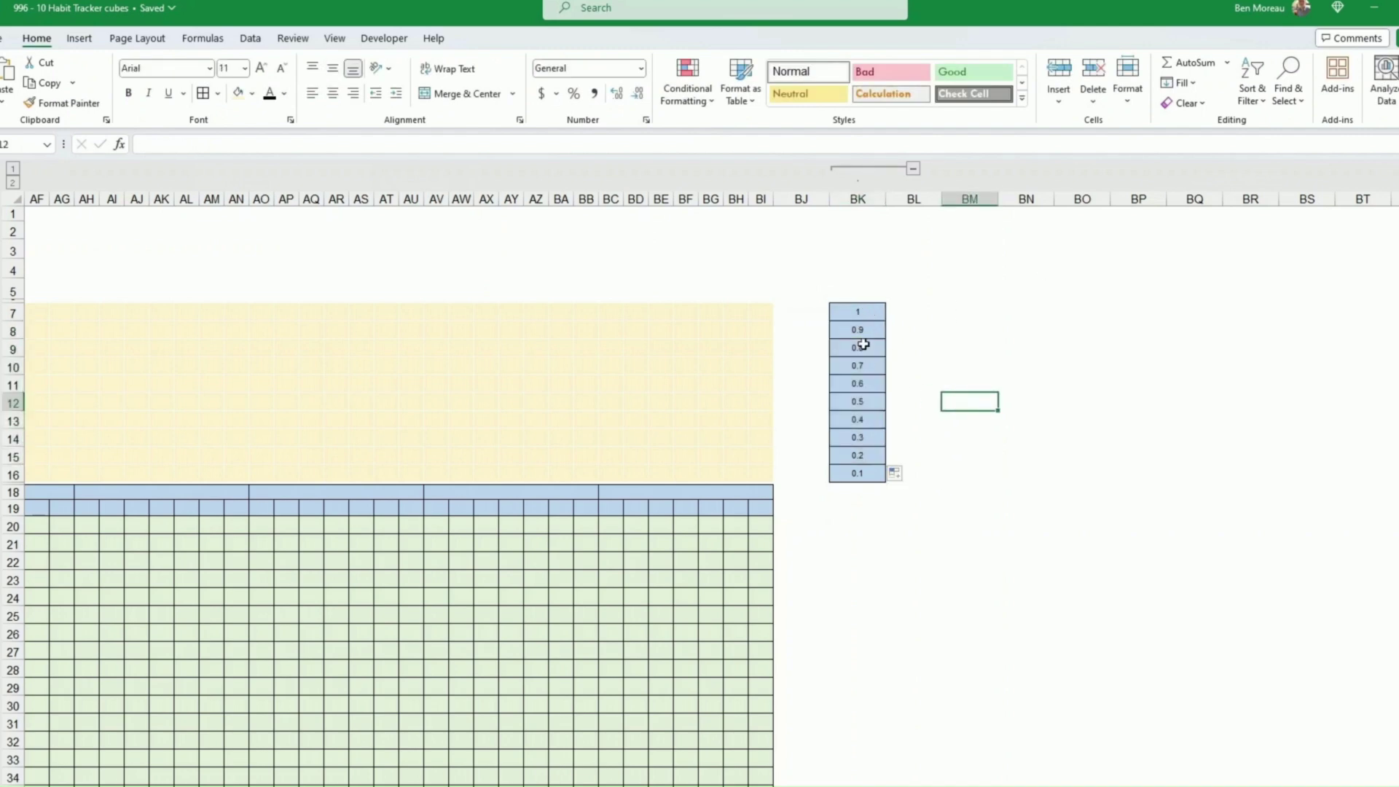
pyautogui.click(864, 474)
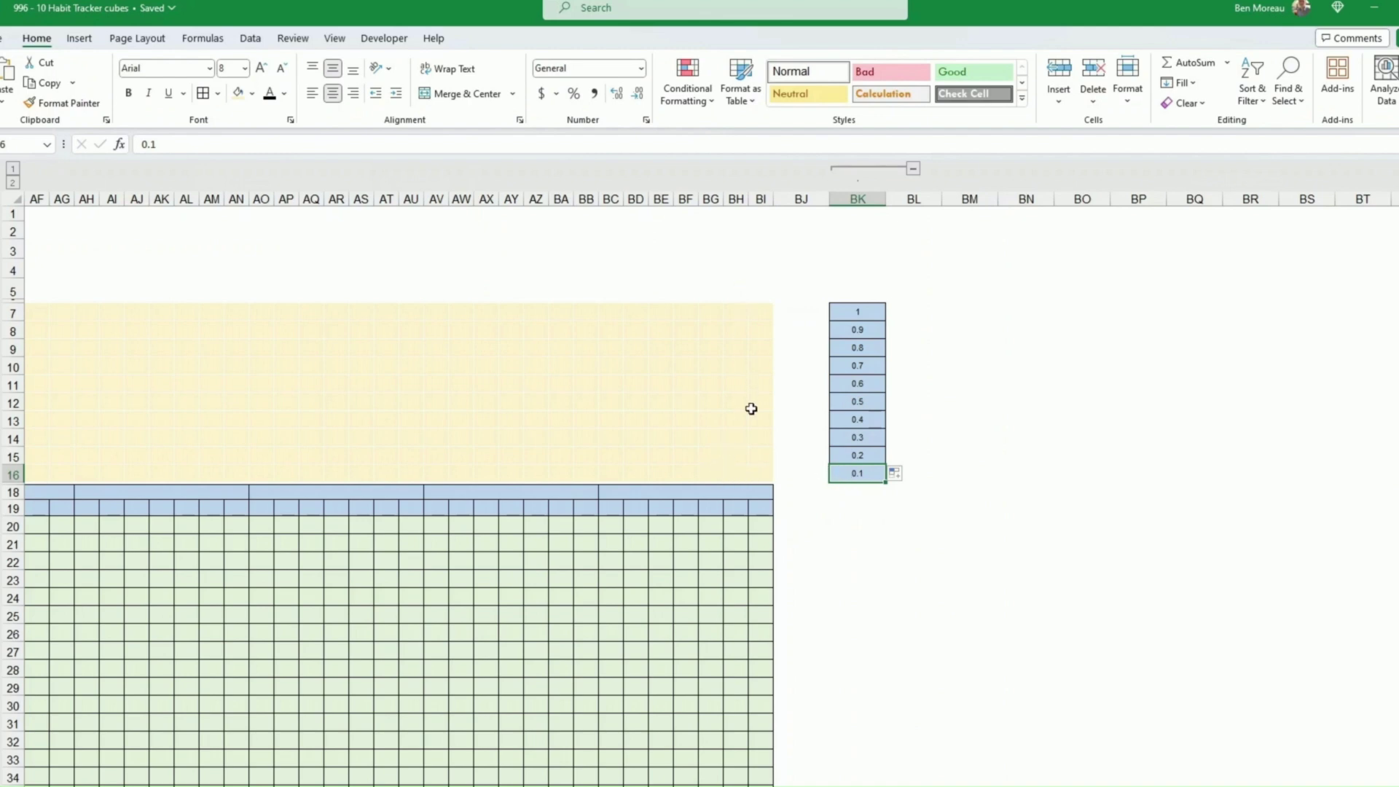
# Step: Reveal hidden row 17 between the yellow grid and the blue header rows, then reduce its height to a narrow gap
pyautogui.click(760, 520)
pyautogui.press('Home')
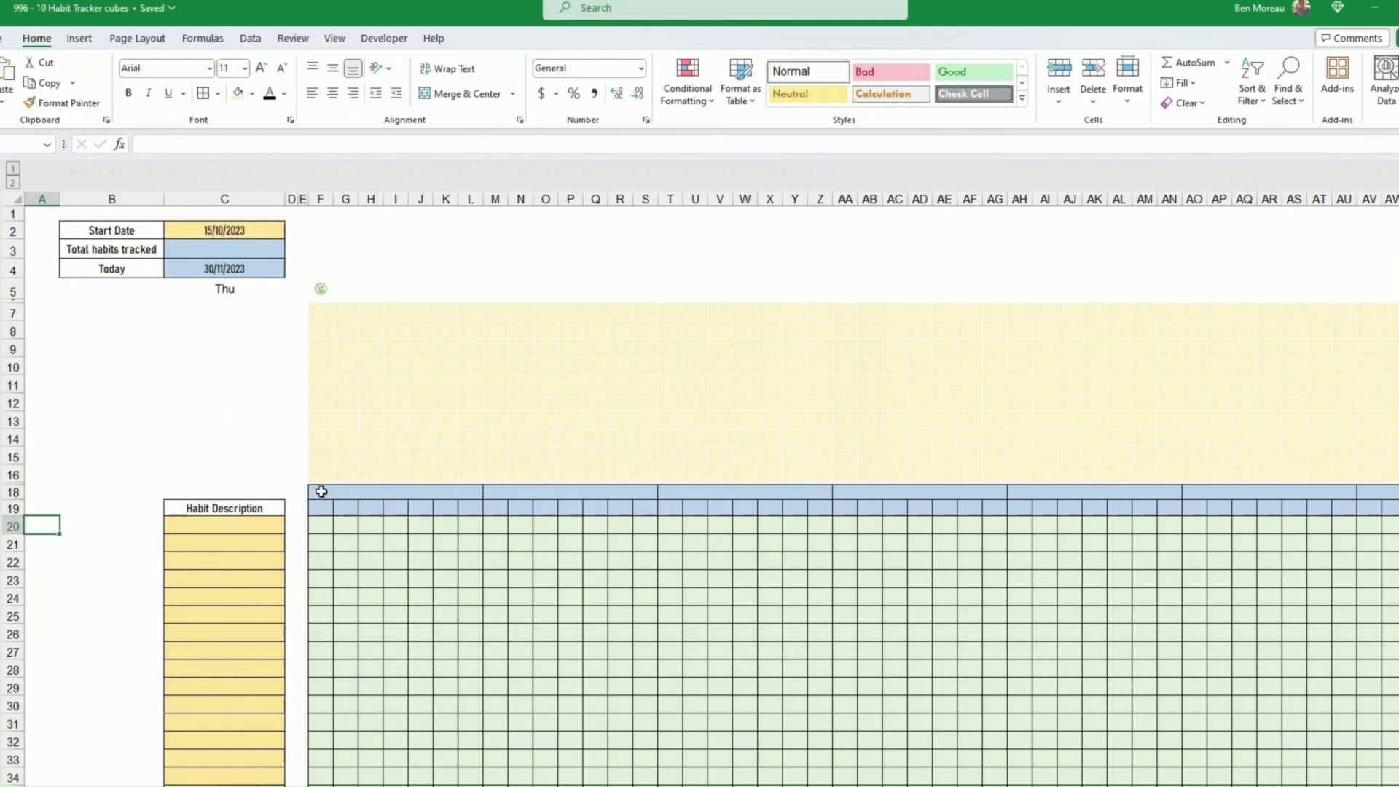
pyautogui.click(76, 487)
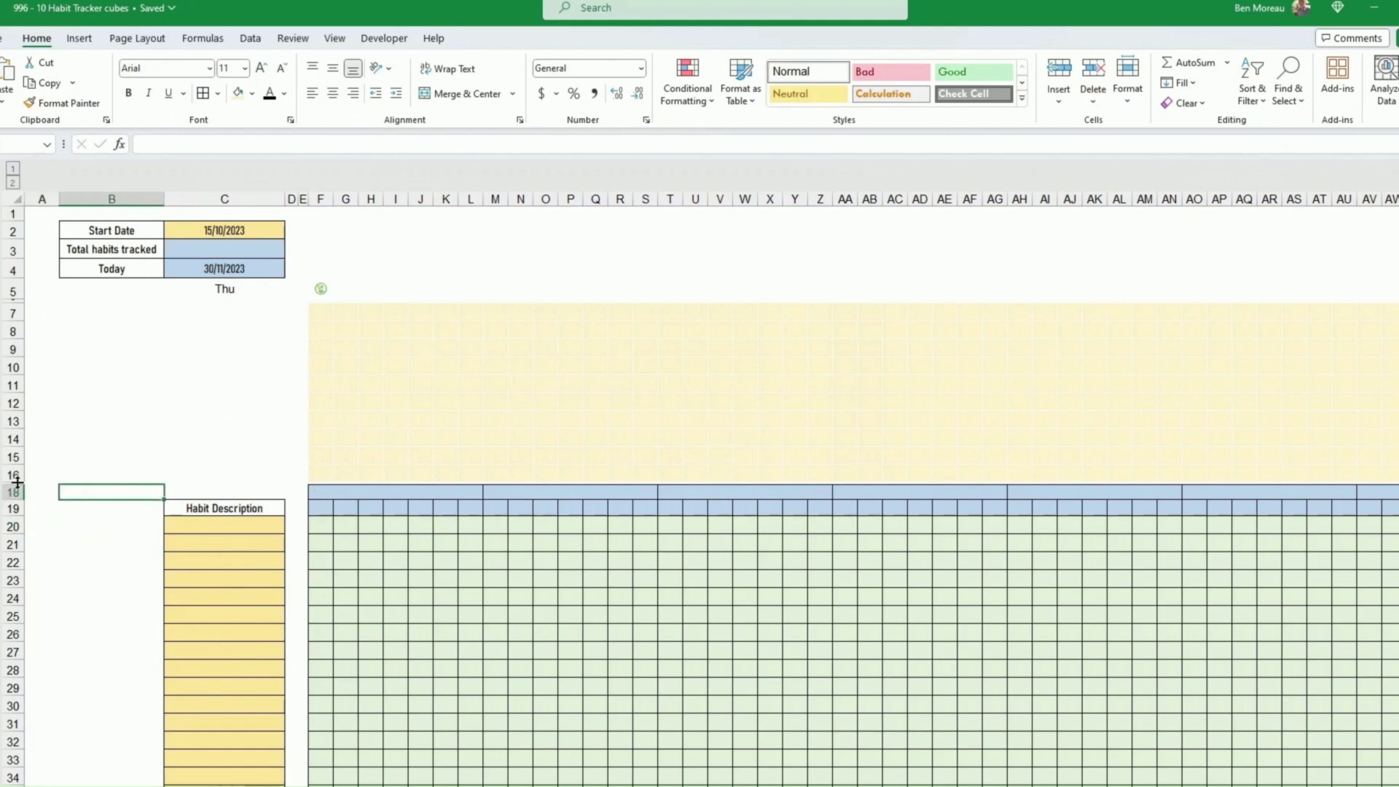
pyautogui.moveTo(16, 485); pyautogui.dragTo(15, 504)
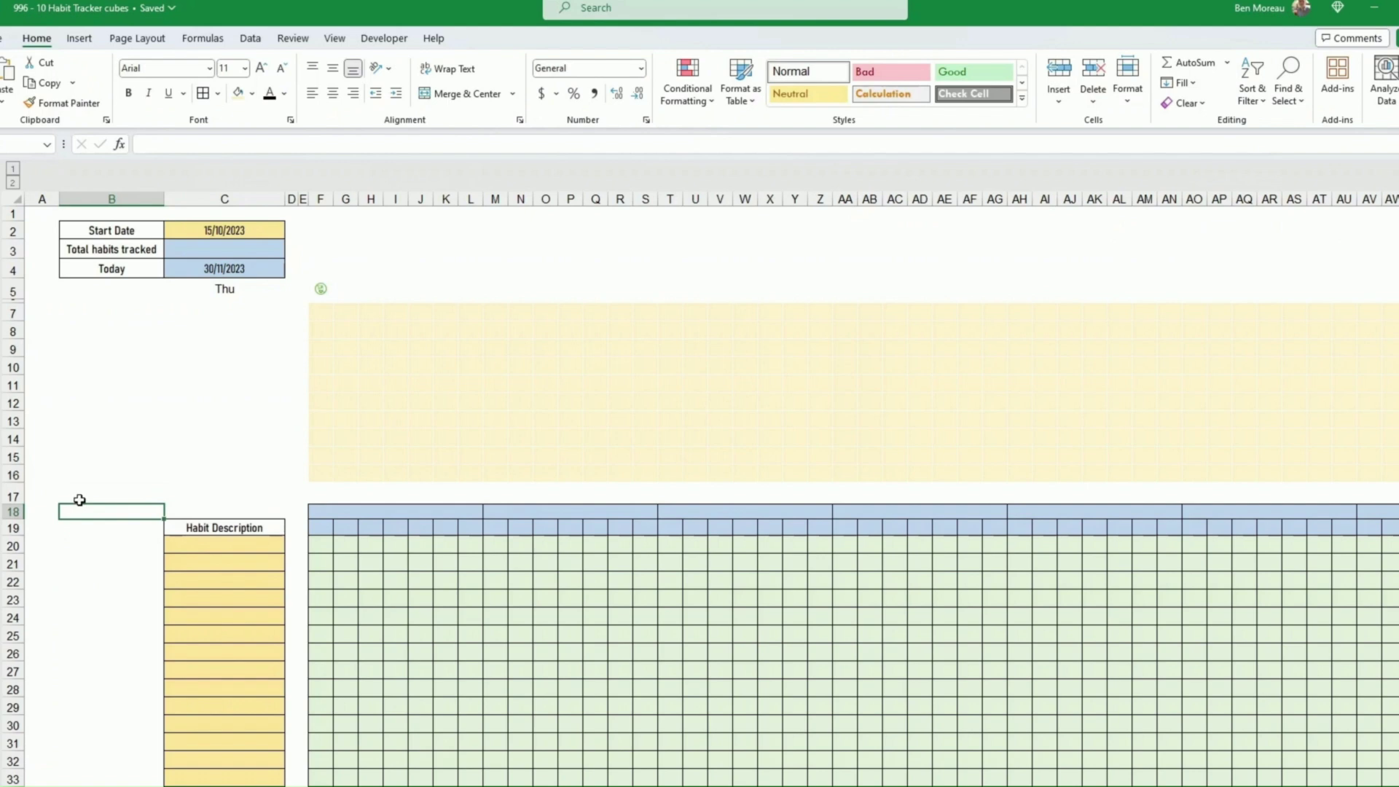
pyautogui.click(332, 494)
pyautogui.moveTo(333, 494); pyautogui.dragTo(778, 508)
pyautogui.click(397, 492)
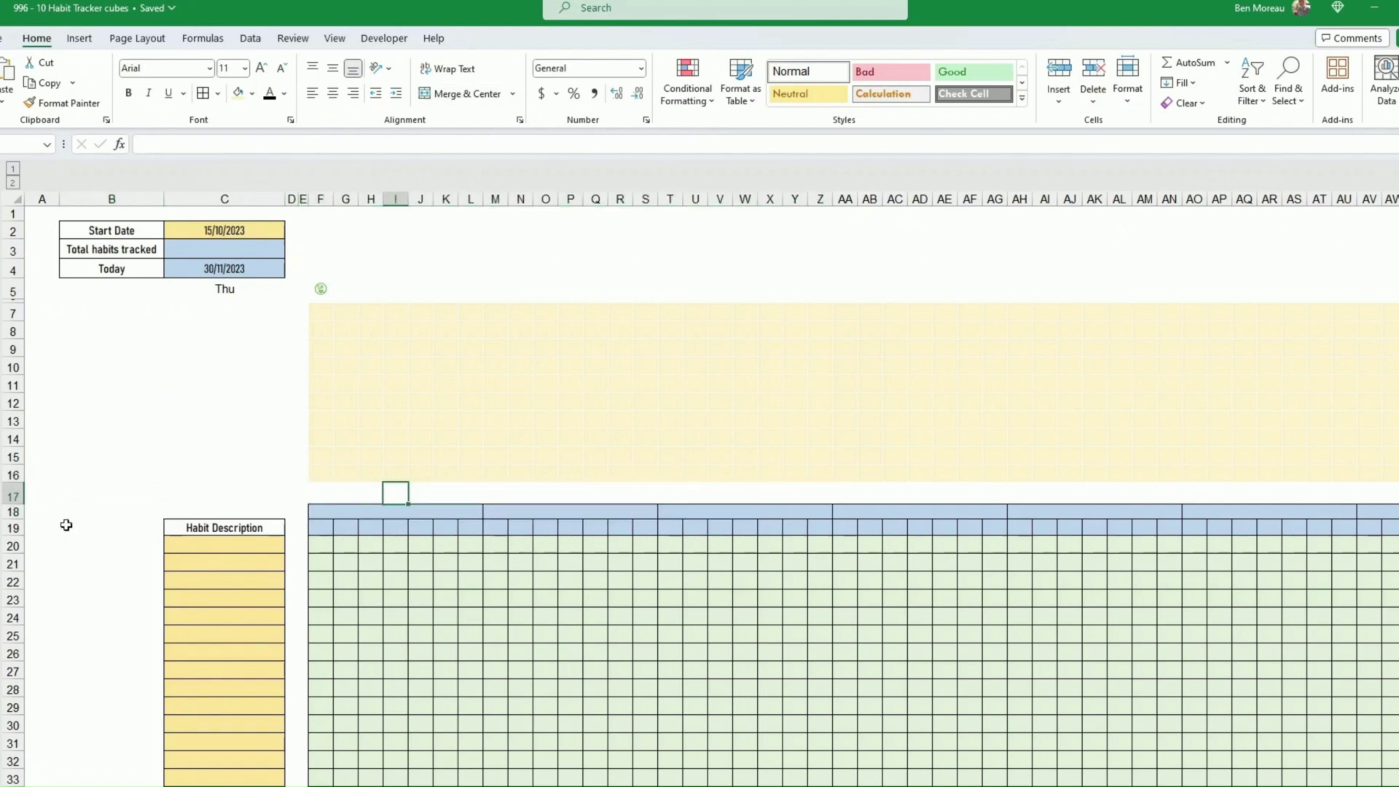
pyautogui.moveTo(11, 503); pyautogui.dragTo(12, 495)
pyautogui.click(168, 554)
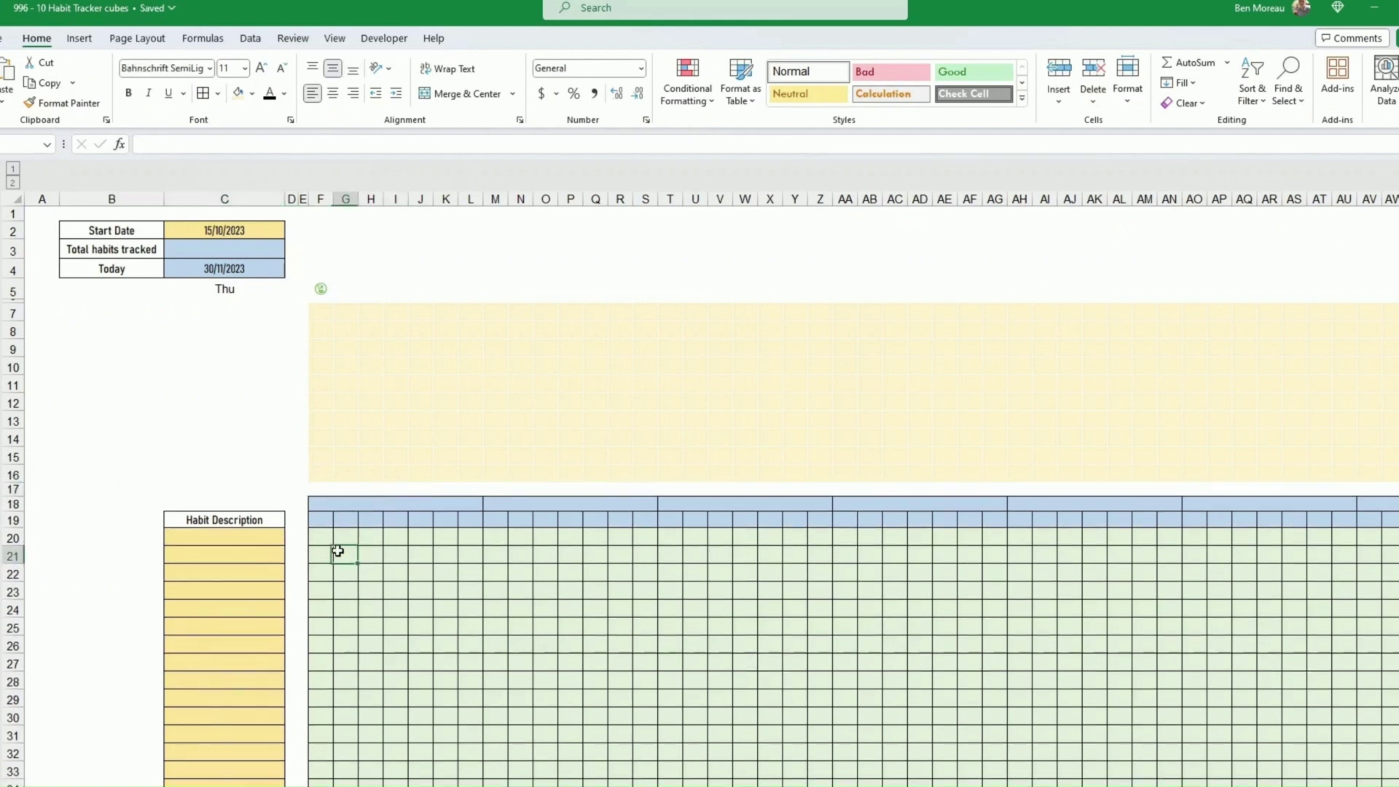
pyautogui.click(322, 520)
pyautogui.moveTo(370, 520); pyautogui.dragTo(479, 520)
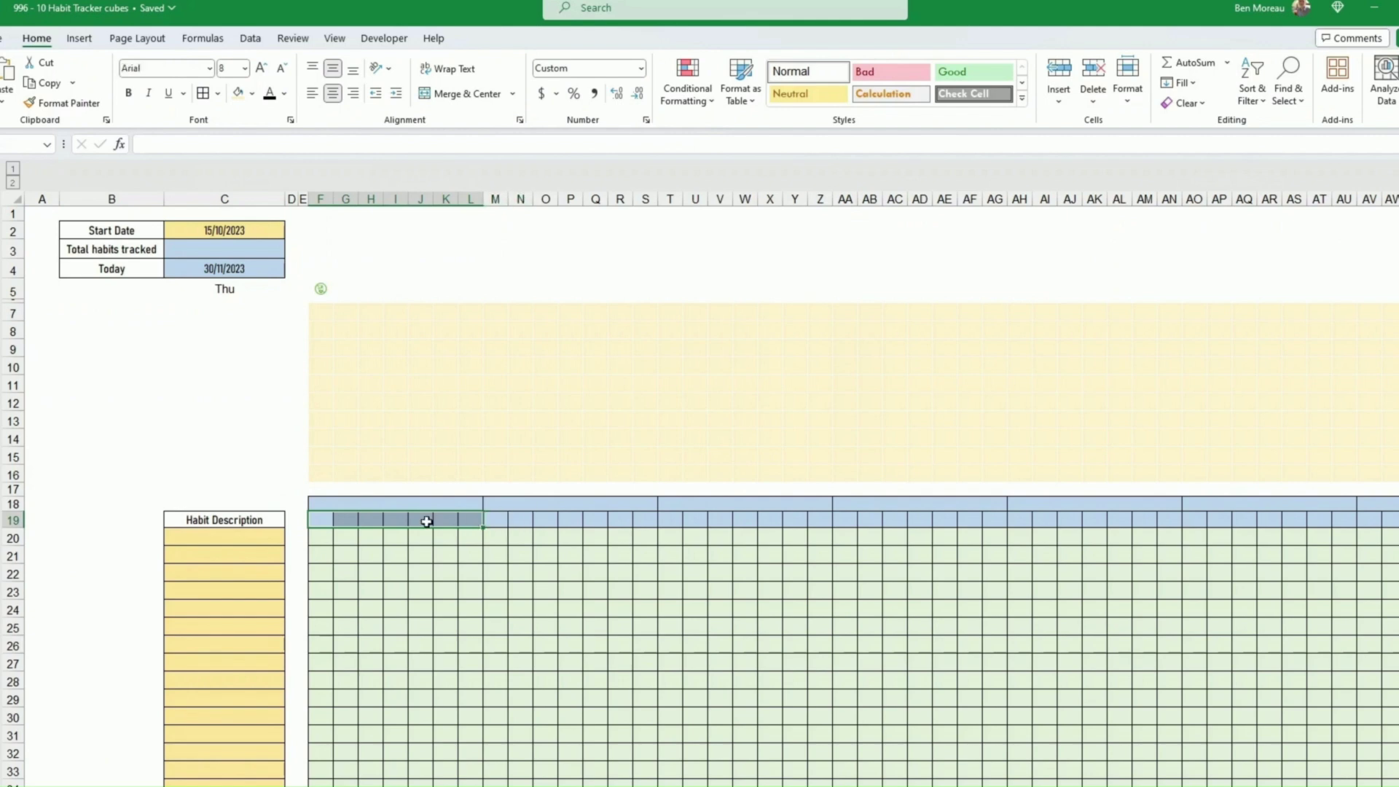
pyautogui.click(322, 498)
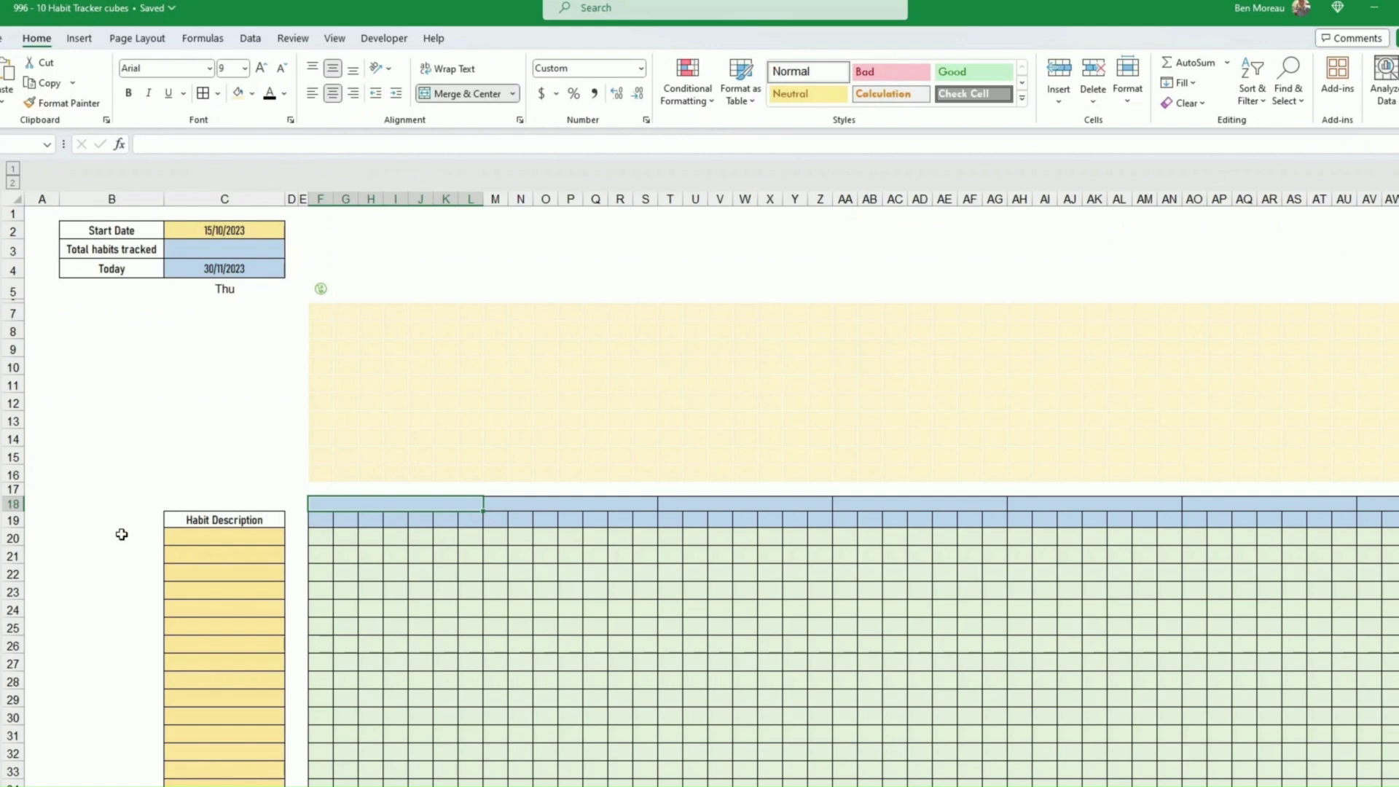
pyautogui.moveTo(322, 518); pyautogui.dragTo(473, 518)
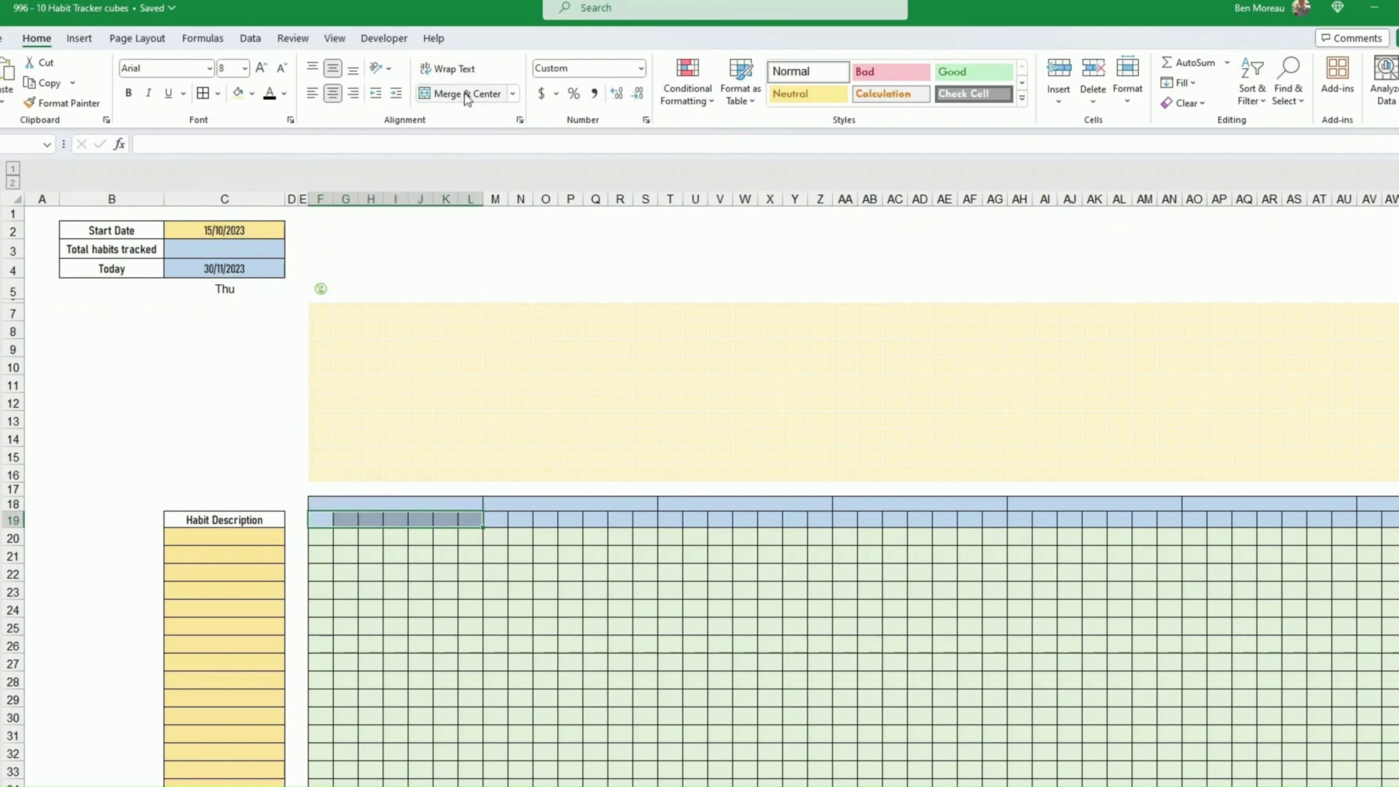
pyautogui.click(358, 546)
# Step: Link F19, the first day cell of the blue header row, to the start date with =C2
pyautogui.click(318, 522)
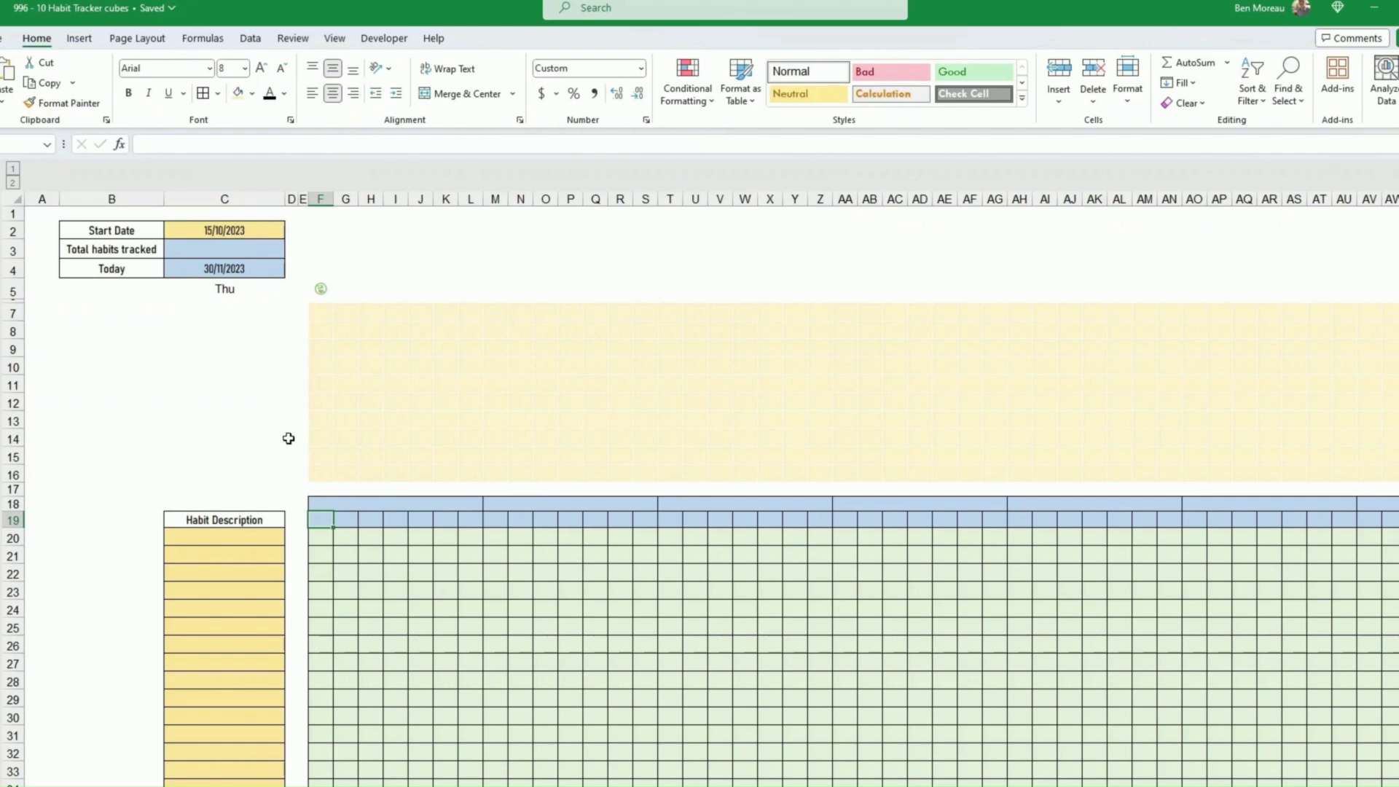
pyautogui.write('=')
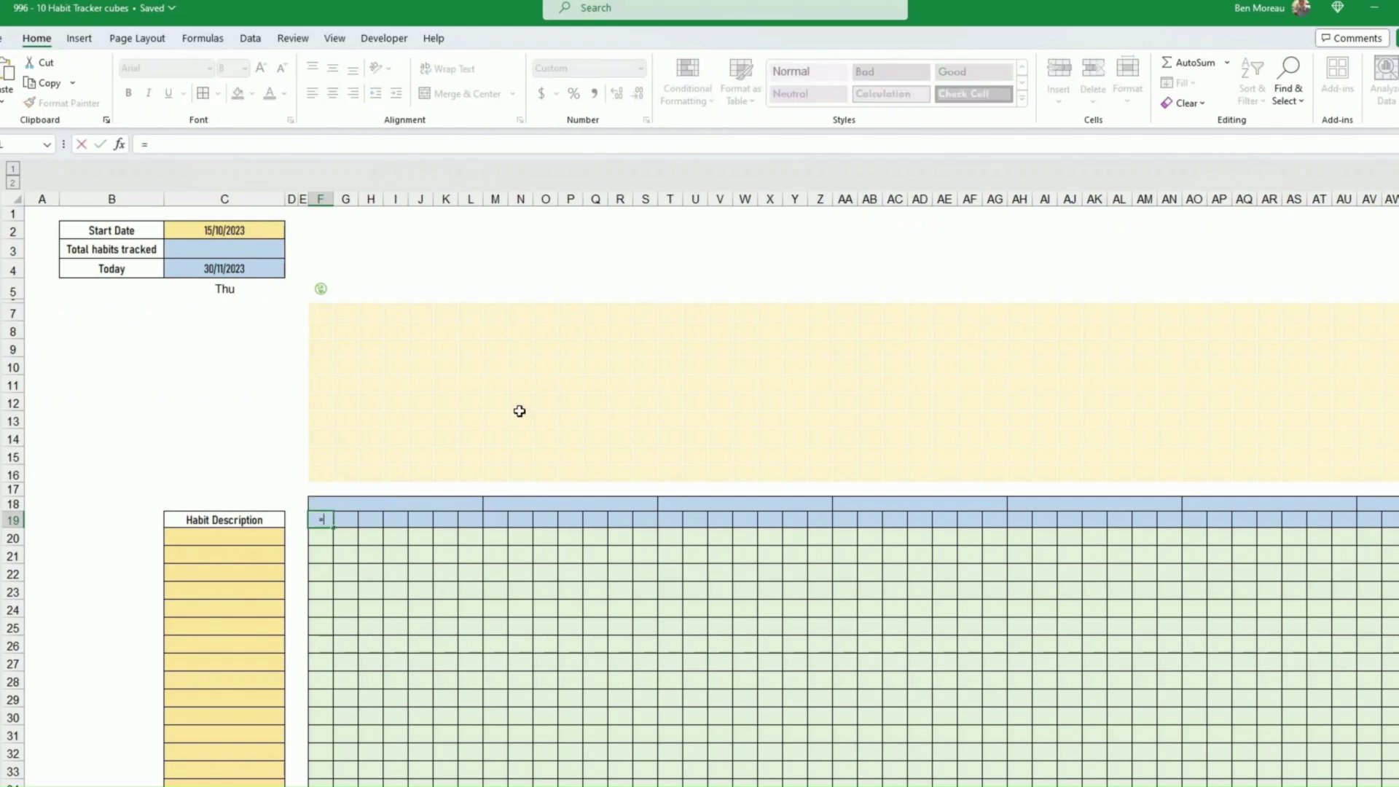
pyautogui.click(223, 230)
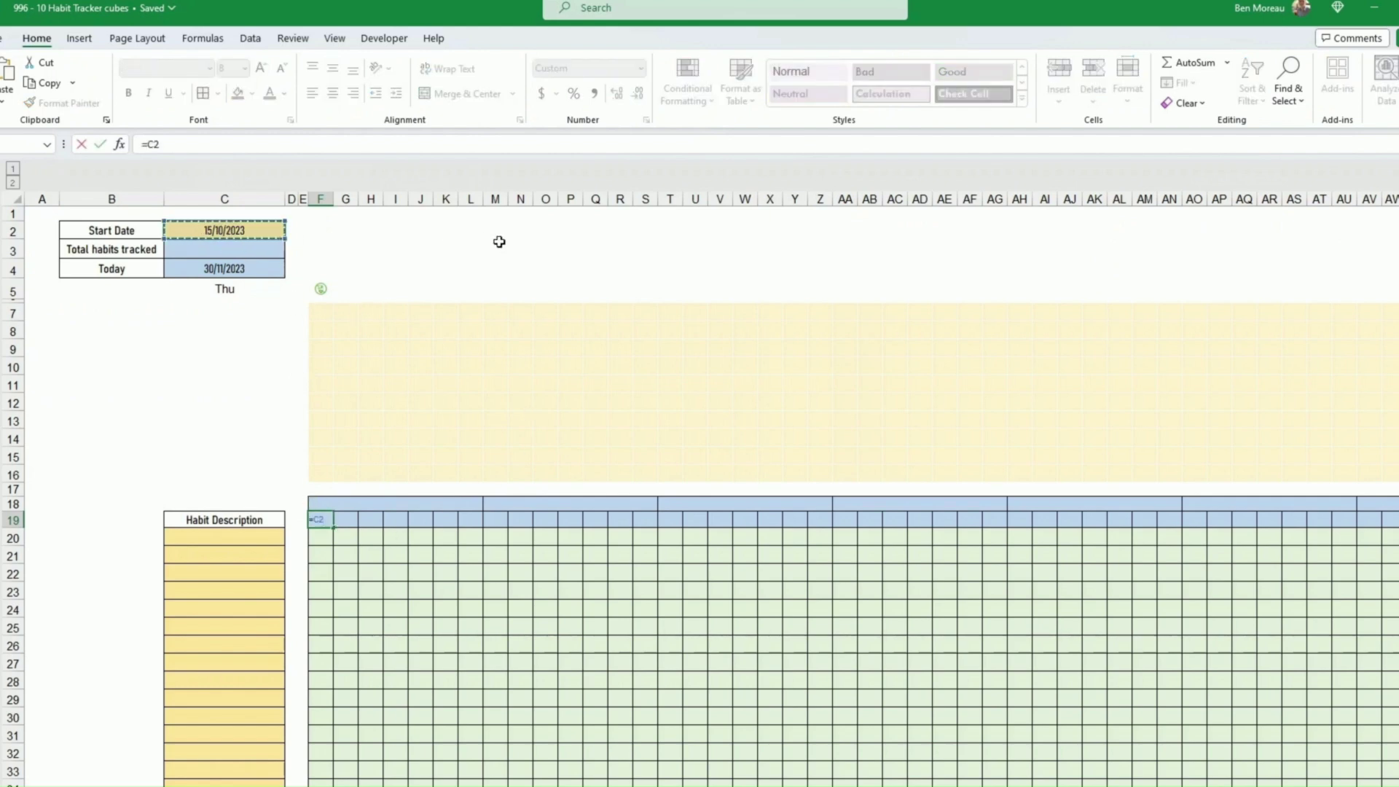
pyautogui.press('Return')
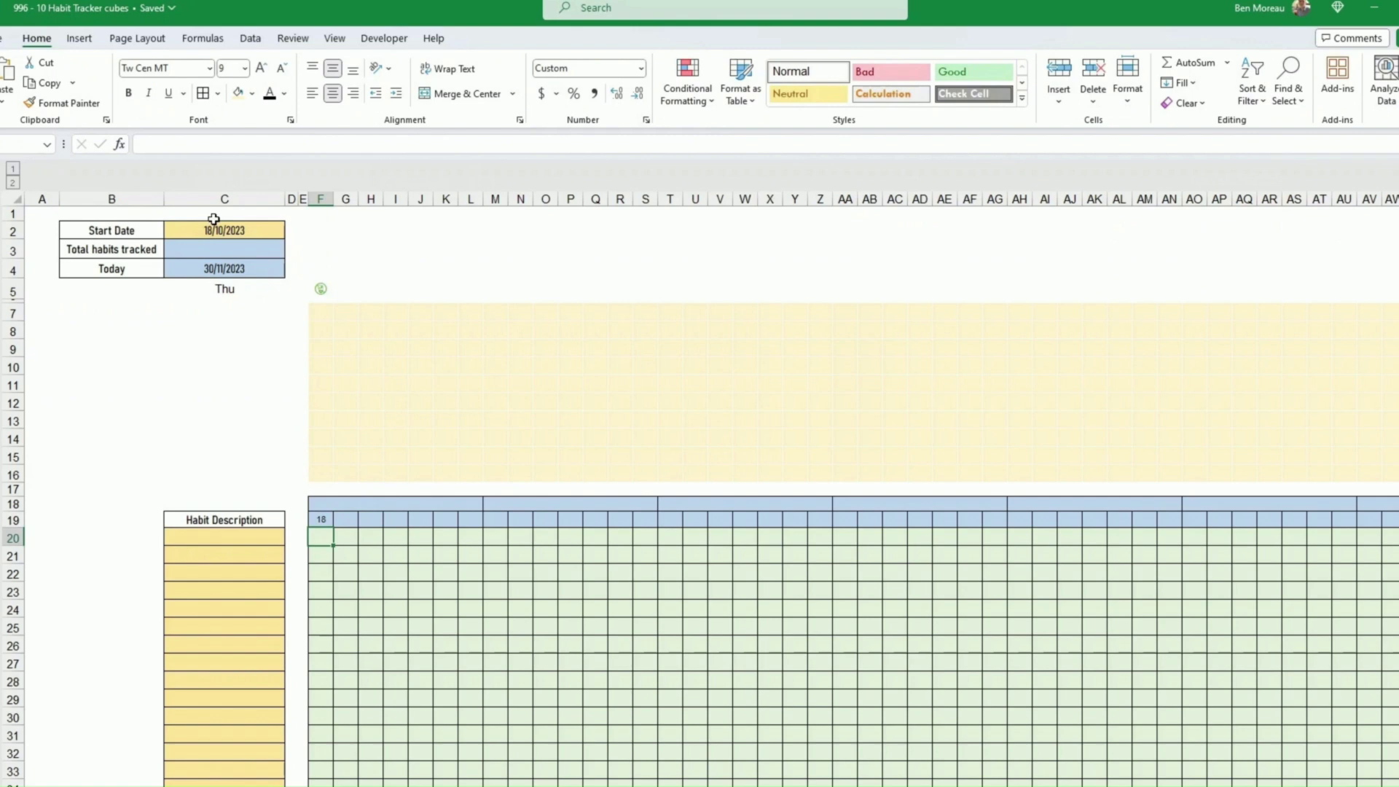
# Step: Apply the custom number format dd to cell F19
pyautogui.click(321, 520)
pyautogui.rightClick(321, 520)
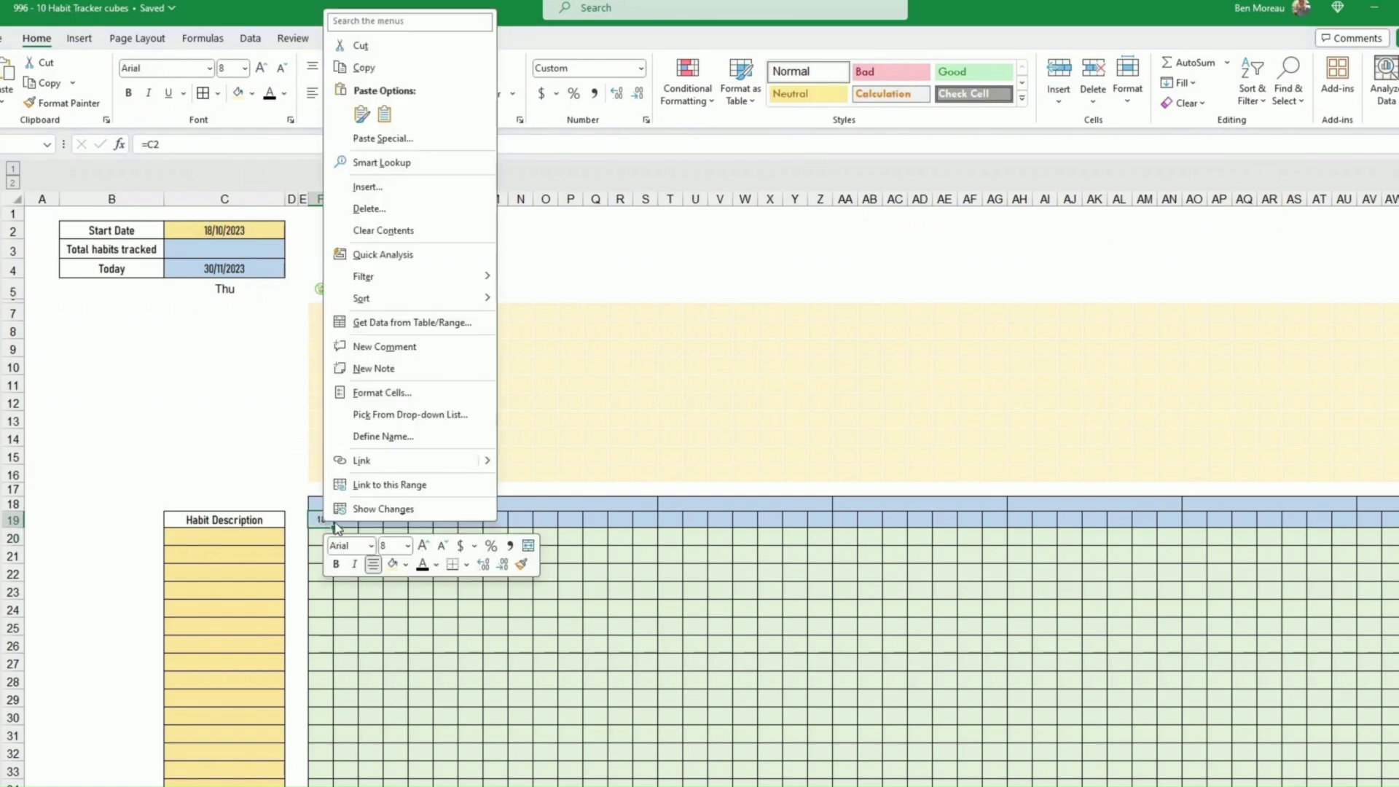
pyautogui.click(385, 396)
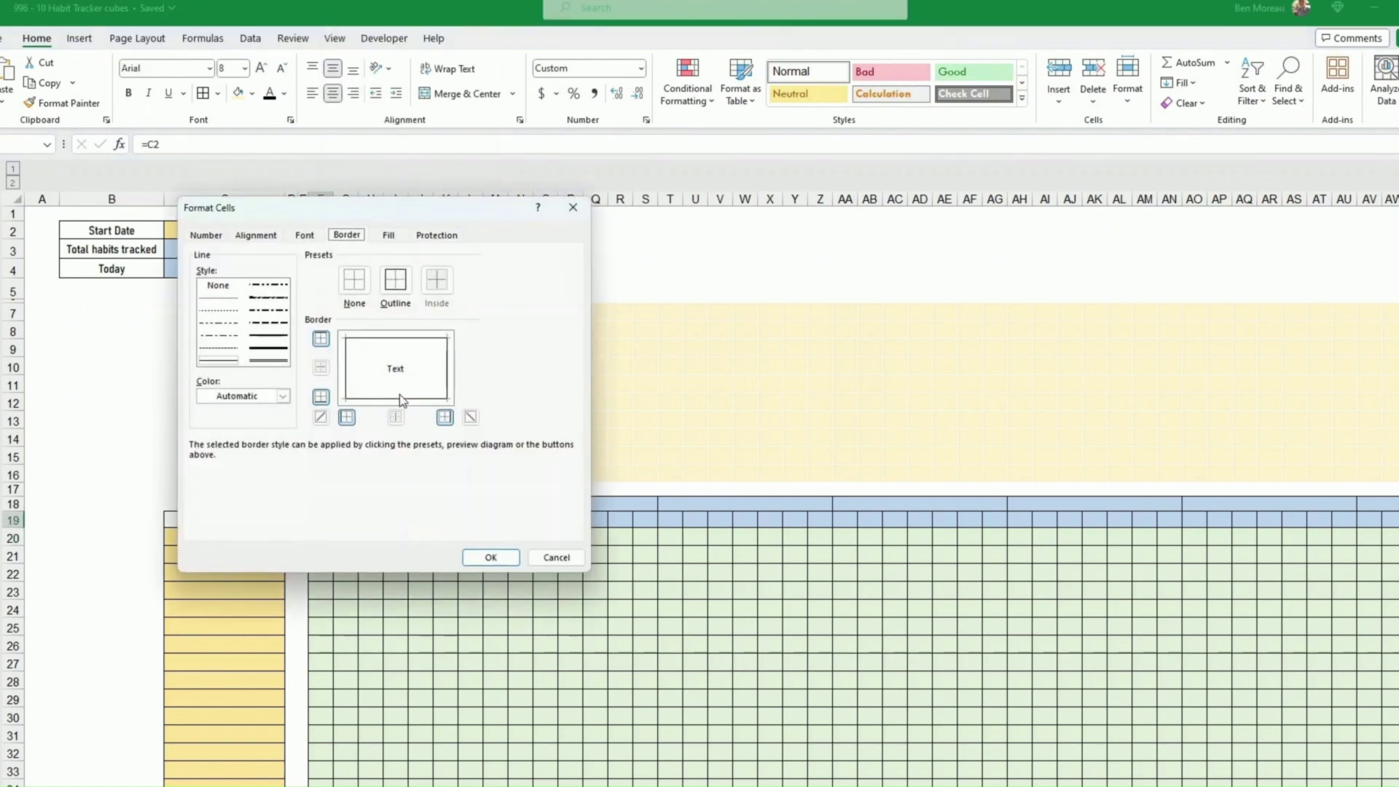
pyautogui.click(205, 236)
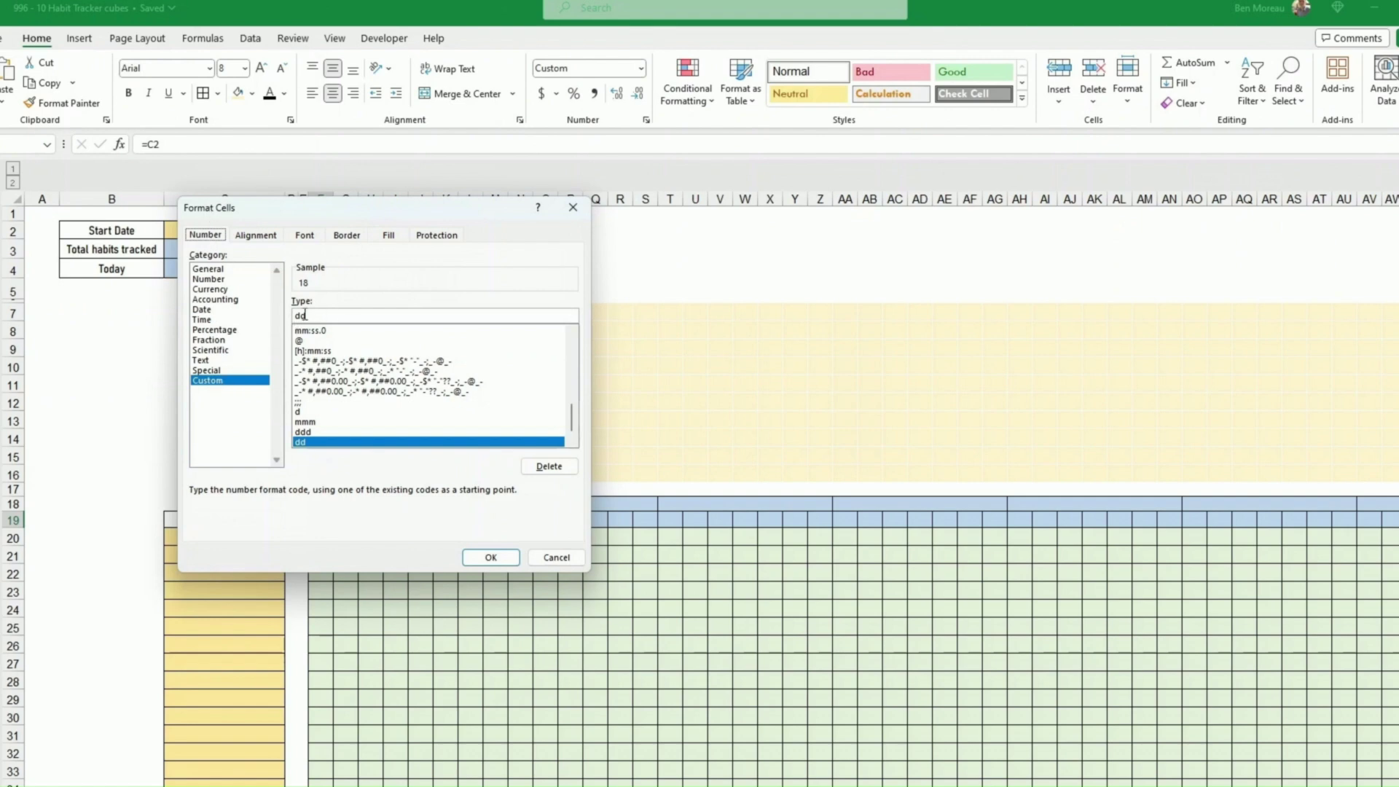
pyautogui.click(510, 558)
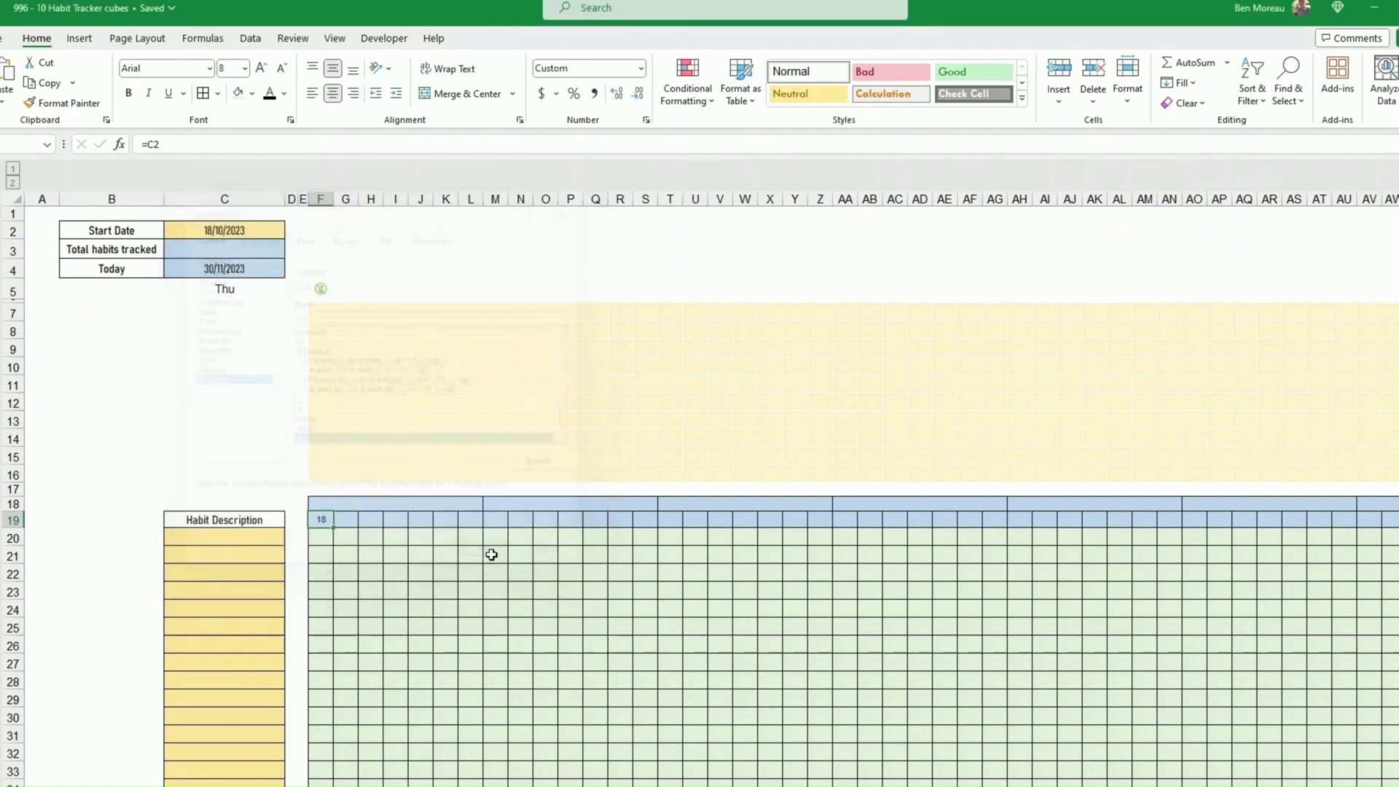
# Step: Enter =F19+1 in G19 and copy the formula across the remaining day cells of row 19
pyautogui.click(351, 515)
pyautogui.write('=')
pyautogui.press('Left')
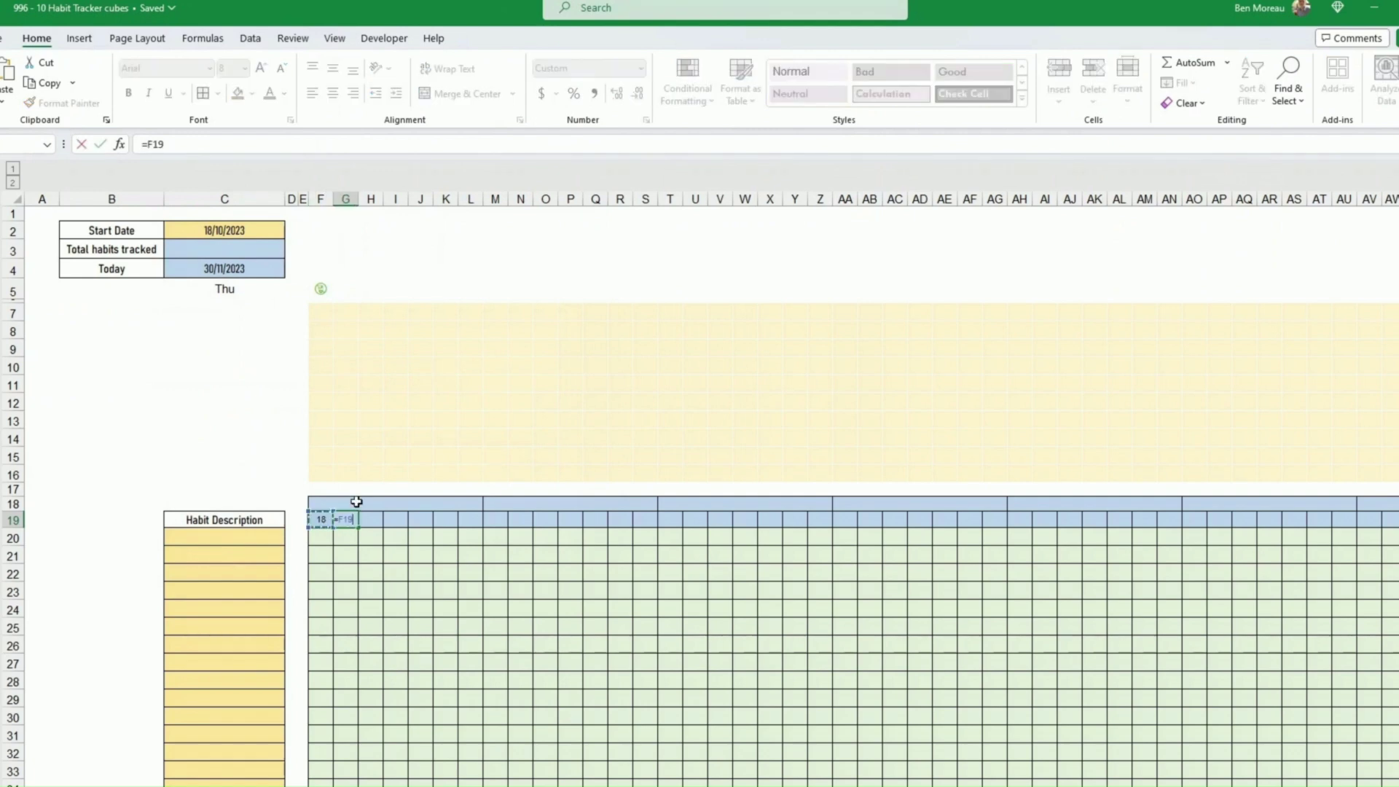
pyautogui.write('+1')
pyautogui.press('Return')
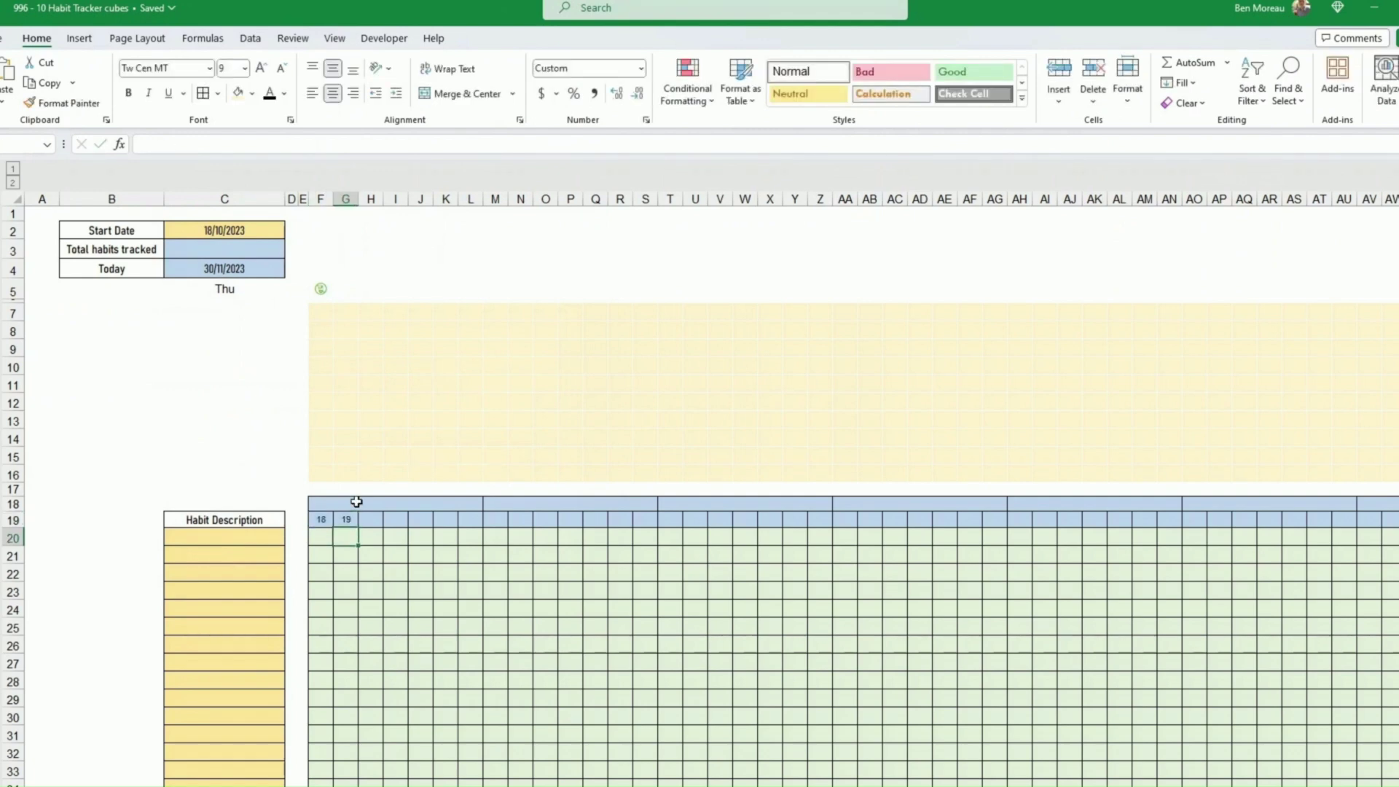
pyautogui.click(344, 519)
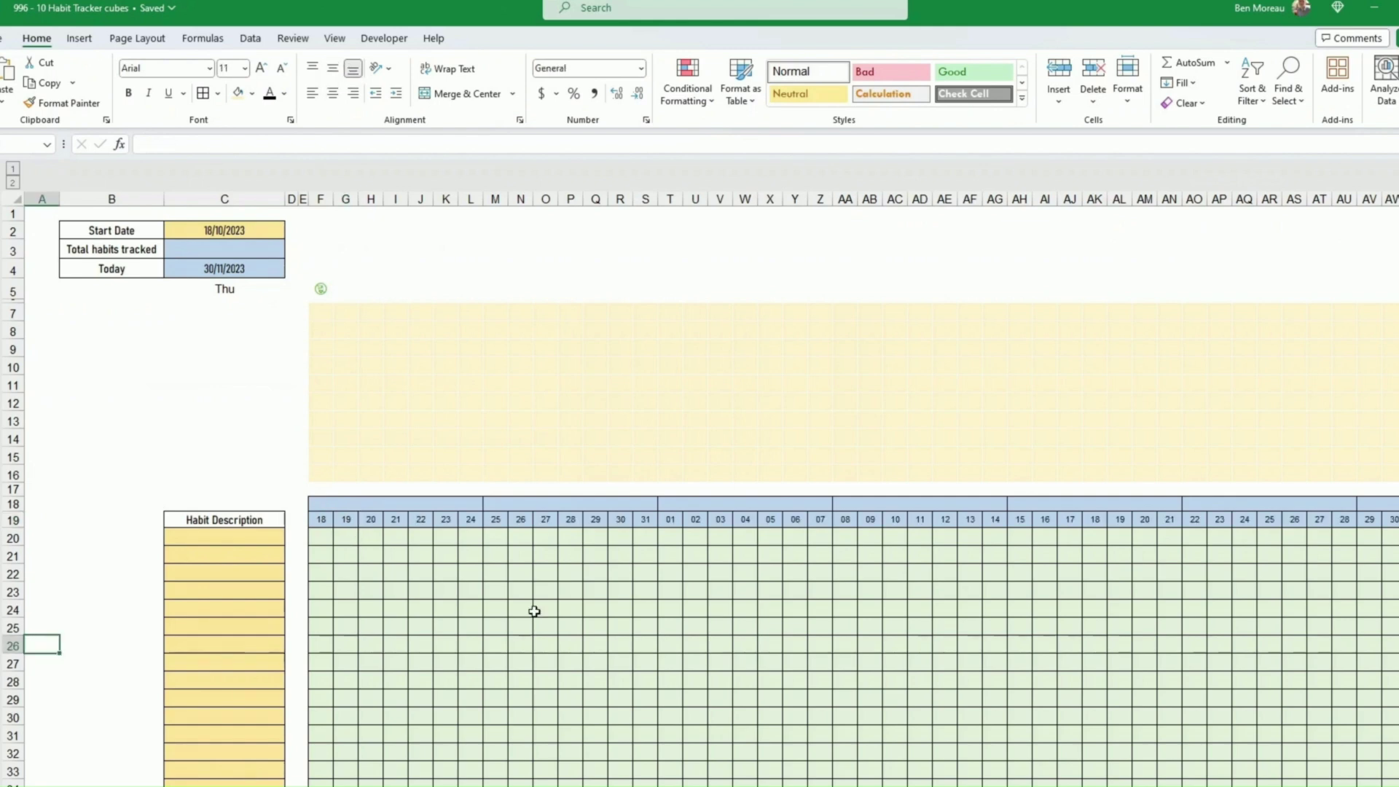
# Step: Enter =F19 in the merged header cell F18:L18 above the first seven days
pyautogui.click(677, 520)
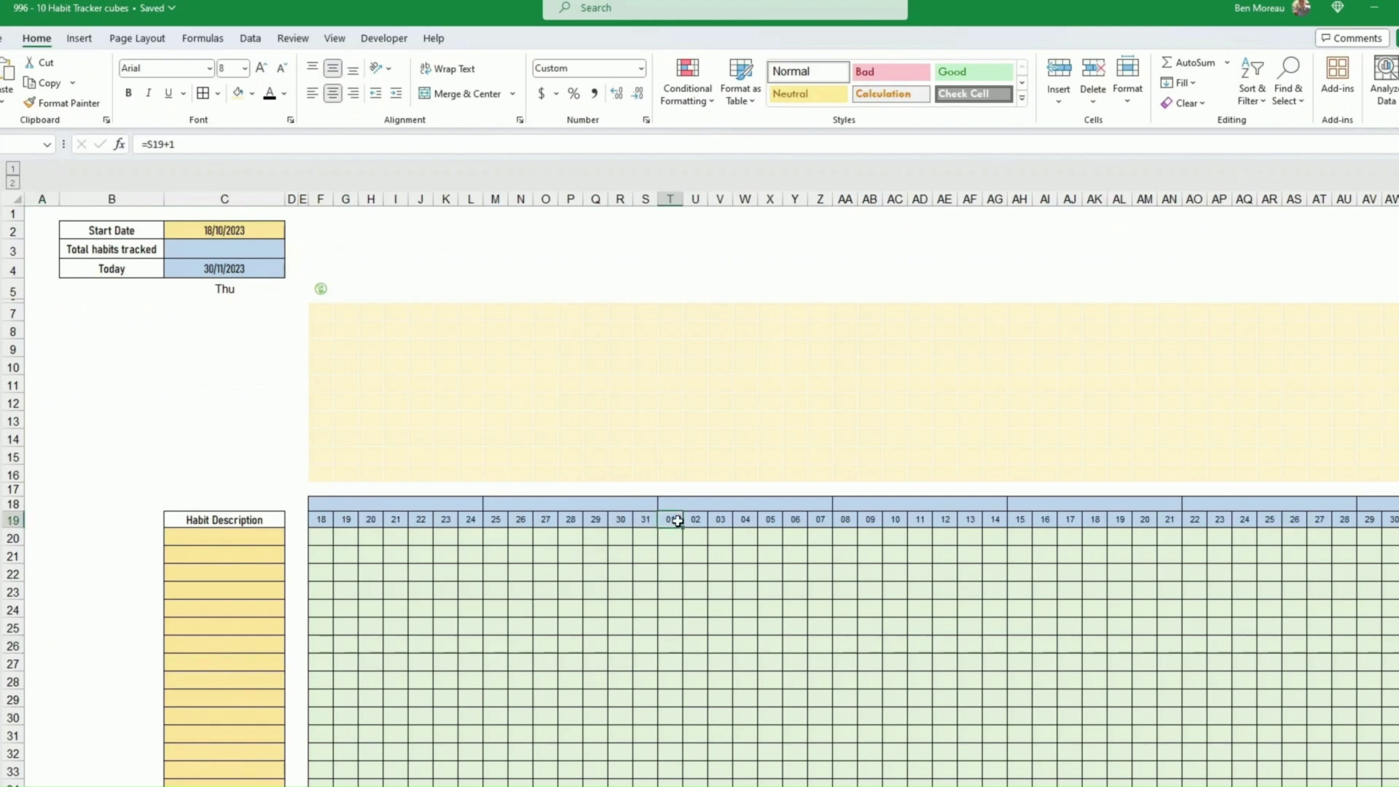
pyautogui.click(322, 519)
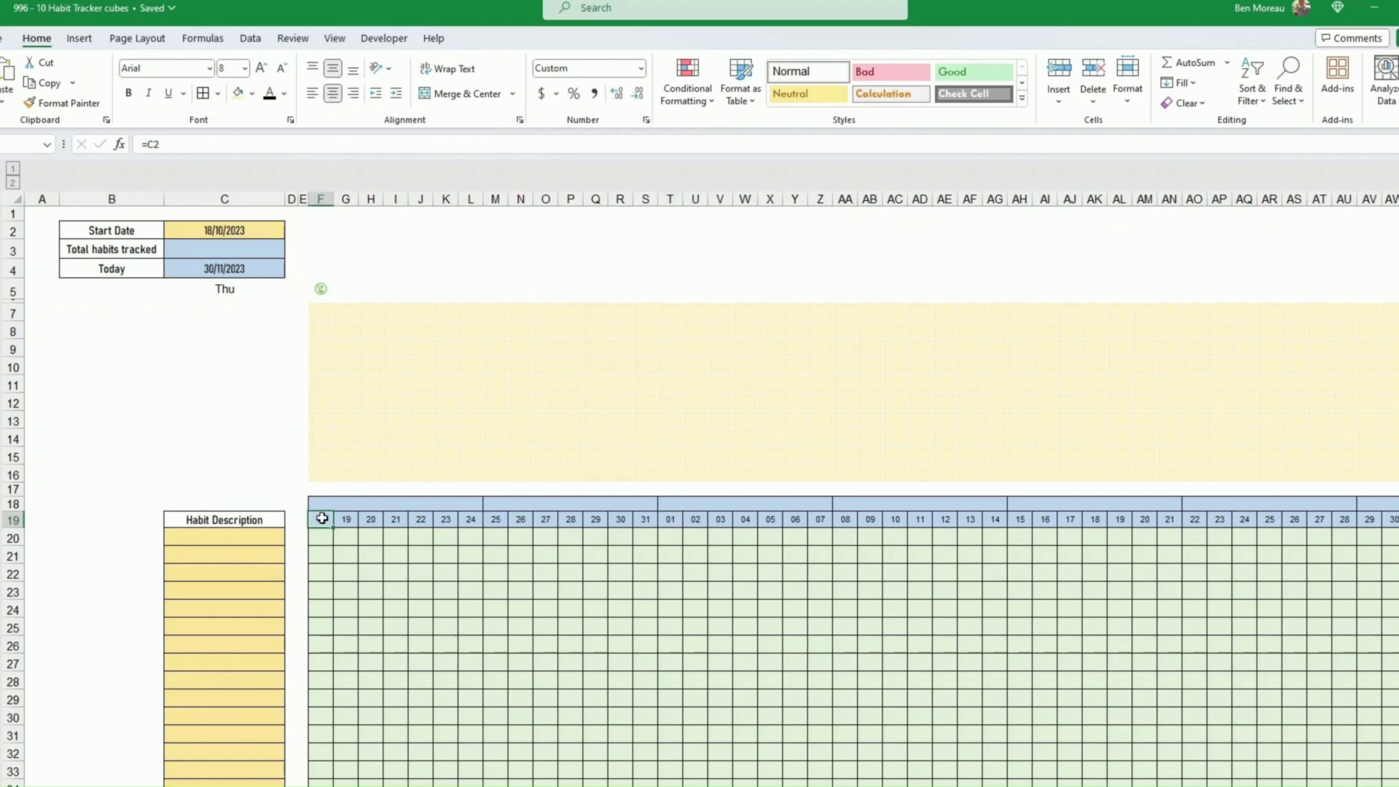
pyautogui.click(322, 503)
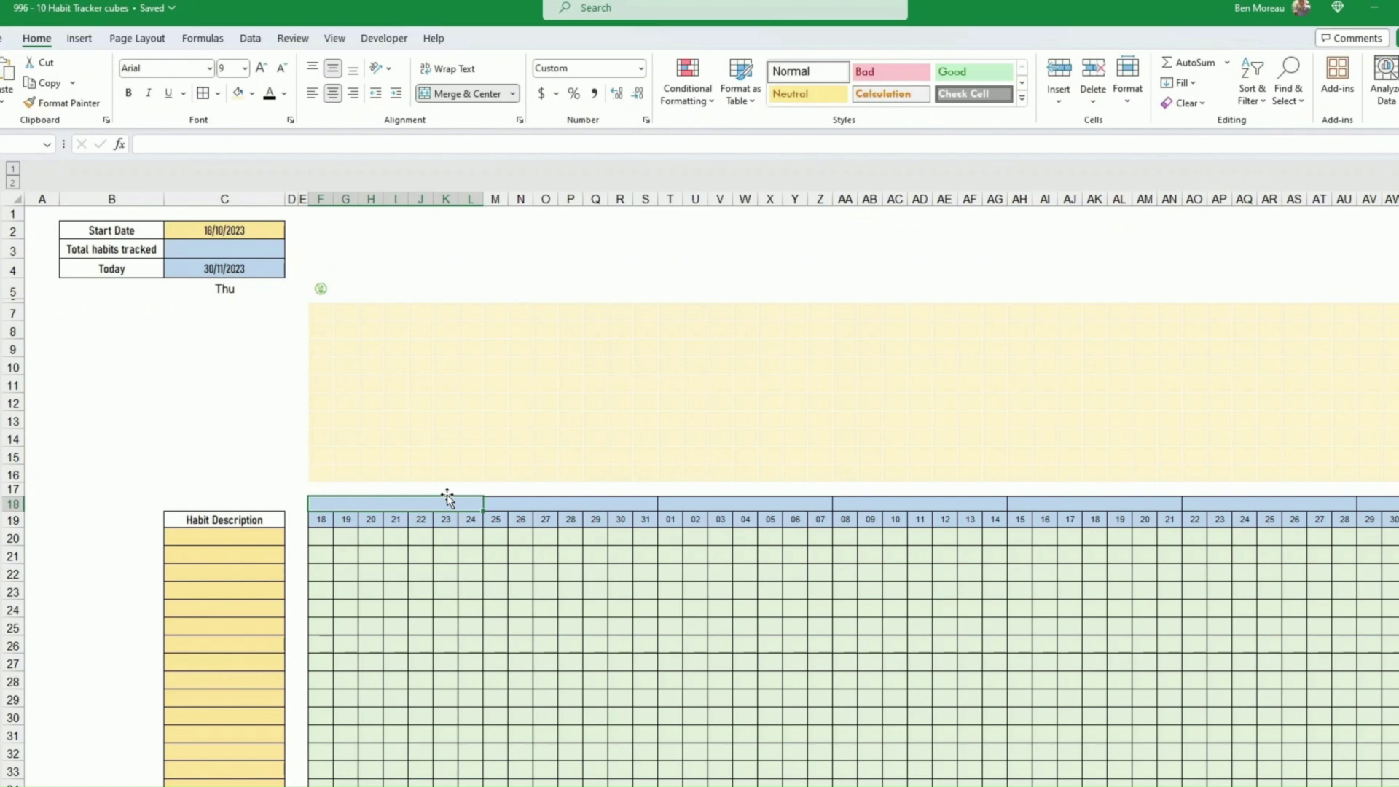
pyautogui.write('=')
pyautogui.press('Down')
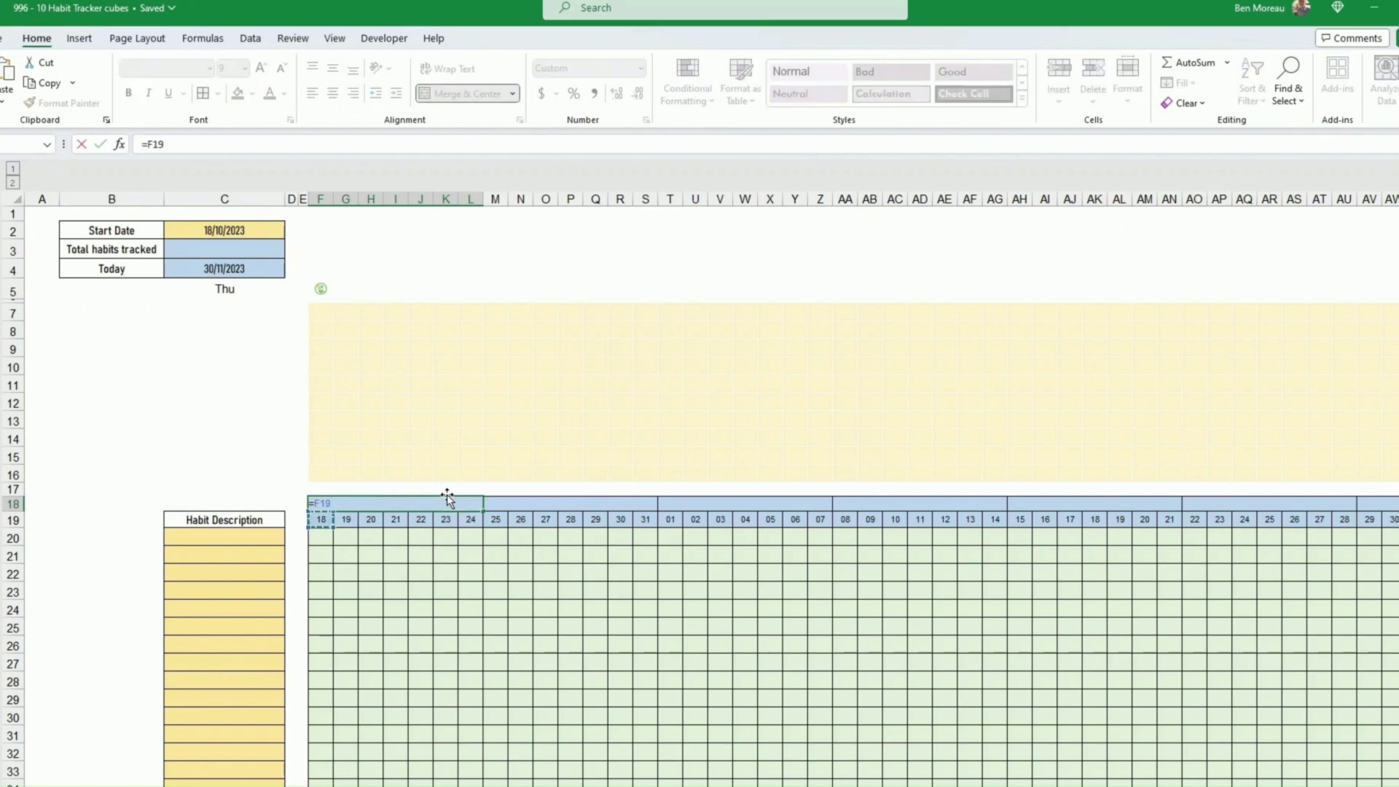
pyautogui.hotkey('ctrl', 'Return')
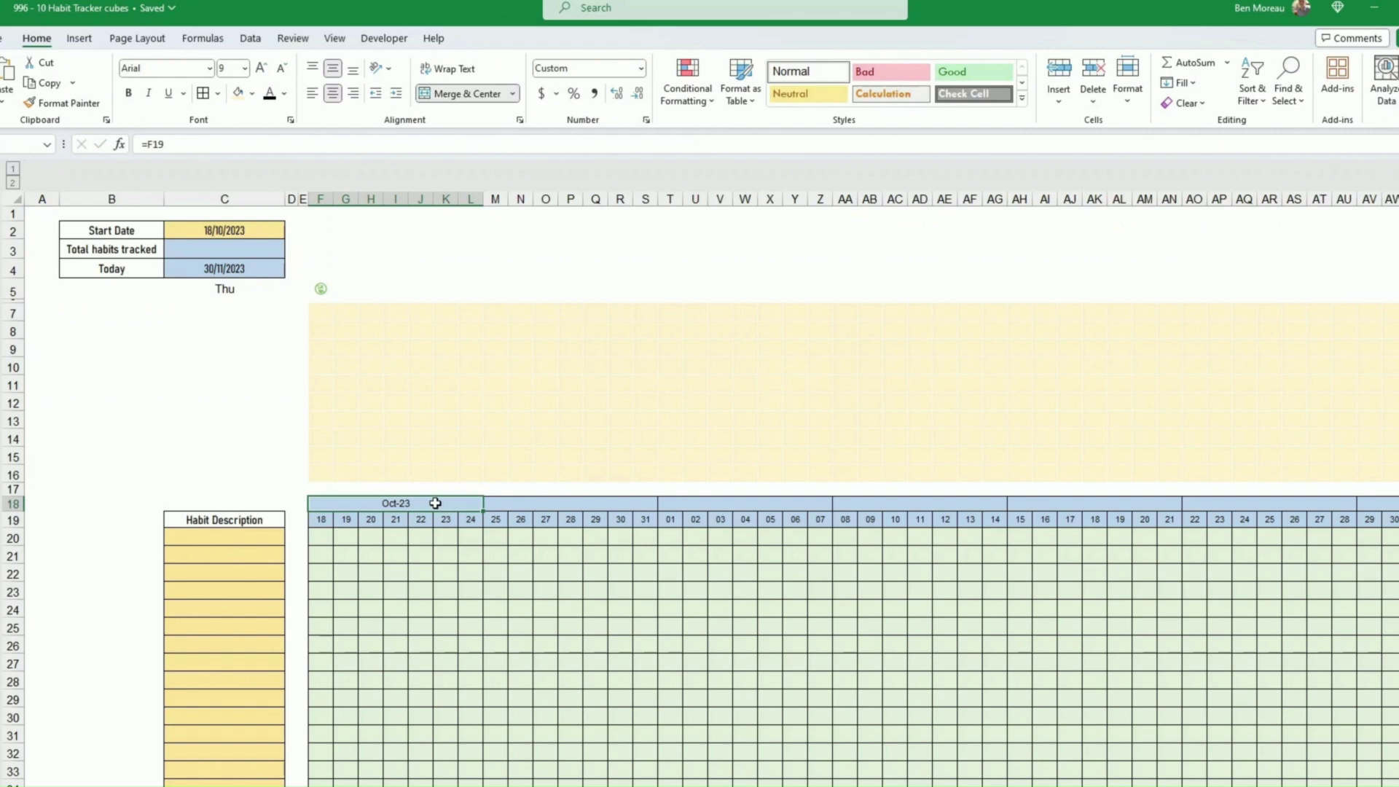
# Step: Apply the custom number format mmm-yy to the merged header cell F18:L18
pyautogui.rightClick(435, 504)
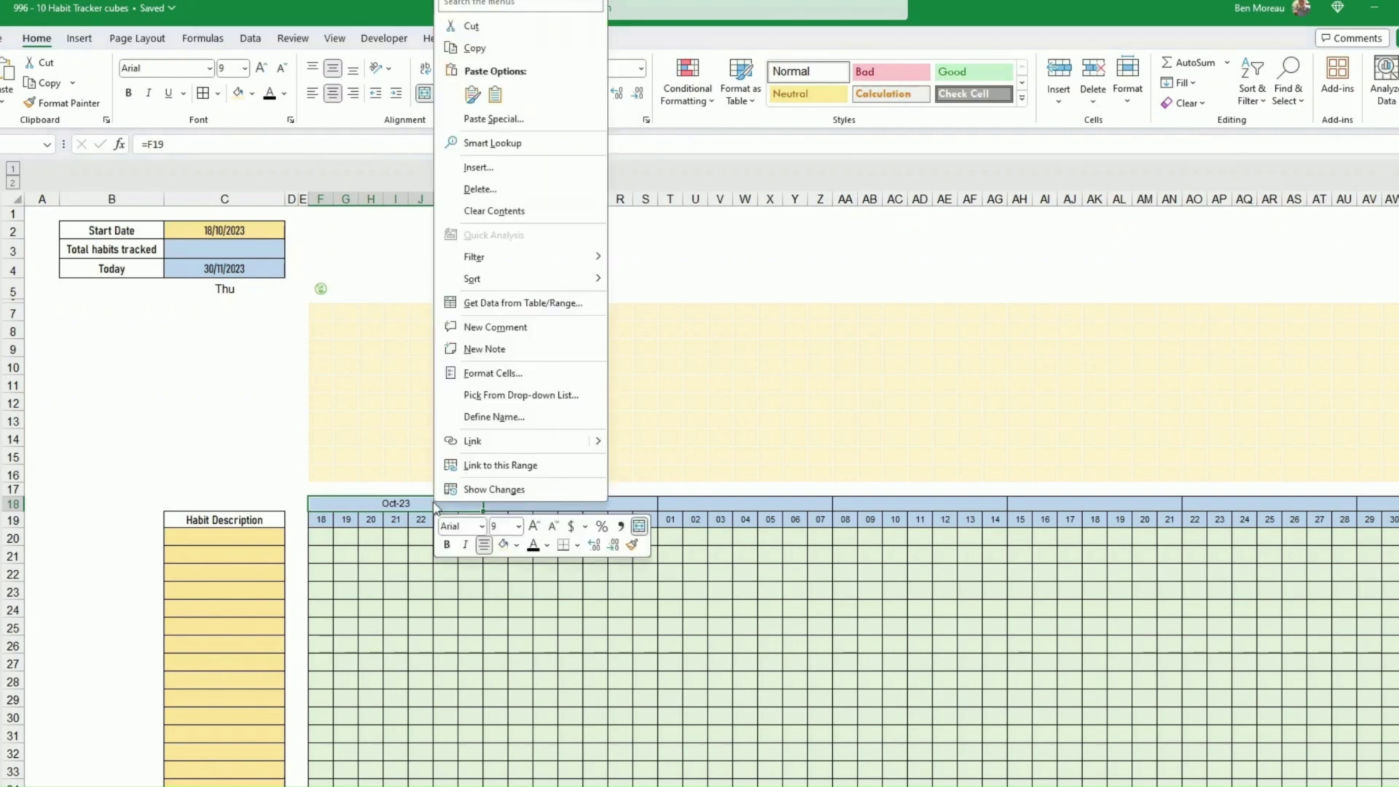
pyautogui.click(503, 373)
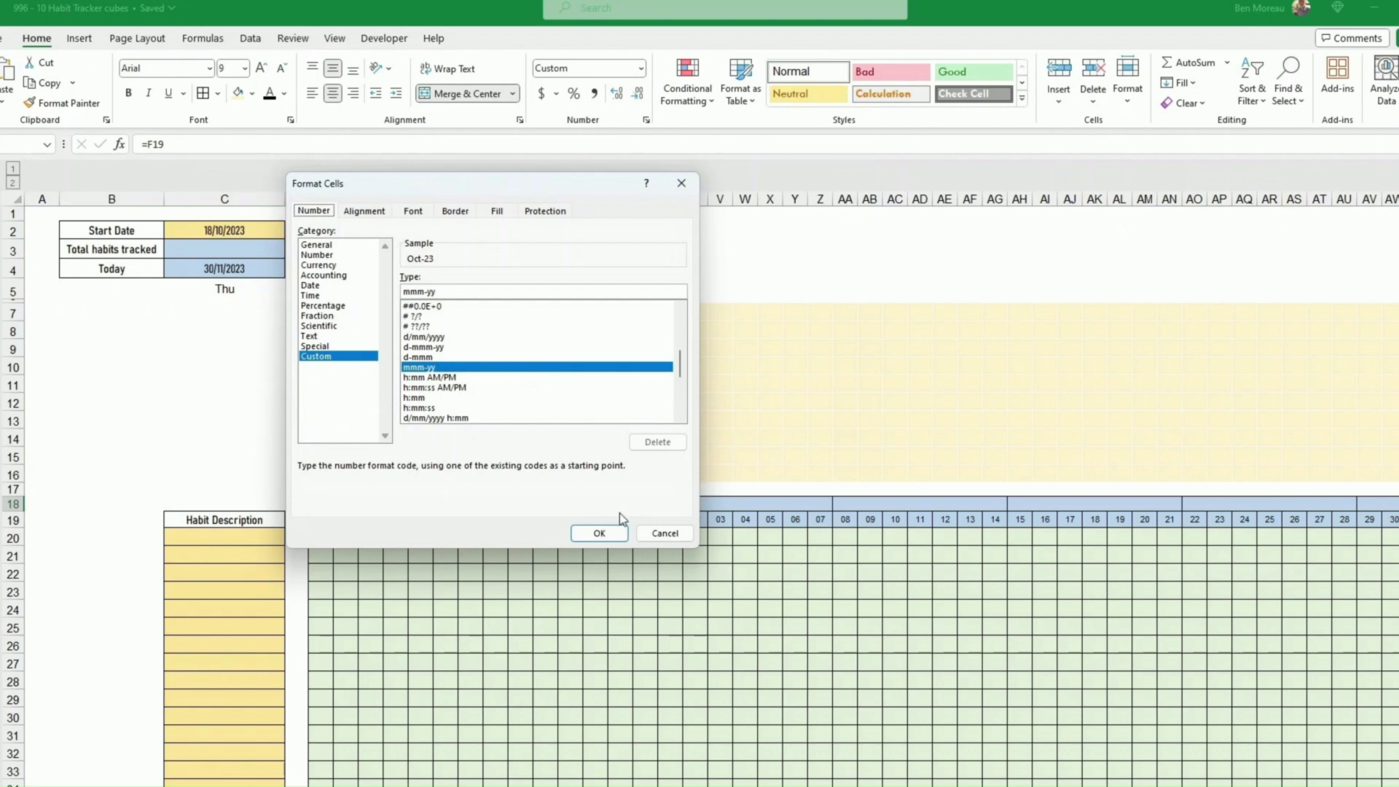
pyautogui.click(599, 533)
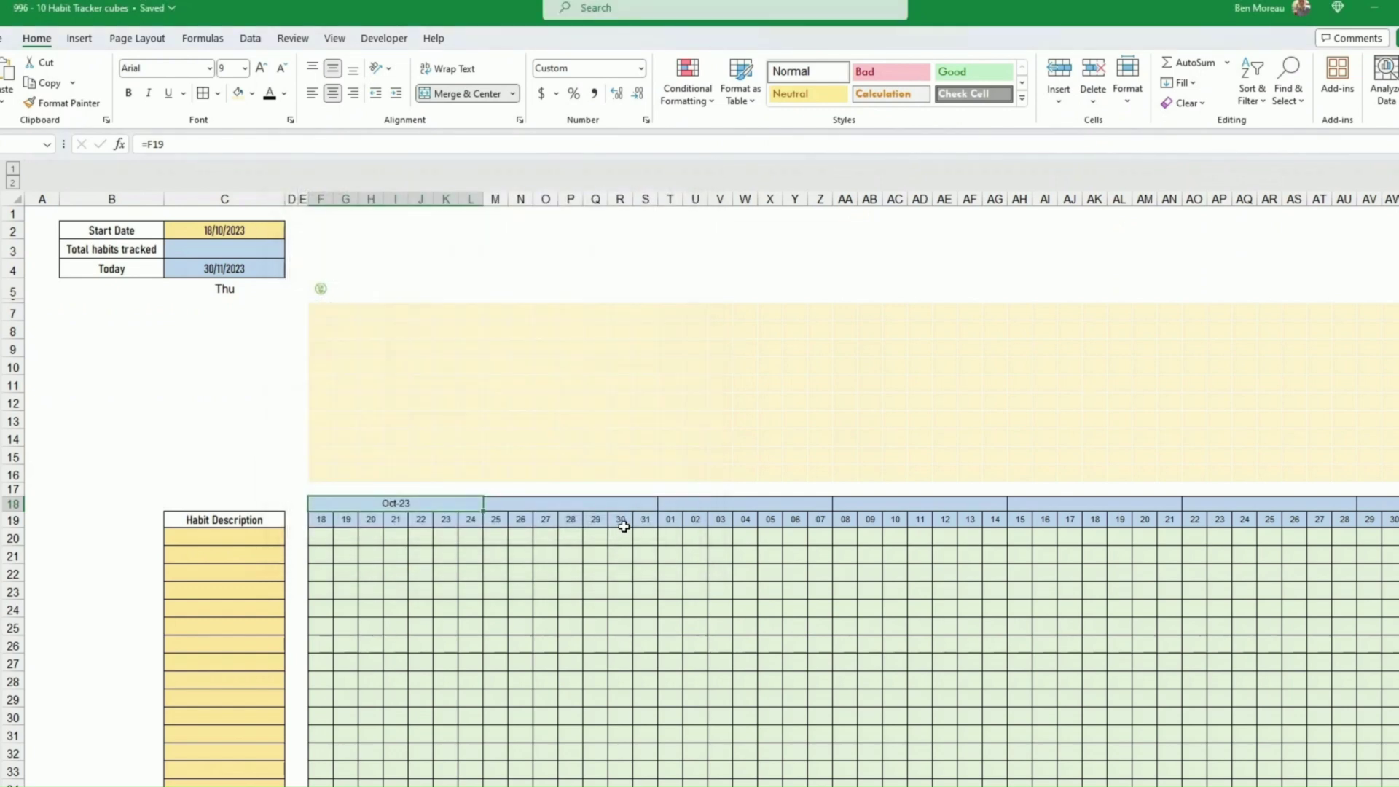
# Step: Enter =M19 in the merged header cell M18:S18 above the second week
pyautogui.click(510, 503)
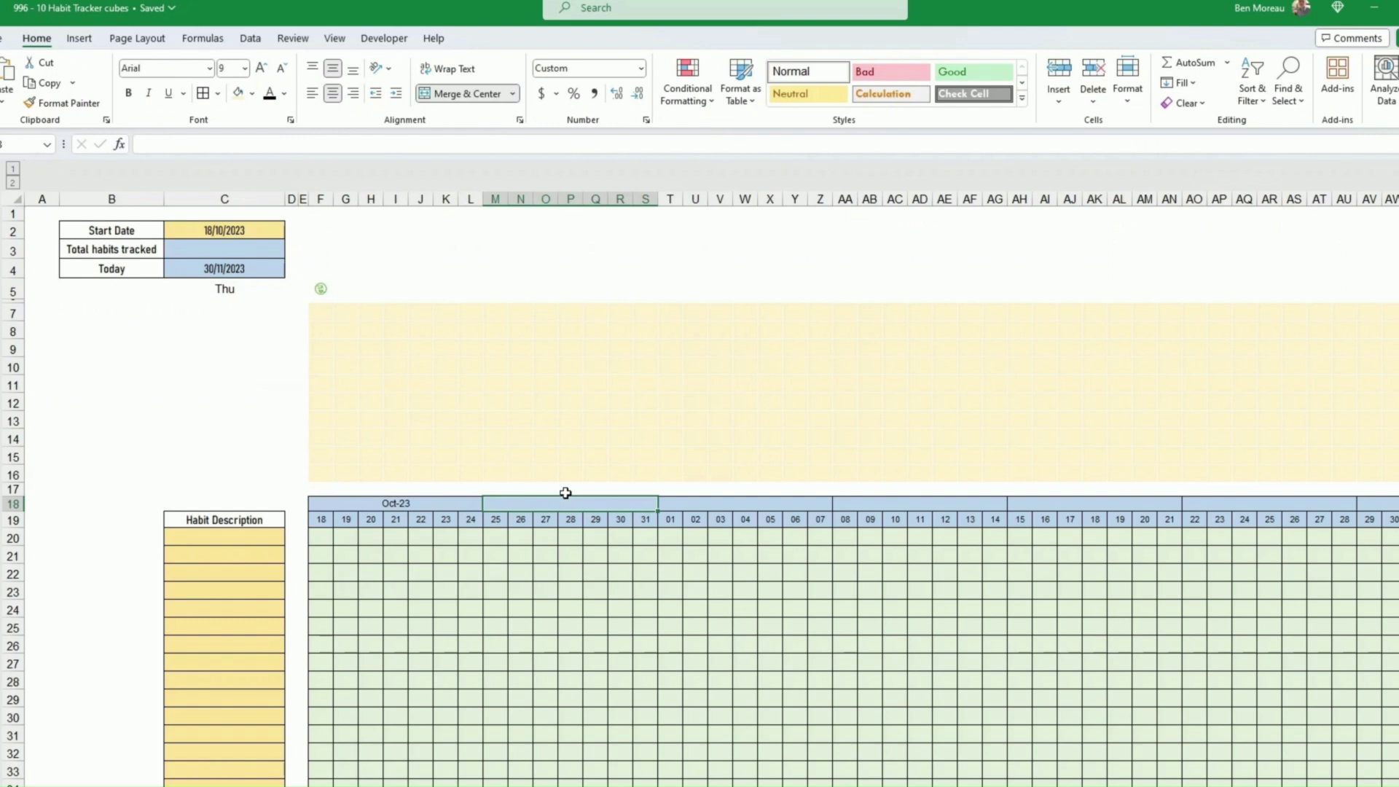
pyautogui.write('=')
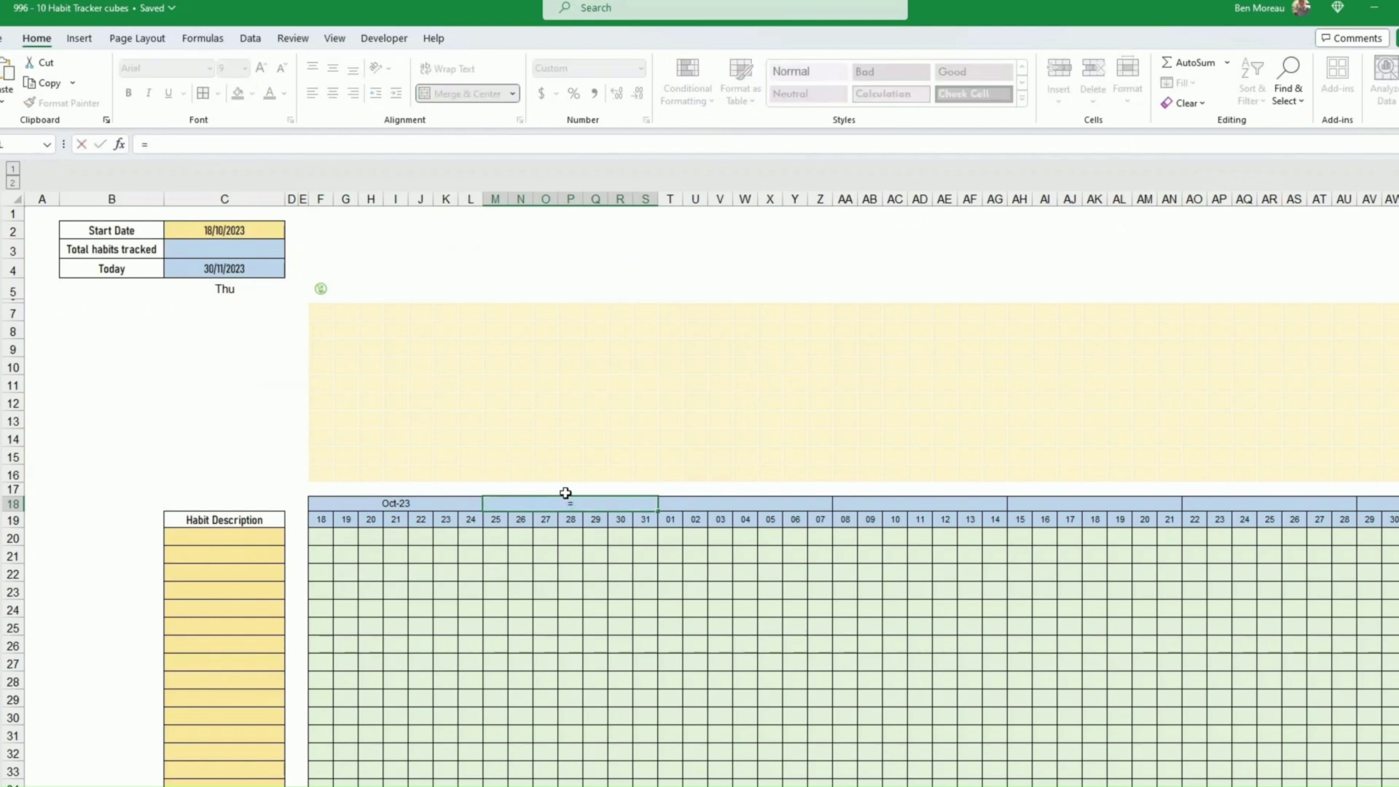
pyautogui.click(496, 518)
pyautogui.press('Return')
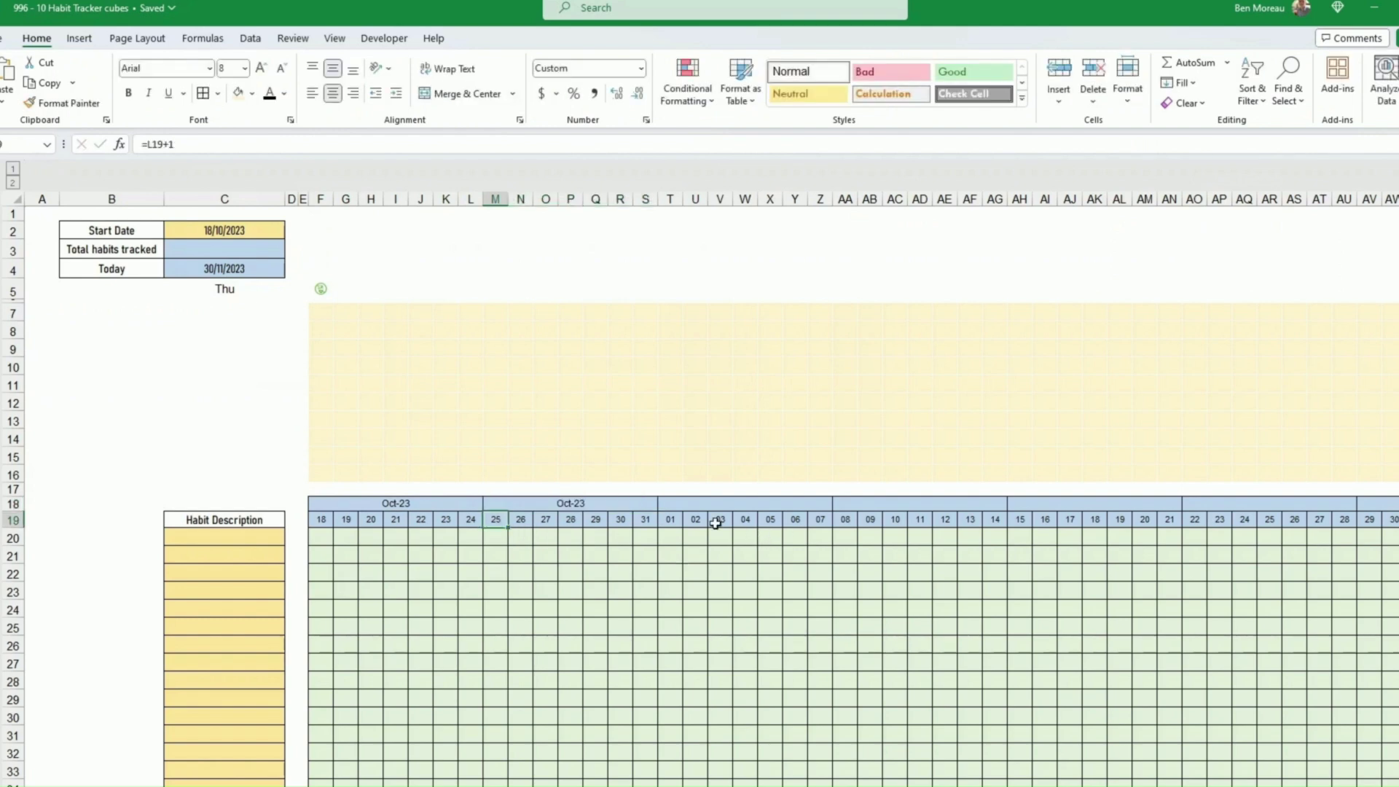
# Step: Copy the M18:S18 month header into the merged header cells starting at T18, AA18, AH18 and AO18
pyautogui.click(609, 502)
pyautogui.hotkey('ctrl', 'c')
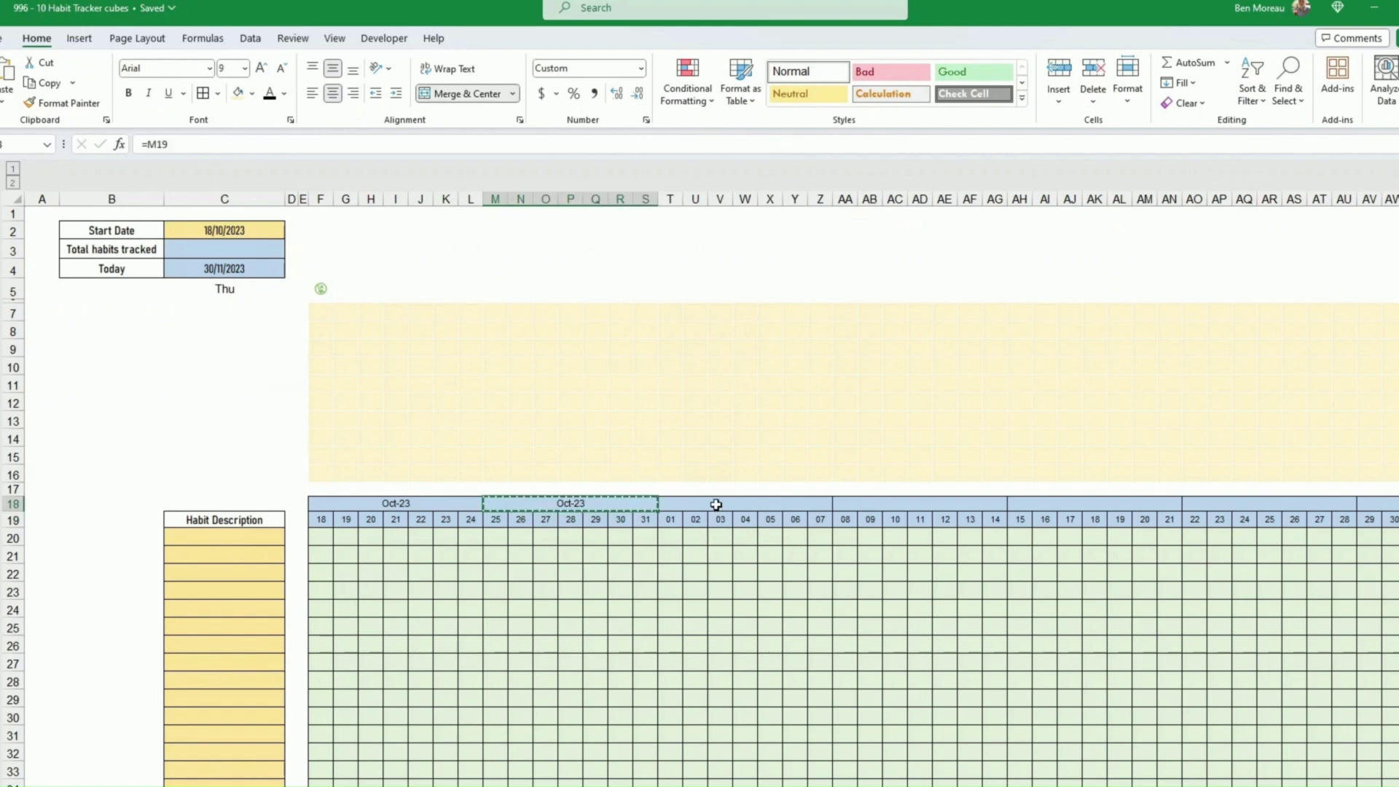
pyautogui.click(715, 503)
pyautogui.hotkey('ctrl', 'v')
pyautogui.click(894, 504)
pyautogui.hotkey('ctrl', 'v')
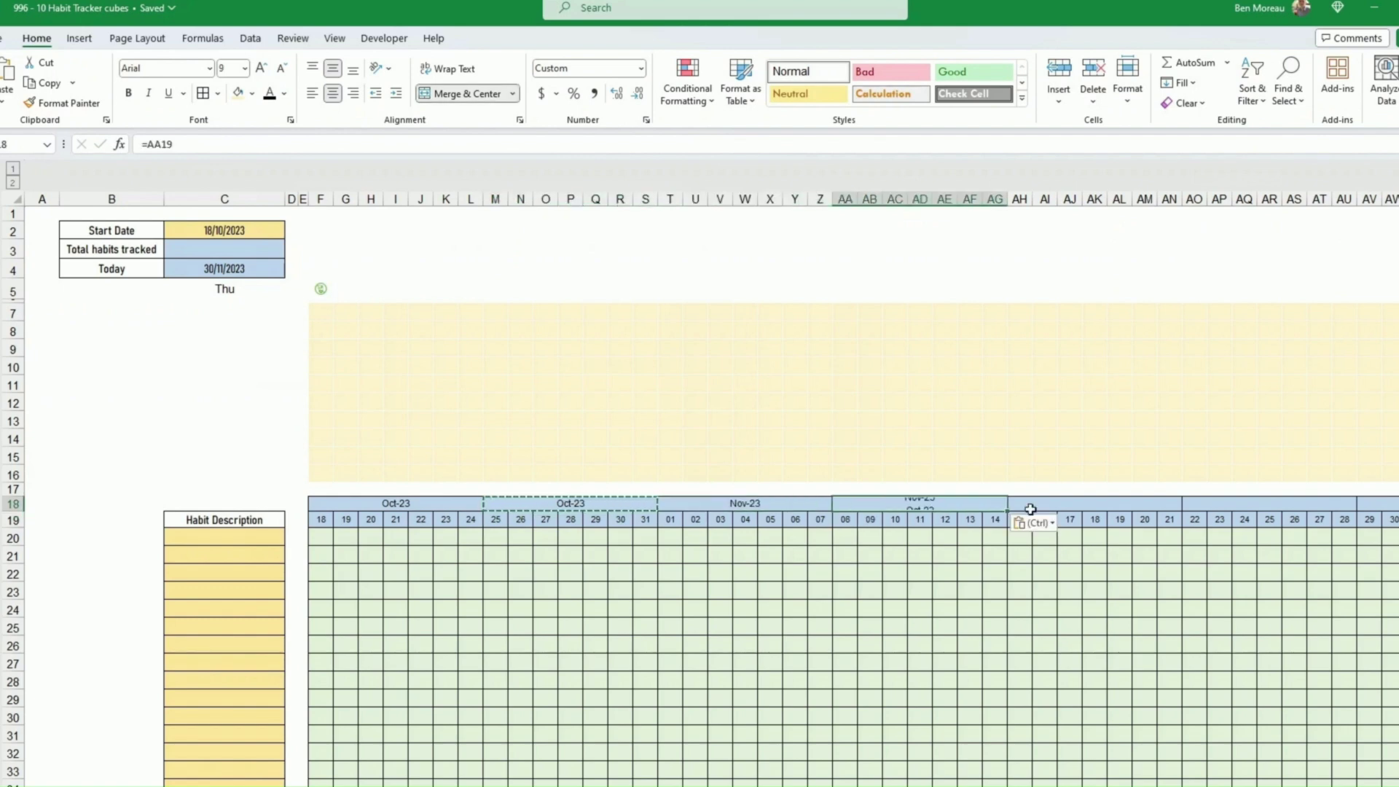
pyautogui.click(1086, 501)
pyautogui.hotkey('ctrl', 'v')
pyautogui.click(1220, 499)
pyautogui.hotkey('ctrl', 'v')
pyautogui.click(109, 520)
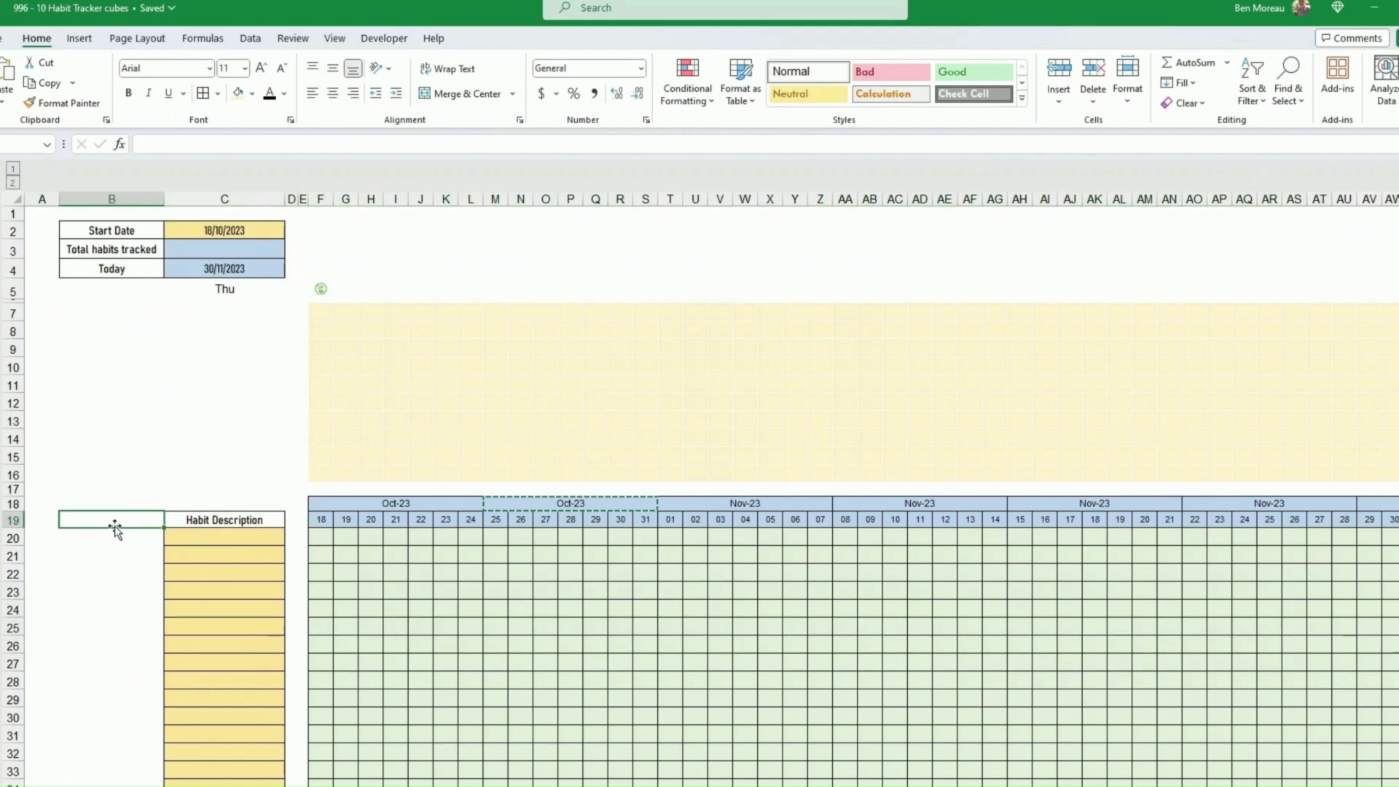
# Step: Enter =C2 in cell C1 above the start date
pyautogui.click(226, 289)
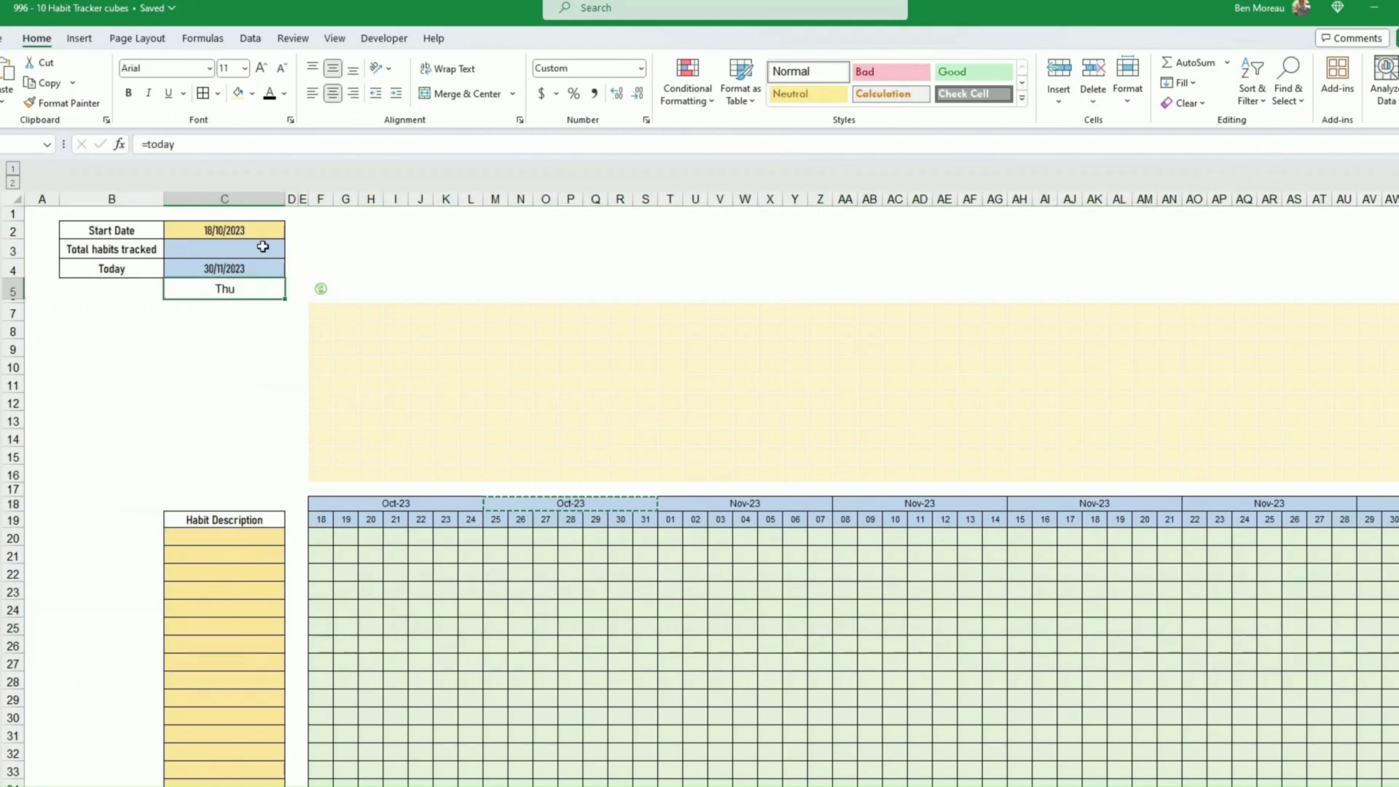
pyautogui.click(206, 212)
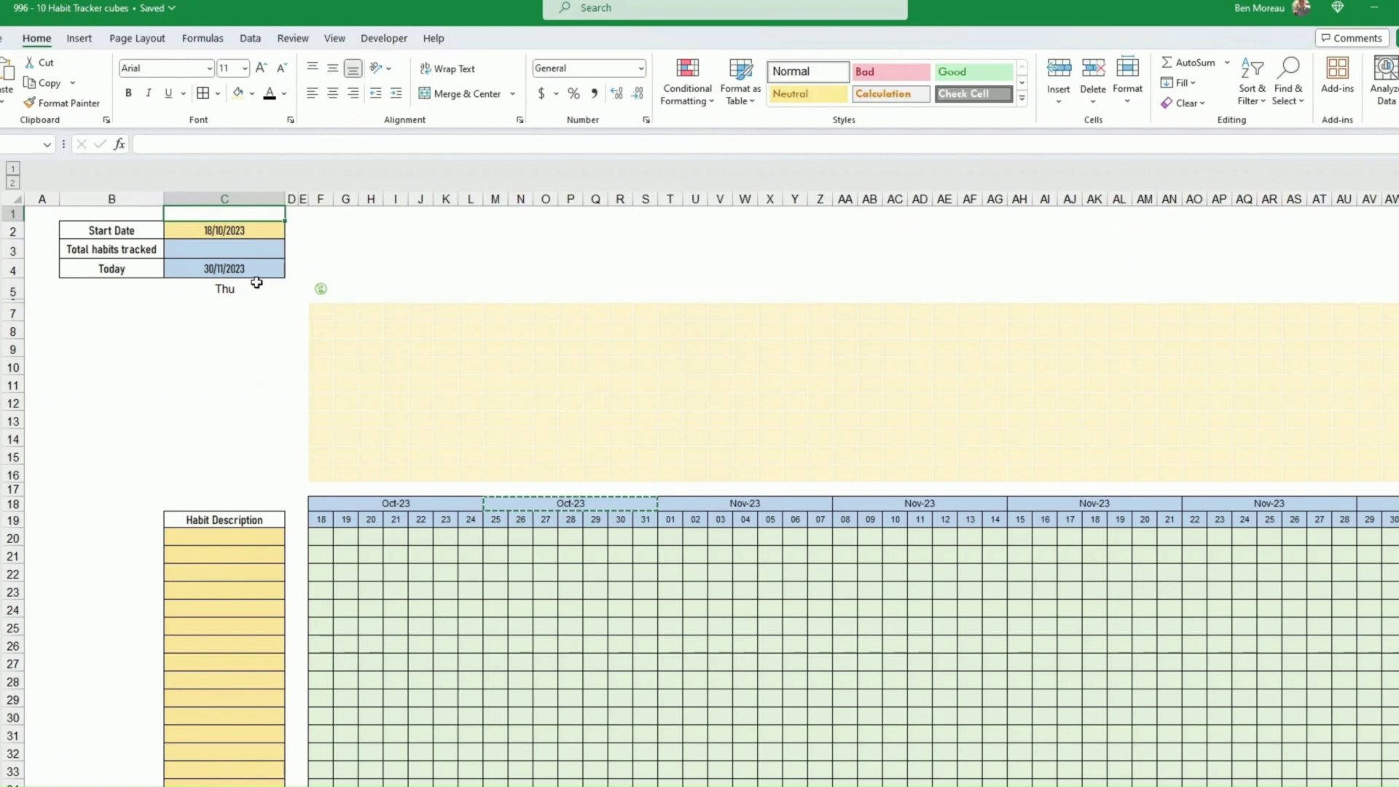
pyautogui.write('=')
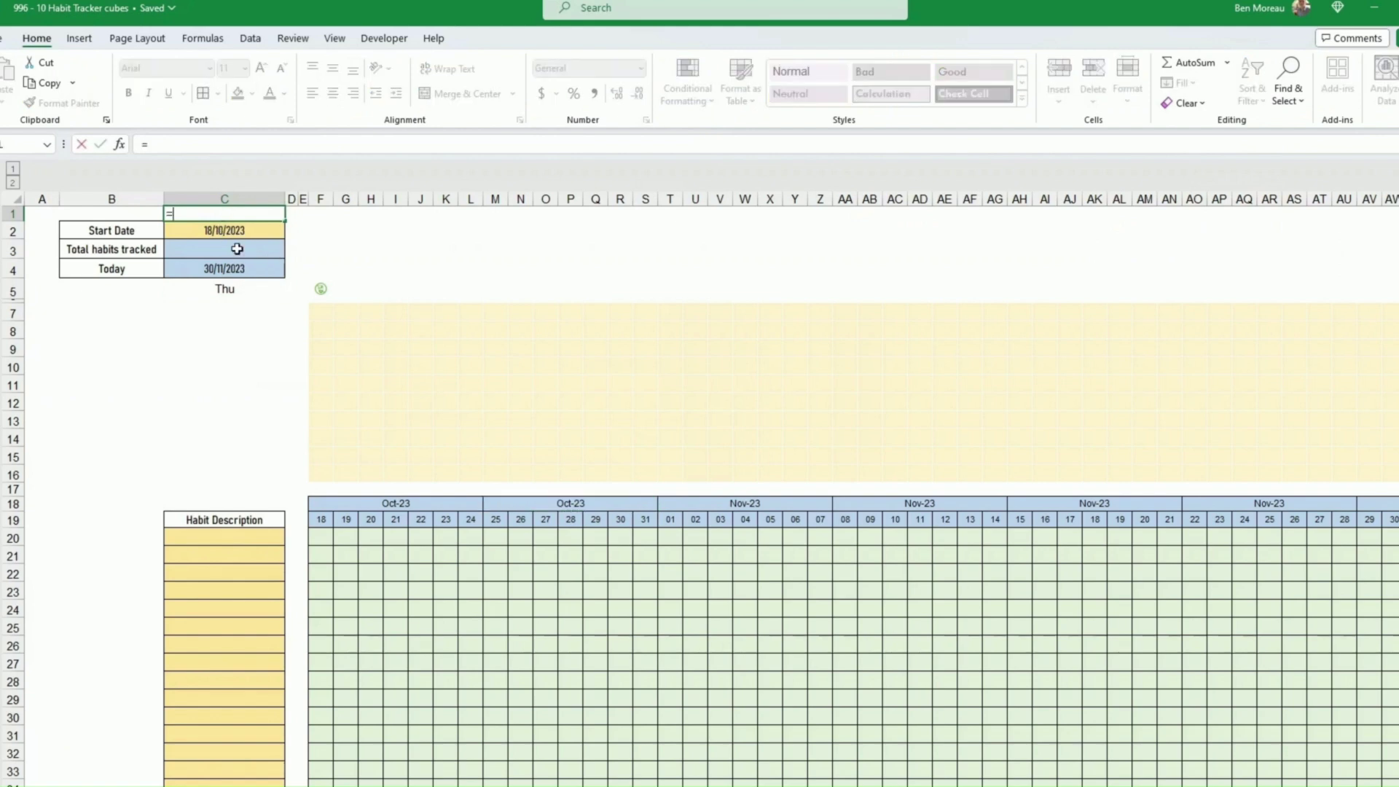
pyautogui.click(255, 237)
pyautogui.press('Return')
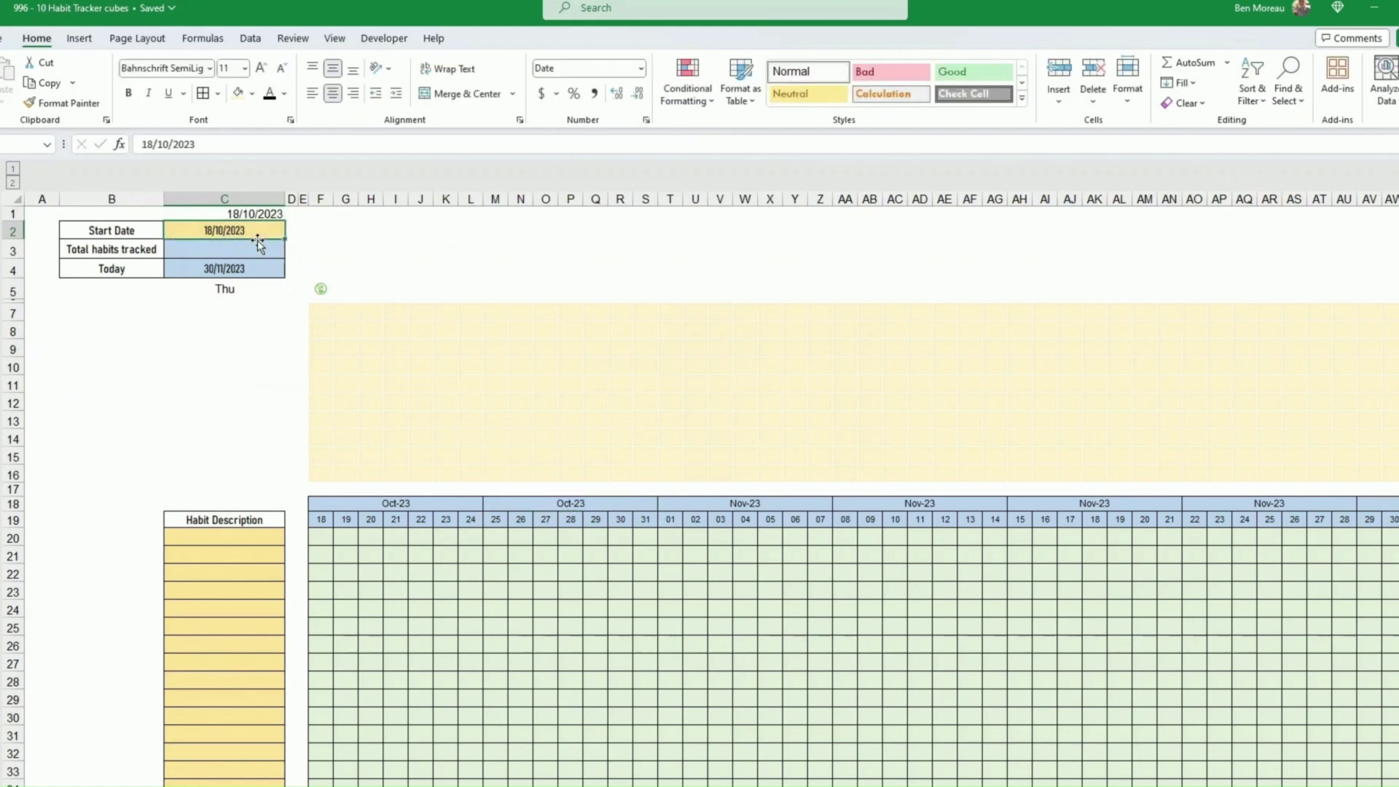
# Step: Apply the custom number format dddd to cell C1
pyautogui.click(239, 212)
pyautogui.rightClick(239, 212)
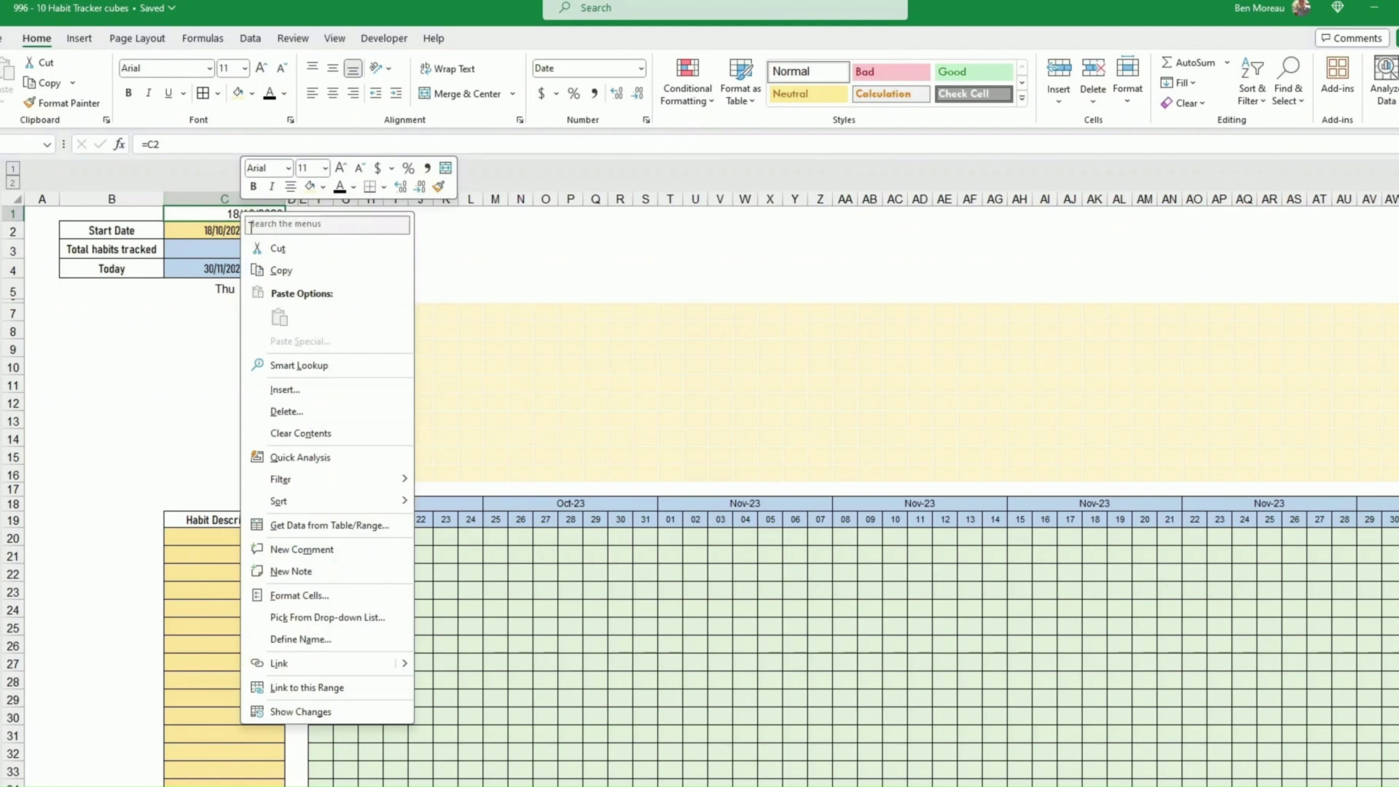
pyautogui.click(317, 588)
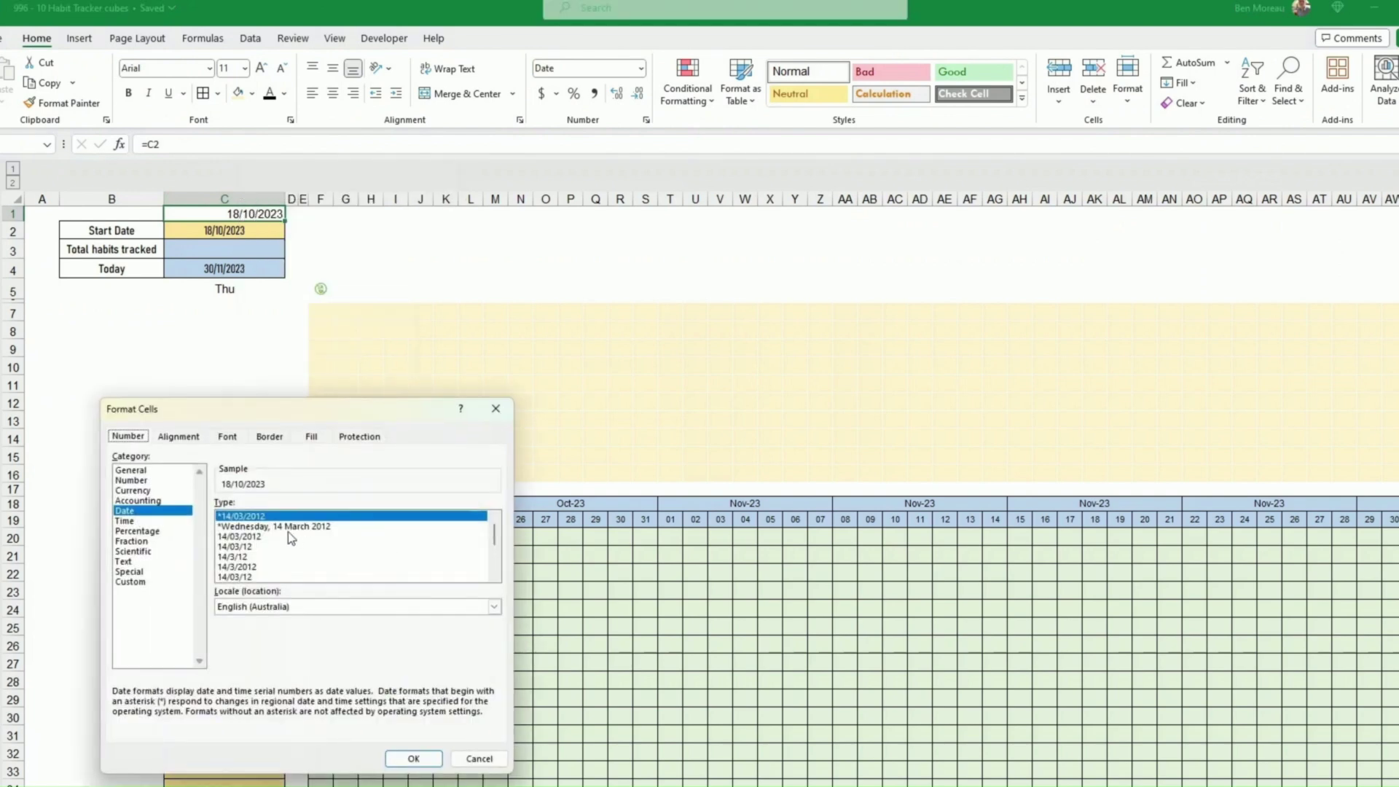
pyautogui.click(138, 581)
pyautogui.moveTo(263, 519); pyautogui.dragTo(191, 509)
pyautogui.write('ddd')
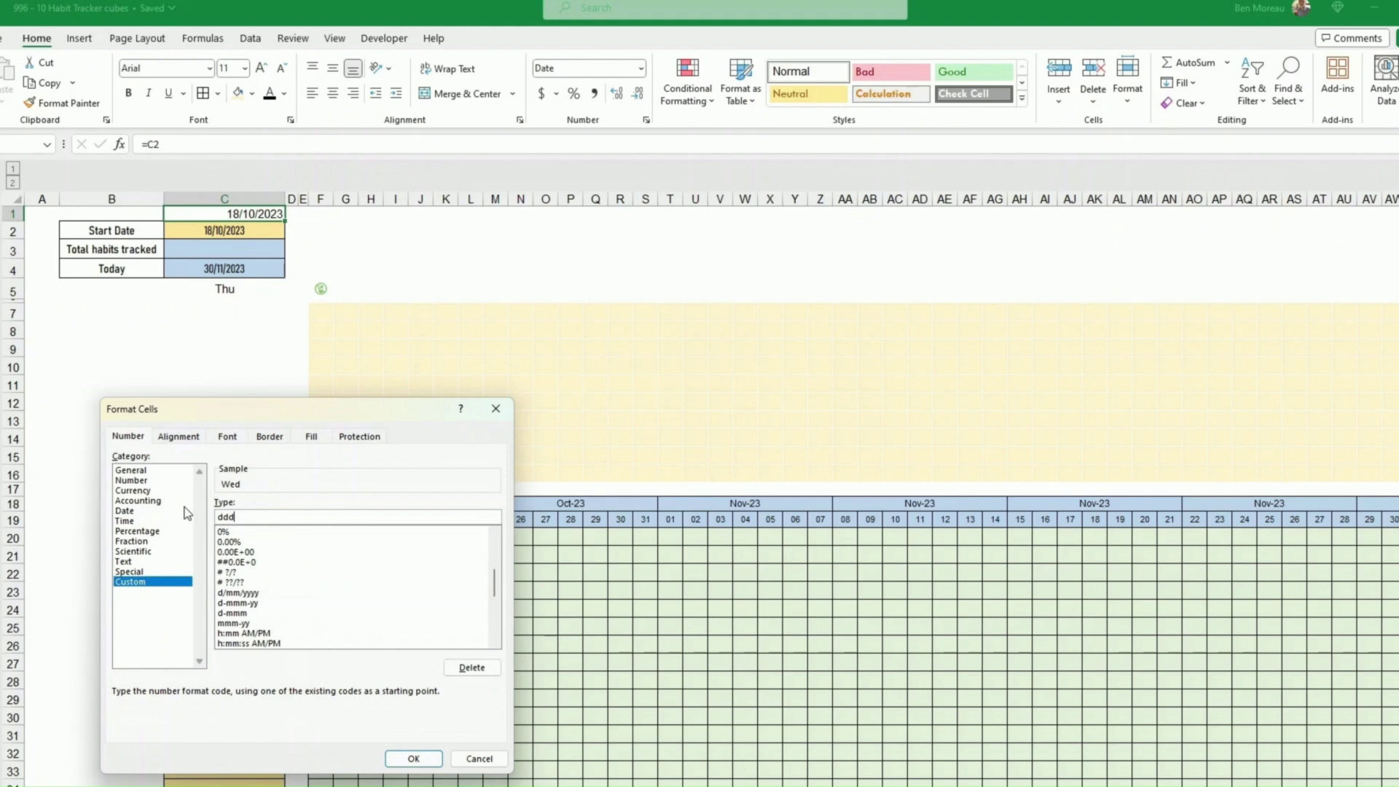
pyautogui.write('d')
pyautogui.click(412, 757)
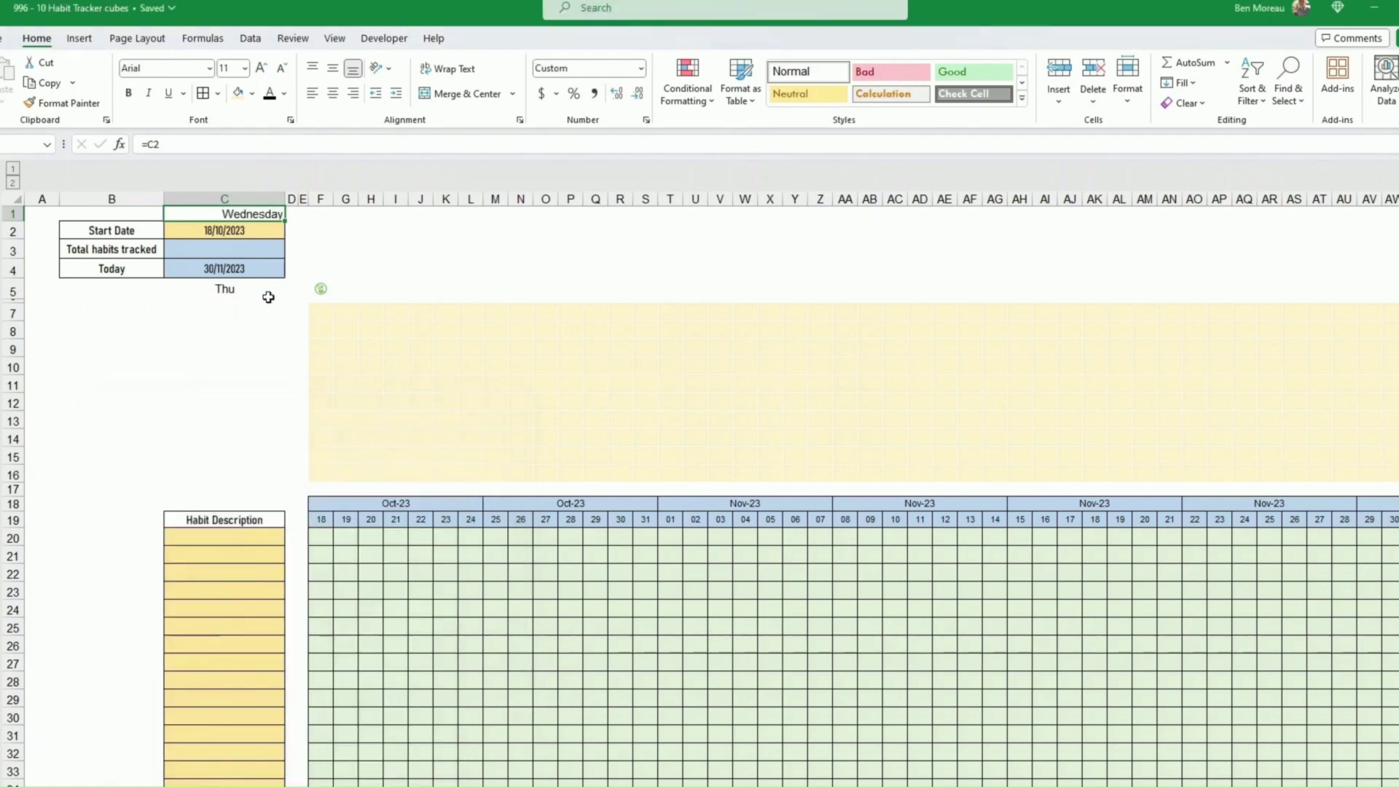
# Step: Give C5 the same full weekday name format as C1 and centre both cells
pyautogui.click(62, 102)
pyautogui.click(246, 287)
pyautogui.press('Up')
pyautogui.press('Up')
pyautogui.press('Up')
pyautogui.press('Up')
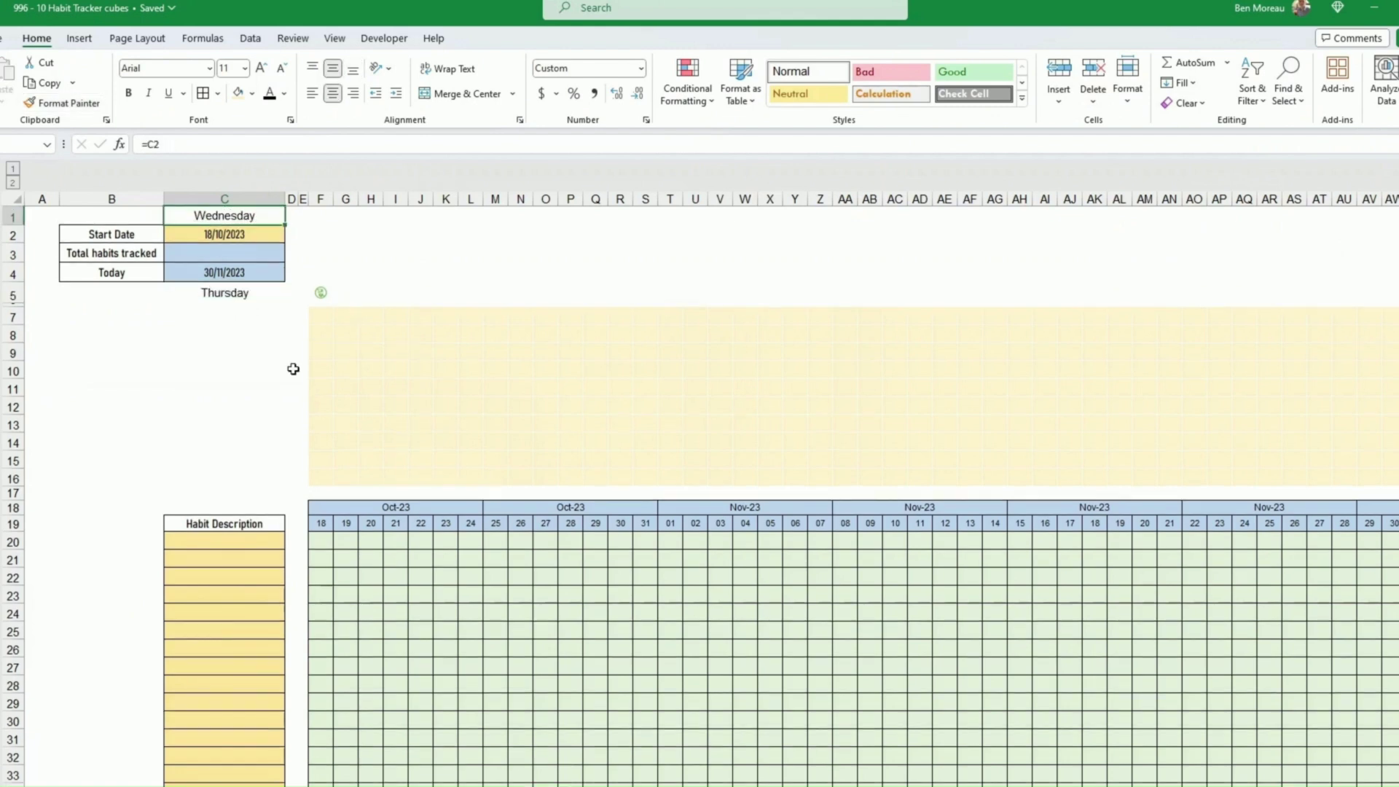
# Step: Set the start date in C2 to 15/10/2023
pyautogui.click(331, 526)
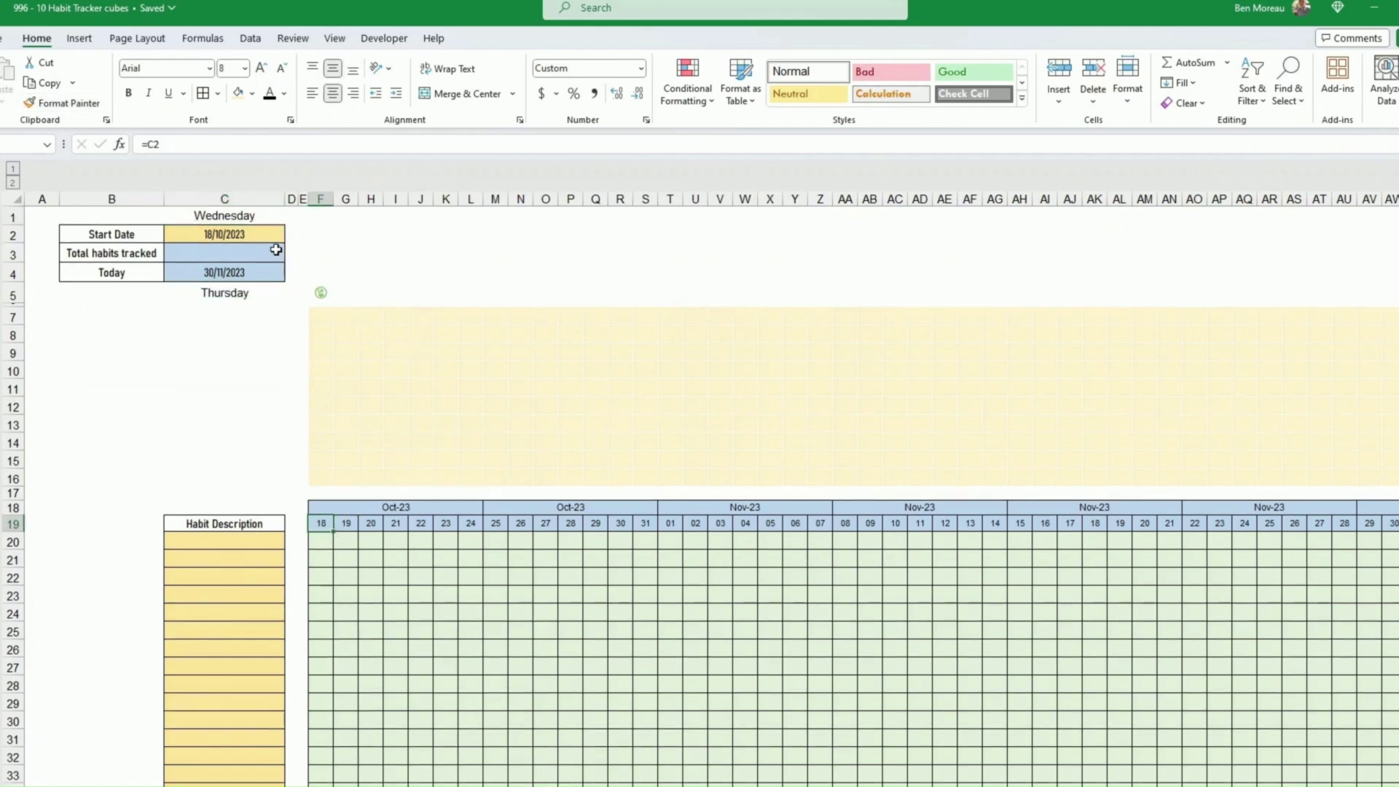
pyautogui.click(224, 236)
pyautogui.write('15/10')
pyautogui.press('Return')
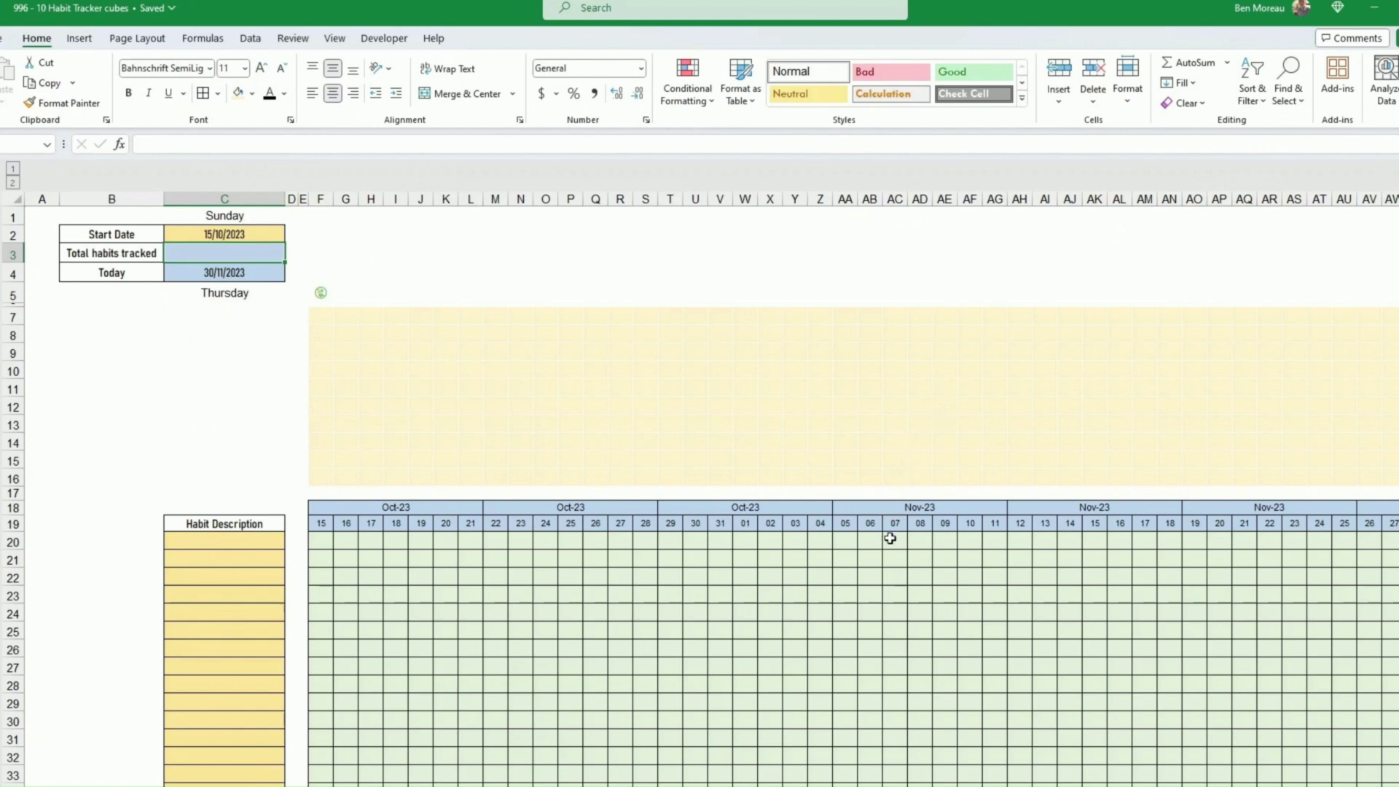
# Step: Examine the date headers, the green tracking grid below them and the Habit Description range C20:C39
pyautogui.click(873, 567)
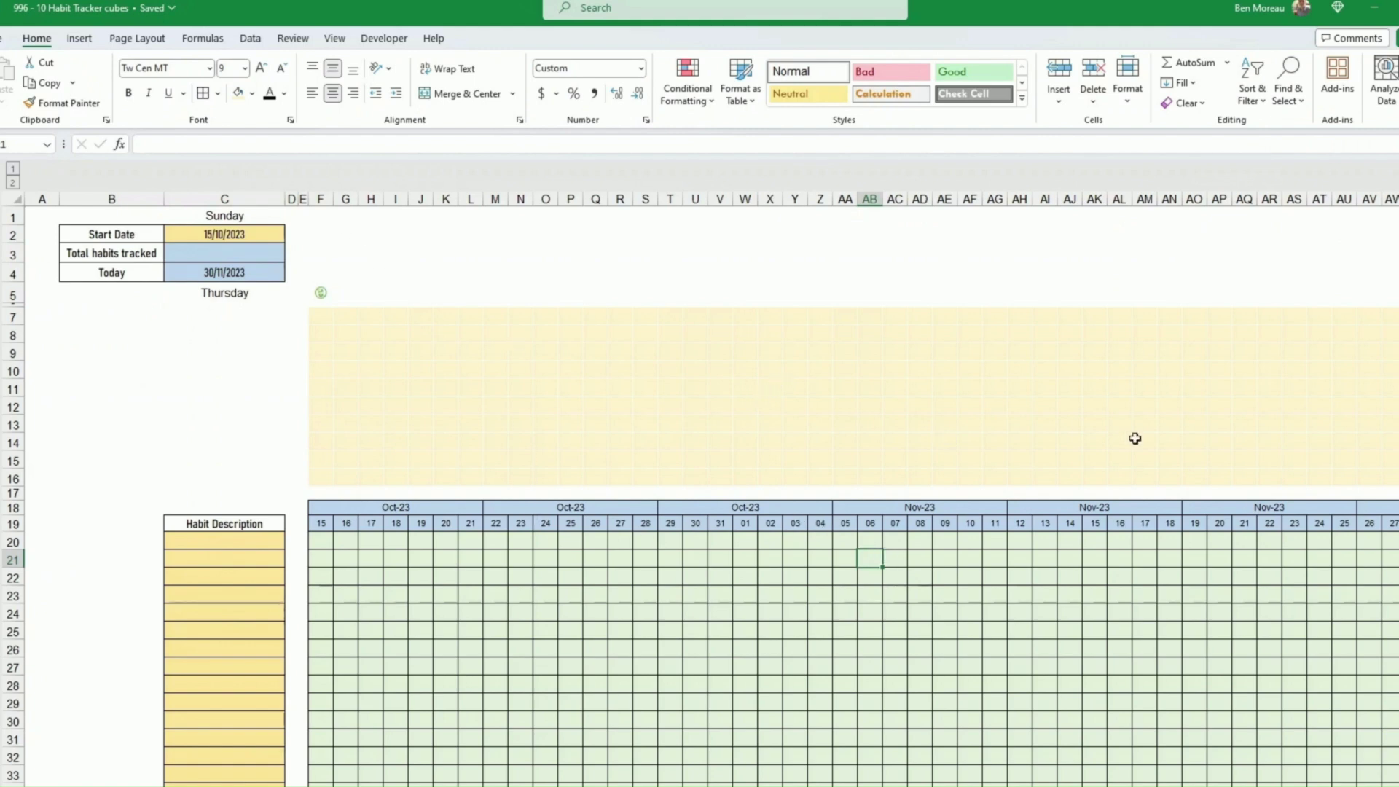
pyautogui.click(819, 613)
pyautogui.scroll(-1, 577, 452)
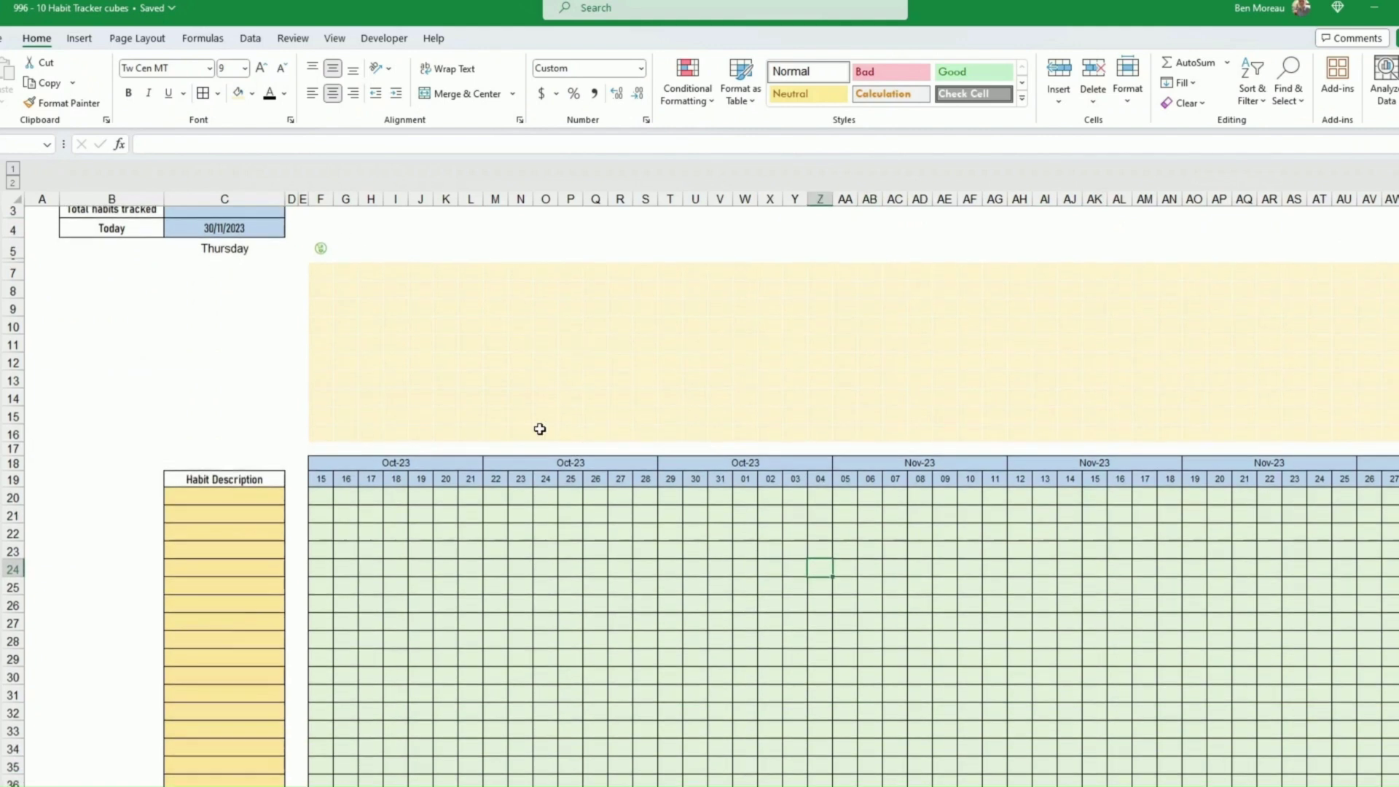
pyautogui.click(420, 497)
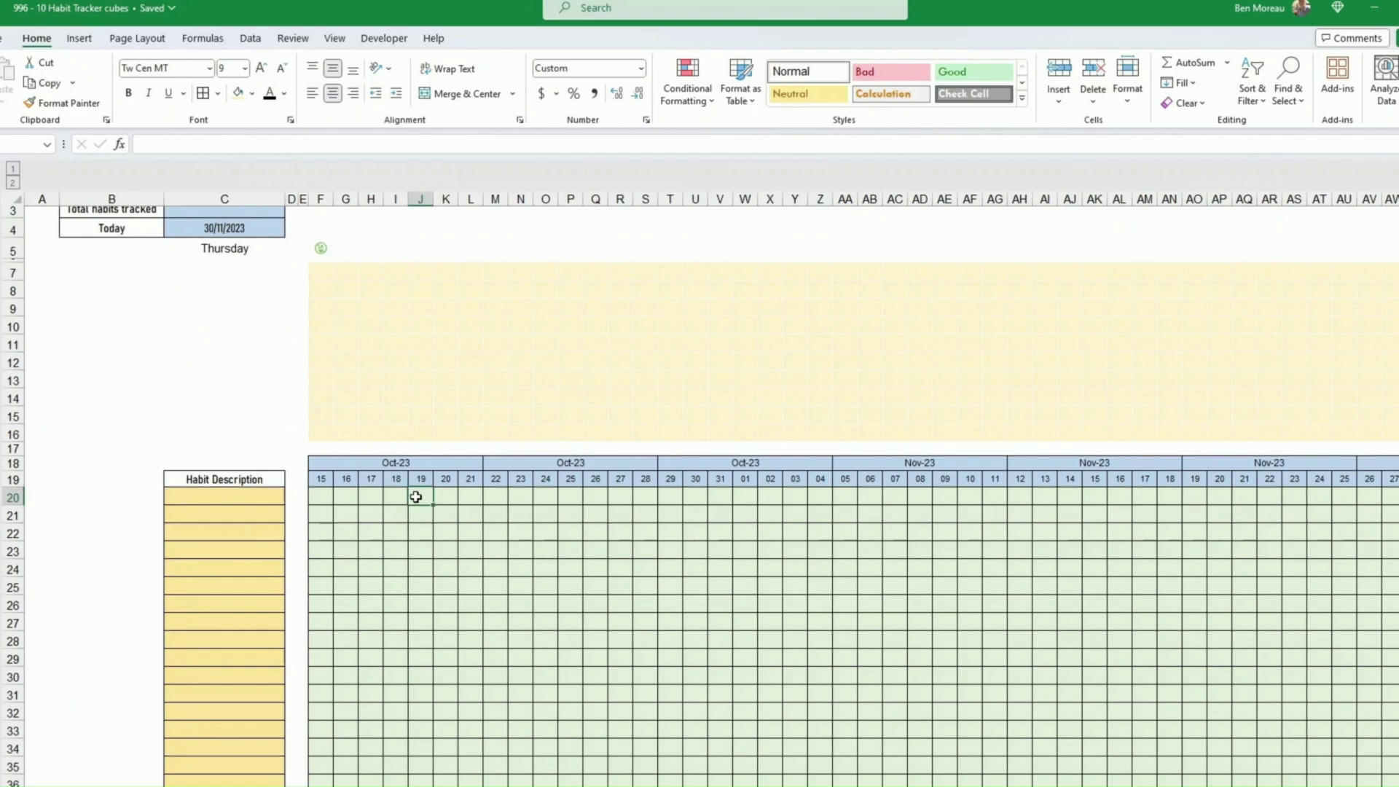
pyautogui.scroll(-2, 420, 495)
pyautogui.scroll(-1, 418, 490)
pyautogui.scroll(-2, 434, 422)
pyautogui.click(435, 421)
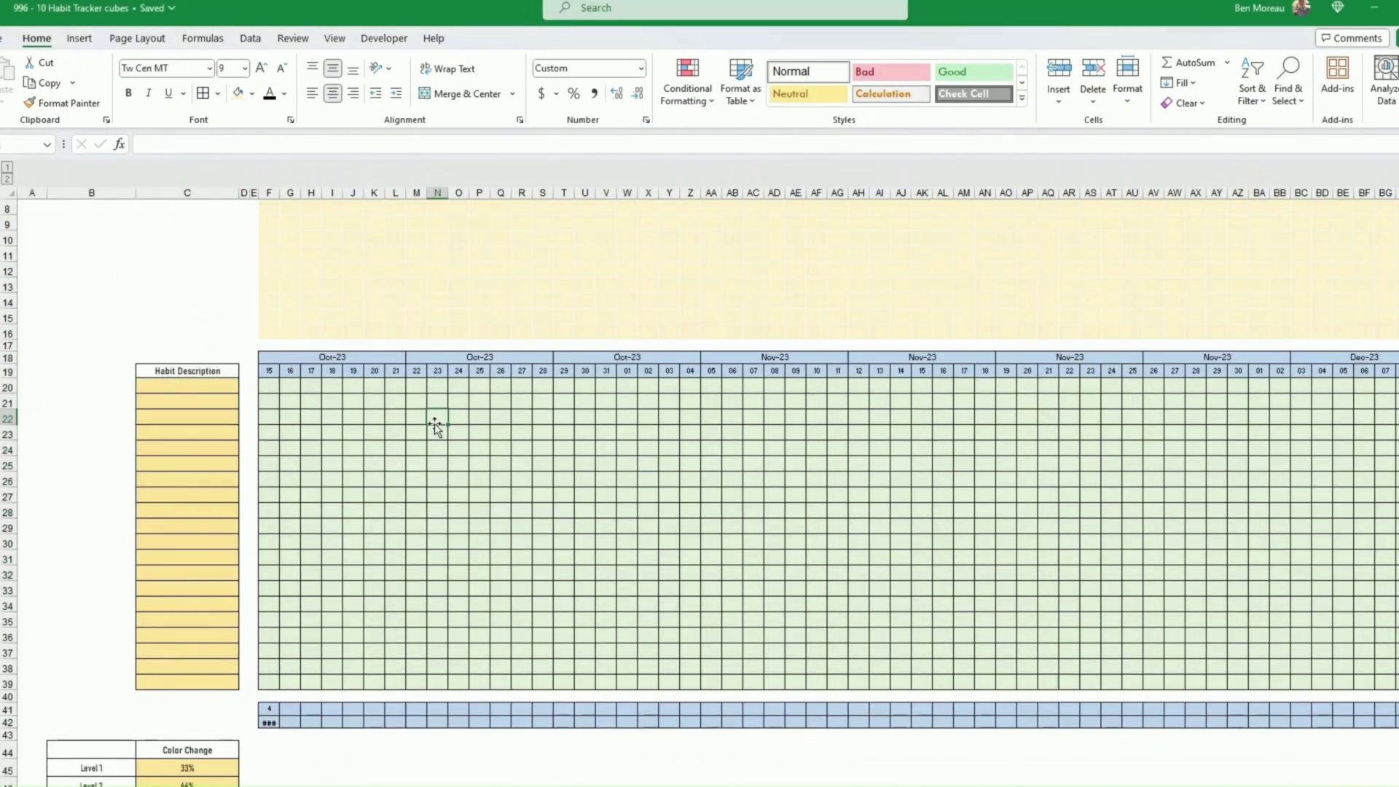
pyautogui.moveTo(218, 383); pyautogui.dragTo(222, 682)
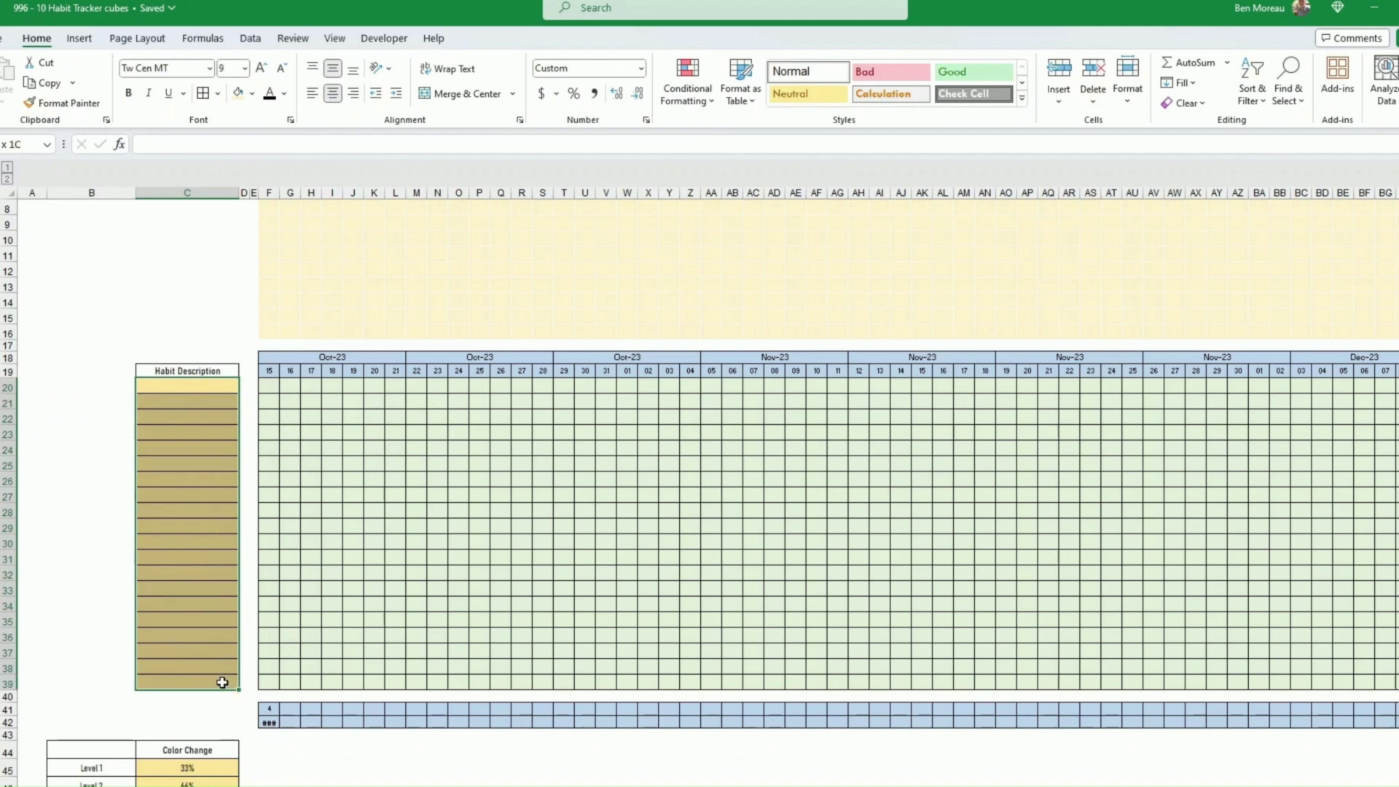
# Step: Apply borders in the Automatic colour to the green tracking grid from F20 down to row 39
pyautogui.click(267, 390)
pyautogui.moveTo(267, 389); pyautogui.dragTo(1395, 688)
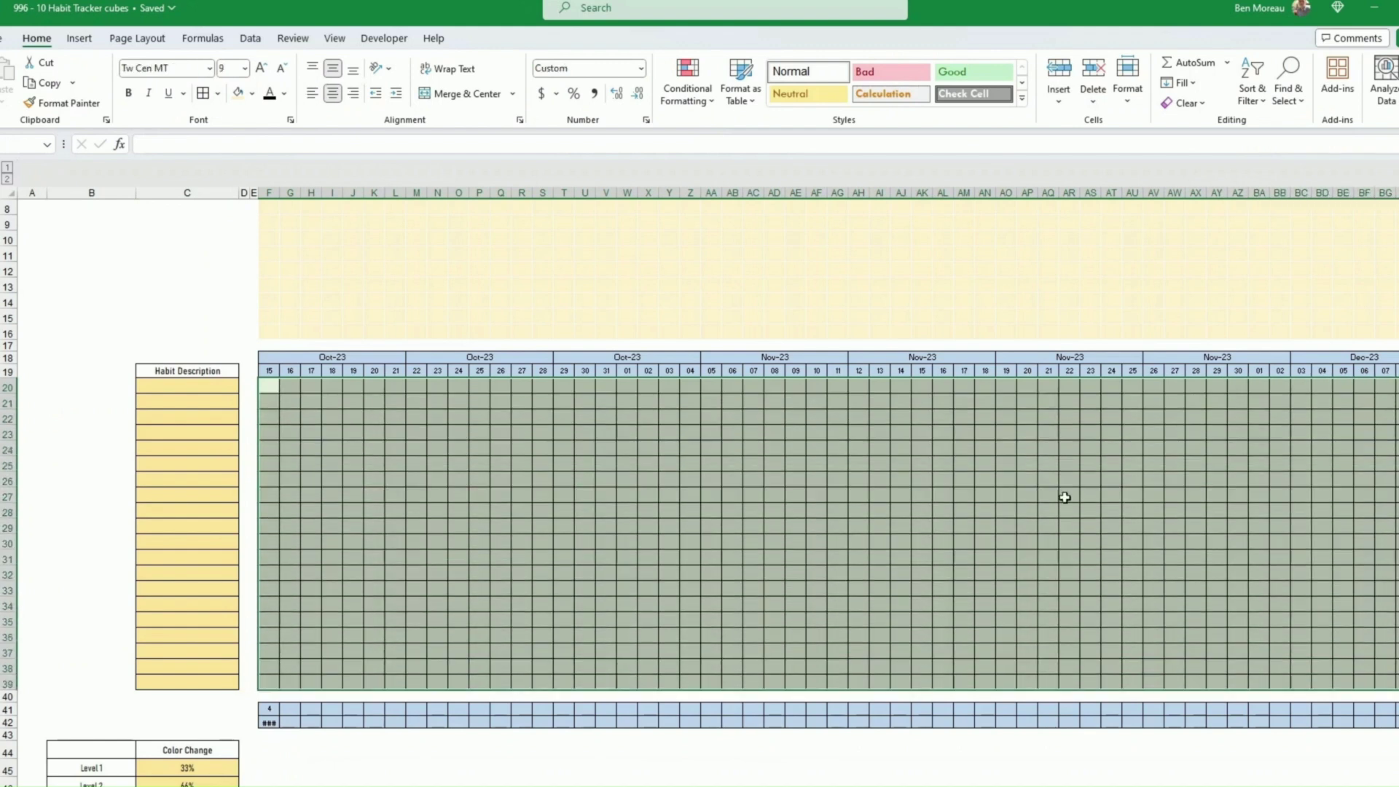
pyautogui.click(252, 94)
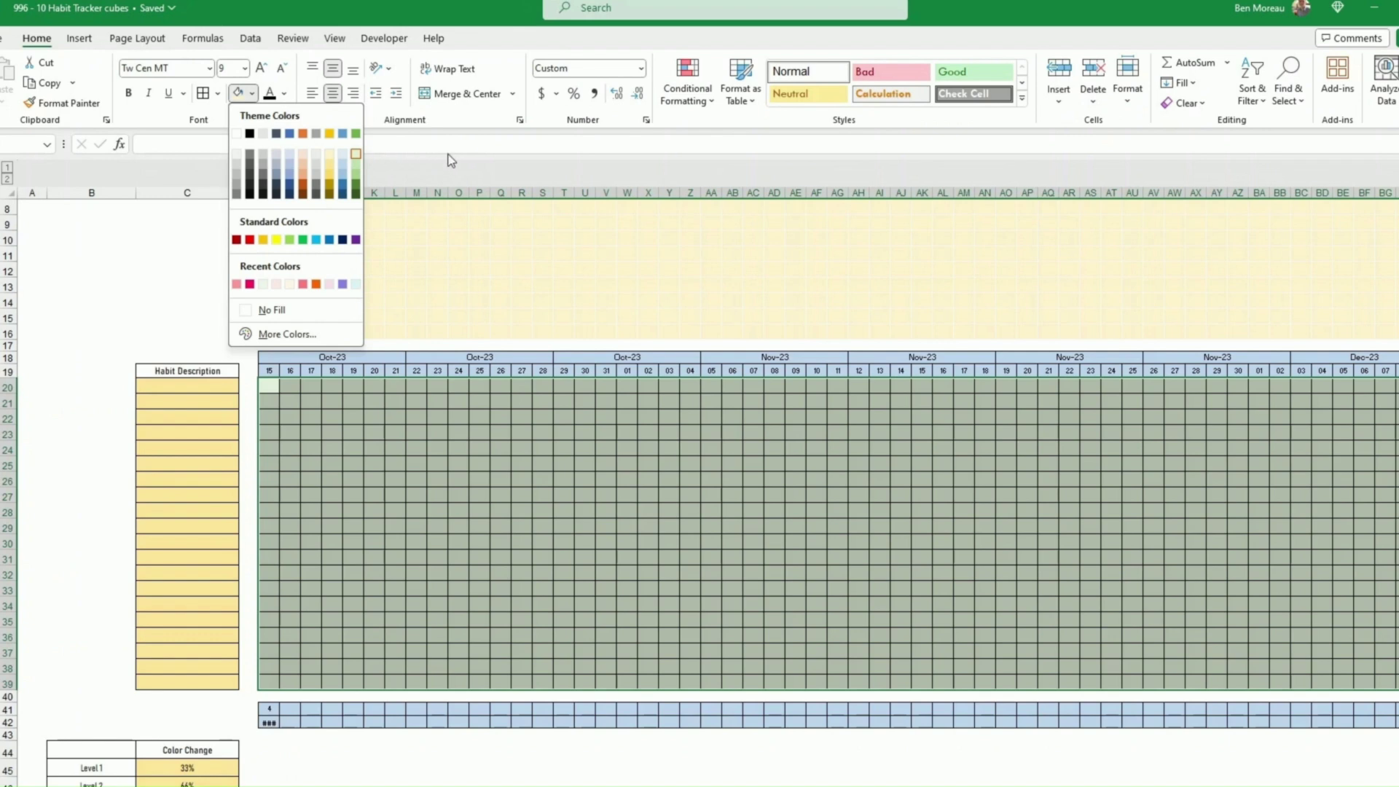
pyautogui.click(428, 416)
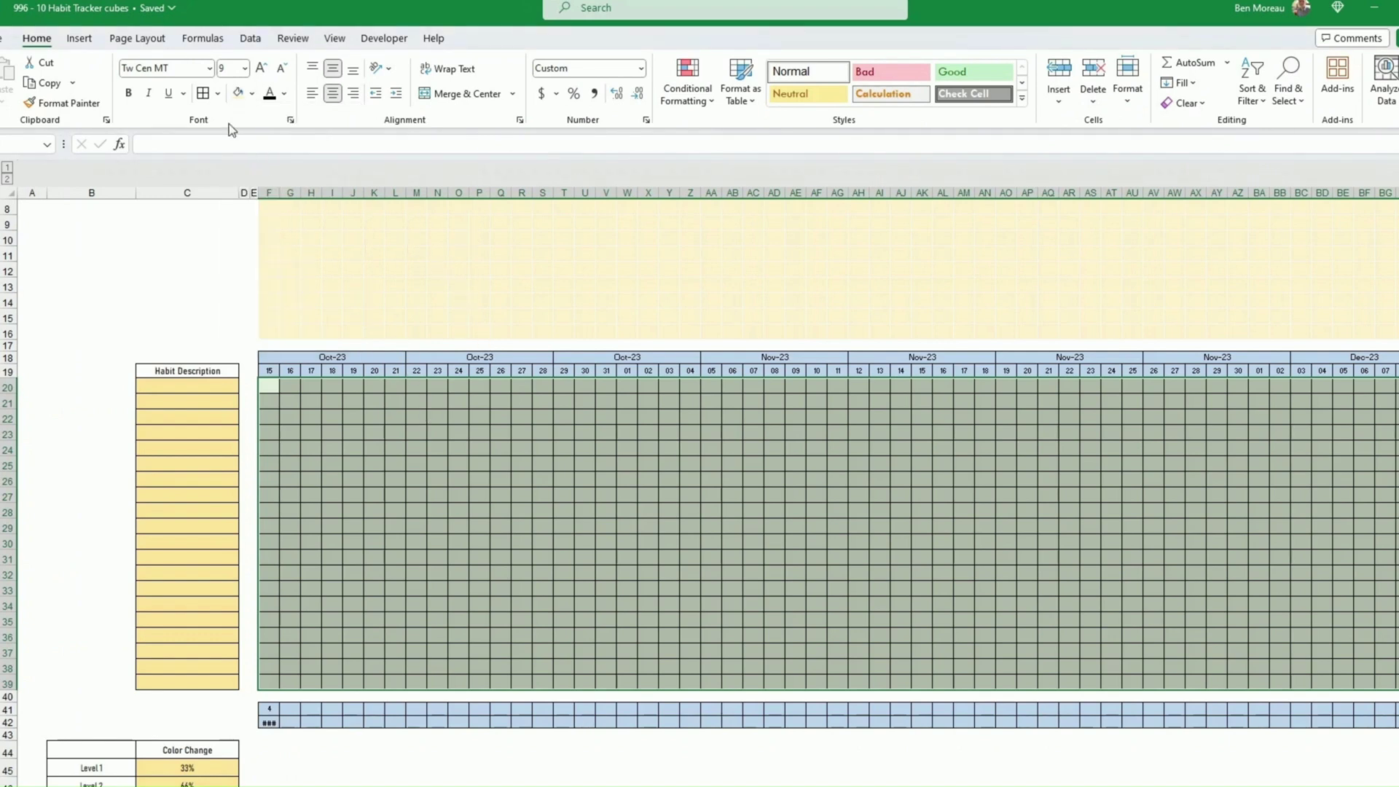
pyautogui.click(218, 94)
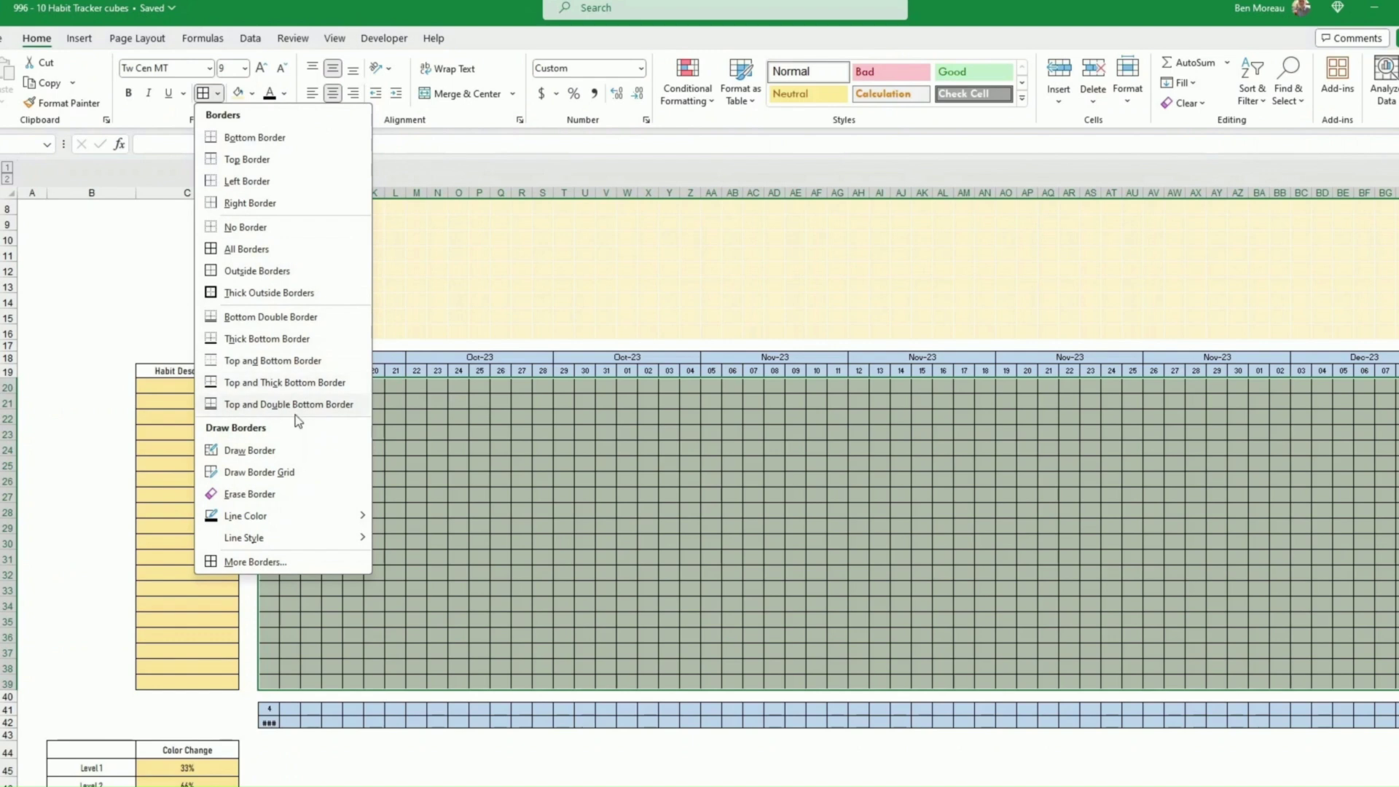
pyautogui.click(269, 563)
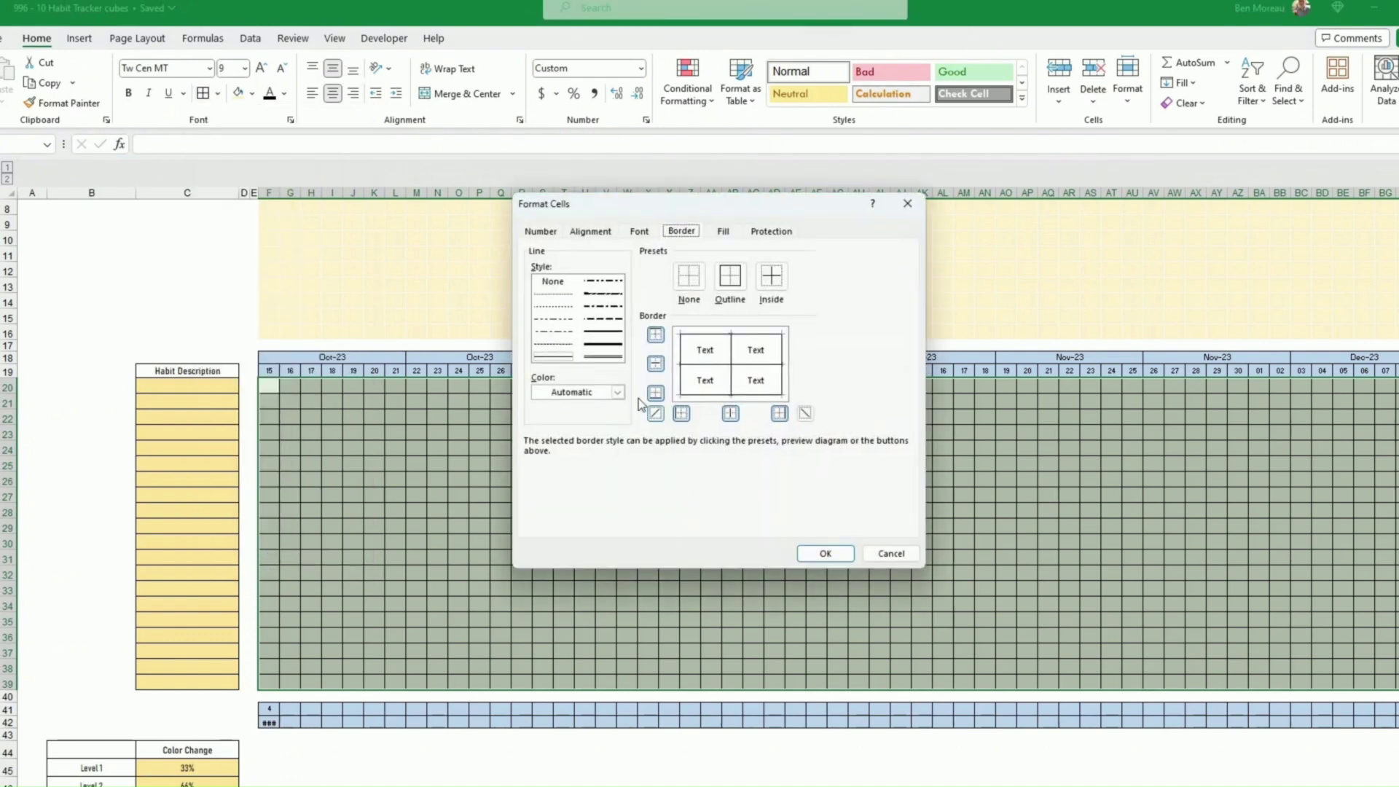
pyautogui.click(590, 392)
pyautogui.click(582, 410)
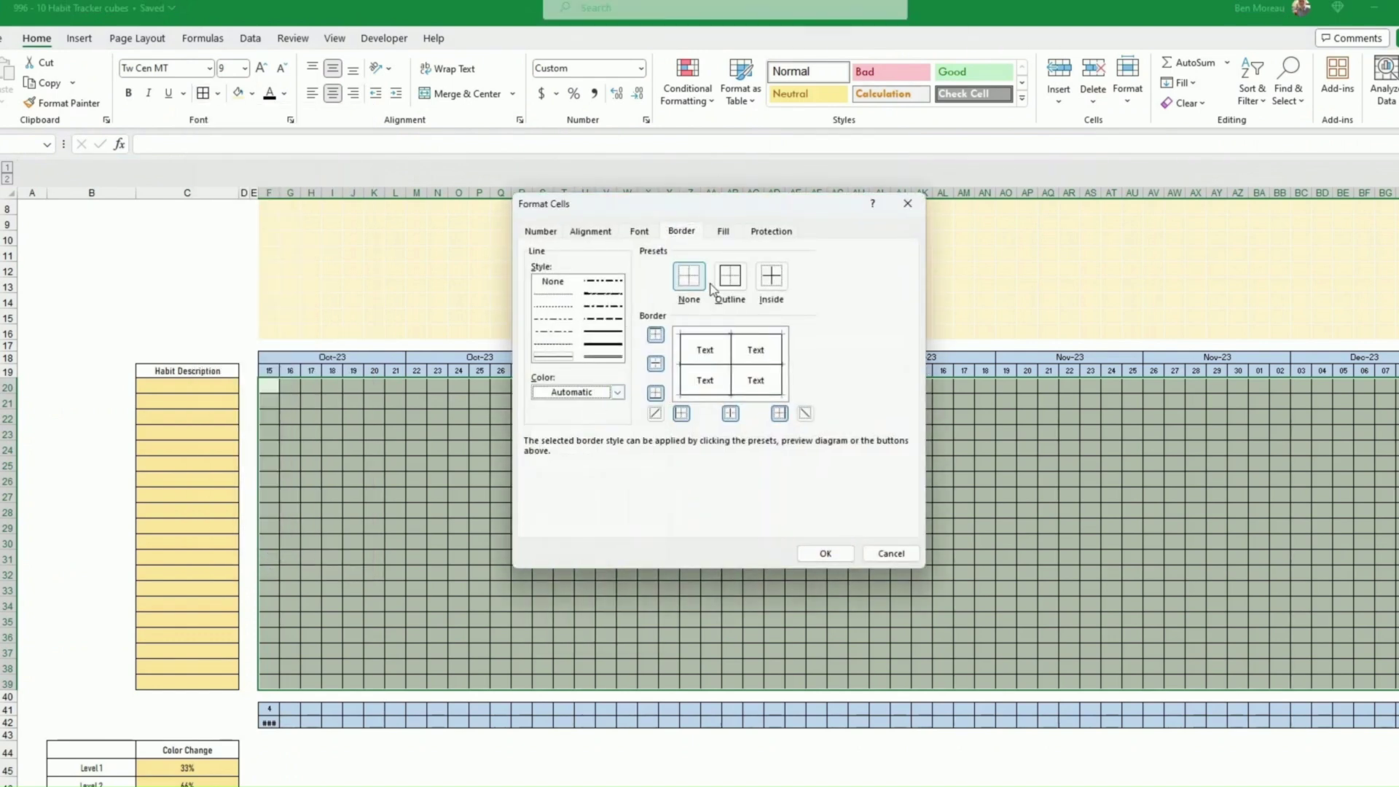
pyautogui.click(825, 553)
# Step: Enter Habit 1 in C20, the first cell of the Habit Description column
pyautogui.click(204, 371)
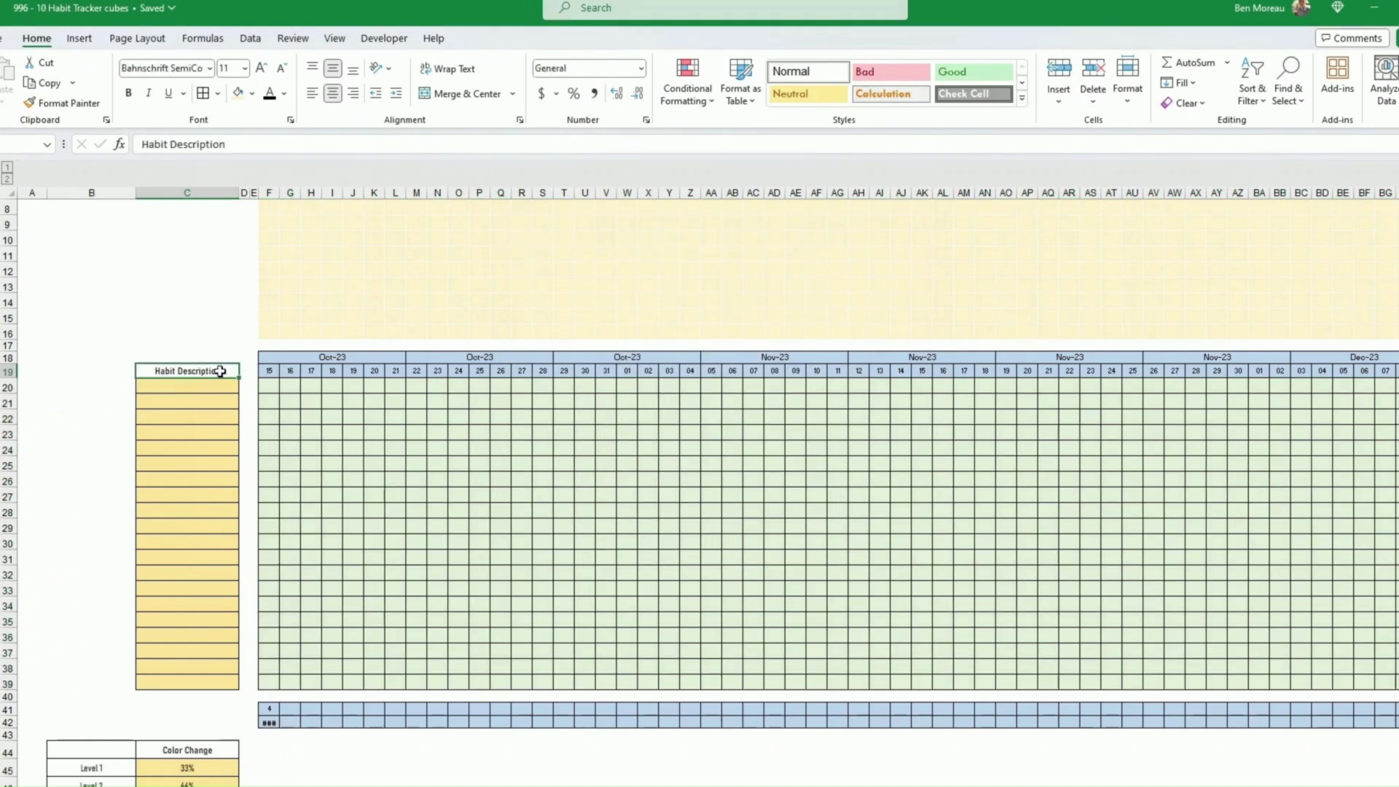
pyautogui.moveTo(220, 384); pyautogui.dragTo(231, 682)
pyautogui.click(197, 491)
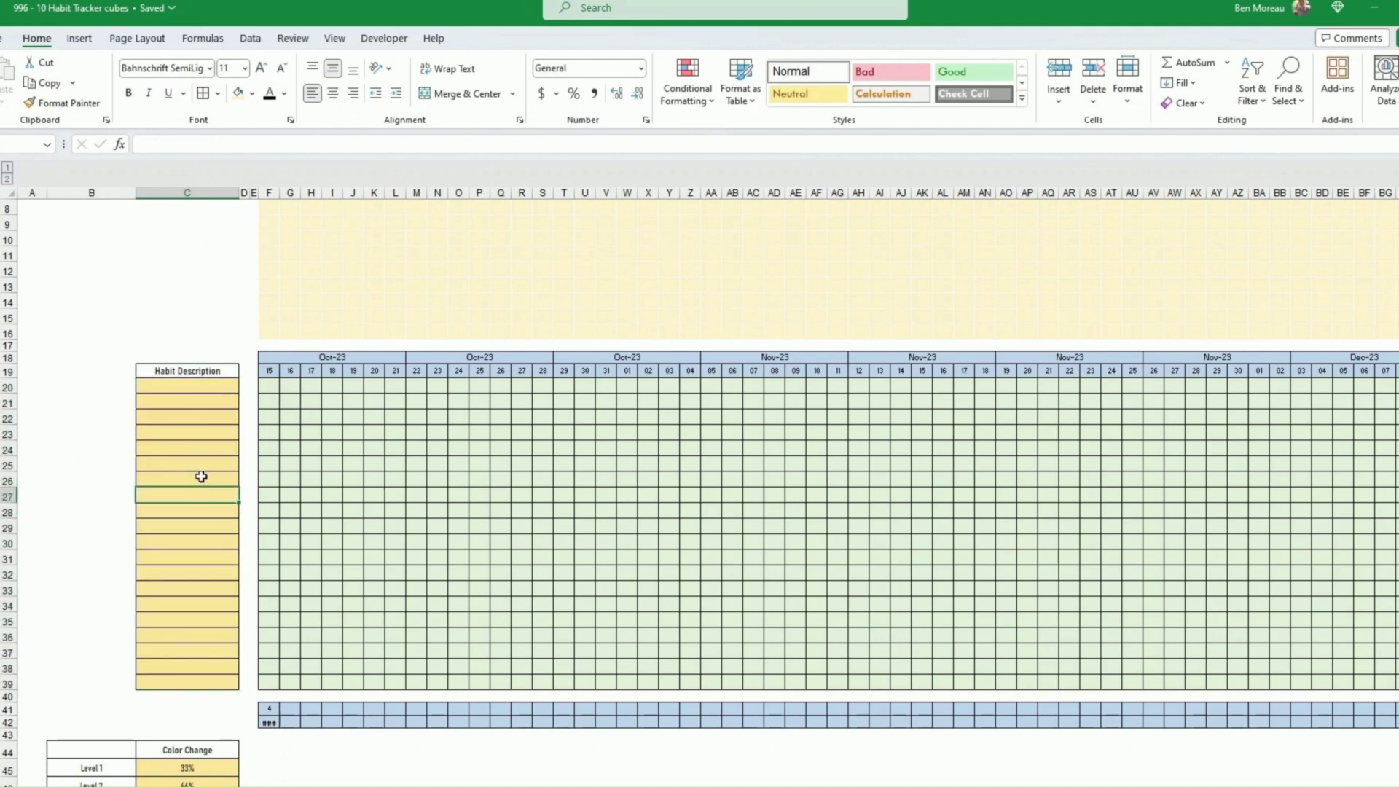
pyautogui.click(193, 385)
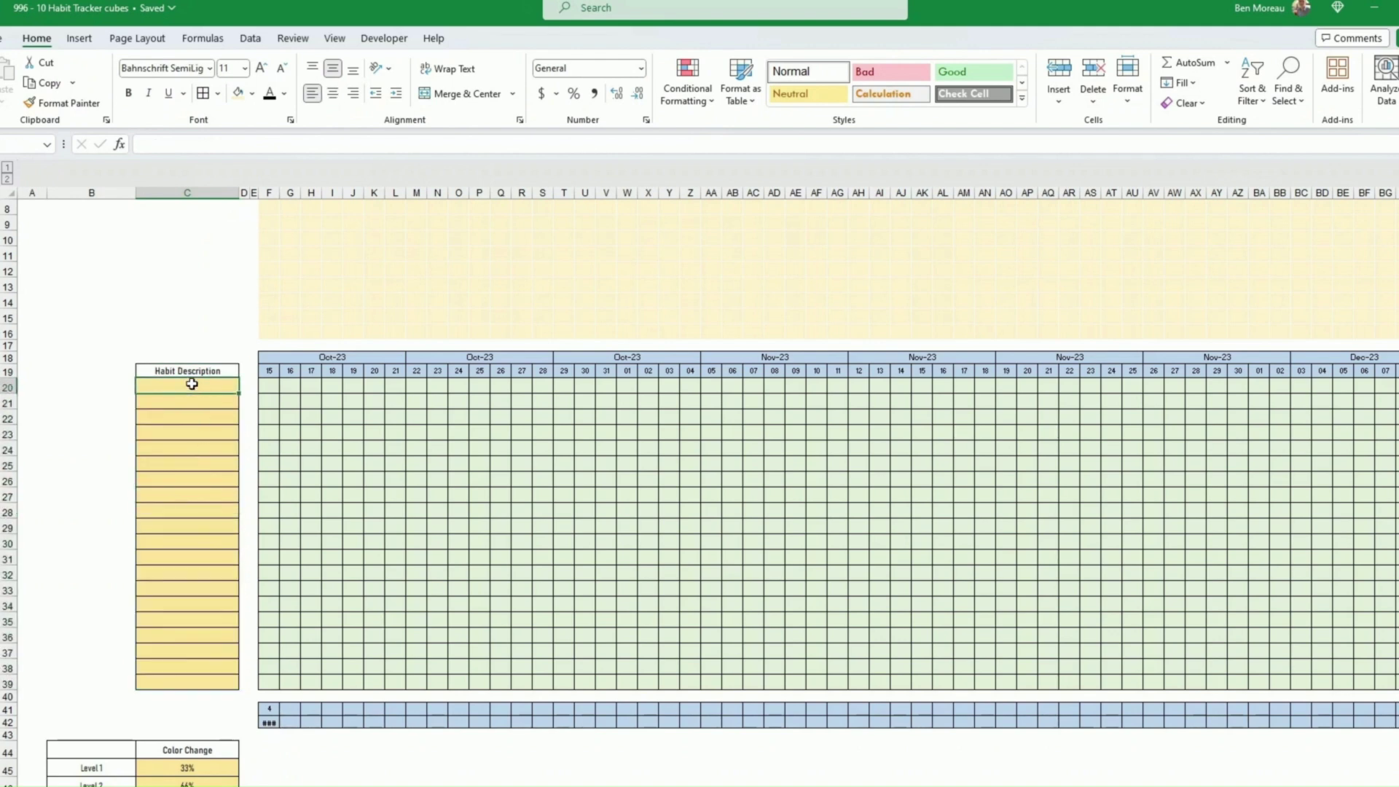
pyautogui.write('Habit 1')
# Step: Clear the contents of F41:F42 in the blue rows below the tracking grid
pyautogui.click(269, 710)
pyautogui.scroll(2, 269, 710)
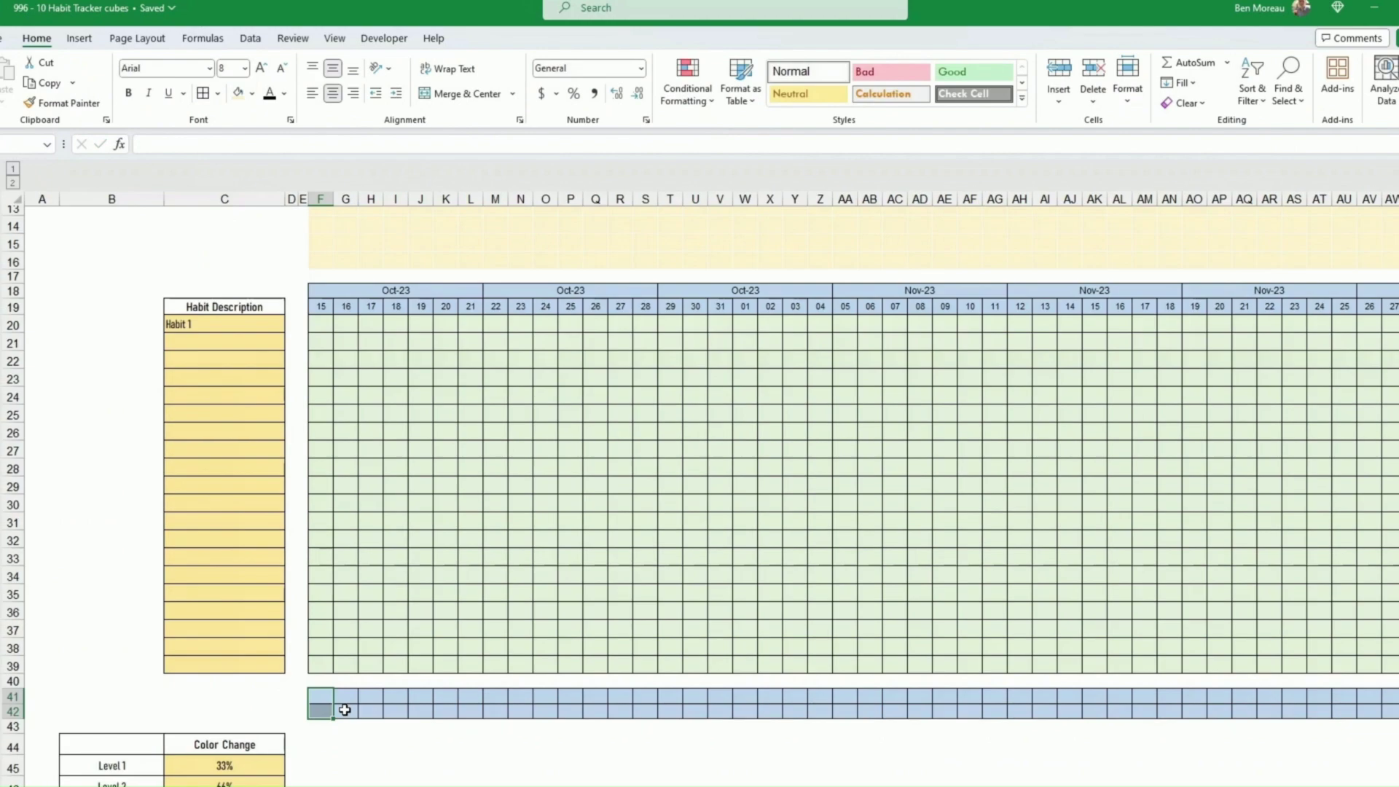
# Step: Examine the blue rows 41:42 below the tracking grid and the Color Change table with its Level 1 and Level 2 cells
pyautogui.click(332, 668)
pyautogui.click(324, 713)
pyautogui.moveTo(323, 713); pyautogui.dragTo(1356, 712)
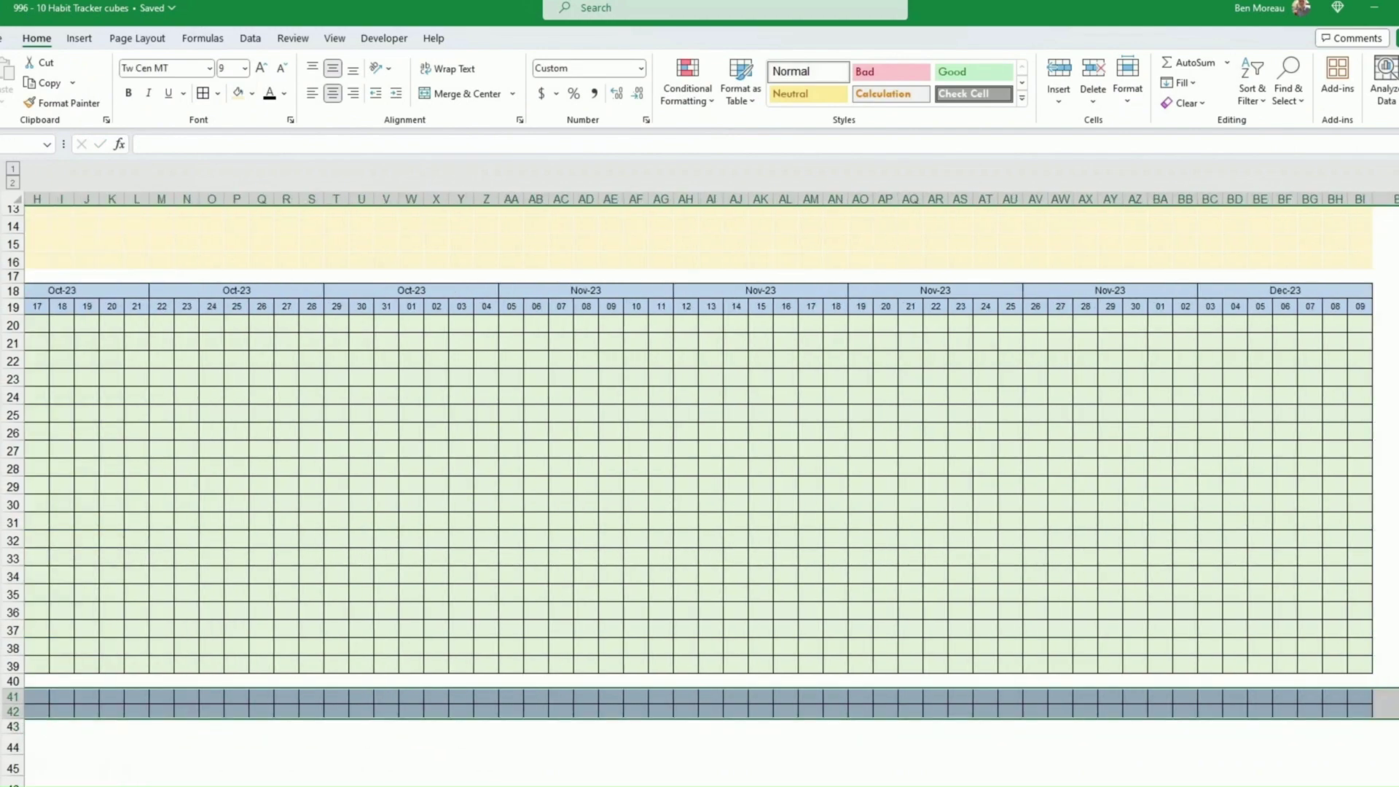
pyautogui.click(1353, 698)
pyautogui.click(984, 740)
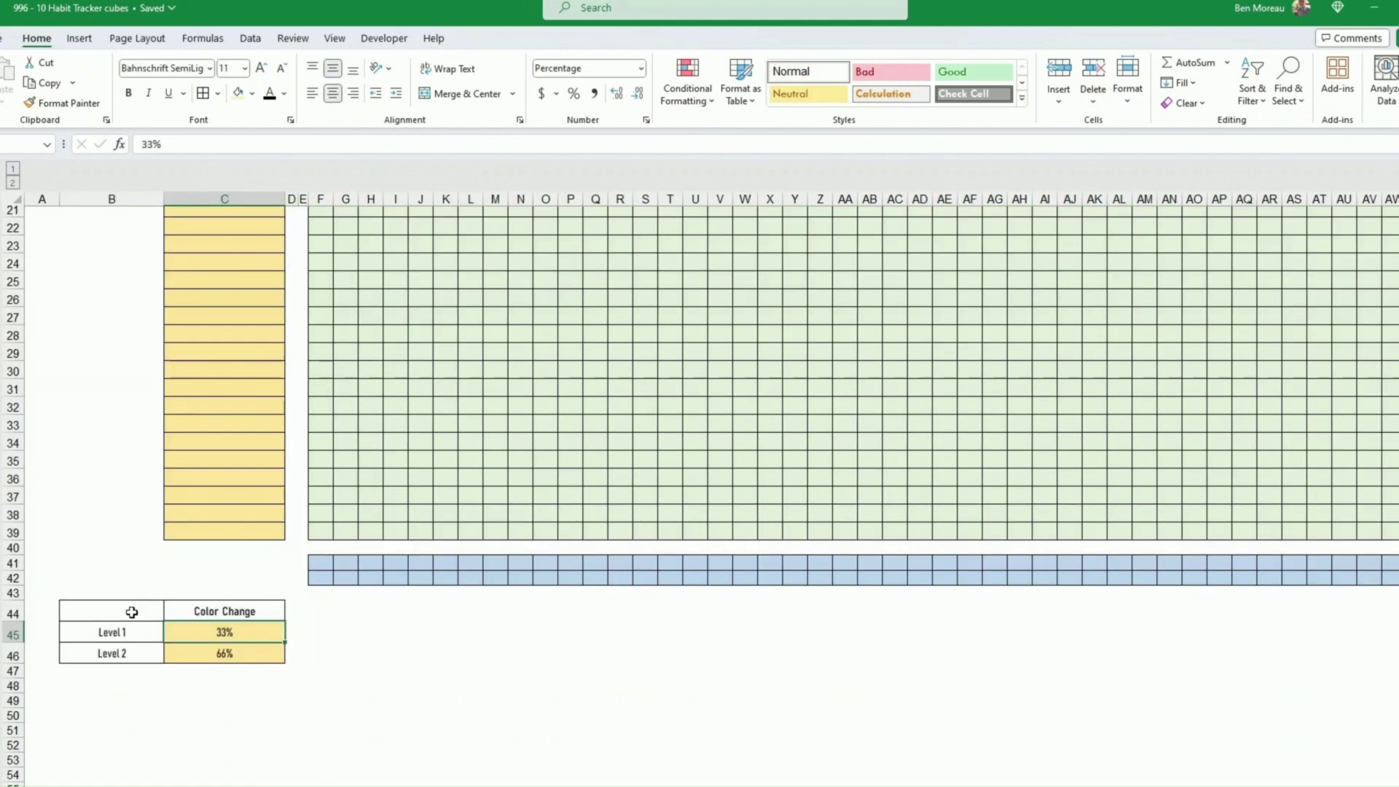
pyautogui.moveTo(131, 612); pyautogui.dragTo(202, 649)
pyautogui.click(208, 637)
pyautogui.scroll(2, 212, 628)
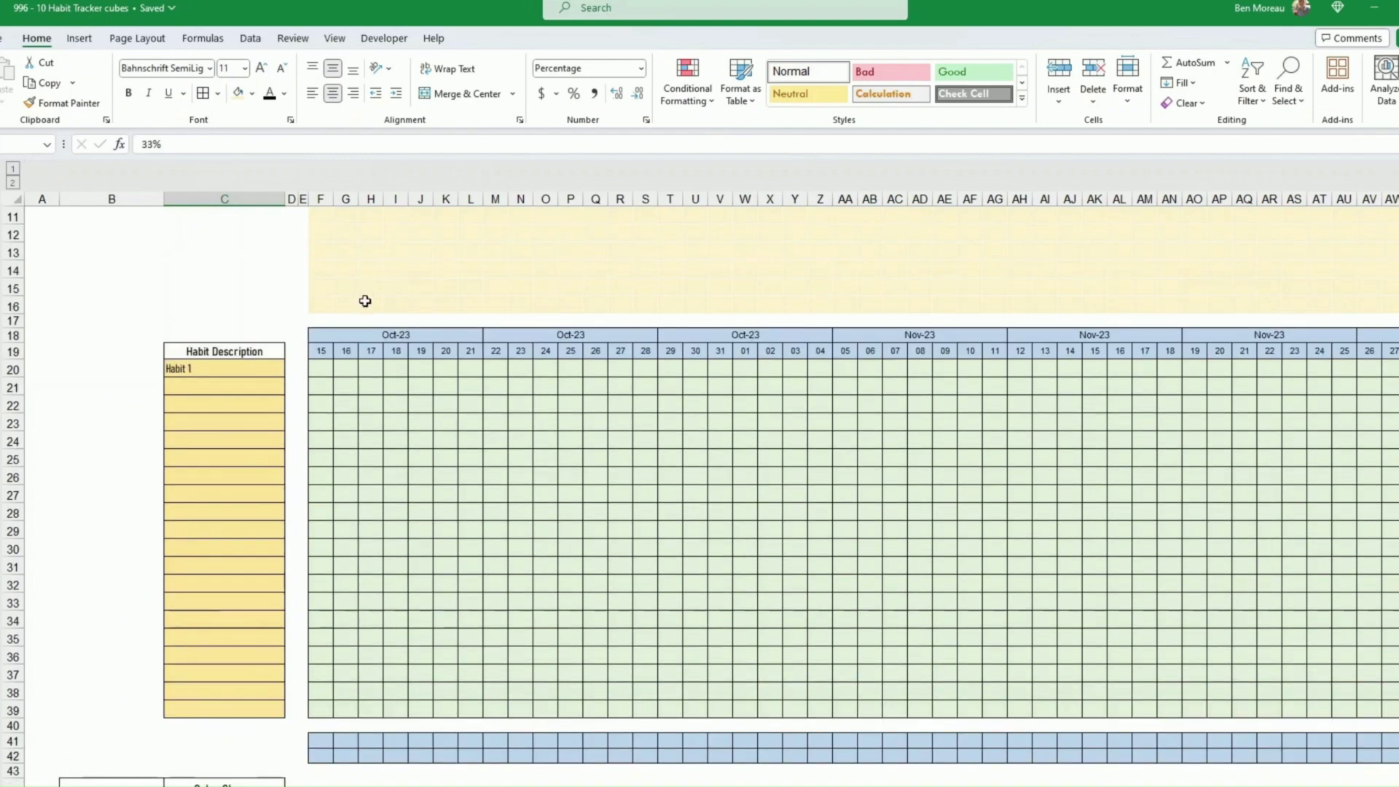
pyautogui.scroll(1, 344, 250)
pyautogui.scroll(-4, 262, 516)
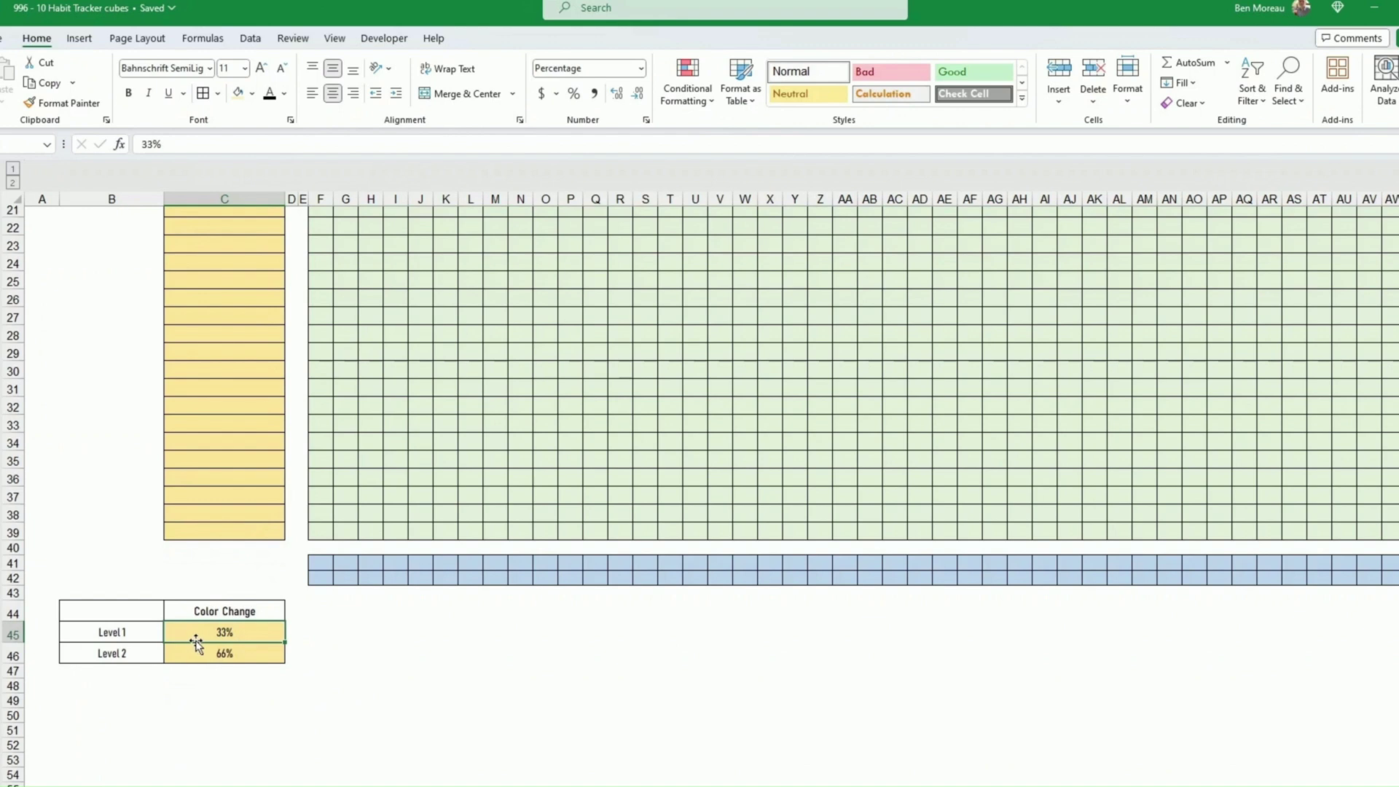
pyautogui.moveTo(203, 641); pyautogui.dragTo(206, 651)
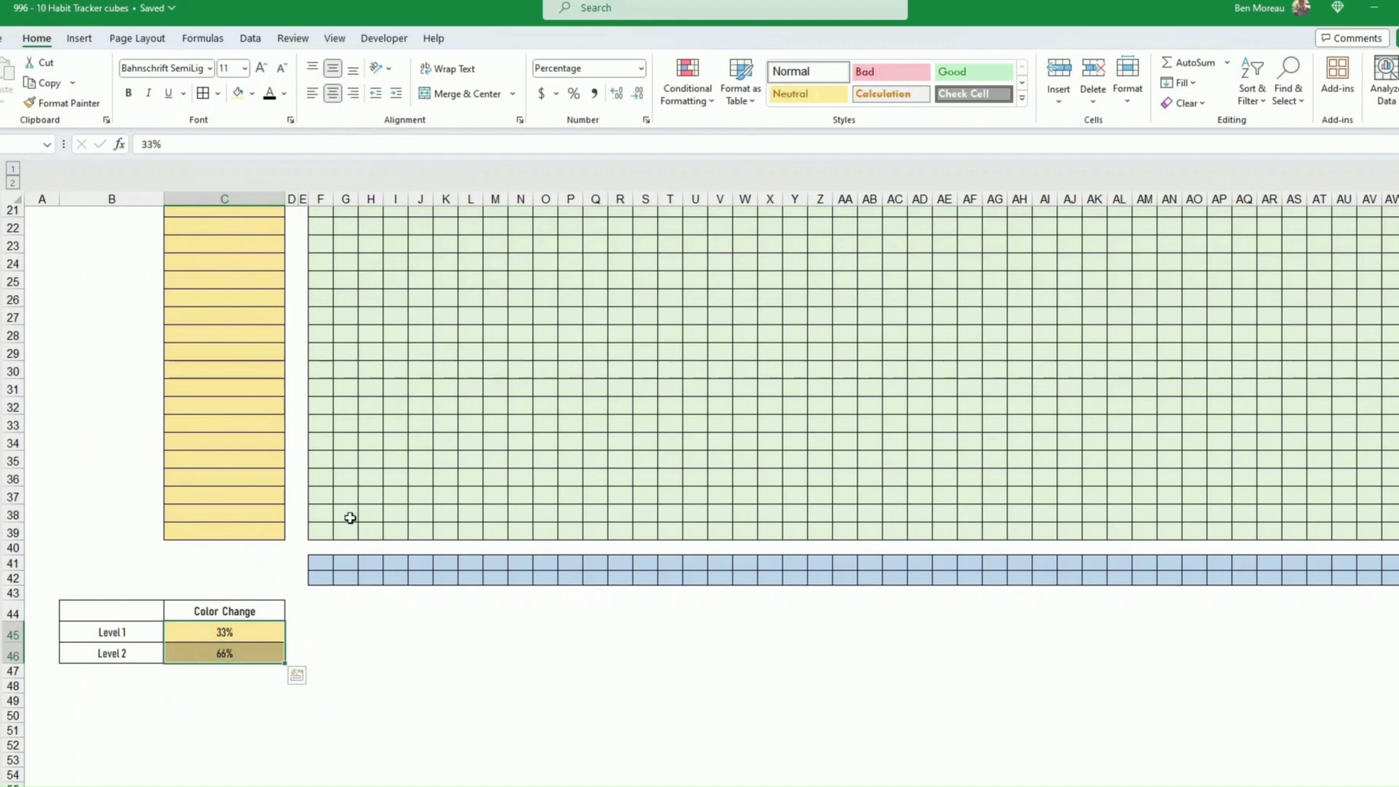
pyautogui.moveTo(140, 611); pyautogui.dragTo(194, 648)
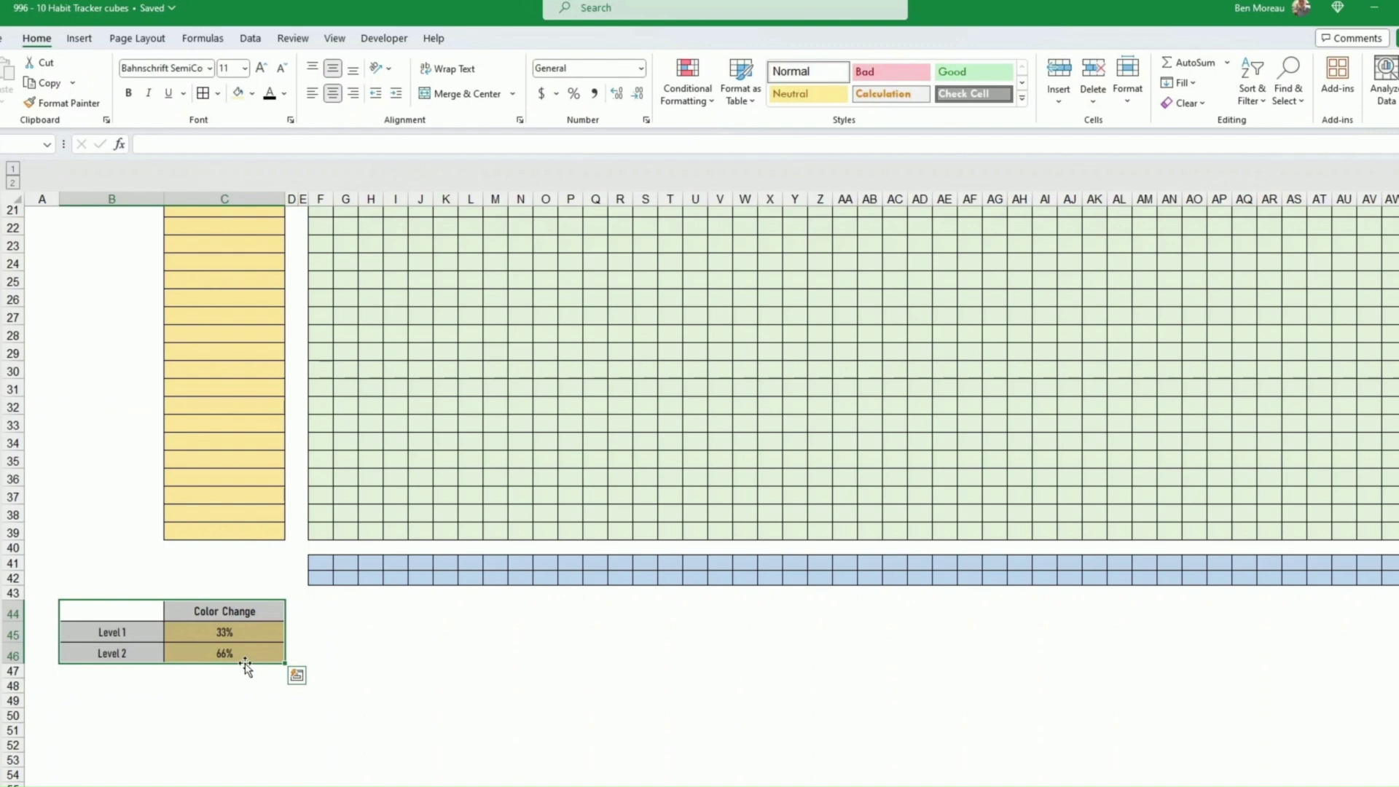
pyautogui.click(195, 632)
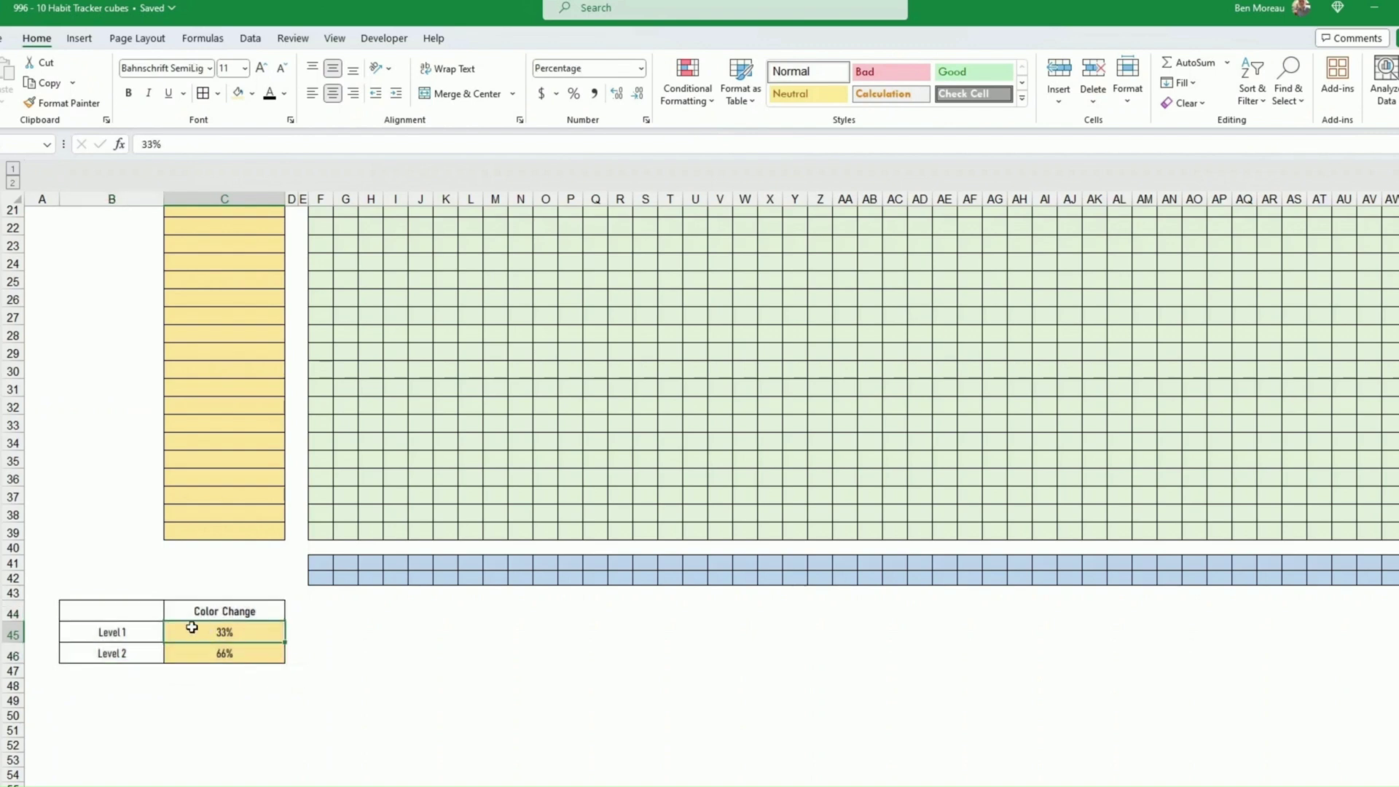
pyautogui.click(210, 653)
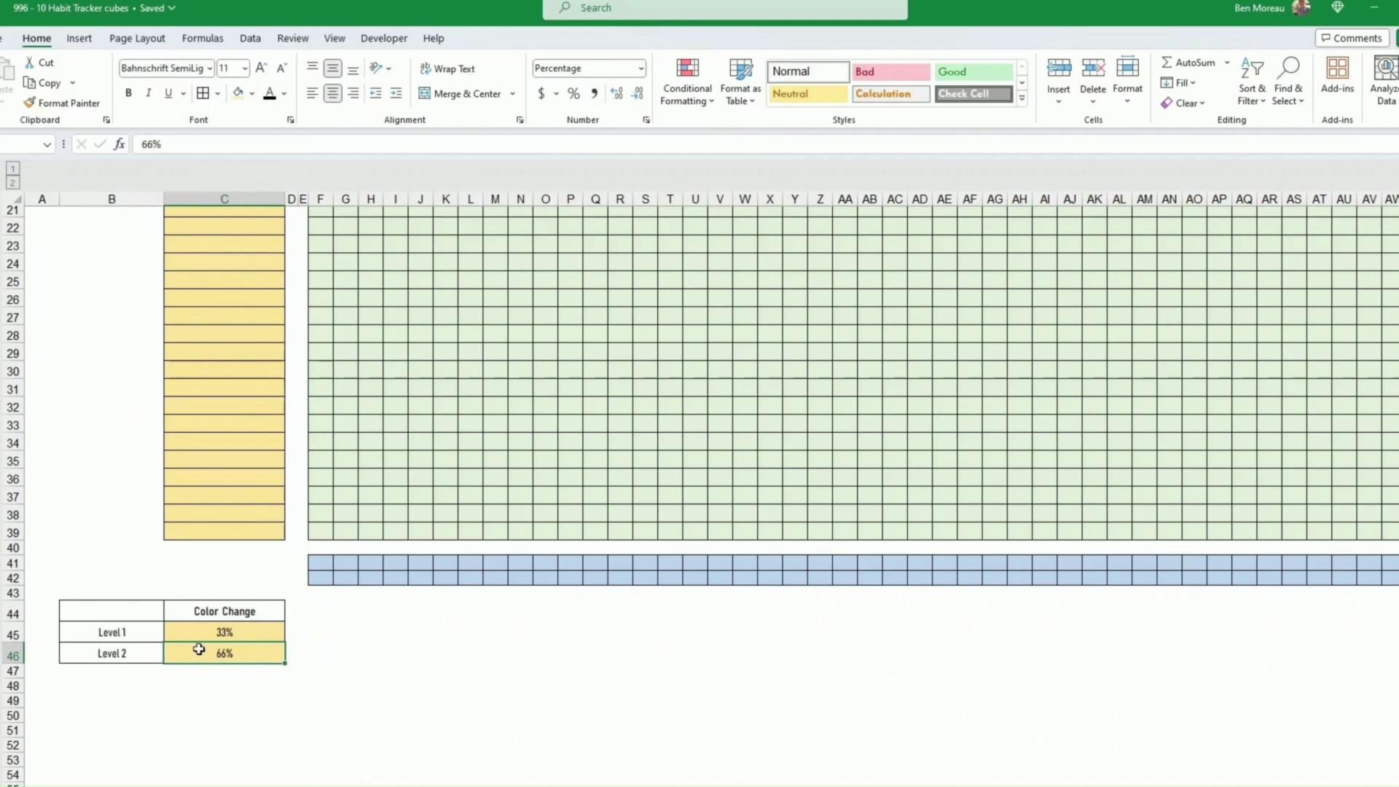
pyautogui.moveTo(142, 616); pyautogui.dragTo(183, 652)
pyautogui.click(473, 714)
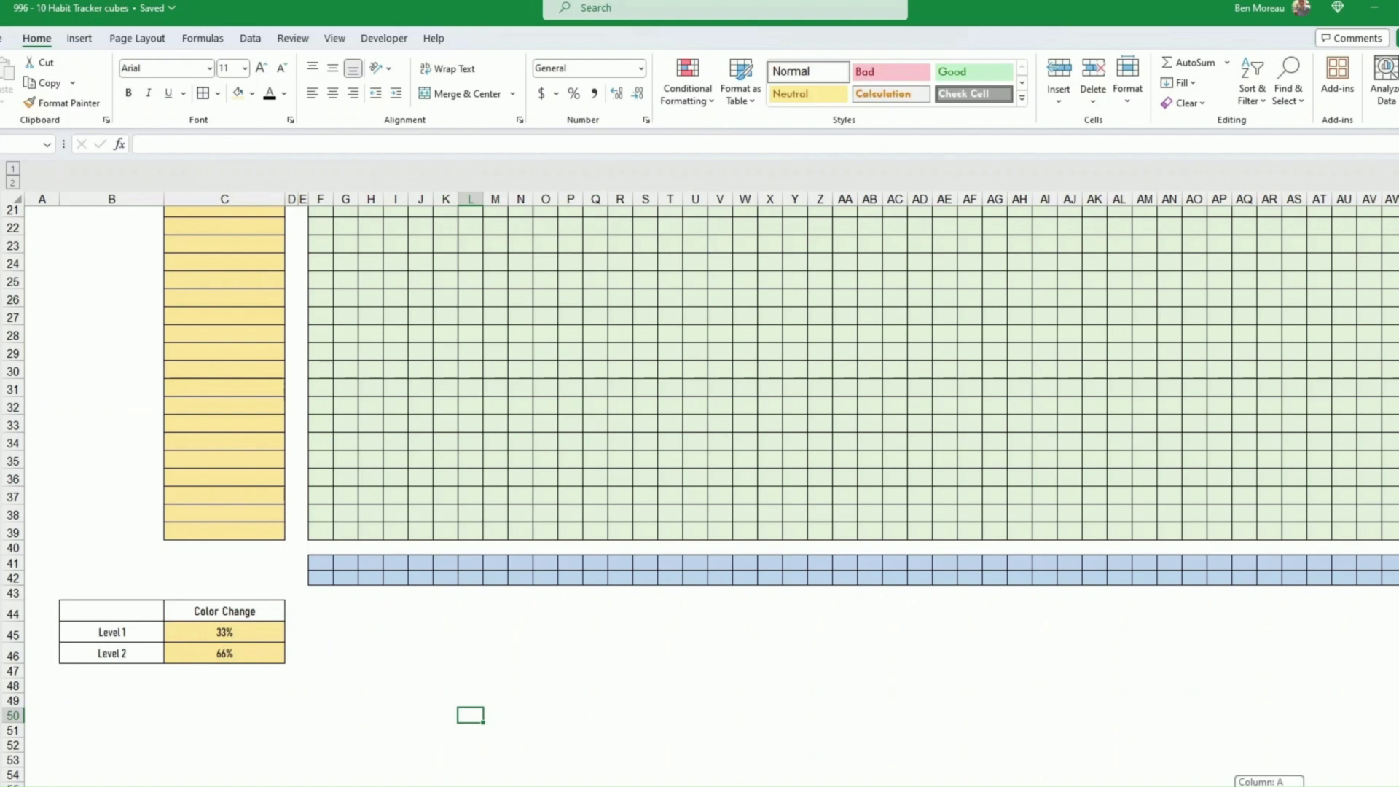
pyautogui.hscroll(5, 845, 371)
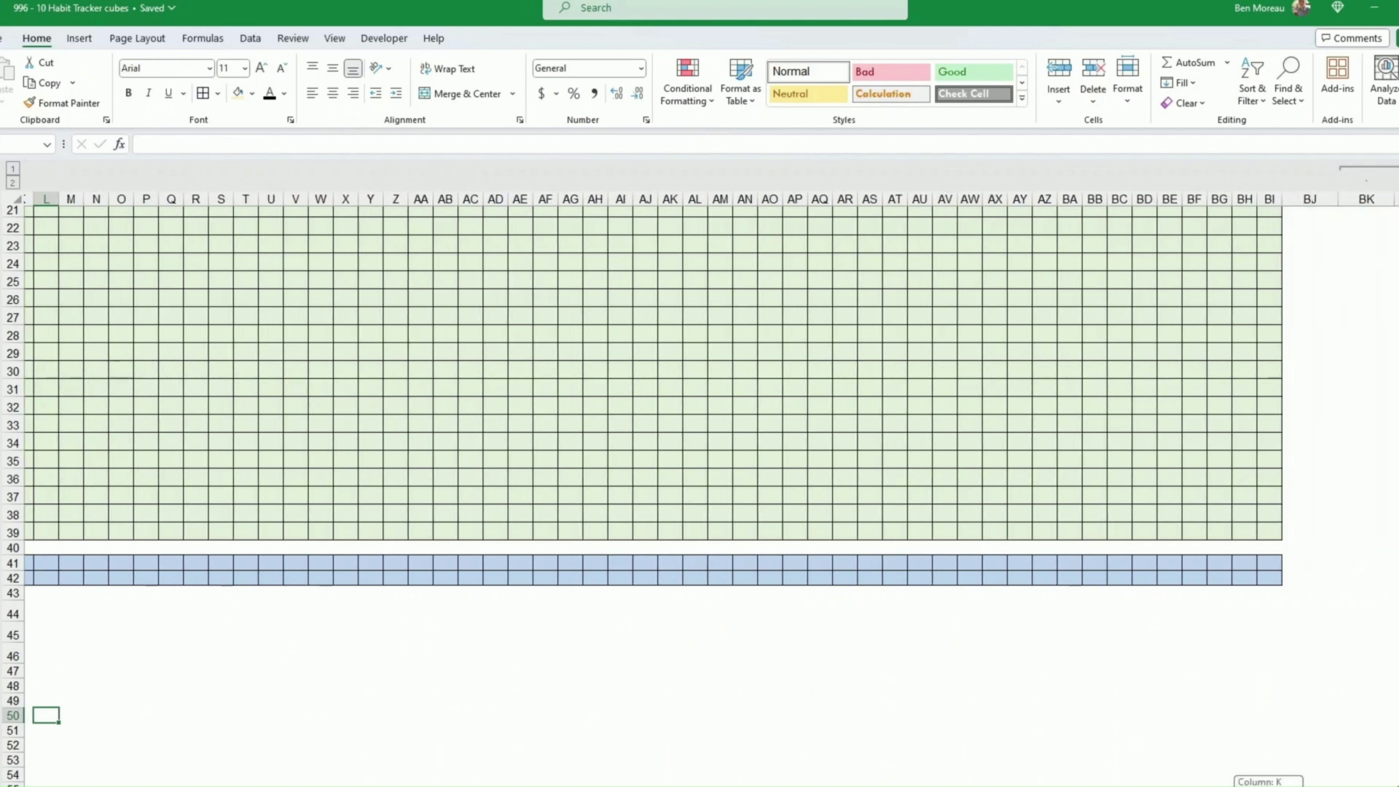
pyautogui.hscroll(-5, 845, 372)
# Step: Enter =COUNTA(C20:C39) in C3 to count the total habits tracked from the Habit Description column
pyautogui.scroll(7, 1099, 690)
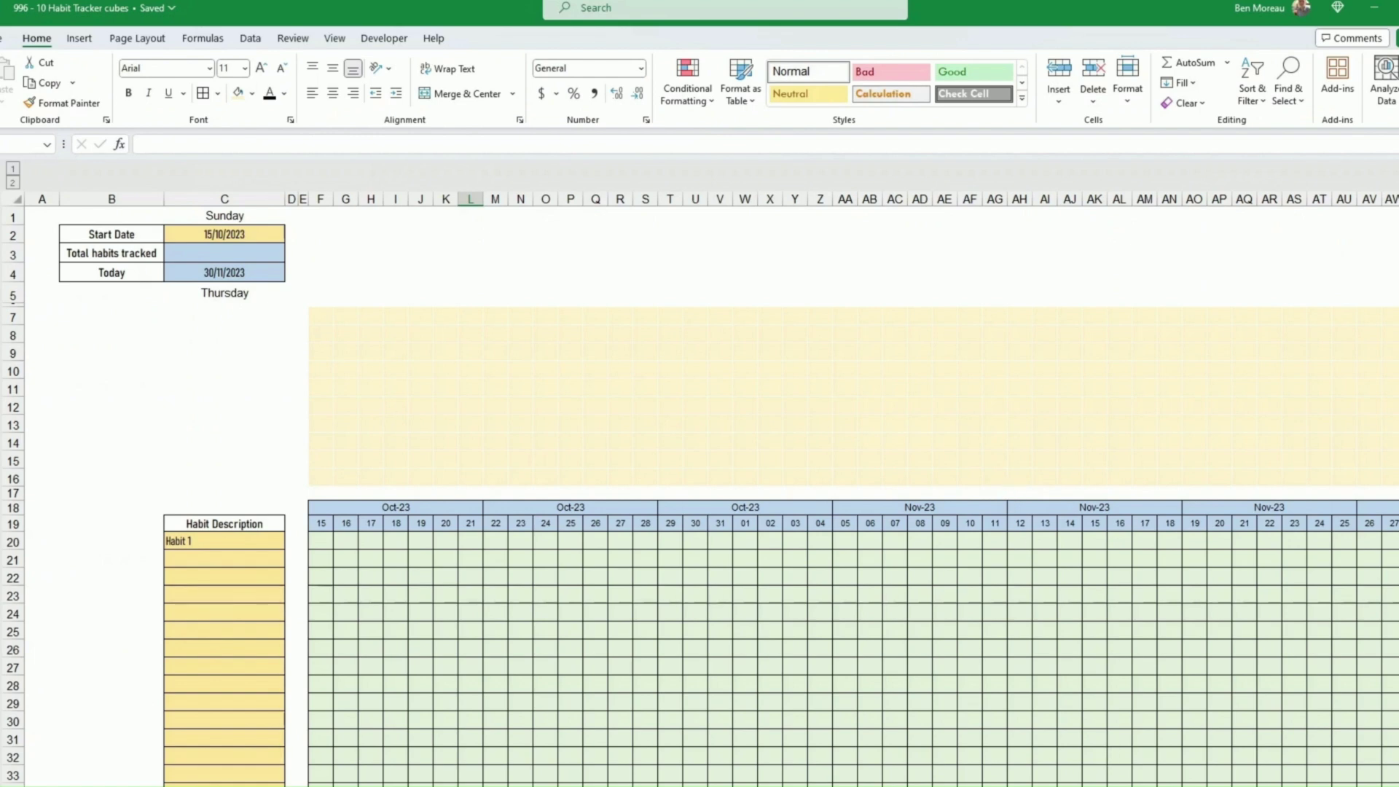
pyautogui.click(500, 631)
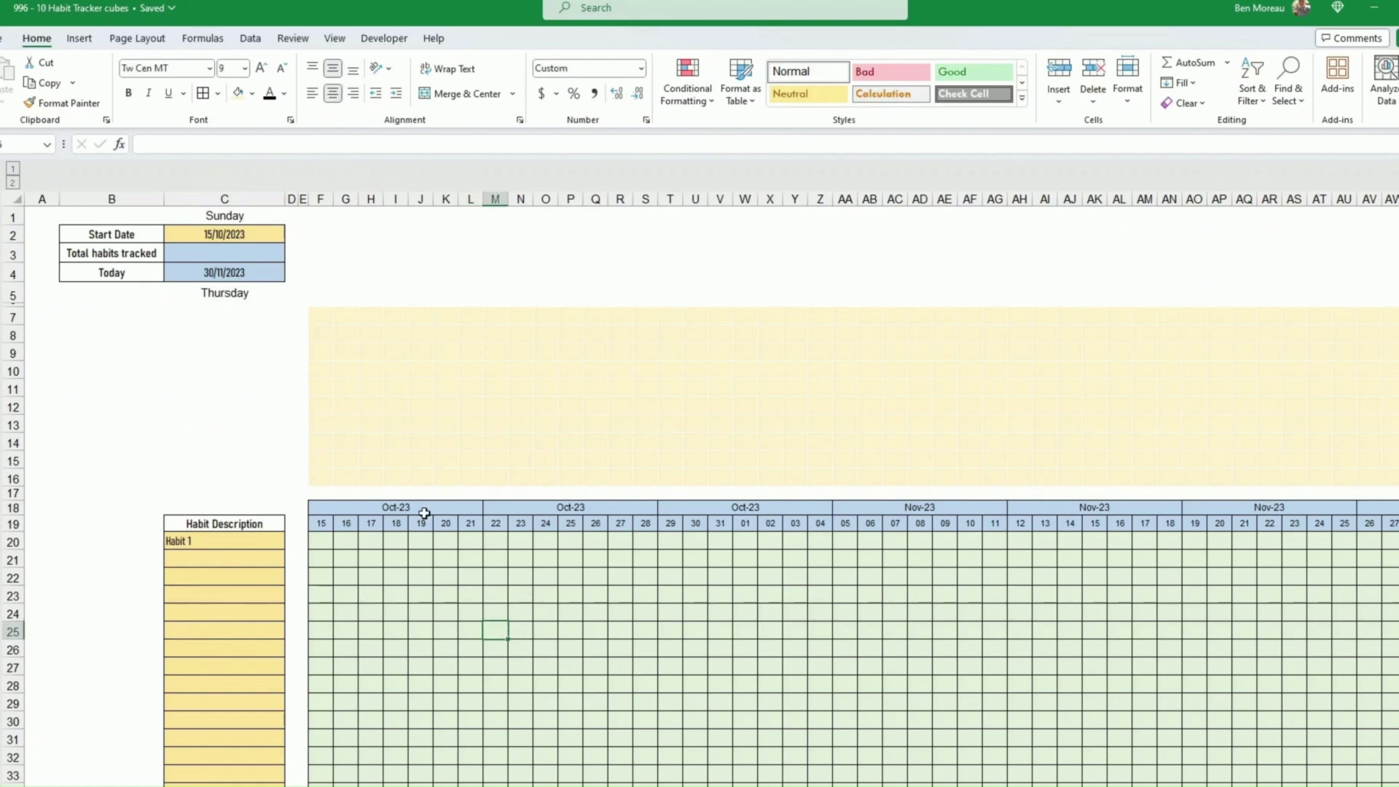
pyautogui.click(208, 252)
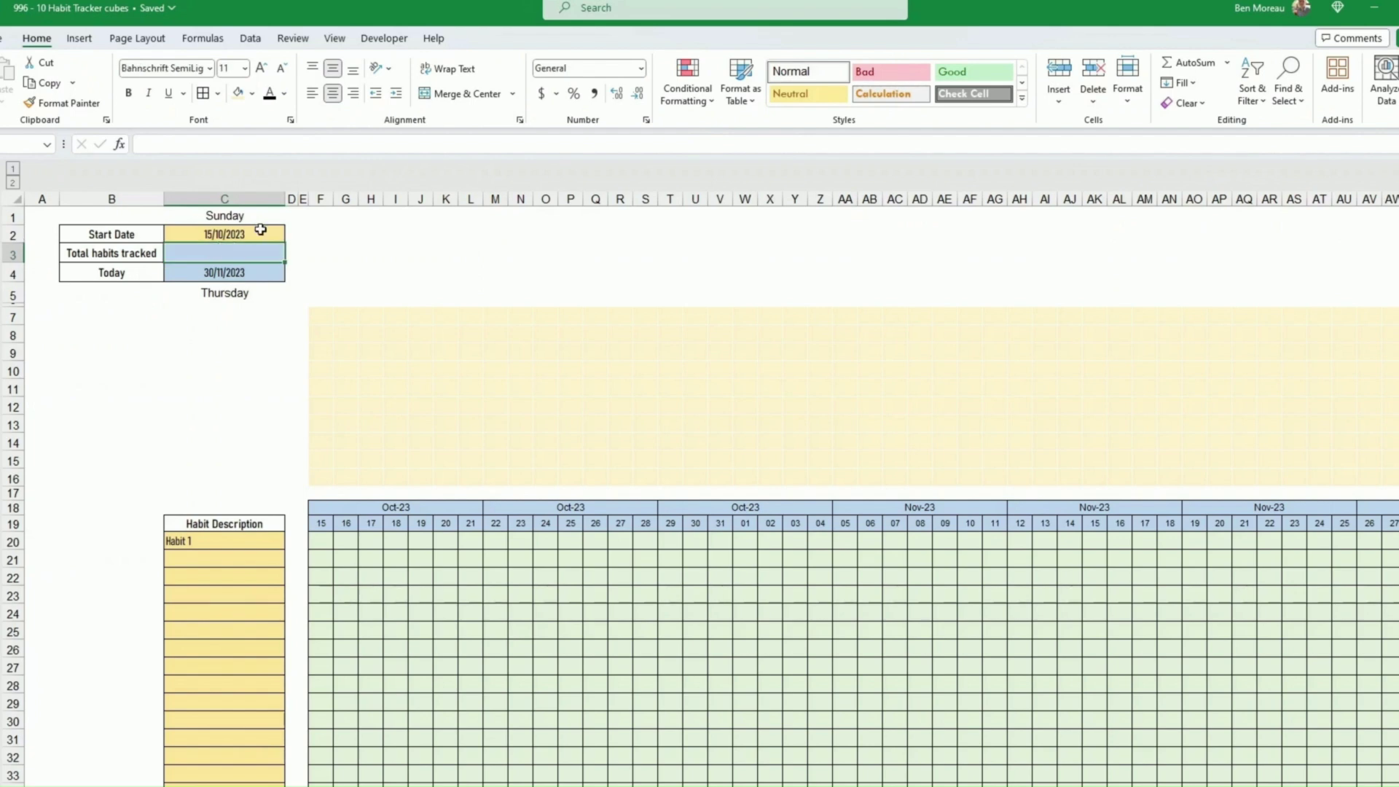
pyautogui.write('=')
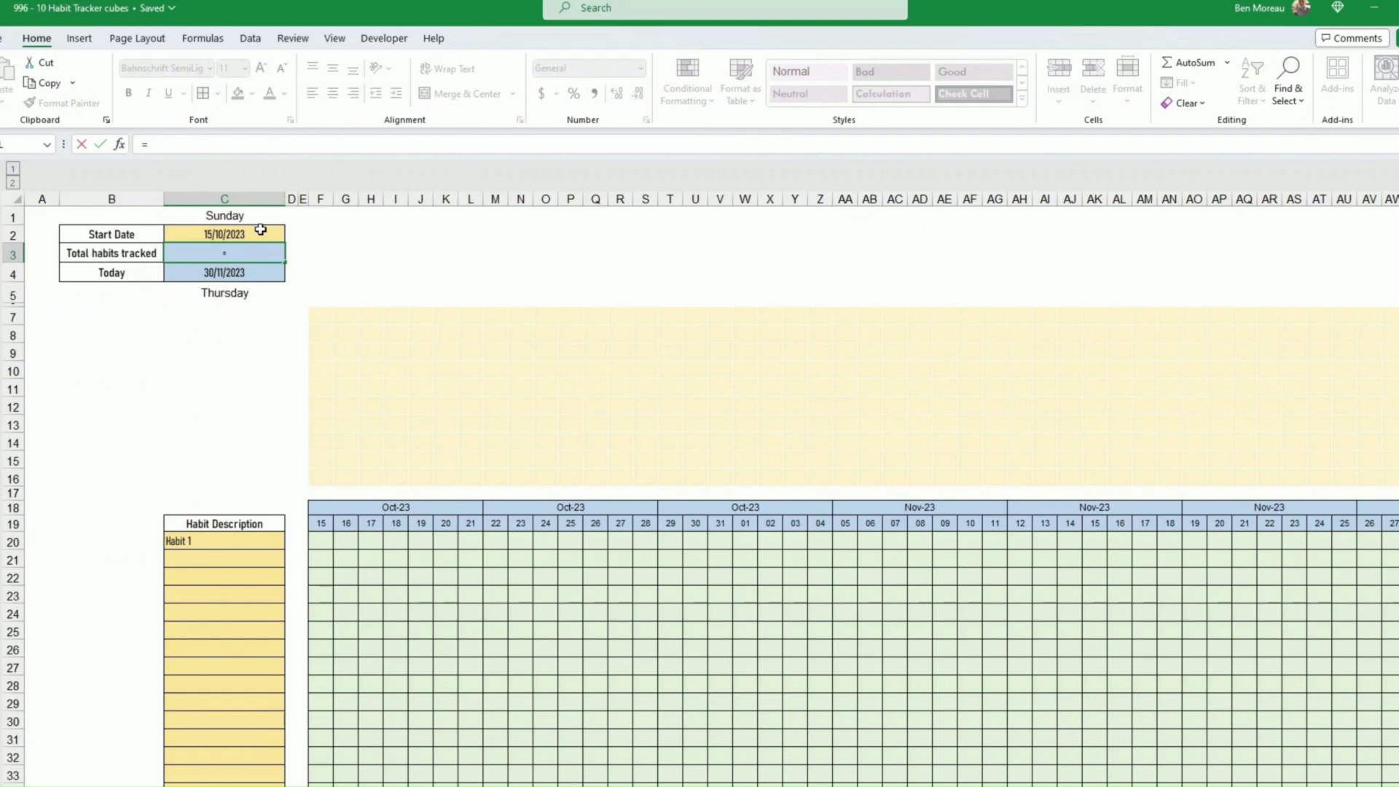
pyautogui.write('cou')
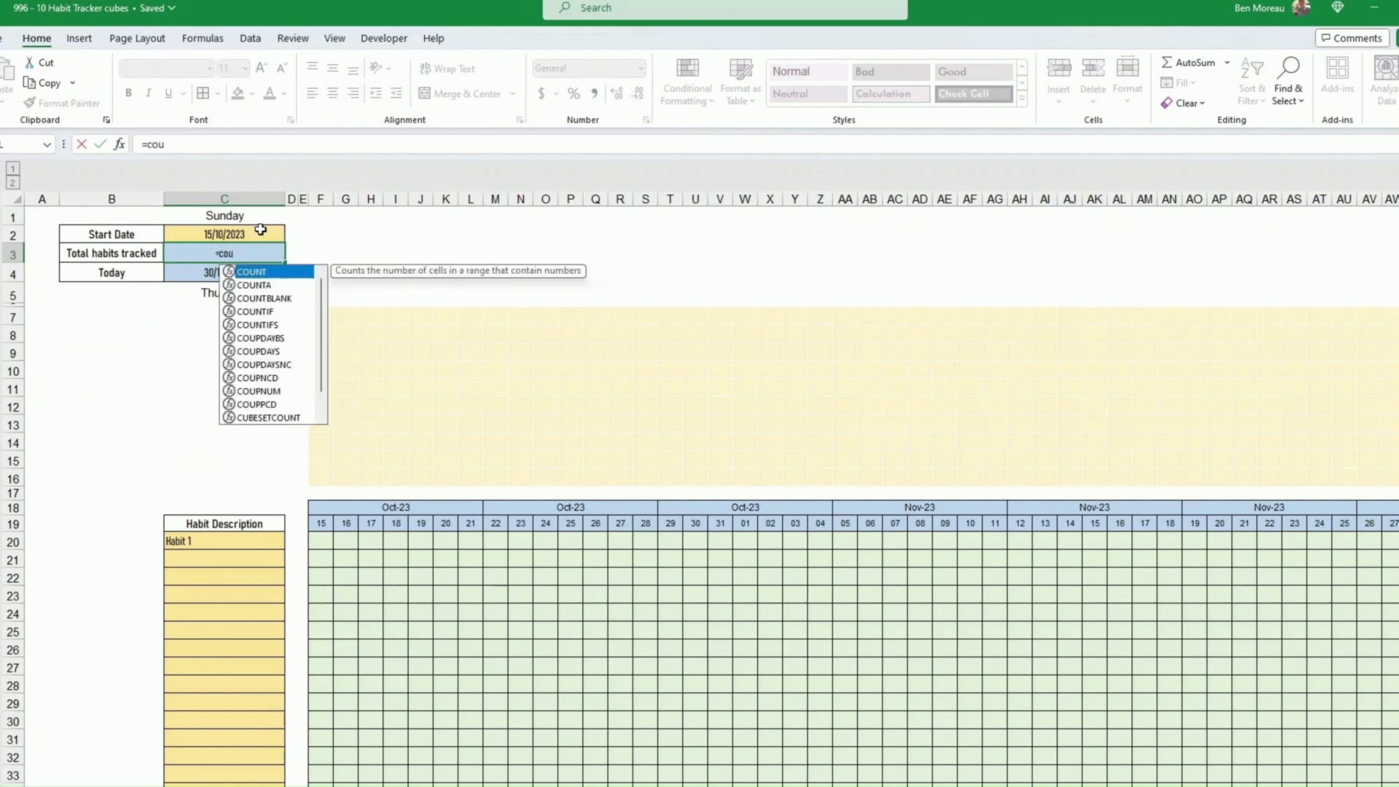
pyautogui.write('nta')
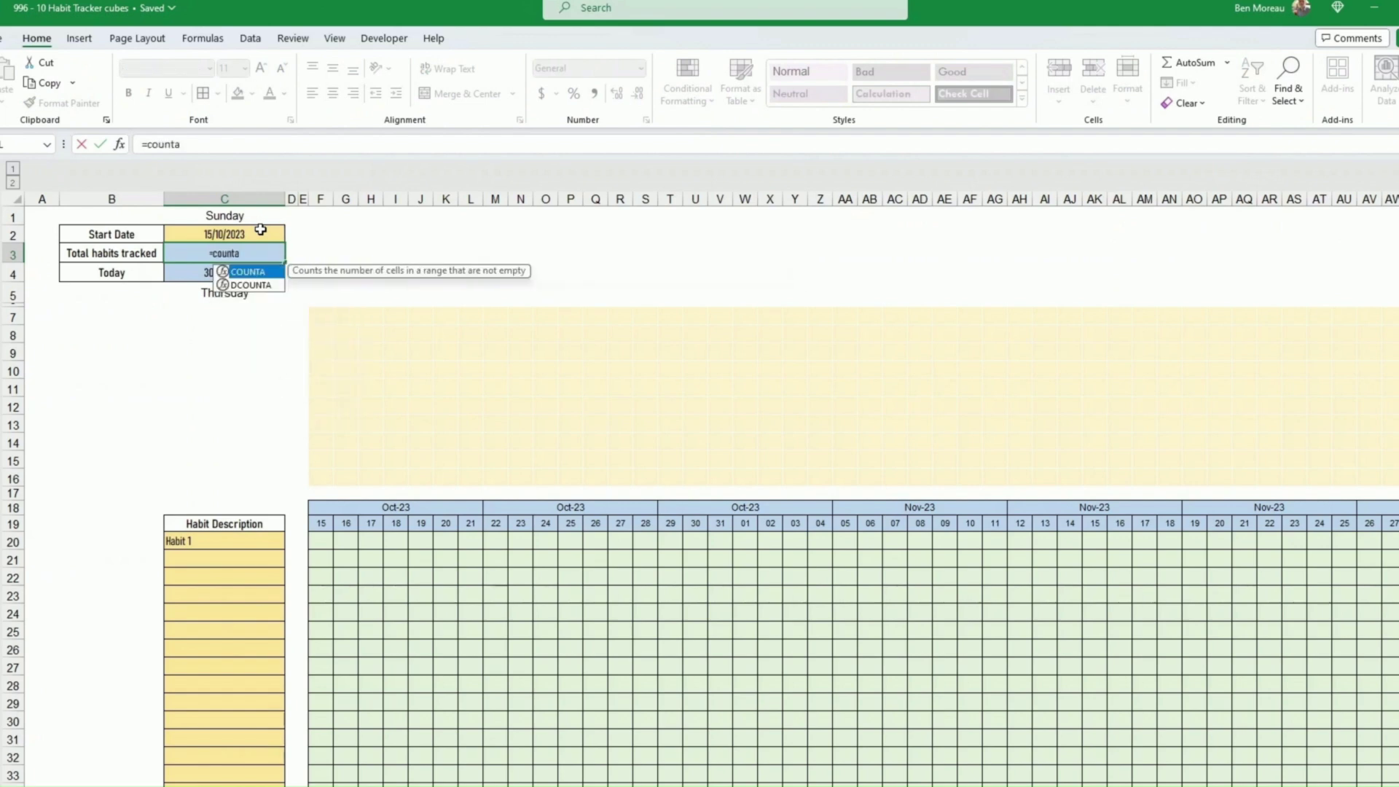
pyautogui.write('(')
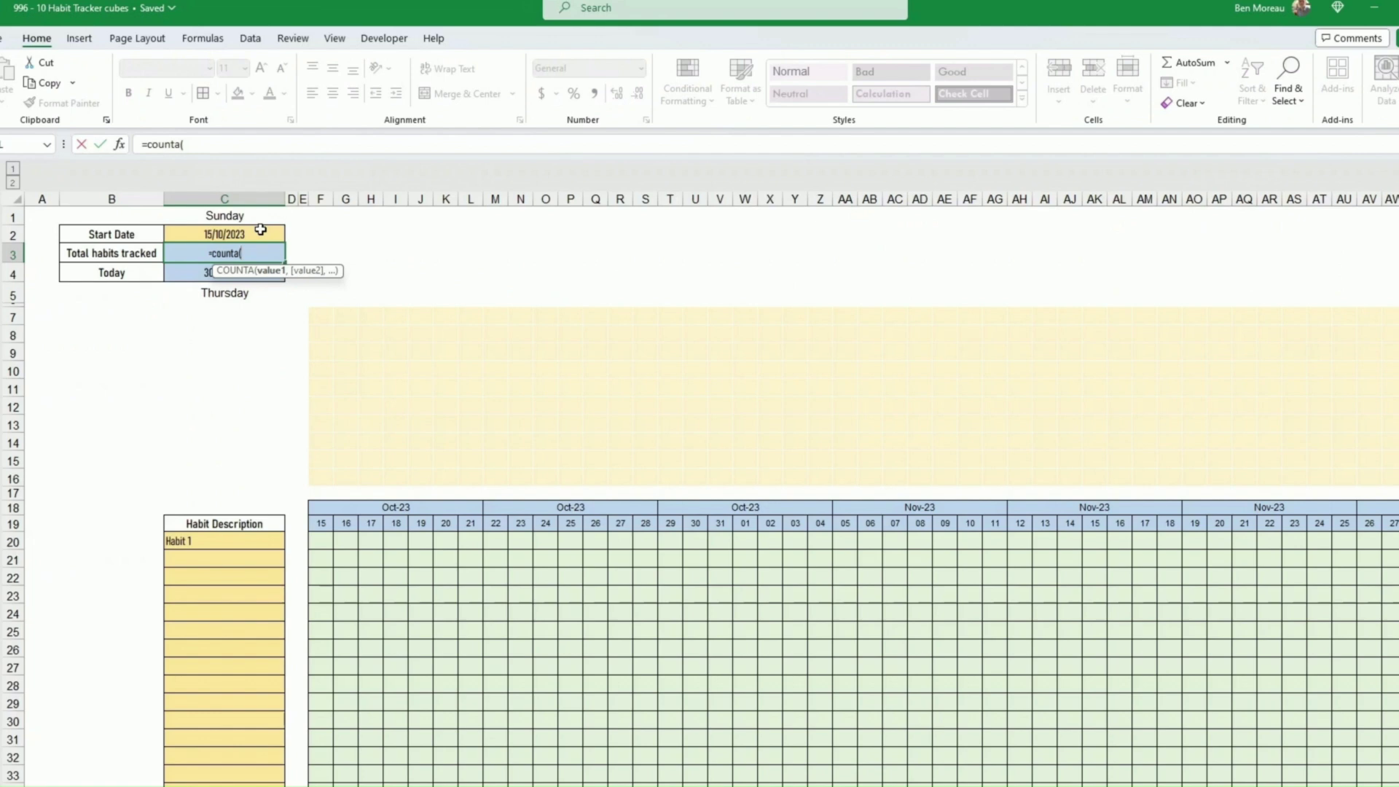
pyautogui.scroll(-2, 196, 480)
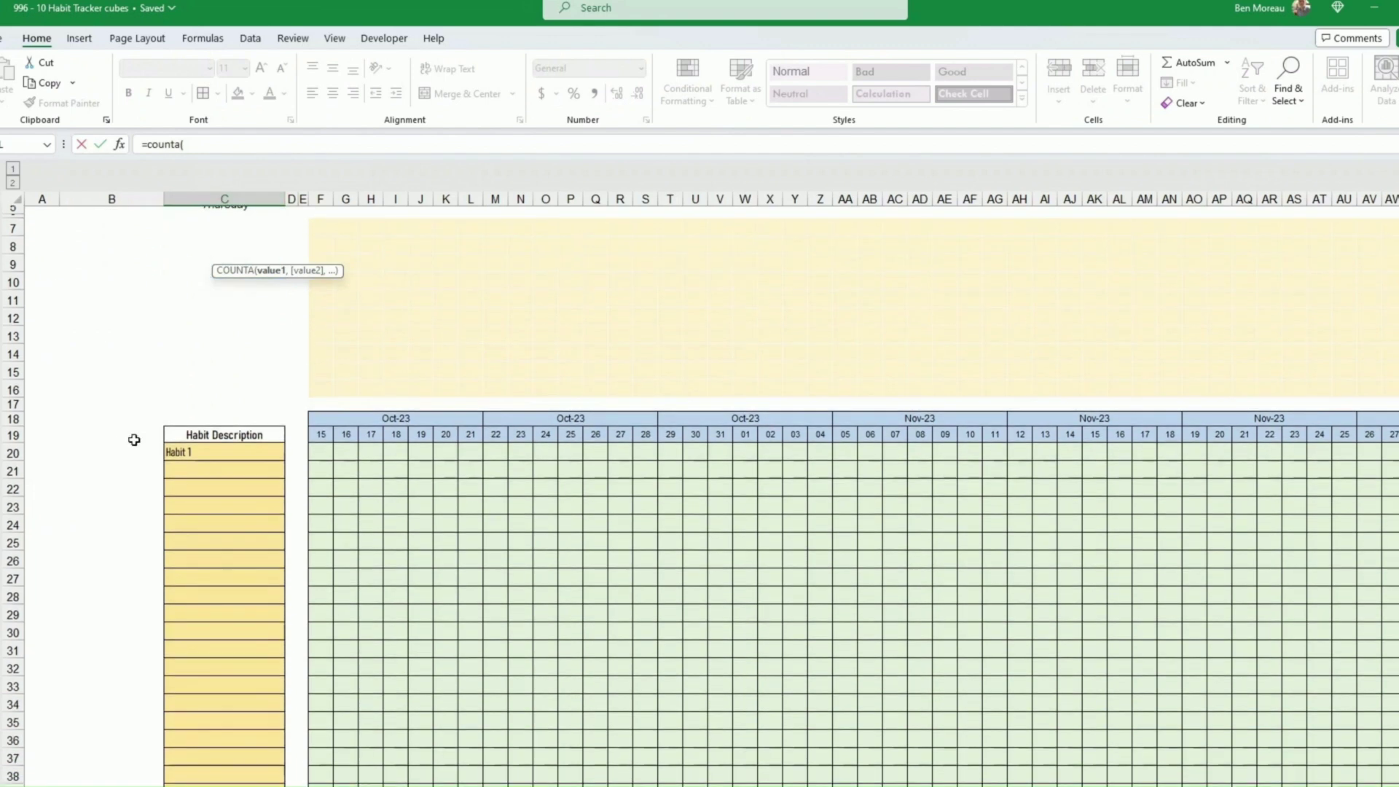
pyautogui.moveTo(203, 449); pyautogui.dragTo(245, 705)
pyautogui.scroll(3, 255, 655)
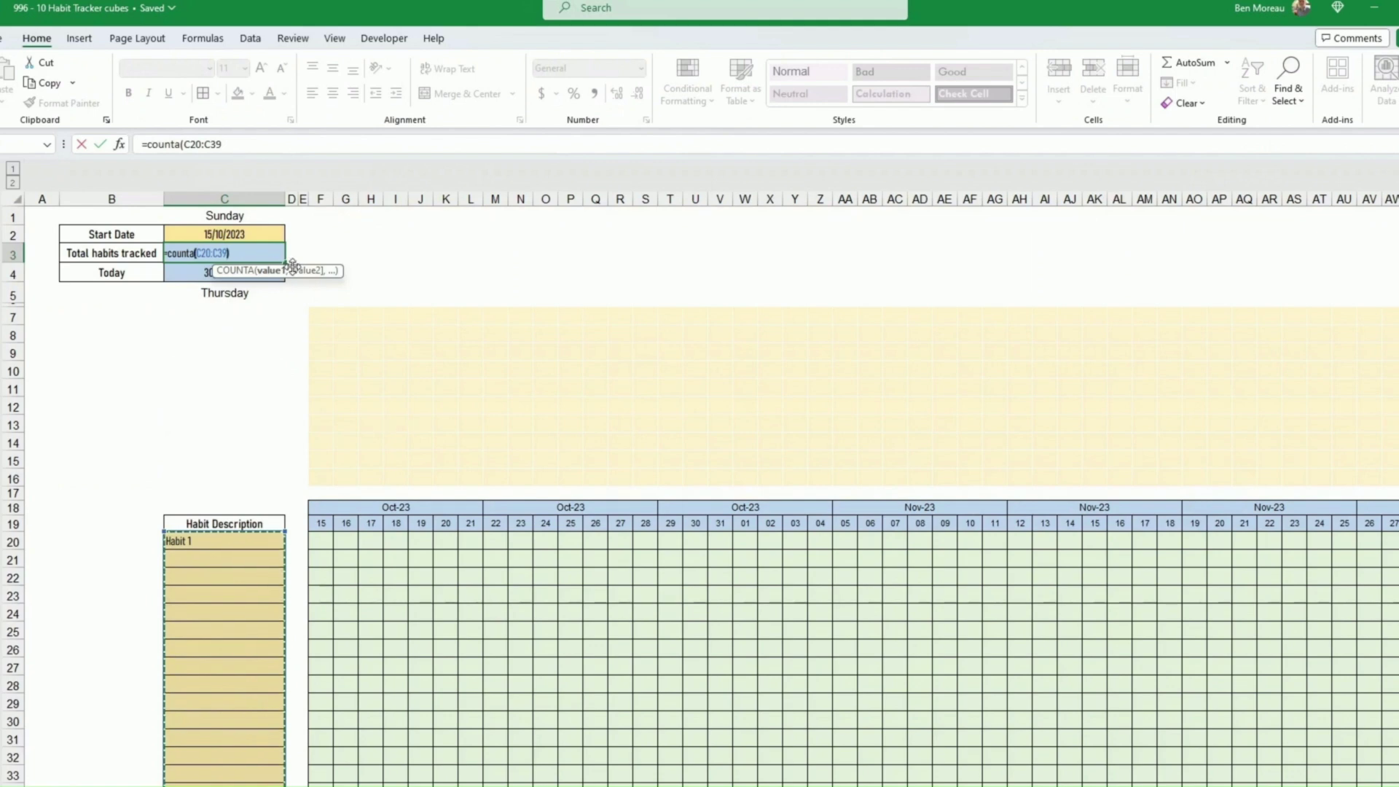
pyautogui.press('Return')
pyautogui.press('Up')
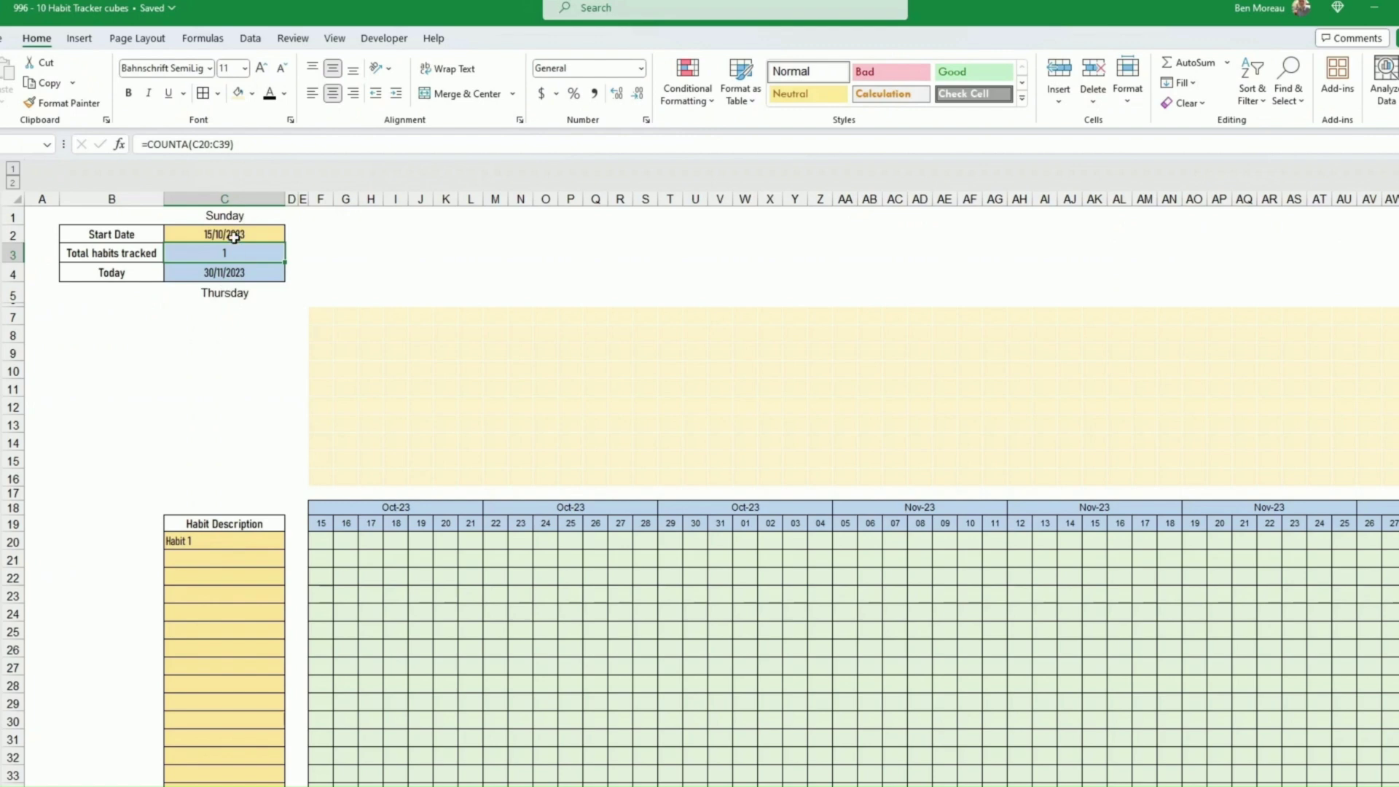
# Step: Fill C20:C33 of the Habit Description column with the habits from Running to Forgiveness, and check the Total habits tracked formula
pyautogui.moveTo(229, 542); pyautogui.dragTo(228, 600)
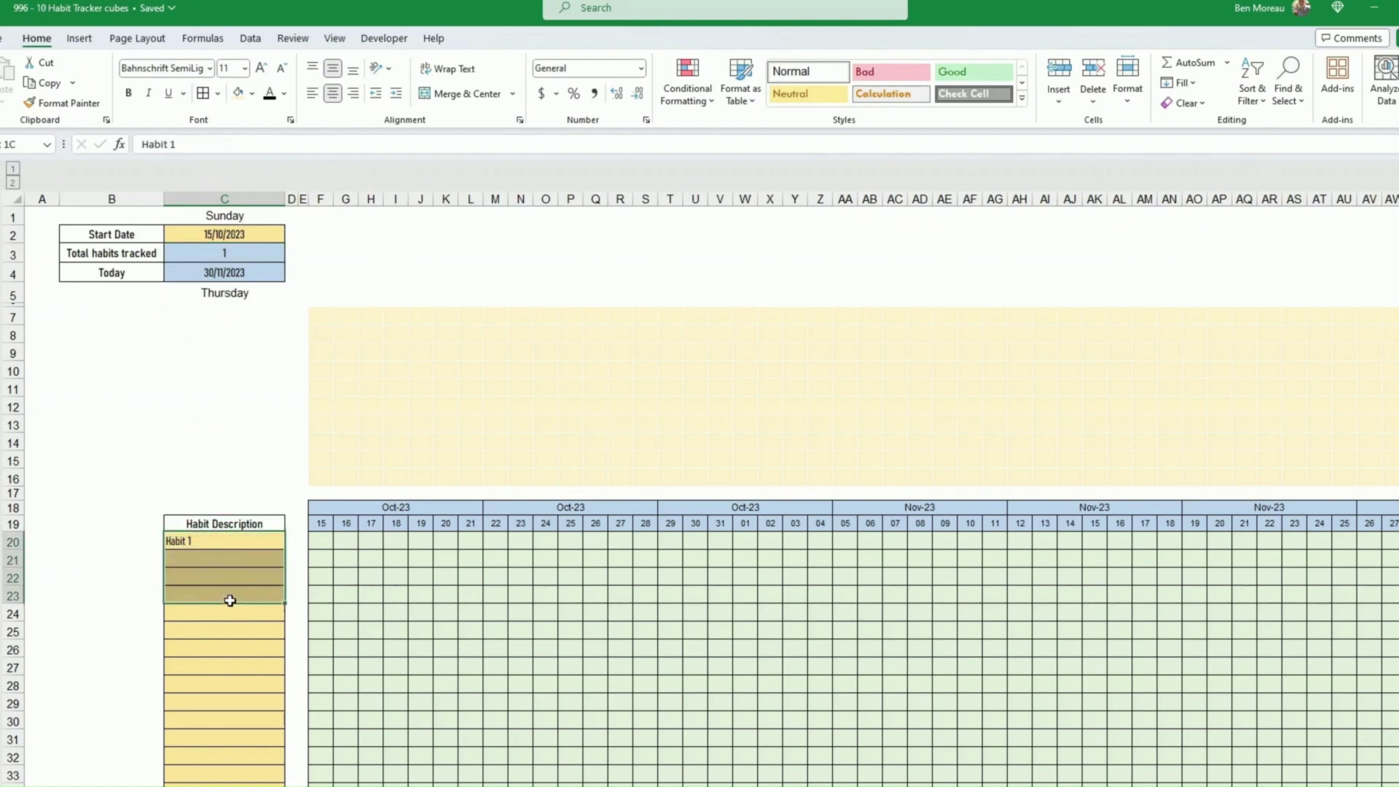
pyautogui.click(233, 596)
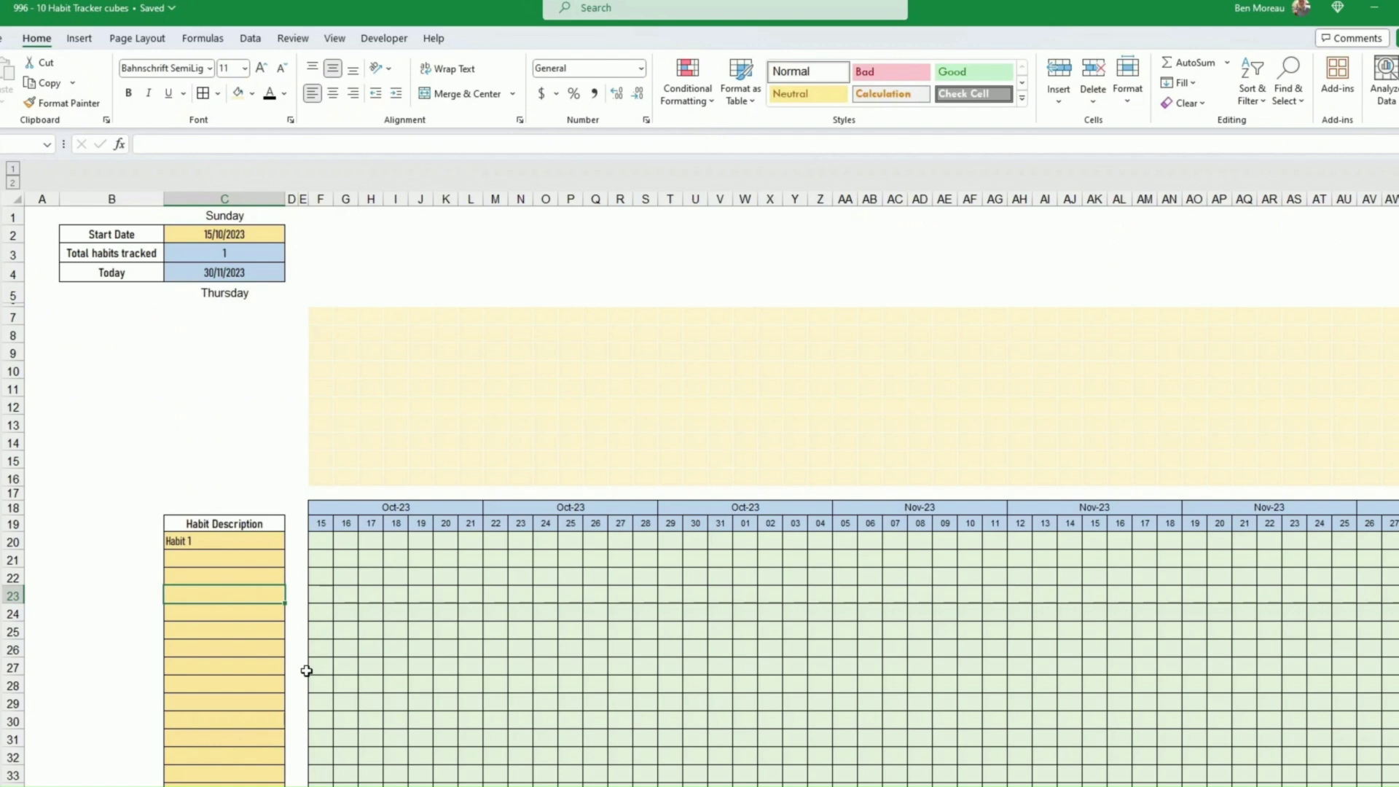
pyautogui.scroll(-3, 330, 681)
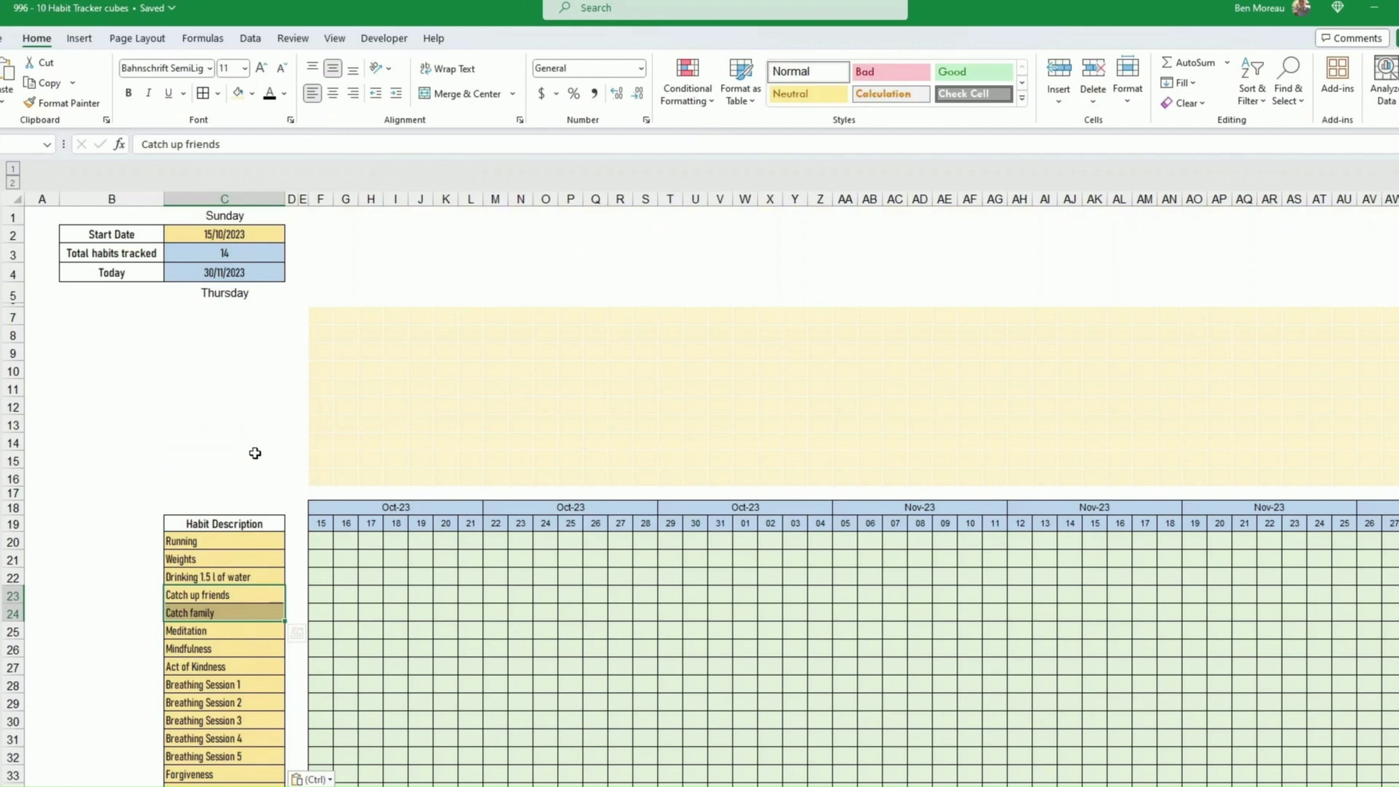
pyautogui.click(255, 459)
pyautogui.click(218, 252)
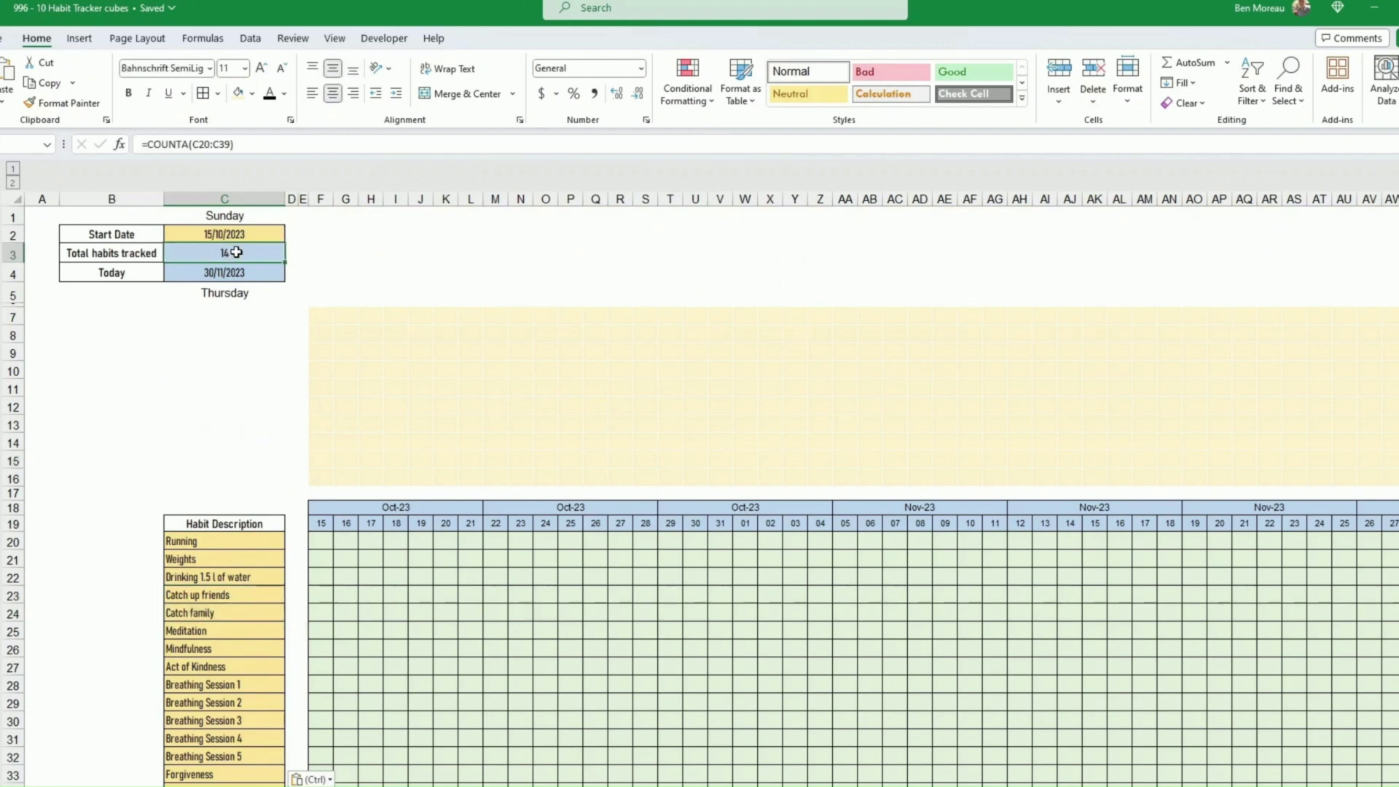
pyautogui.click(252, 389)
pyautogui.click(249, 535)
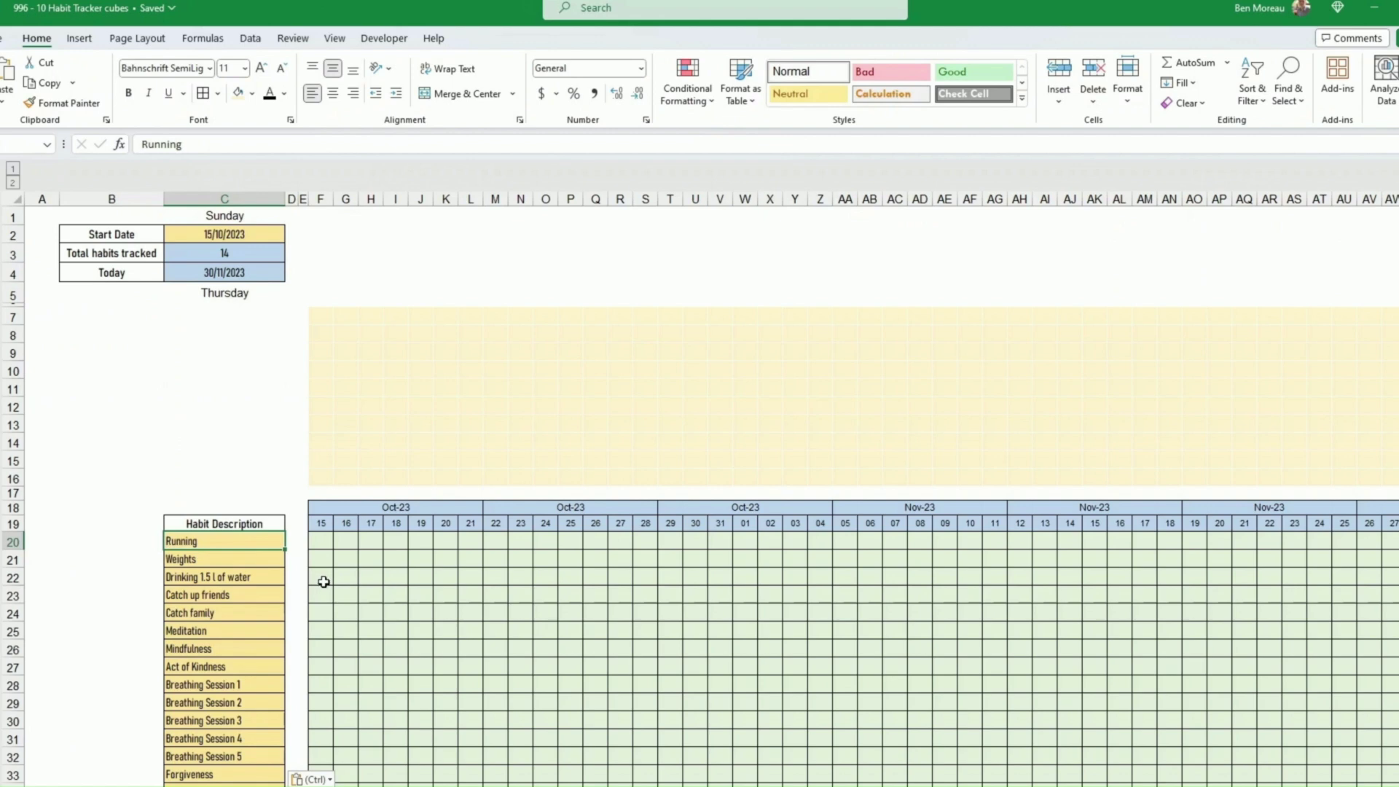
# Step: Start a conditional formatting rule on the tracking grid, from F20 down to row 39, that formats only cells with No Blanks
pyautogui.click(322, 576)
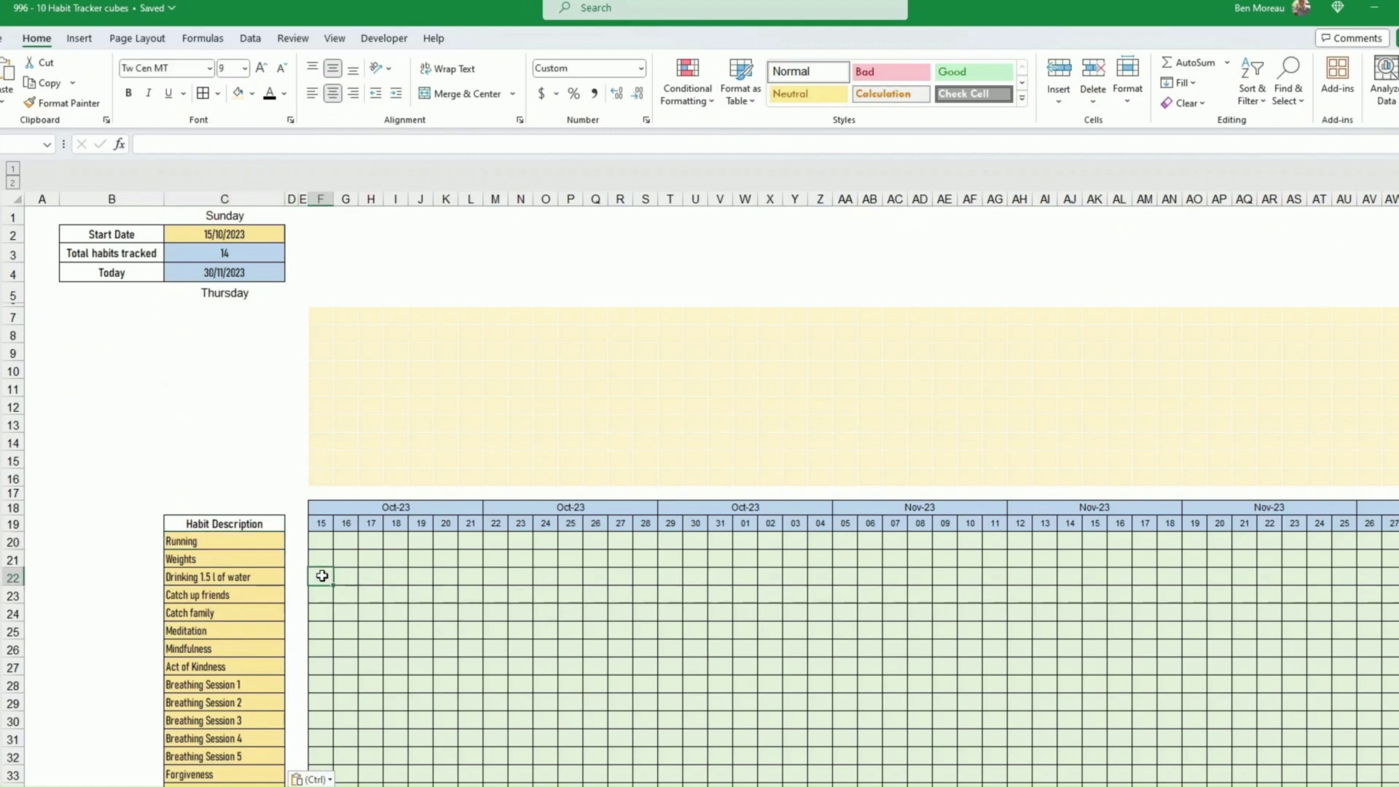
pyautogui.scroll(-3, 322, 575)
pyautogui.moveTo(322, 405); pyautogui.dragTo(1395, 764)
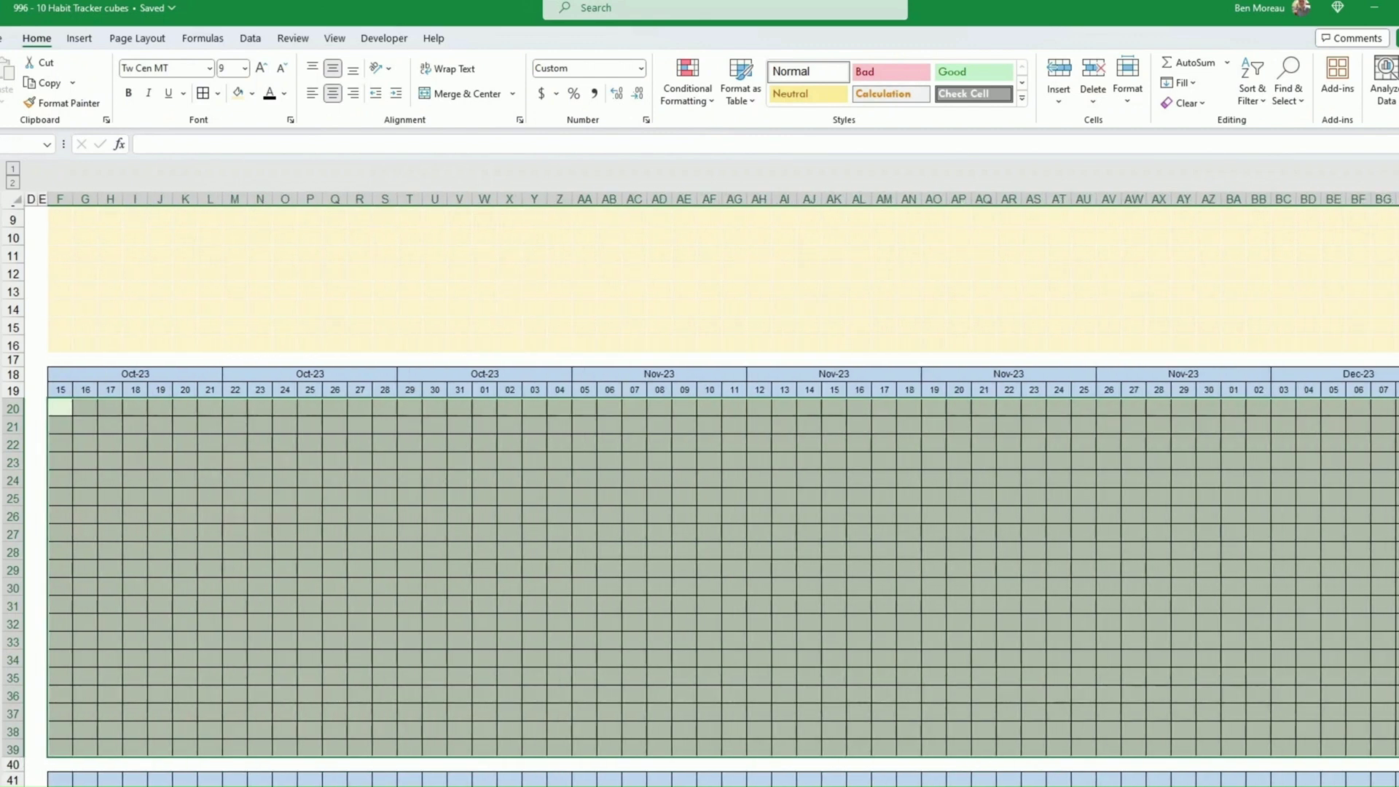
pyautogui.hscroll(-3, 711, 488)
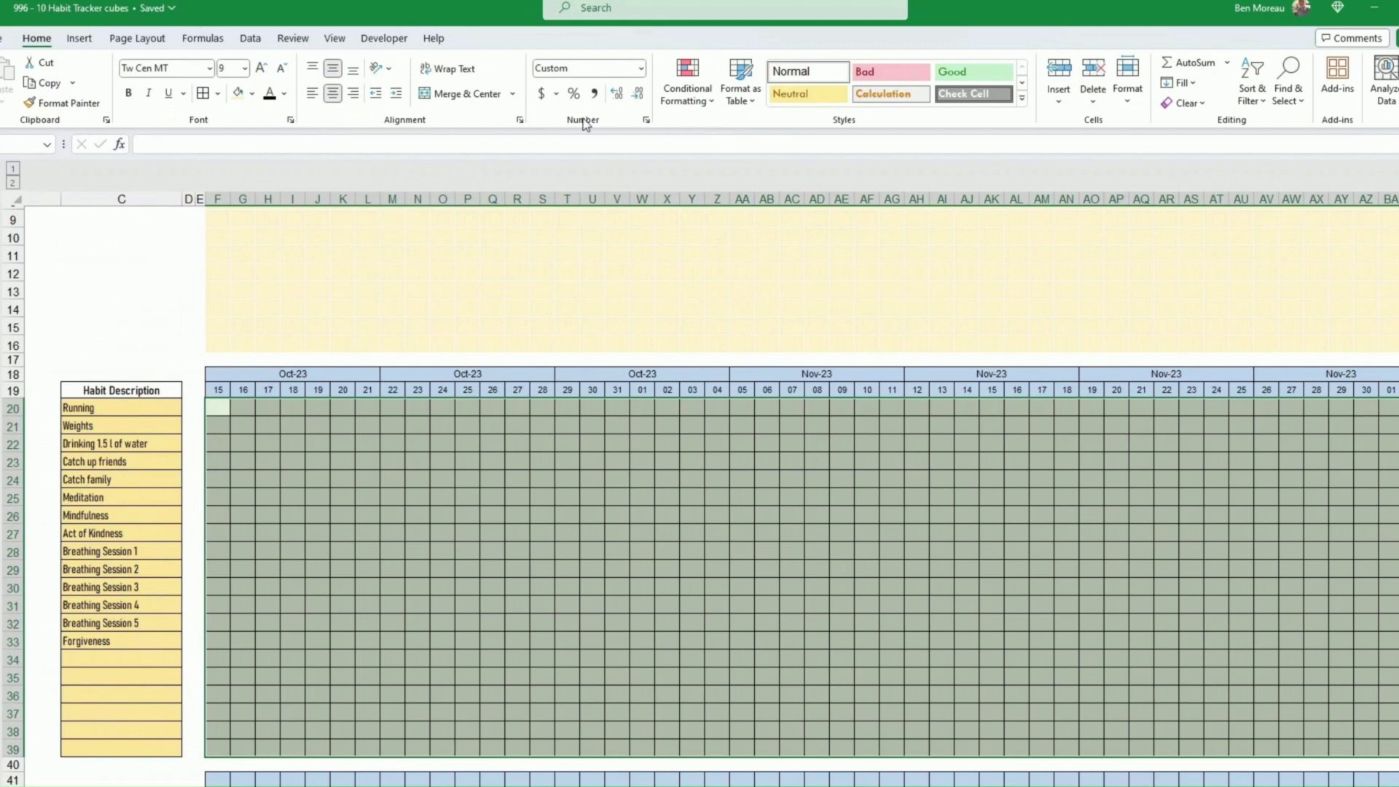
pyautogui.click(690, 100)
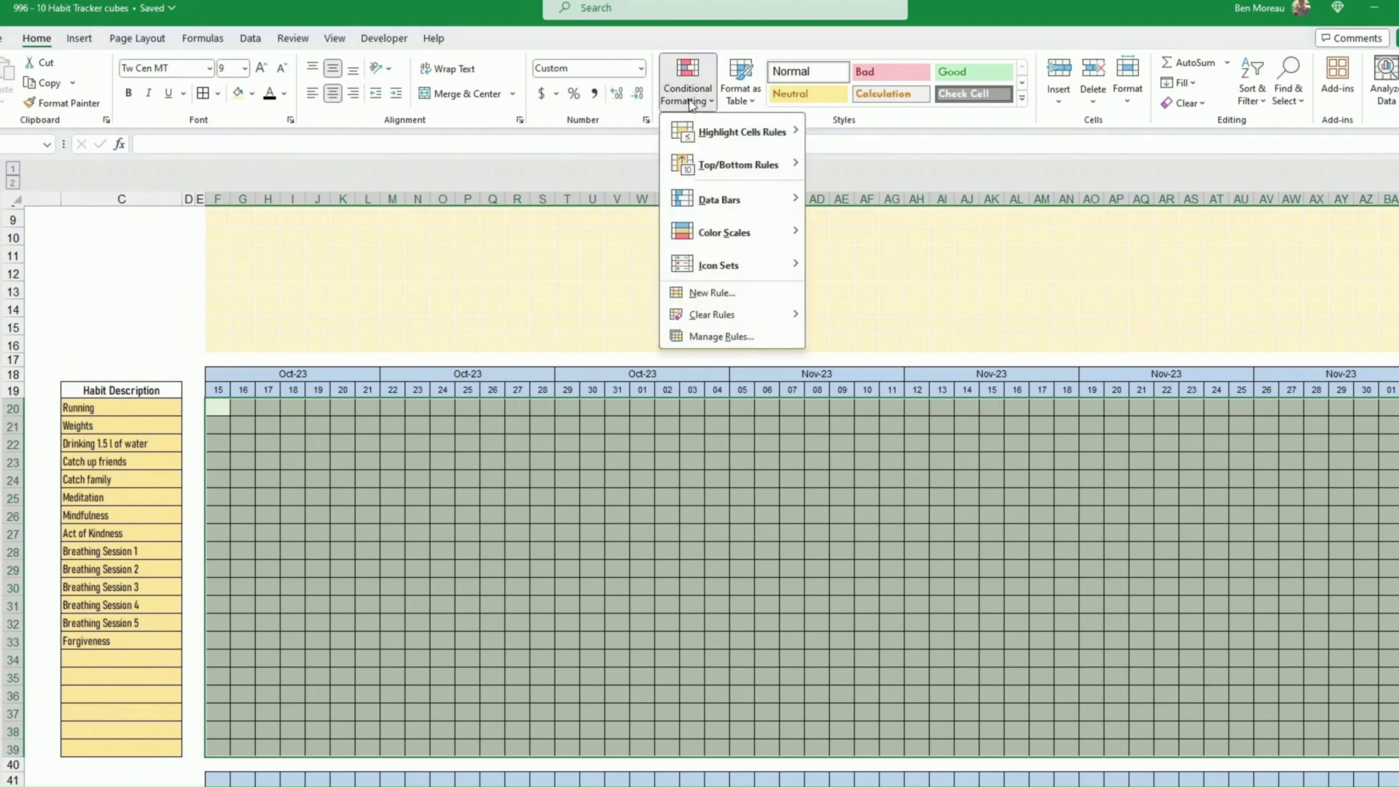
pyautogui.click(712, 292)
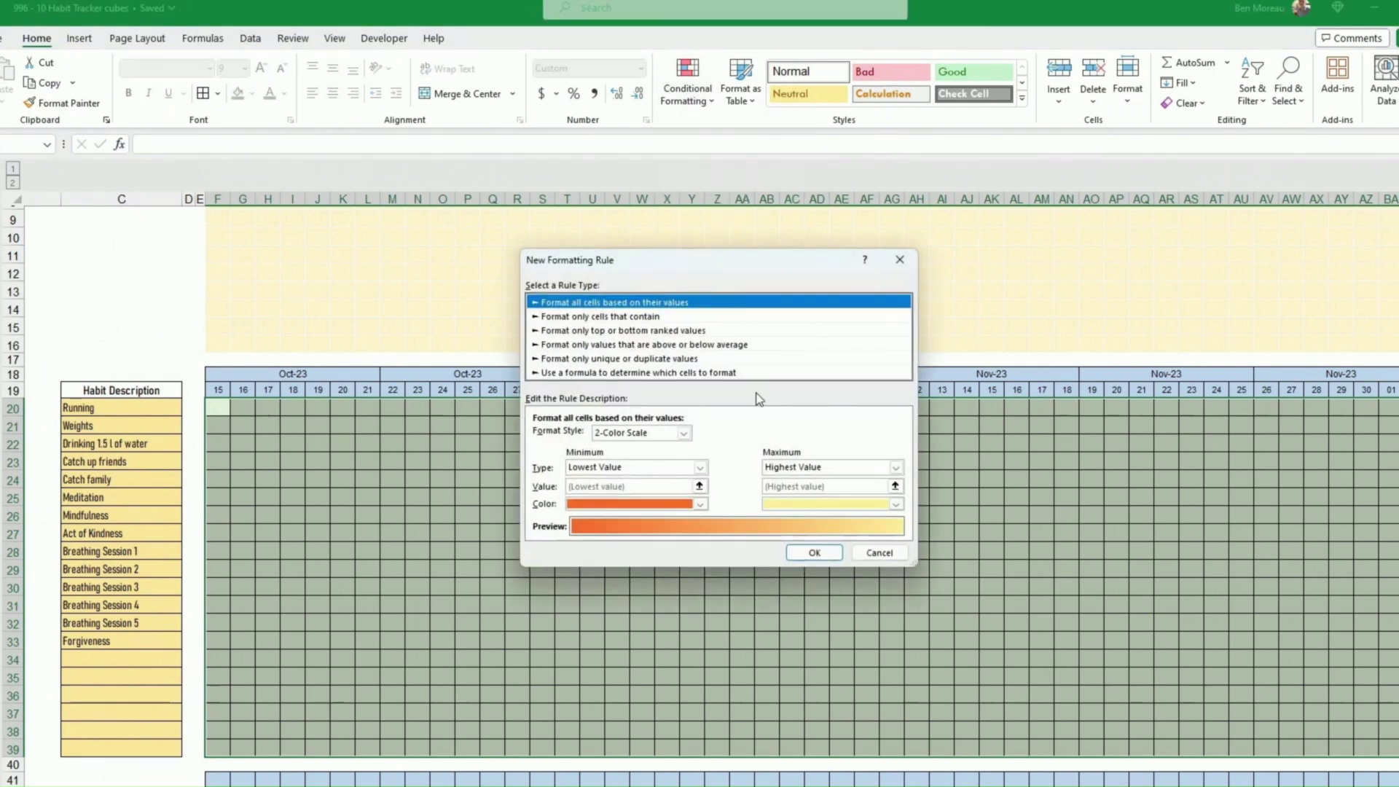
pyautogui.click(596, 317)
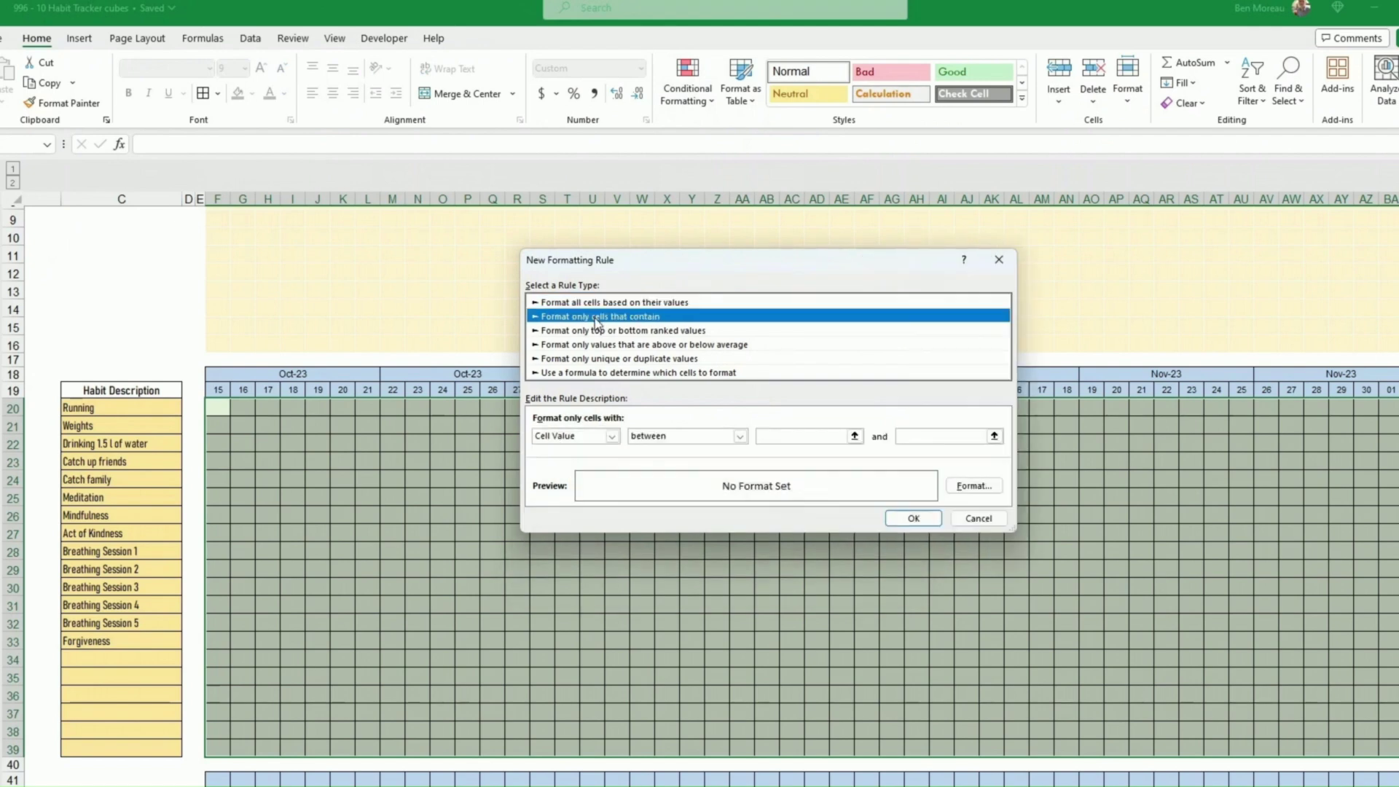
pyautogui.click(618, 437)
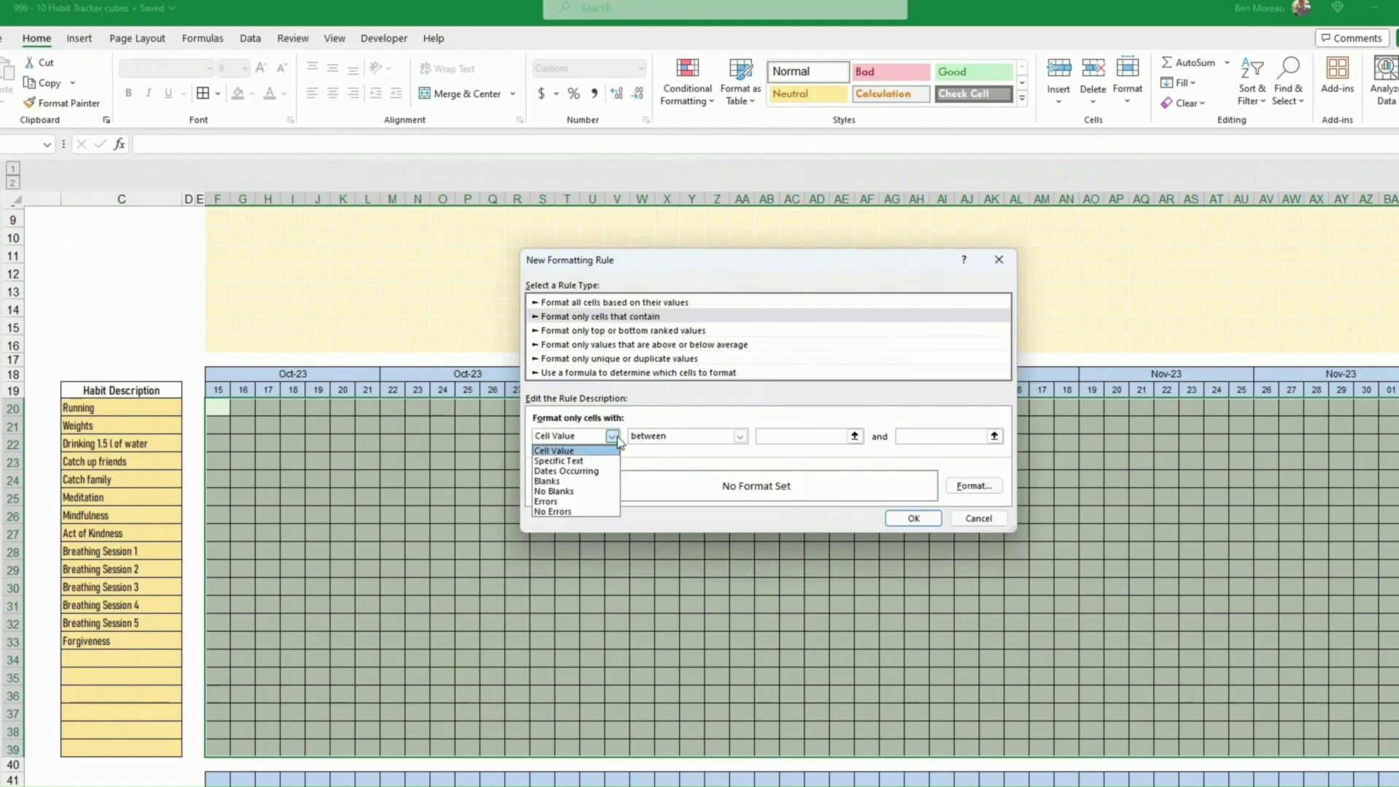
pyautogui.click(578, 492)
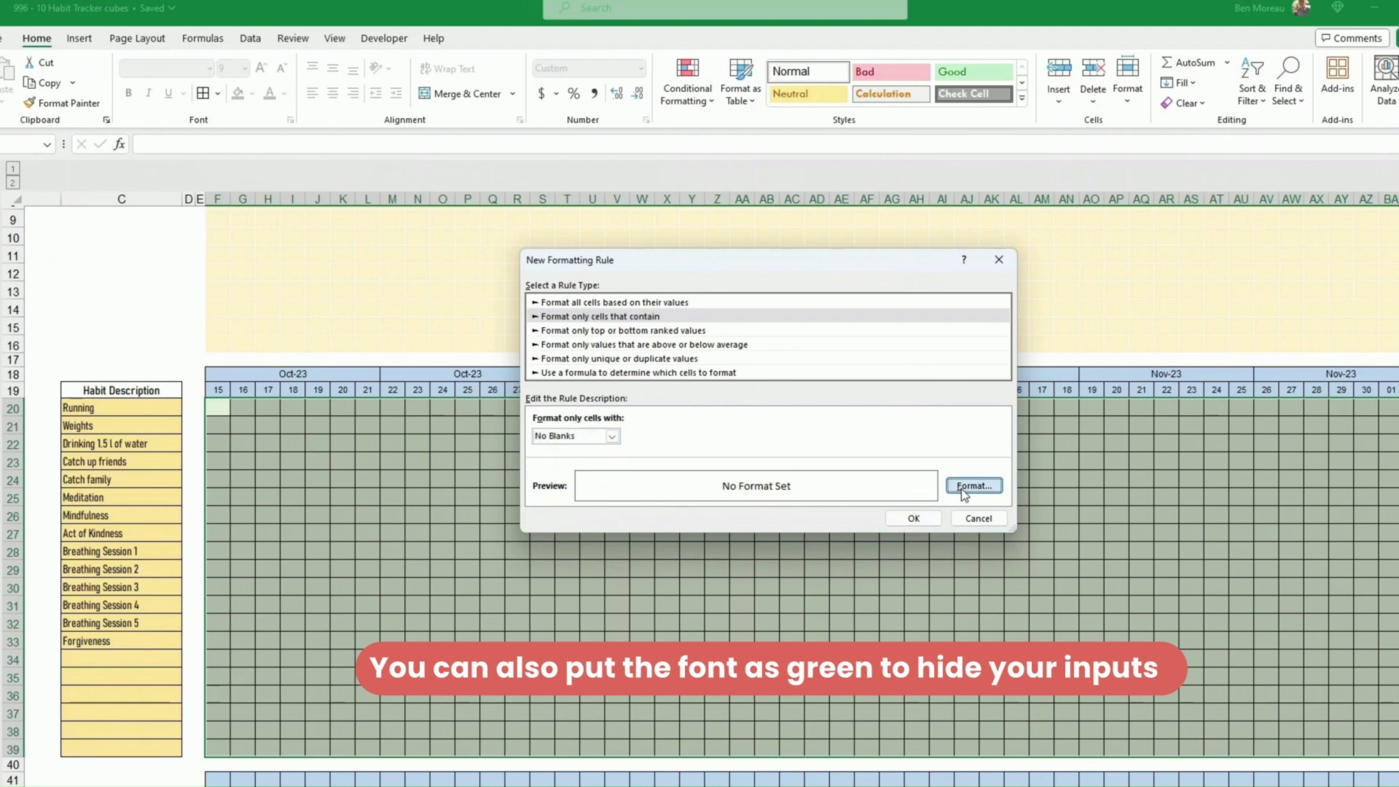
# Step: Give the No Blanks rule a dark green background fill and apply it to the grid
pyautogui.click(960, 486)
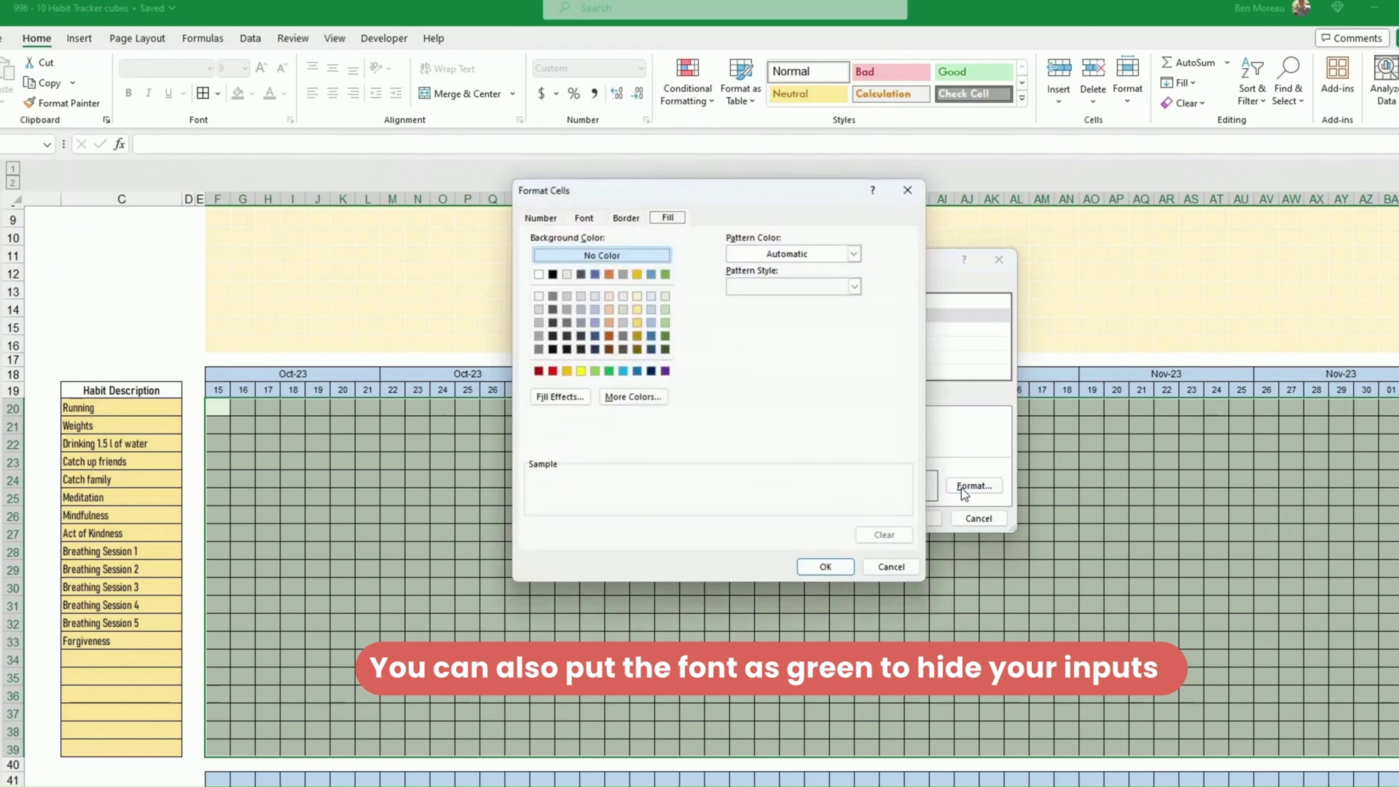
pyautogui.click(666, 337)
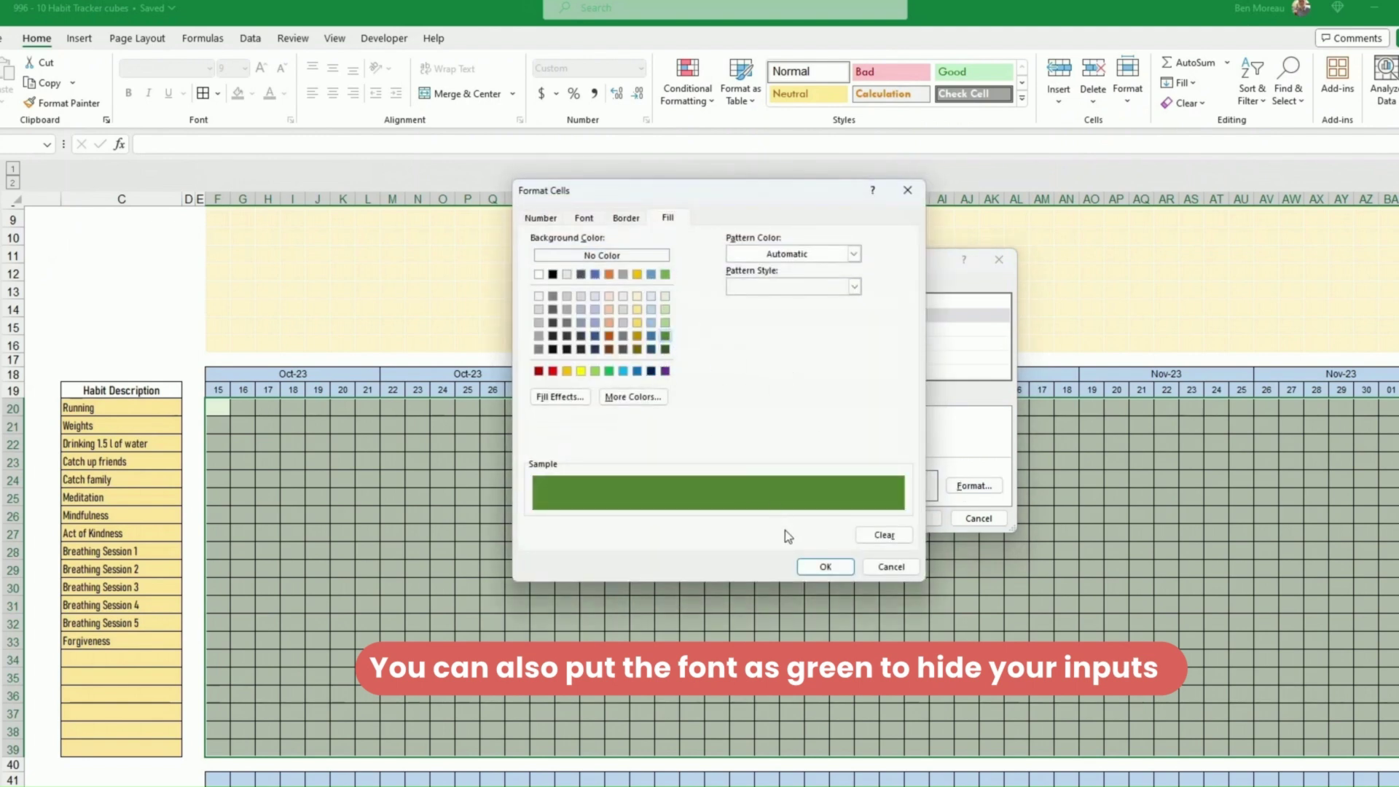
pyautogui.click(823, 566)
pyautogui.click(910, 518)
# Step: Try out the rule in the 16 October column by entering 1, 1 and 2 in G23:G25 and a value in G27
pyautogui.click(251, 467)
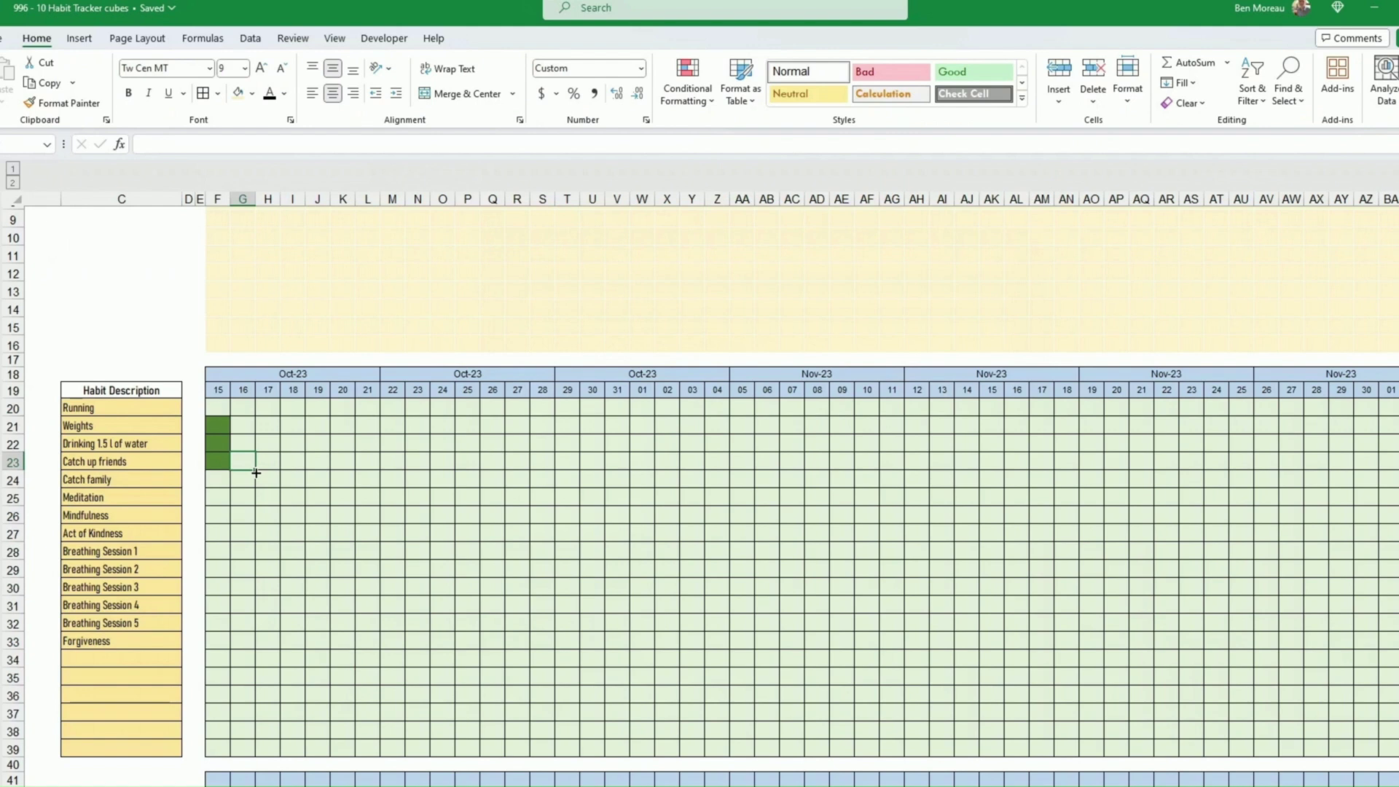
pyautogui.write('1')
pyautogui.press('Return')
pyautogui.write('1')
pyautogui.press('Return')
pyautogui.write('2')
pyautogui.press('Return')
pyautogui.press('Return')
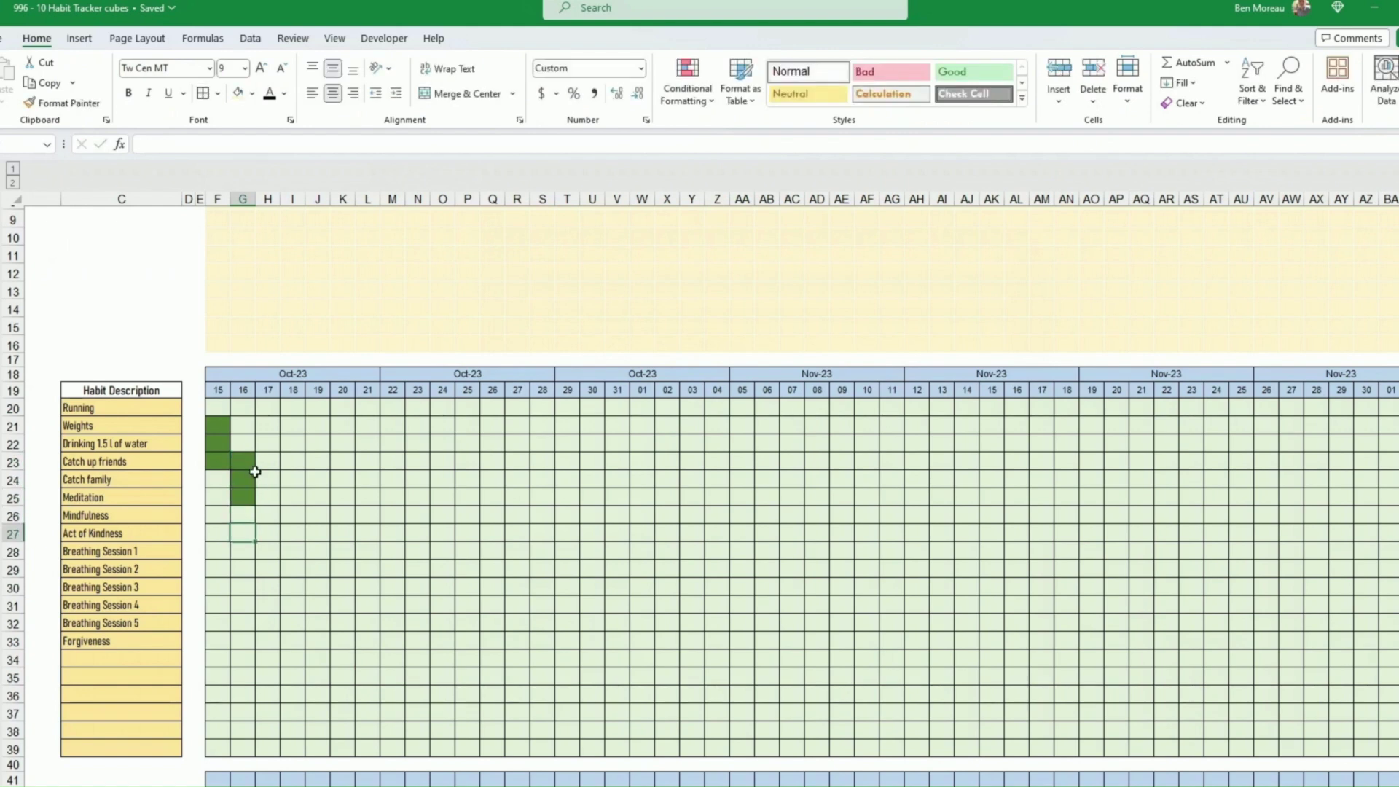
pyautogui.press('Return')
pyautogui.click(394, 512)
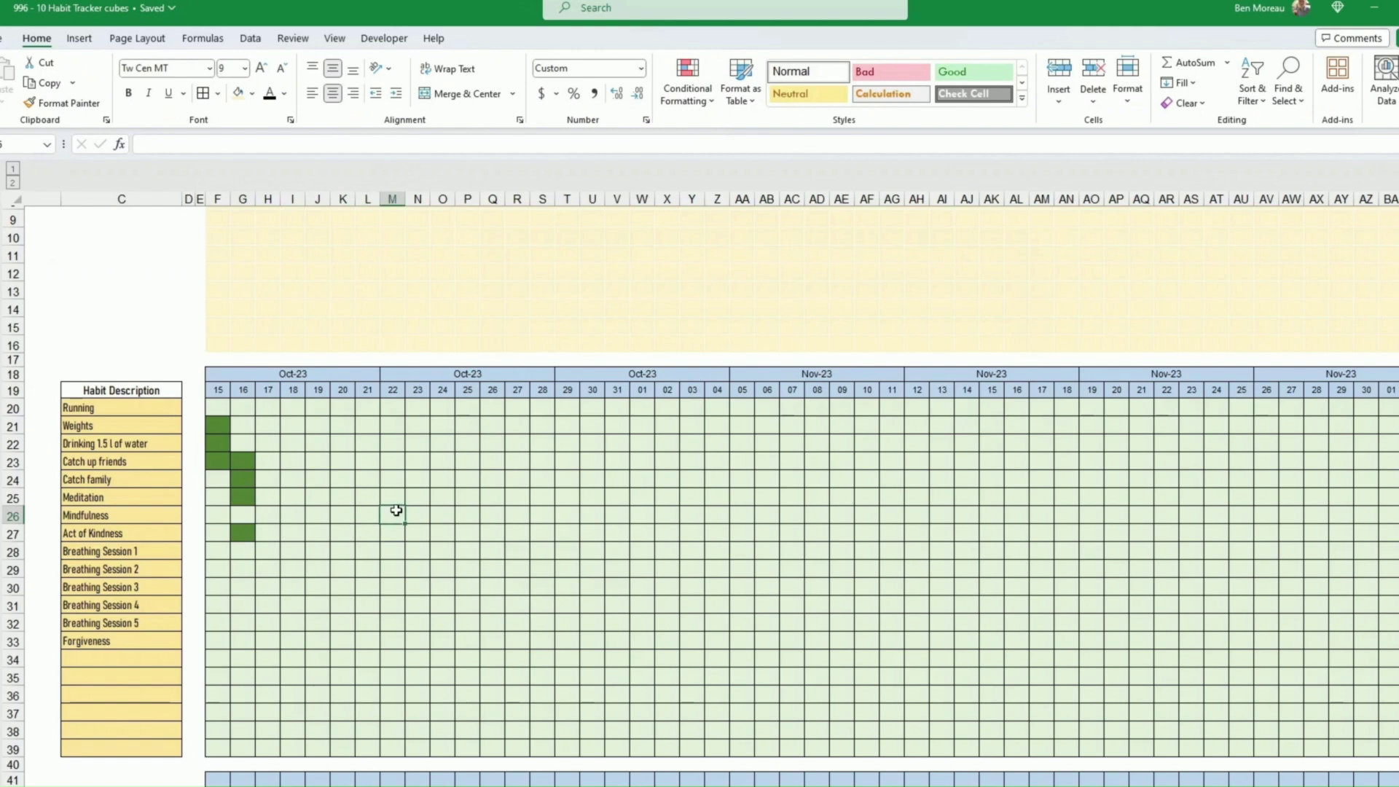
# Step: Enter =COUNTA(F20:F39) in F41 to count the day's completed habits, and fill the formula across row 41
pyautogui.scroll(2, 335, 456)
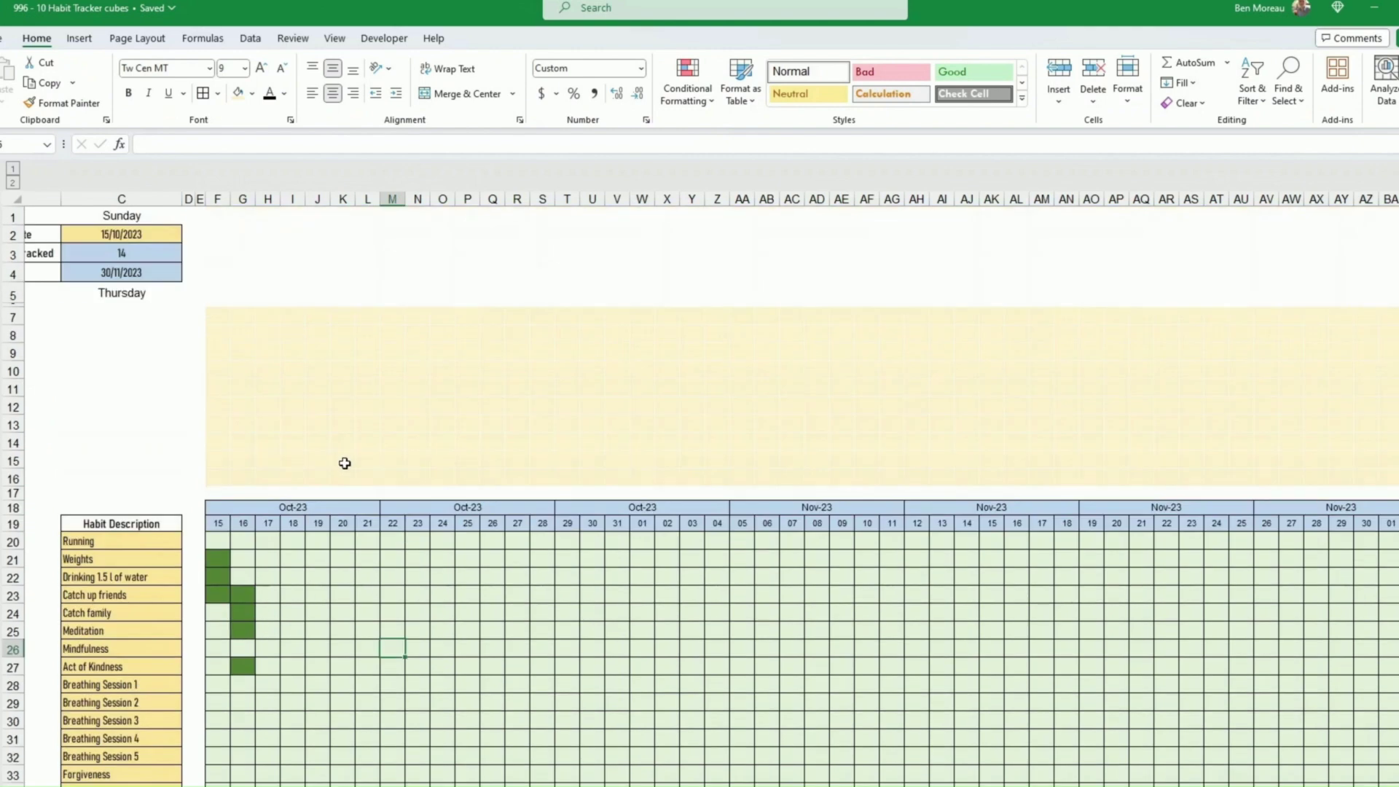
pyautogui.scroll(-3, 345, 464)
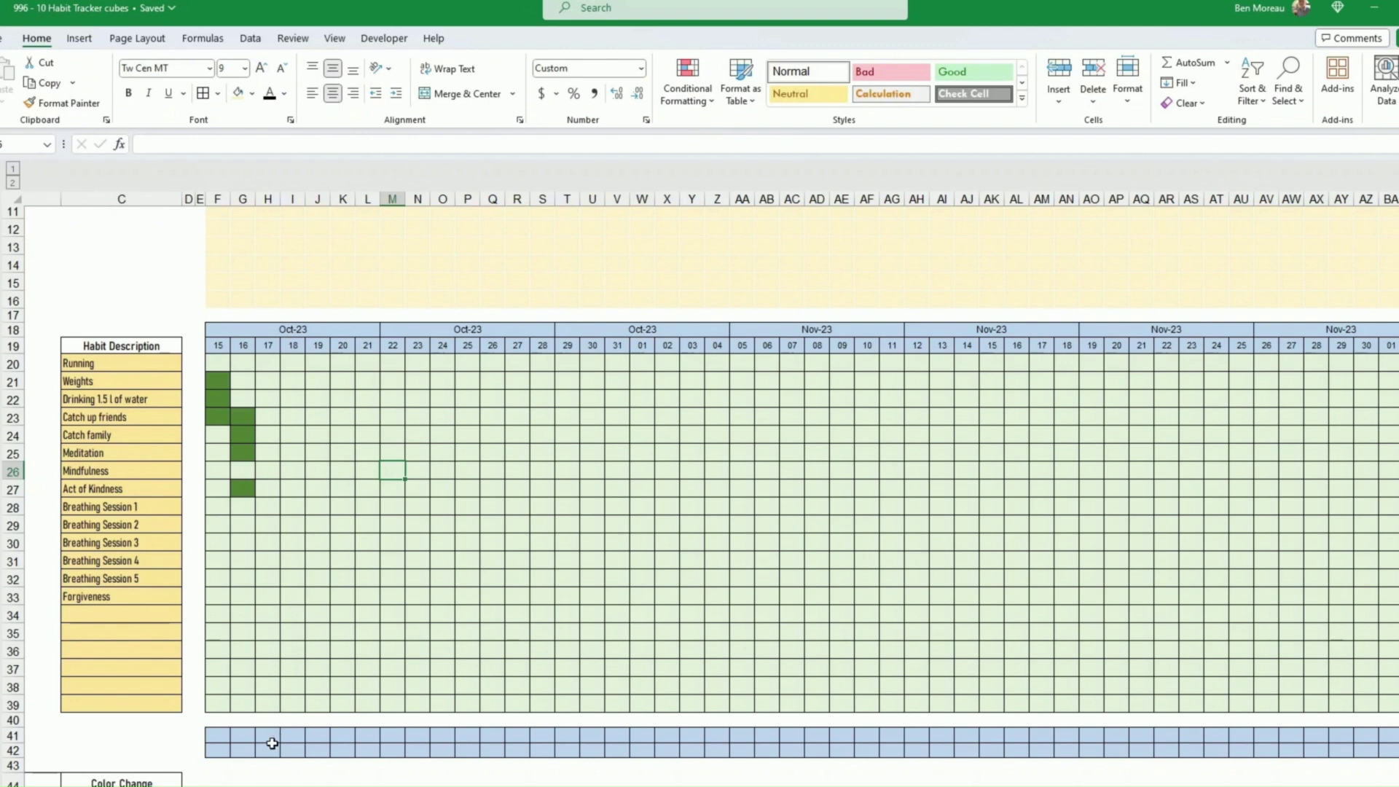
pyautogui.click(219, 738)
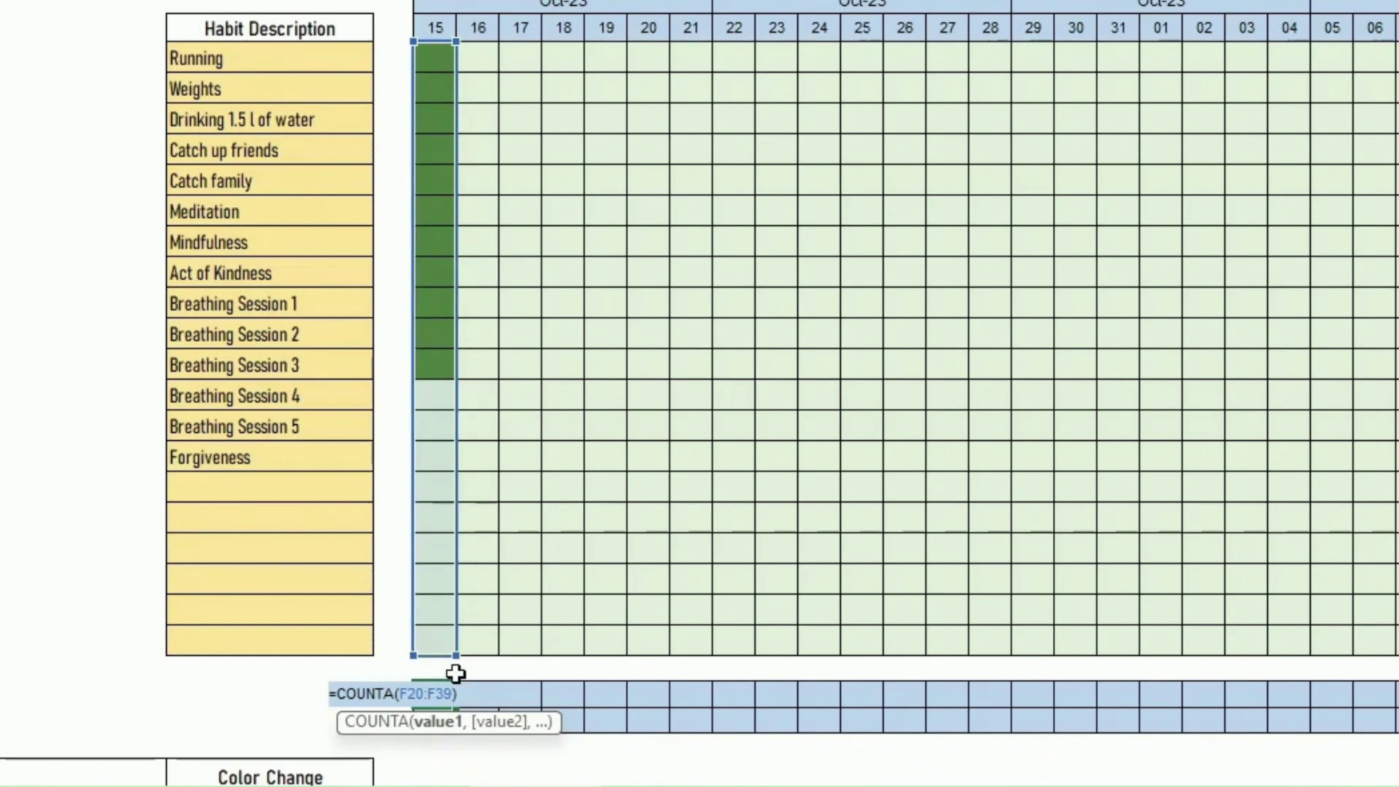
pyautogui.press('Return')
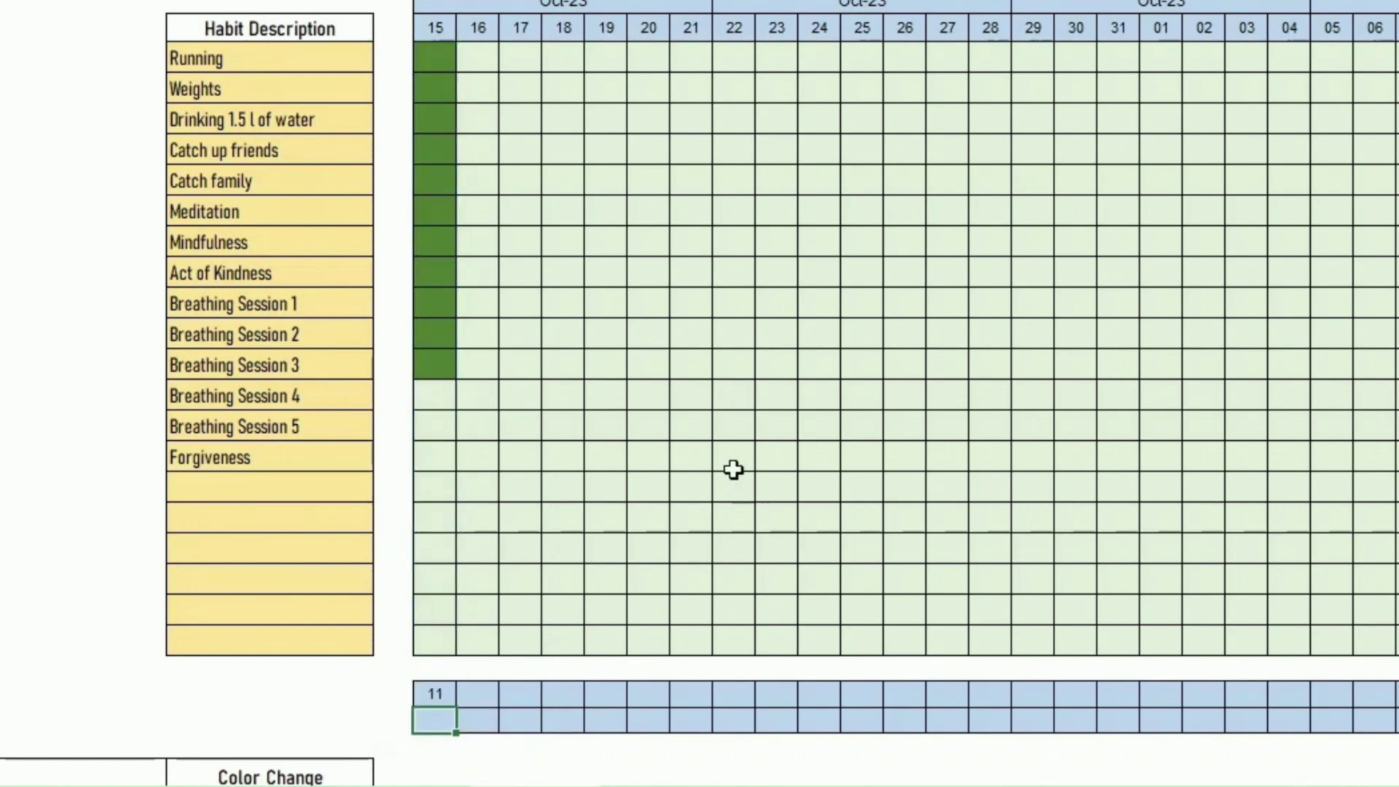
pyautogui.click(451, 697)
pyautogui.moveTo(461, 711); pyautogui.dragTo(1397, 715)
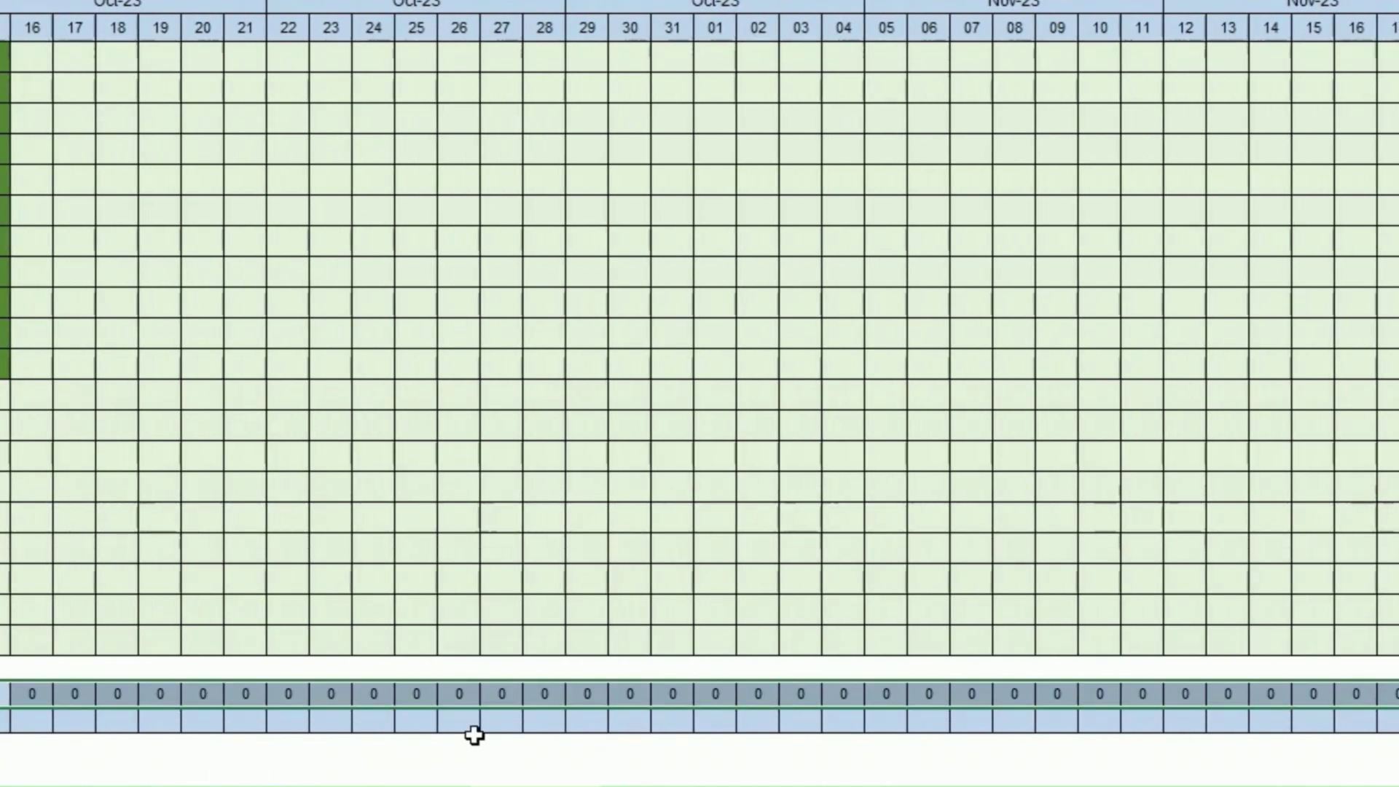
pyautogui.click(340, 720)
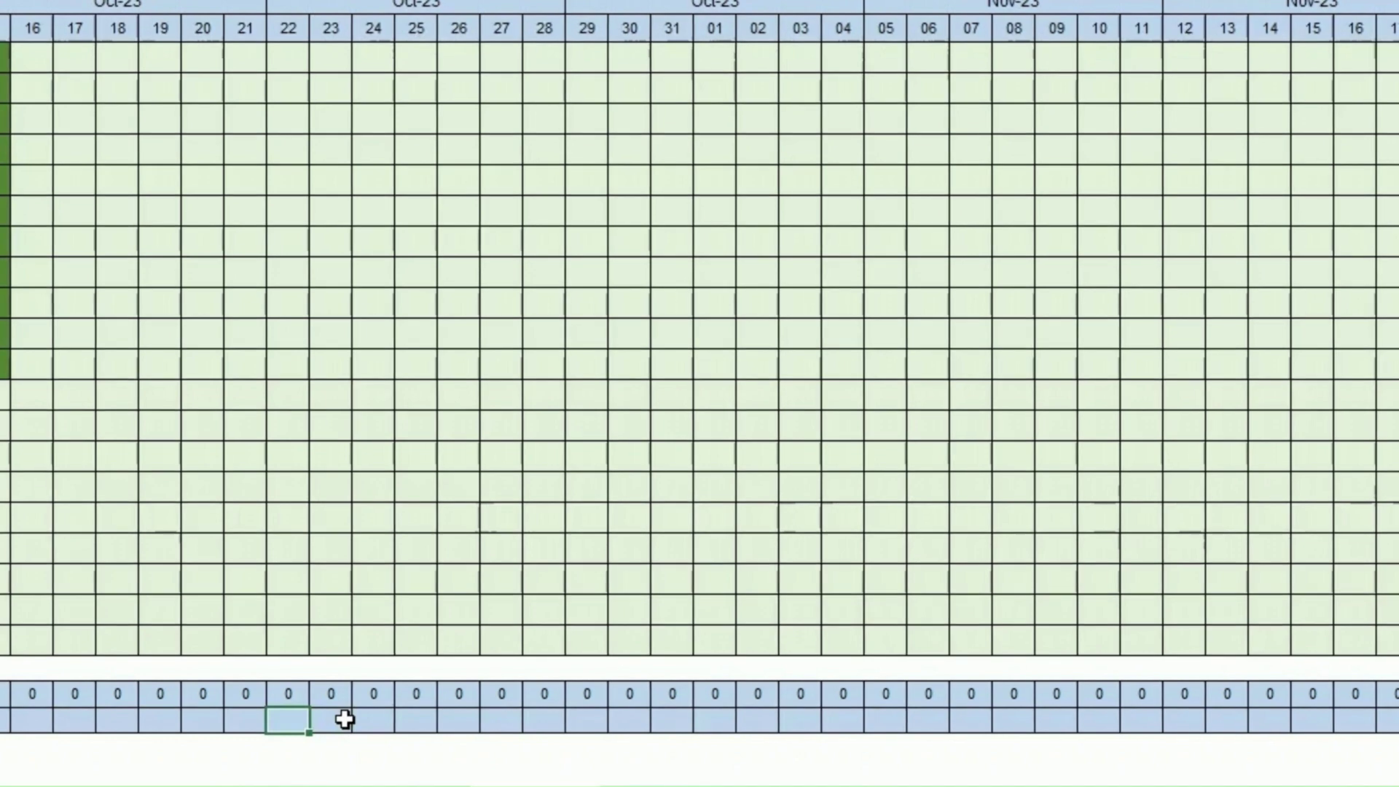
# Step: Enter =F41/C3 in F42 for the day's completion rate and format the cell as a percentage
pyautogui.press('Home')
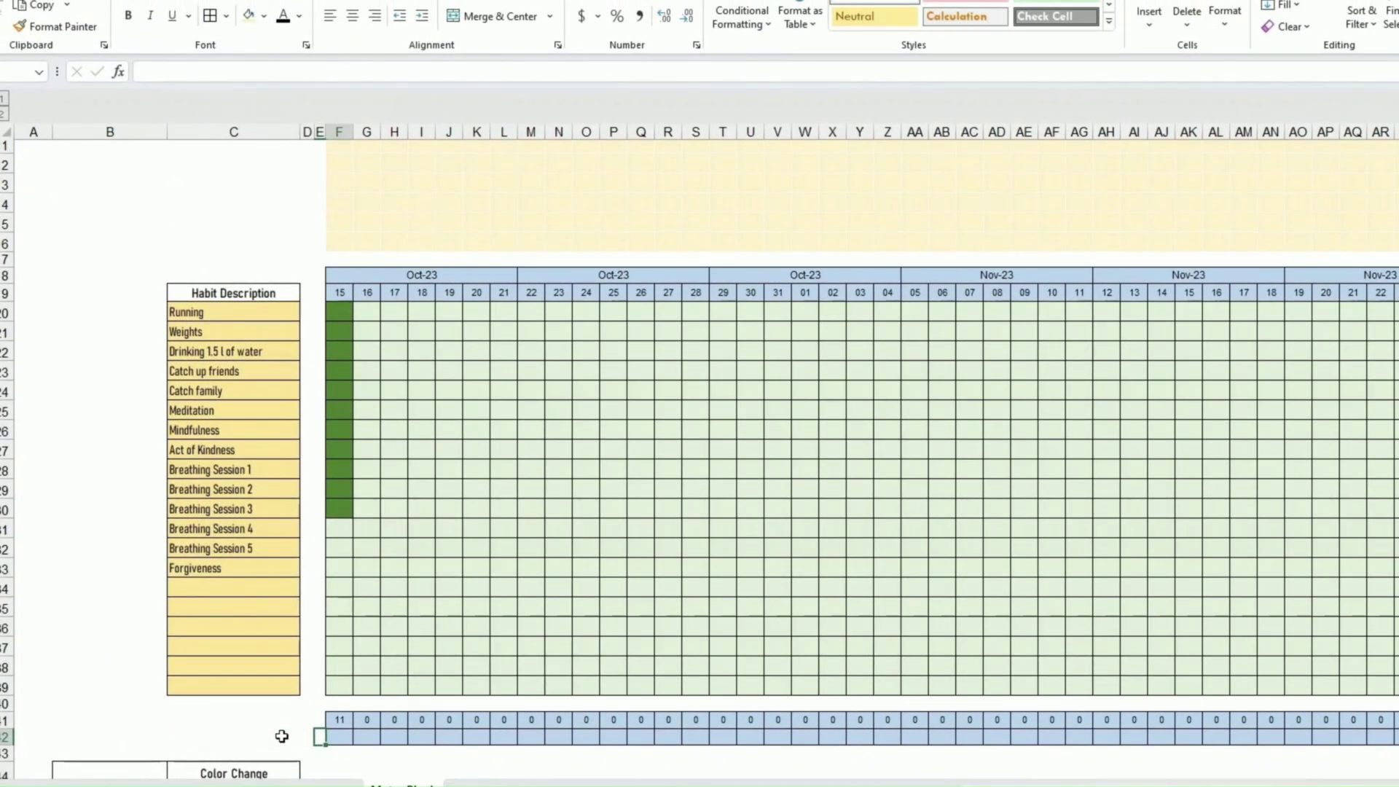
pyautogui.scroll(4, 299, 731)
pyautogui.click(367, 189)
pyautogui.moveTo(343, 261); pyautogui.dragTo(335, 428)
pyautogui.scroll(-3, 356, 521)
pyautogui.click(347, 734)
pyautogui.write('=')
pyautogui.press('Up')
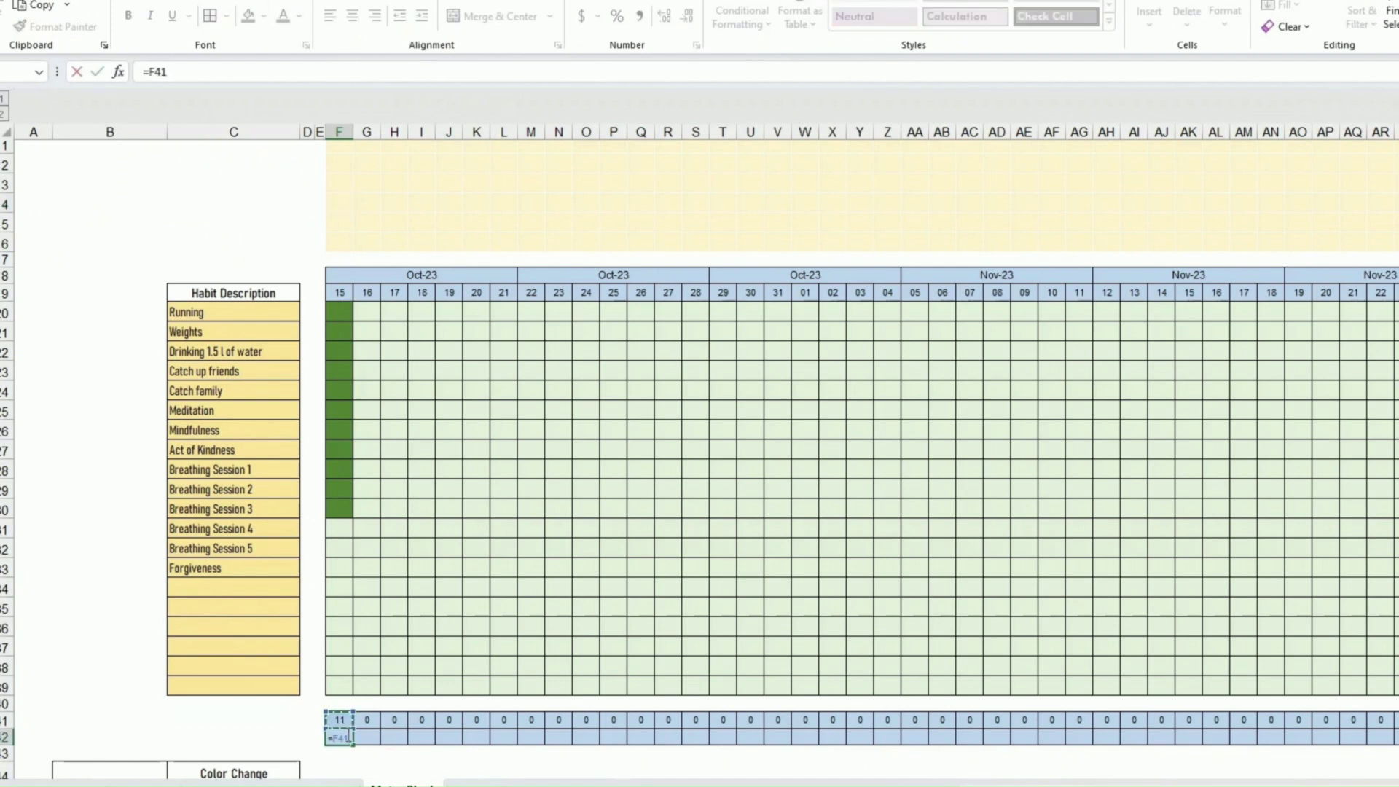
pyautogui.write('/')
pyautogui.scroll(3, 356, 599)
pyautogui.click(231, 189)
pyautogui.press('Return')
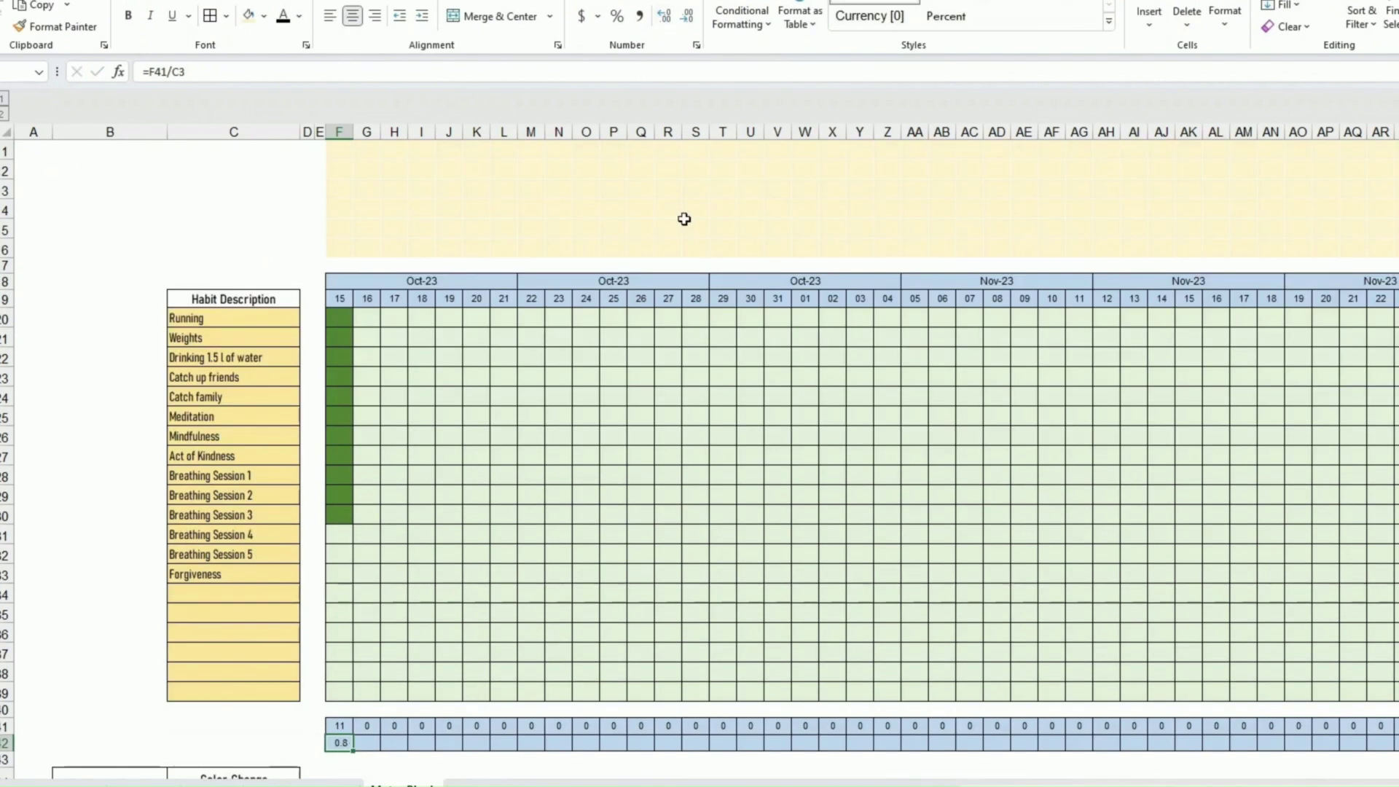
pyautogui.click(617, 18)
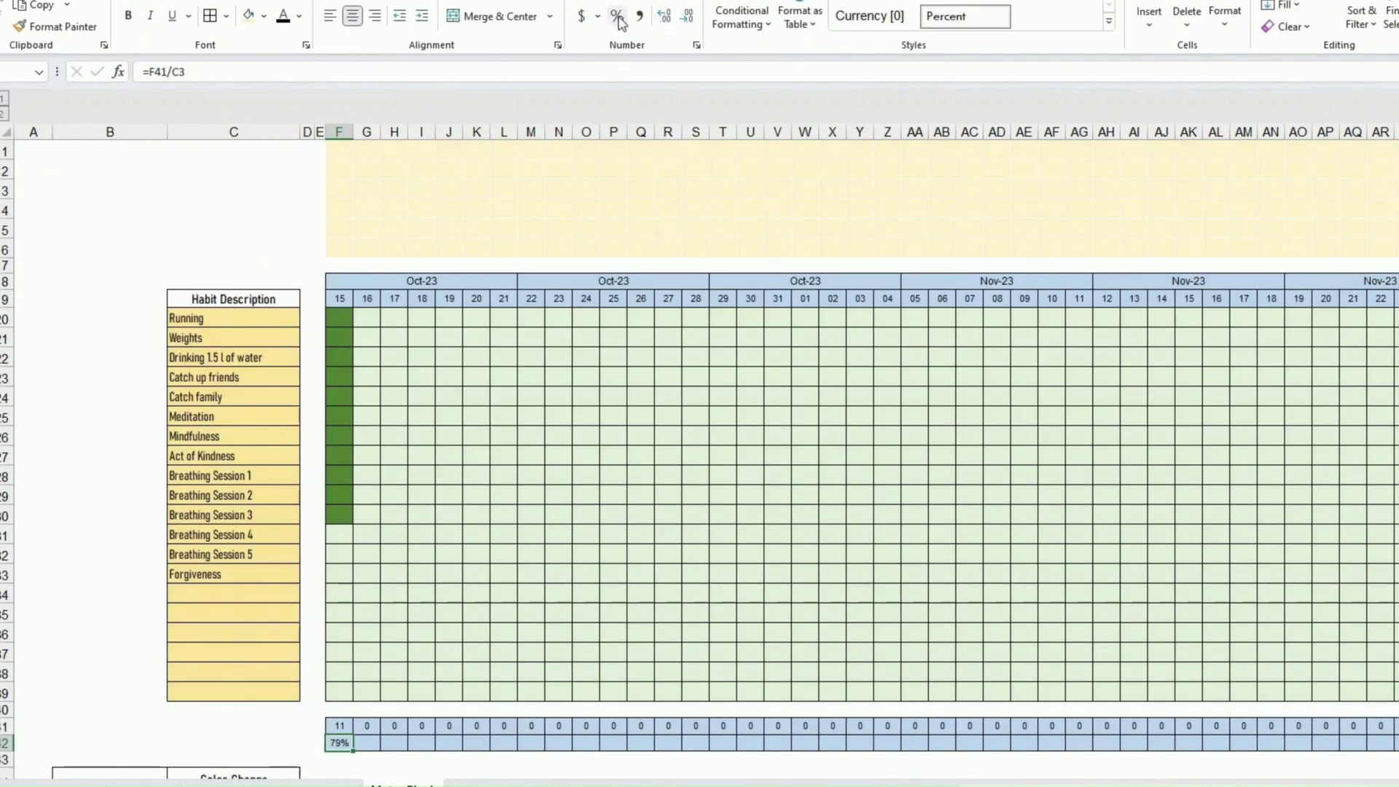
pyautogui.hotkey('ctrl', 'c')
pyautogui.hscroll(2, 156, 746)
pyautogui.click(162, 743)
pyautogui.click(30, 743)
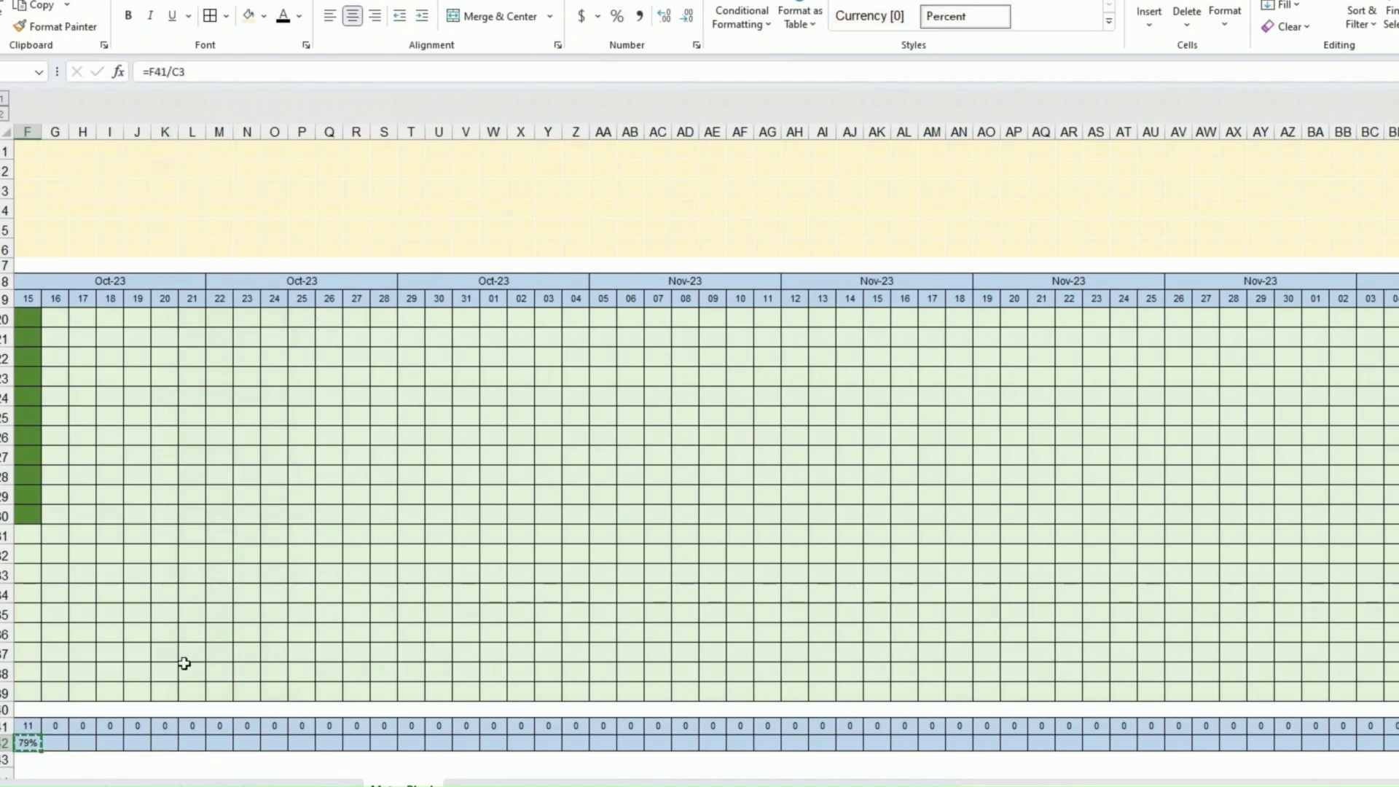
pyautogui.hscroll(-2, 699, 452)
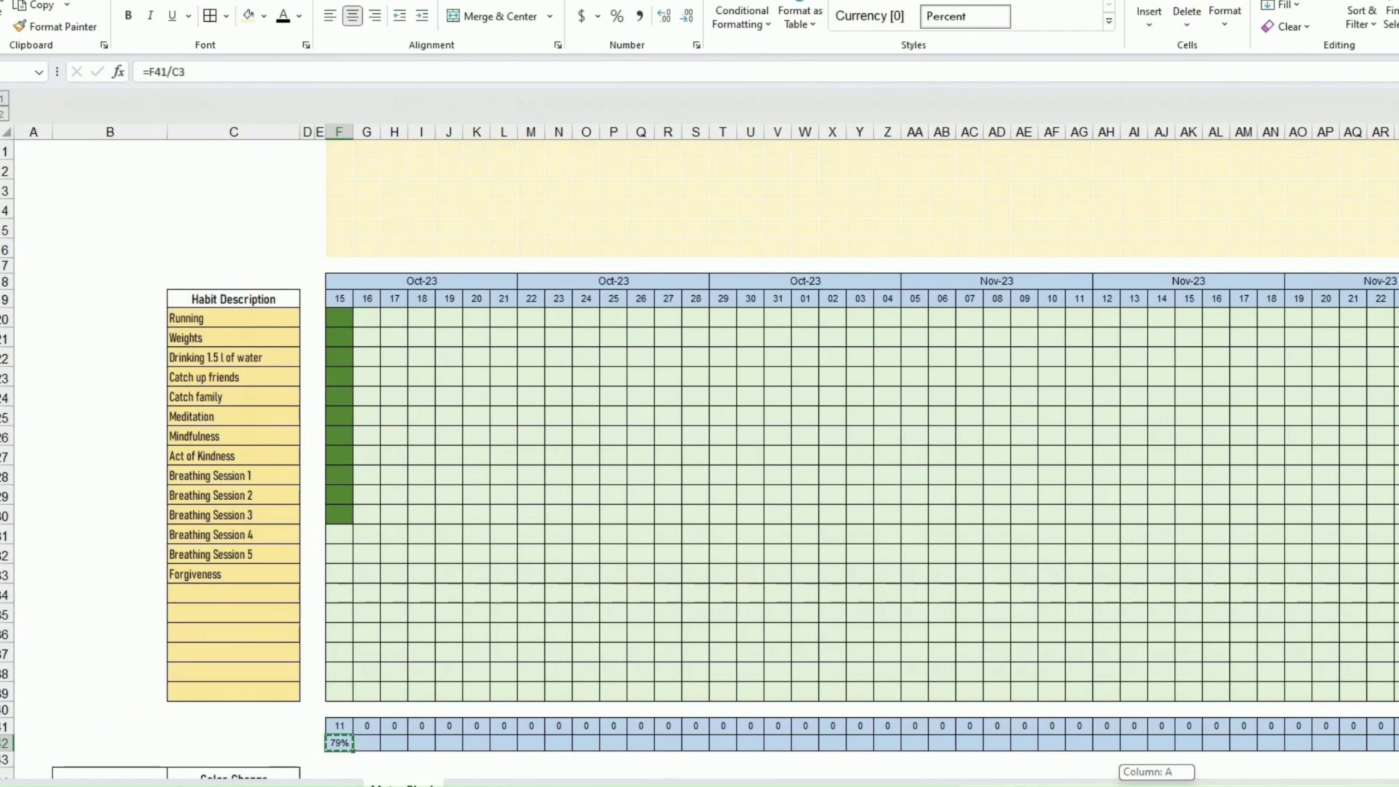
# Step: Make the C3 reference in F42 absolute as =F41/$C$3 and fill the formula across row 42
pyautogui.scroll(3, 167, 202)
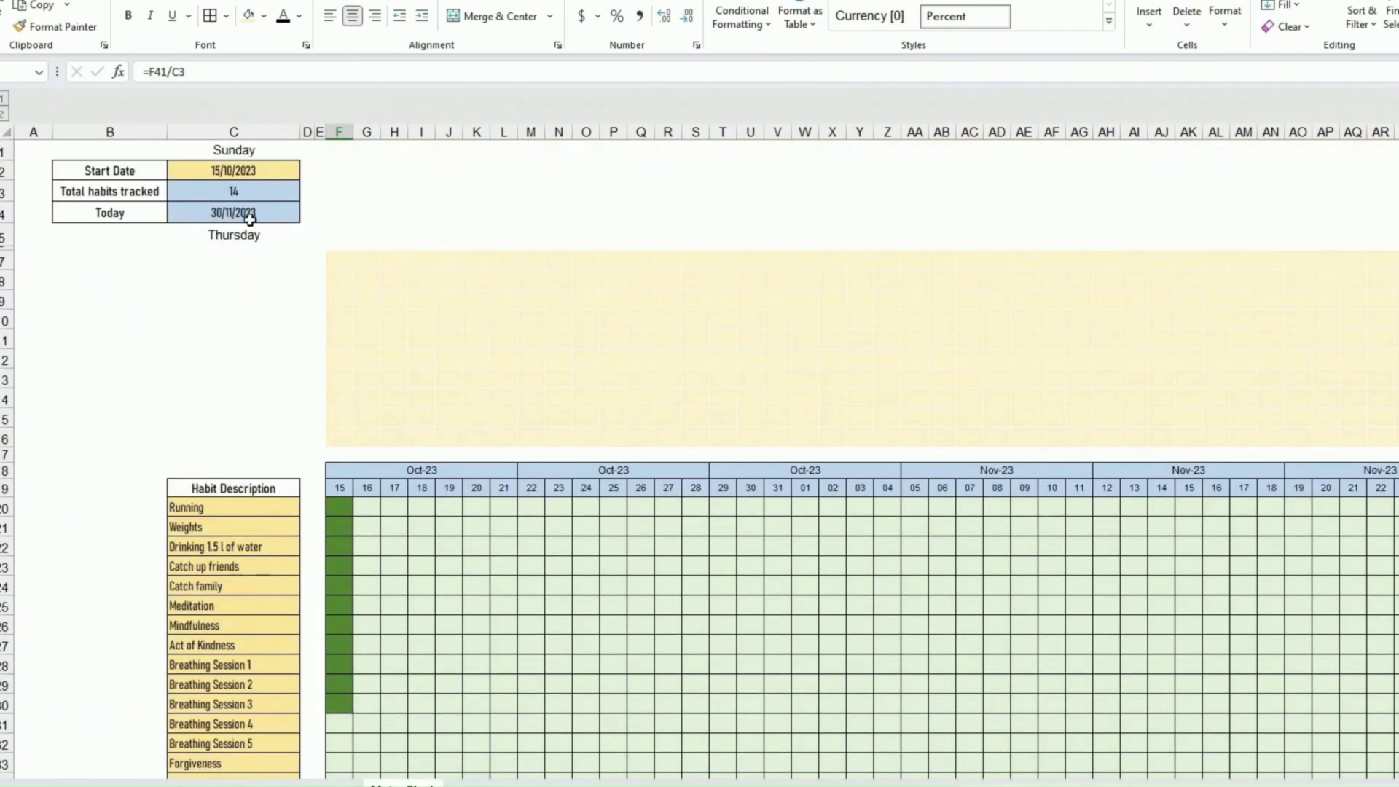
pyautogui.click(183, 69)
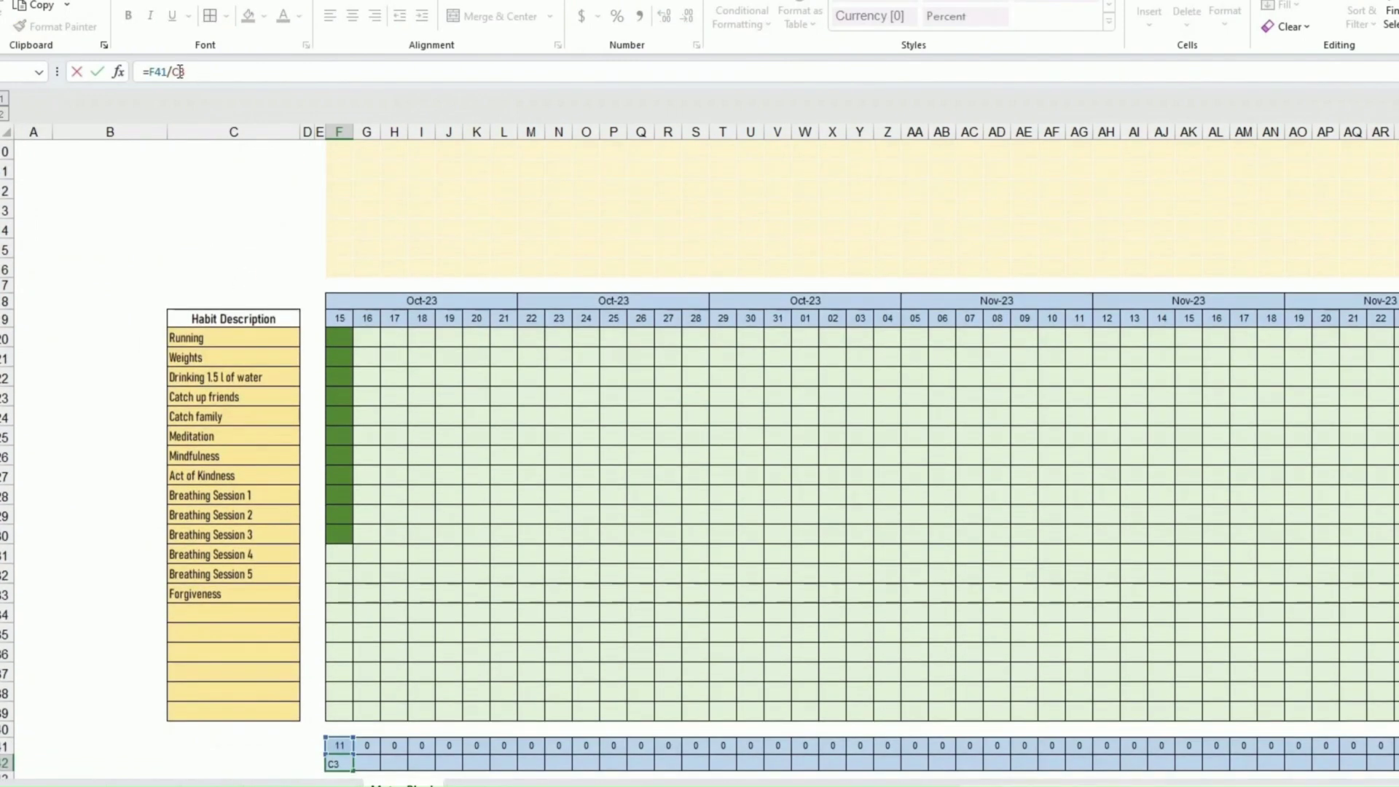
pyautogui.press('F4')
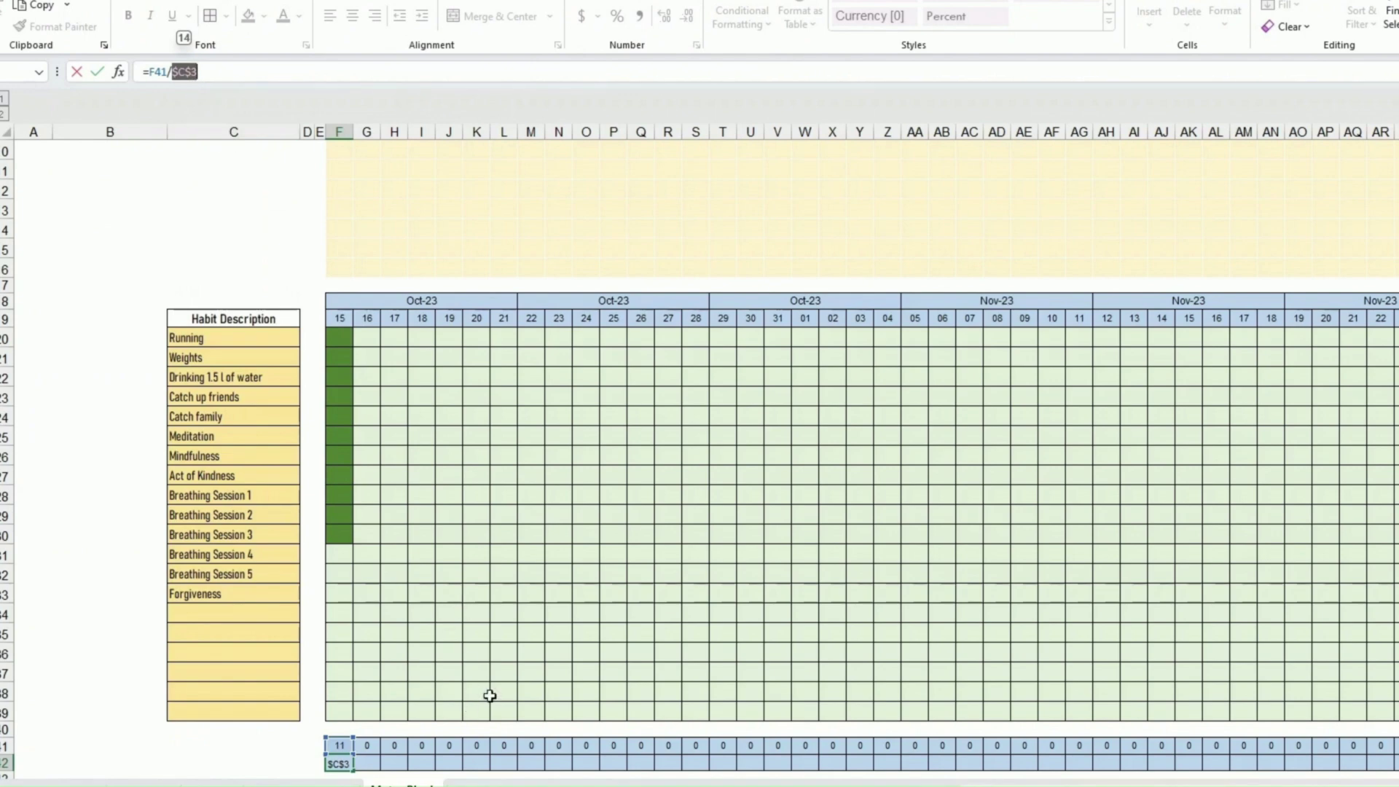
pyautogui.press('Return')
pyautogui.click(343, 743)
pyautogui.moveTo(356, 751); pyautogui.dragTo(1395, 747)
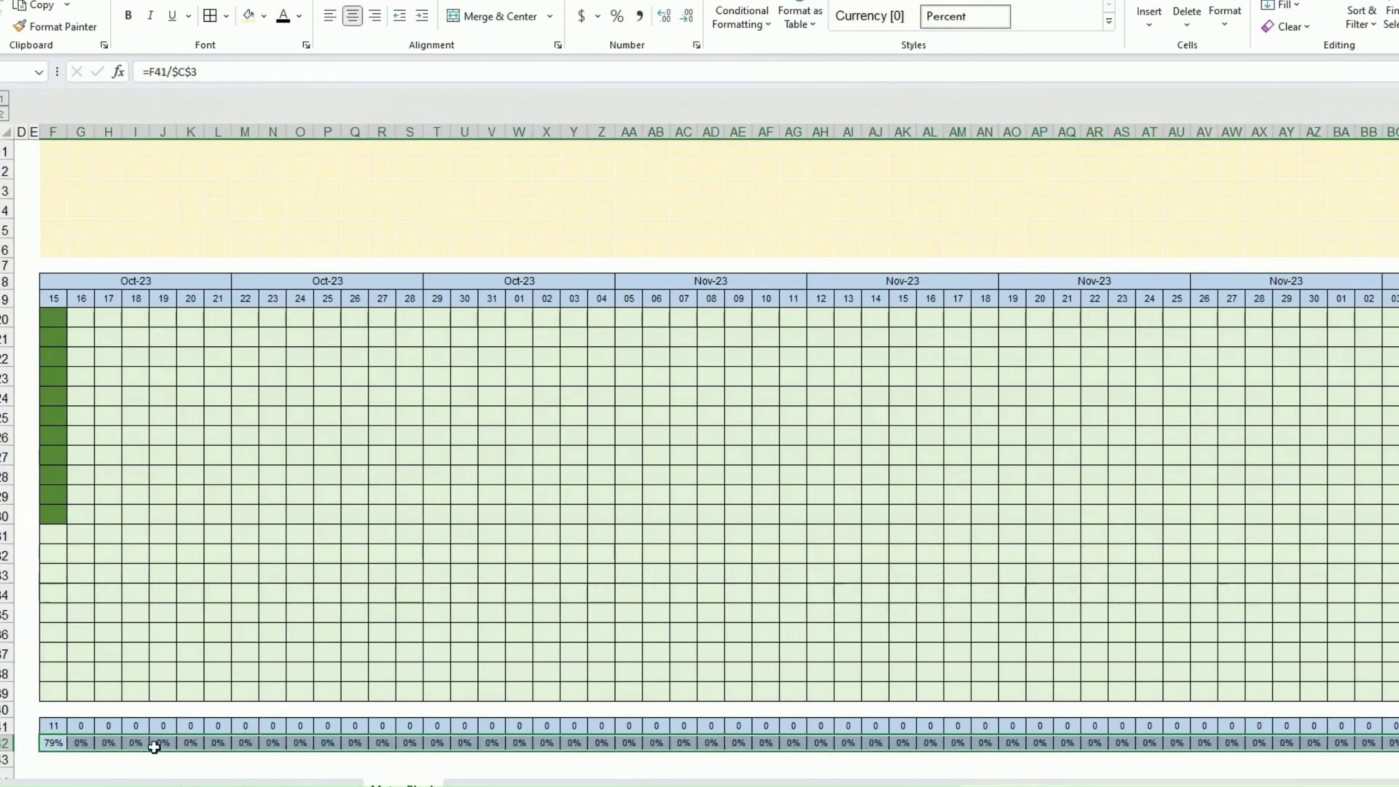
pyautogui.moveTo(109, 759); pyautogui.dragTo(71, 727)
pyautogui.click(233, 691)
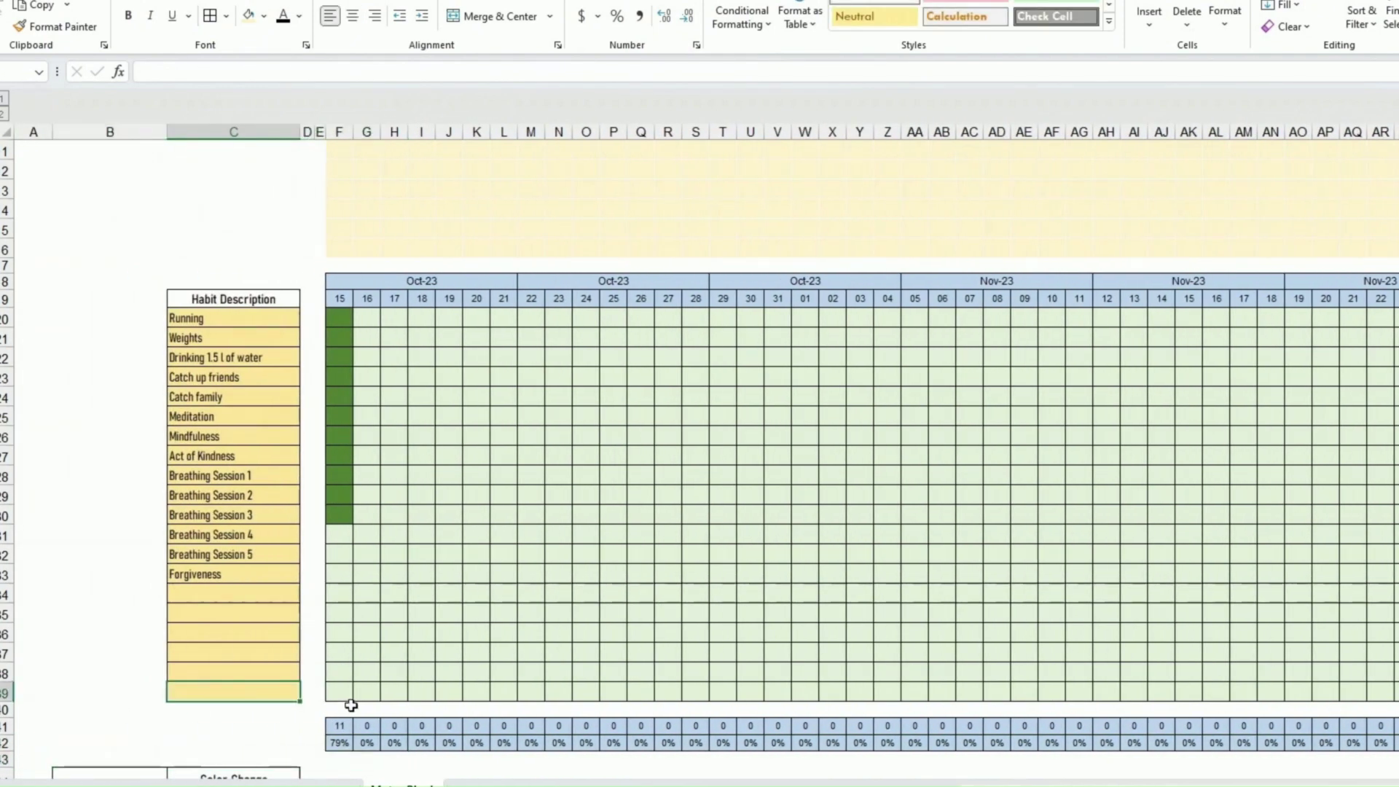
# Step: Mark the habits in G24:G29 as completed in the 16 October column, using entries of 1 and f
pyautogui.click(367, 398)
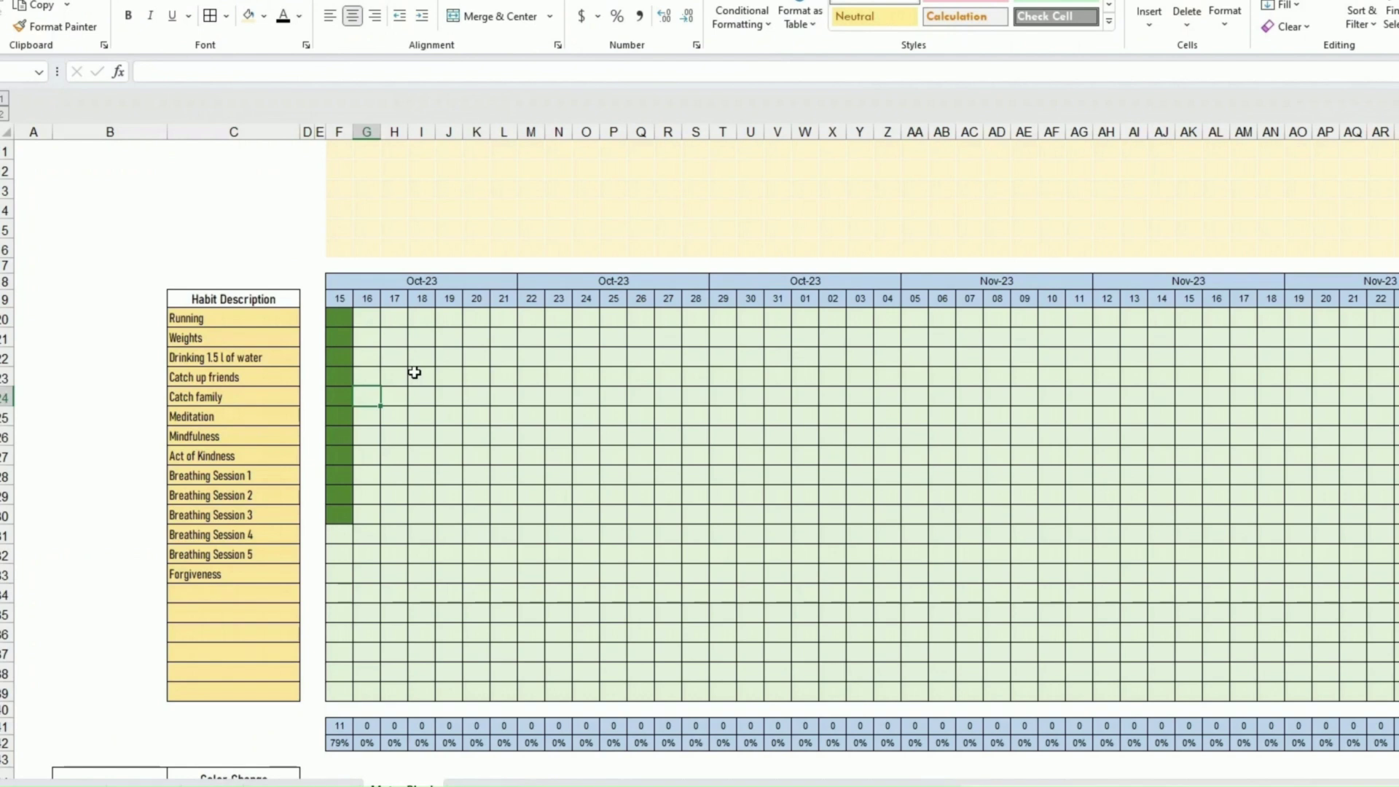
pyautogui.write('1')
pyautogui.press('Return')
pyautogui.write('1')
pyautogui.press('Return')
pyautogui.write('1')
pyautogui.press('Return')
pyautogui.press('Return')
pyautogui.write('f')
pyautogui.press('Return')
pyautogui.write('f')
pyautogui.press('Return')
pyautogui.press('Up')
pyautogui.press('Up')
pyautogui.press('Up')
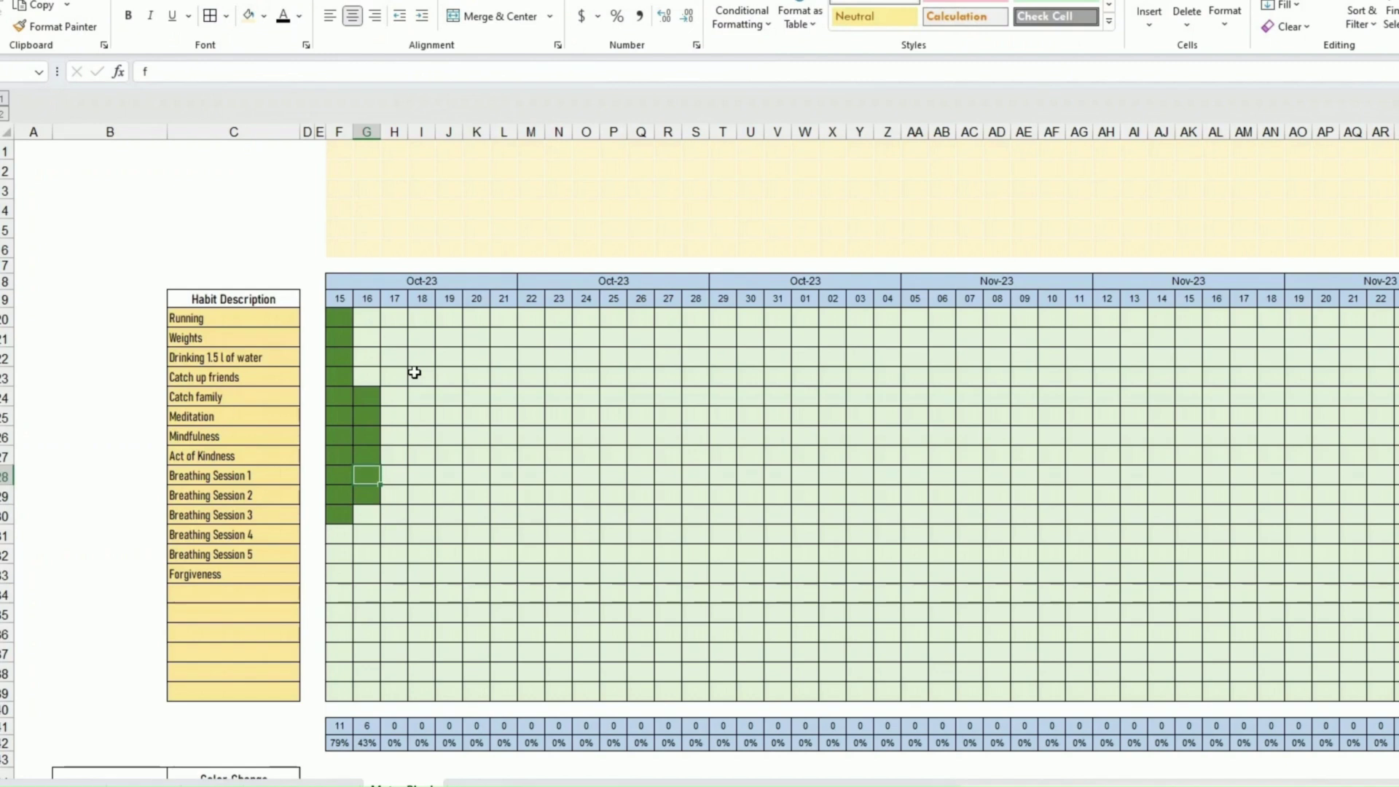
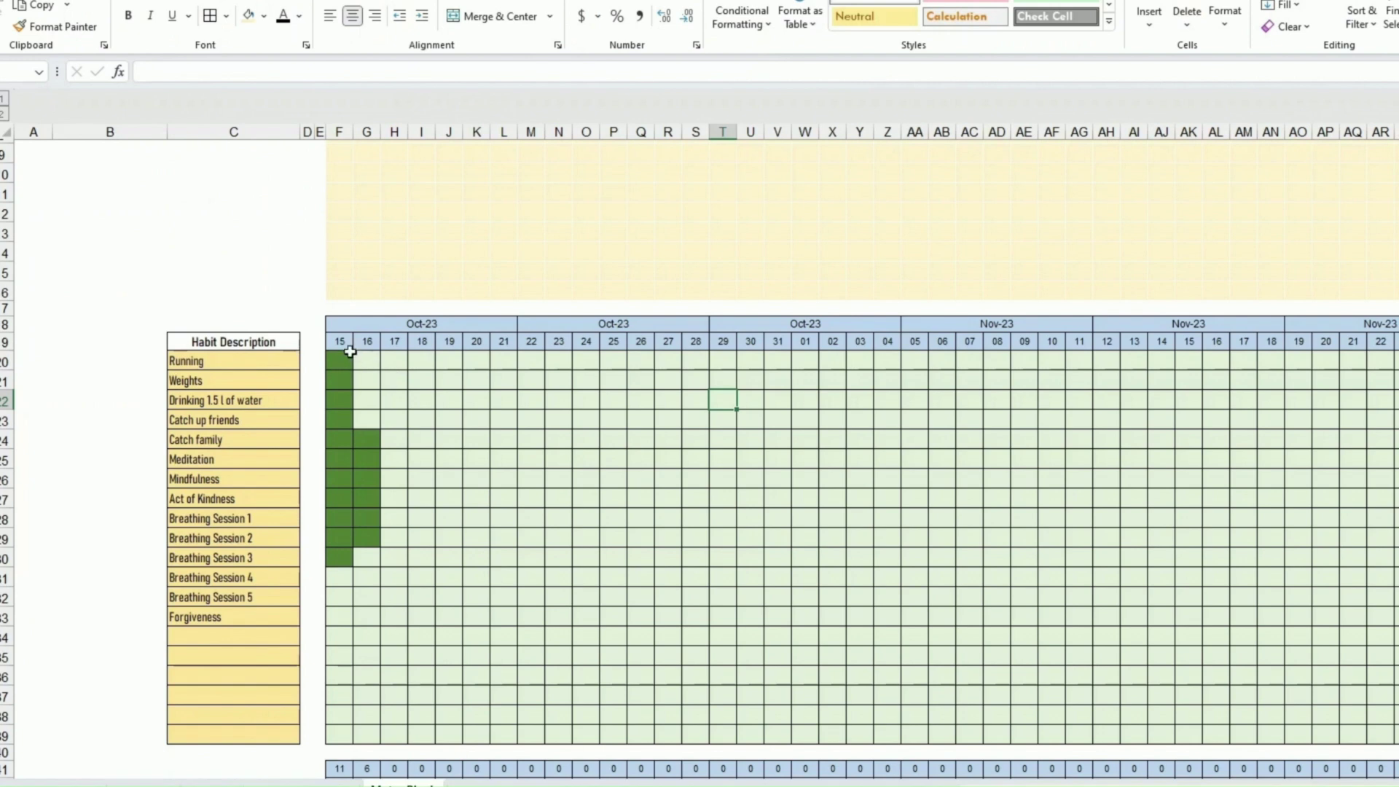
# Step: Create a formula-based conditional formatting rule for the dates and habit grid in F19:BI39, using =F$19=$C$4 to identify today's column
pyautogui.click(342, 339)
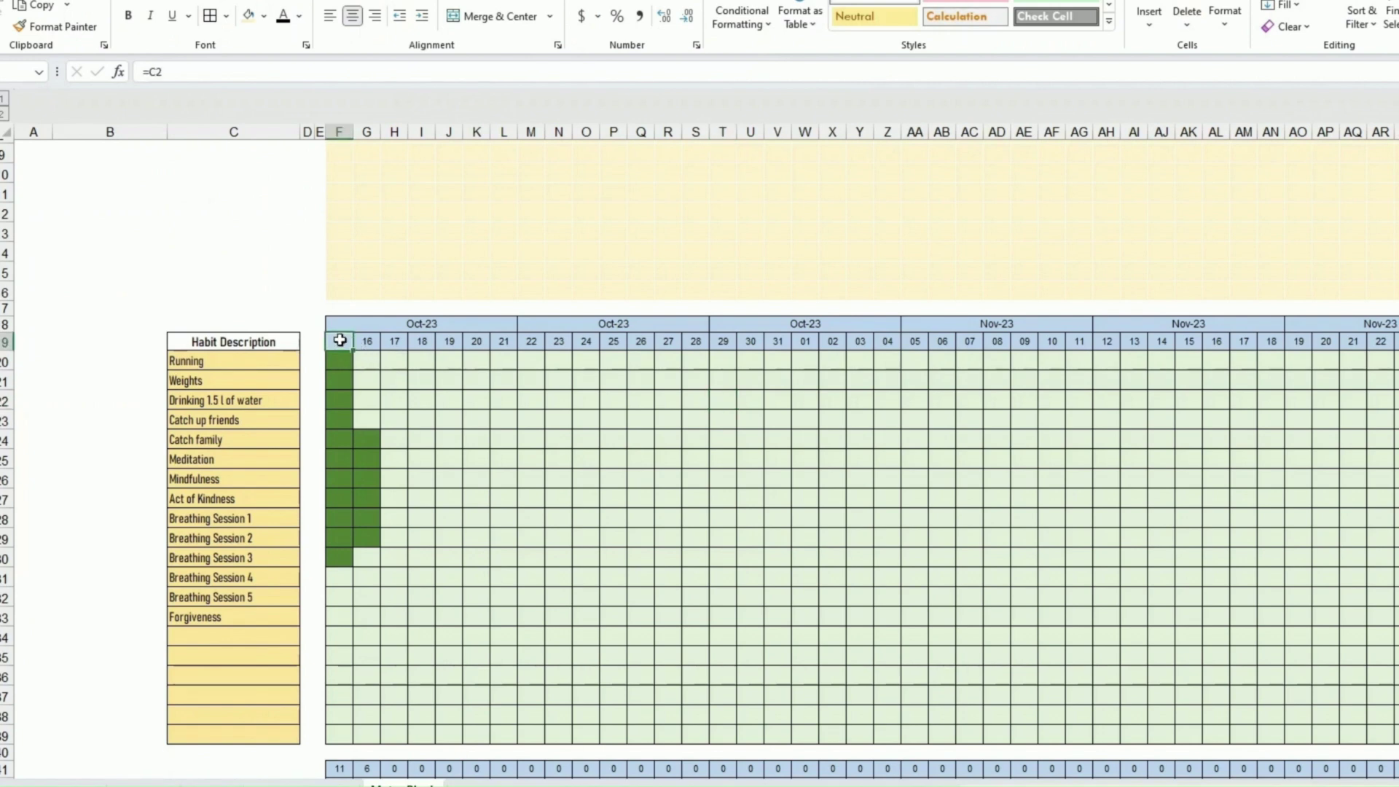
pyautogui.moveTo(340, 340); pyautogui.dragTo(1303, 776)
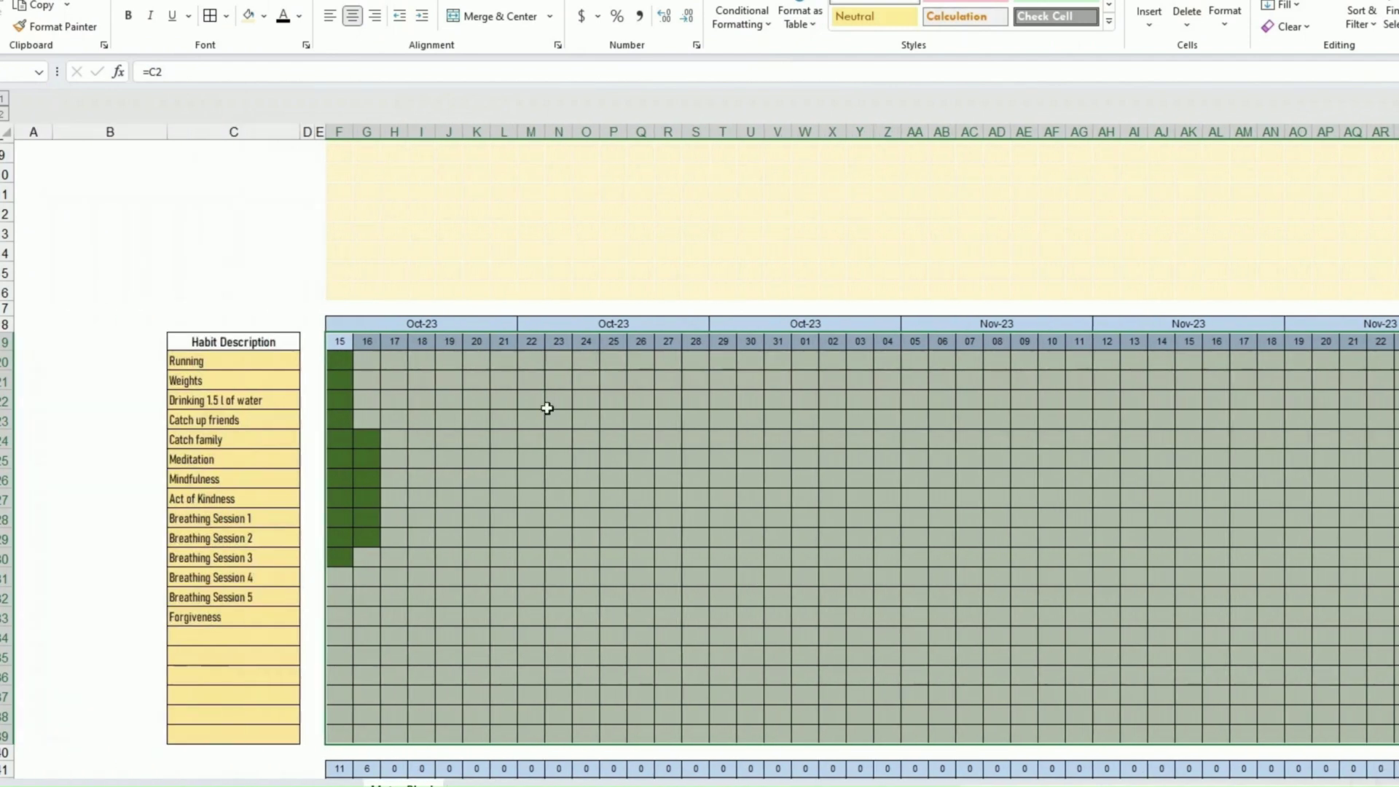
pyautogui.click(730, 28)
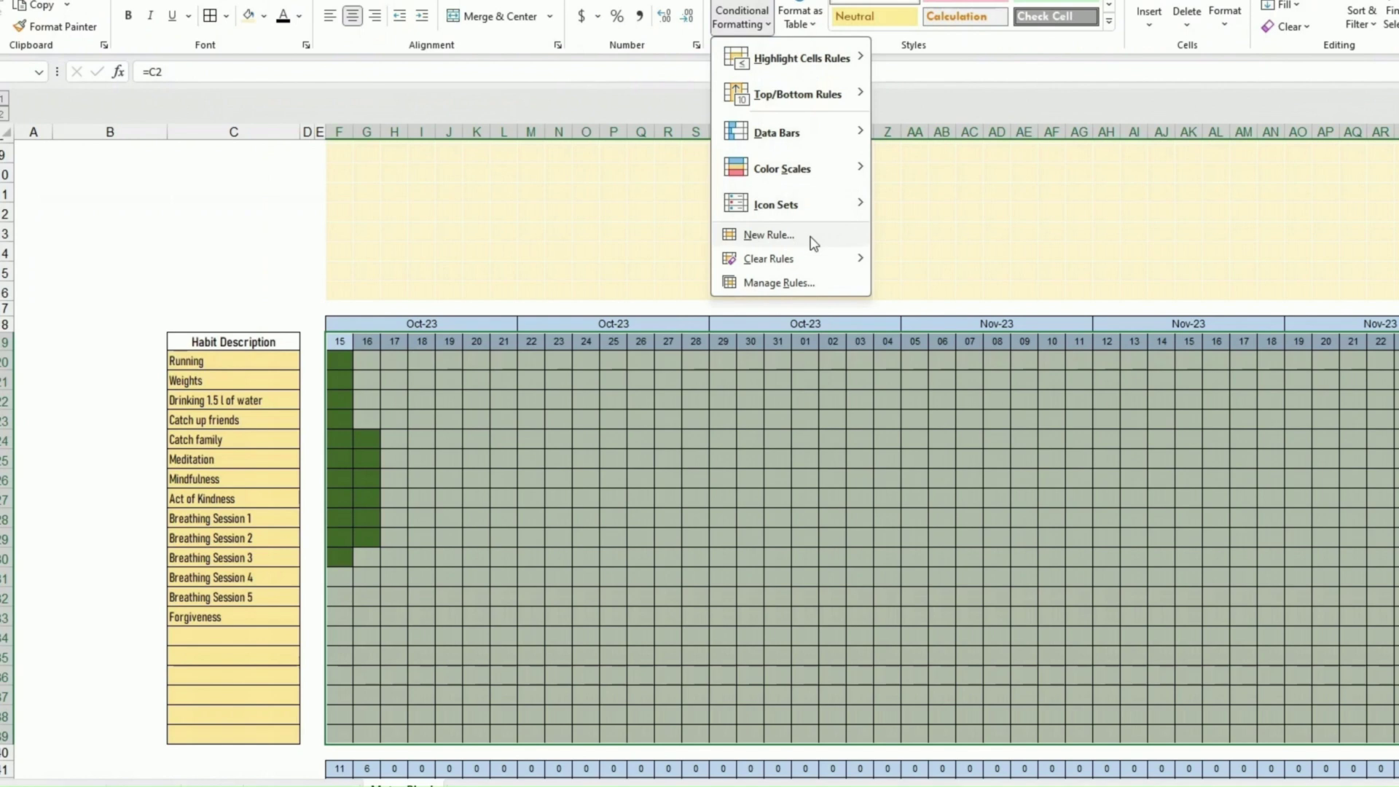
pyautogui.click(769, 235)
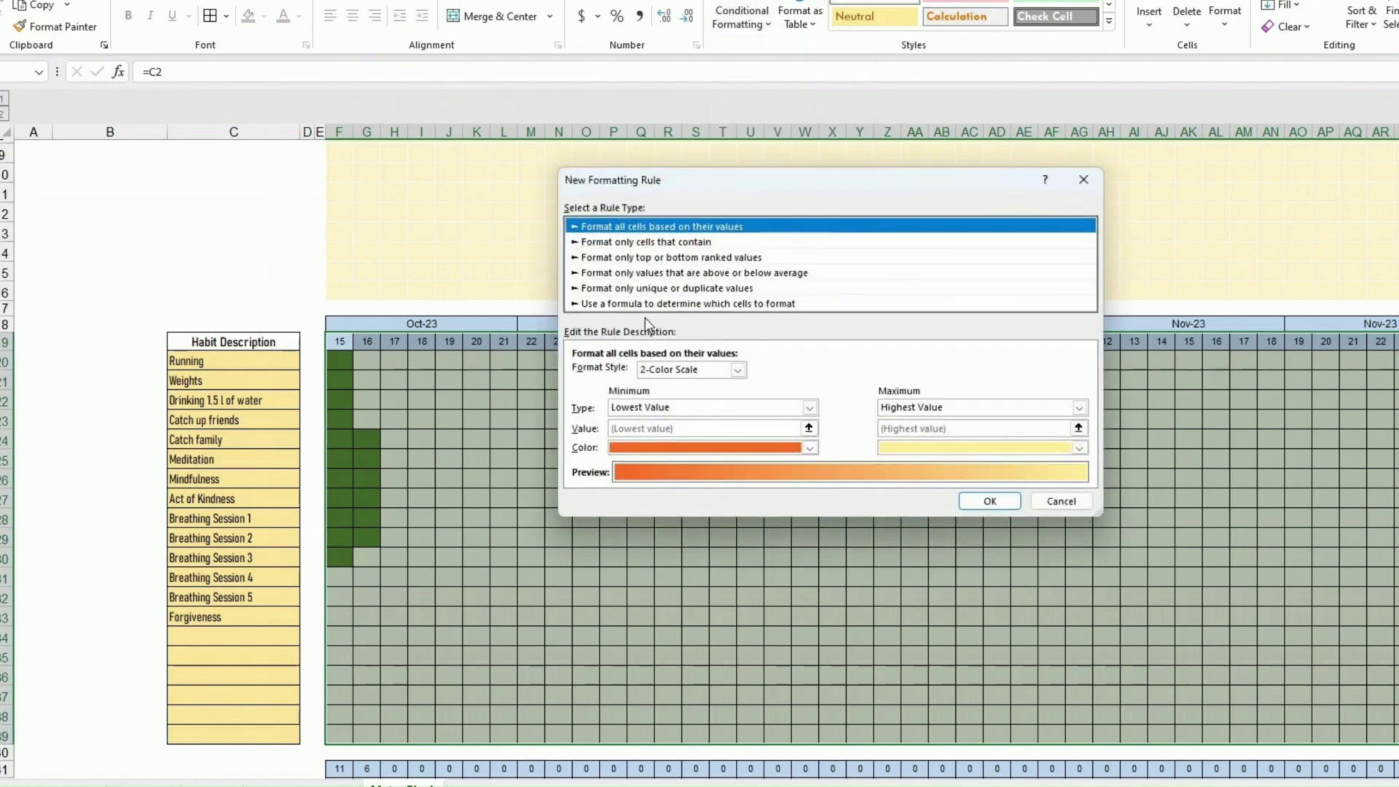
pyautogui.click(629, 305)
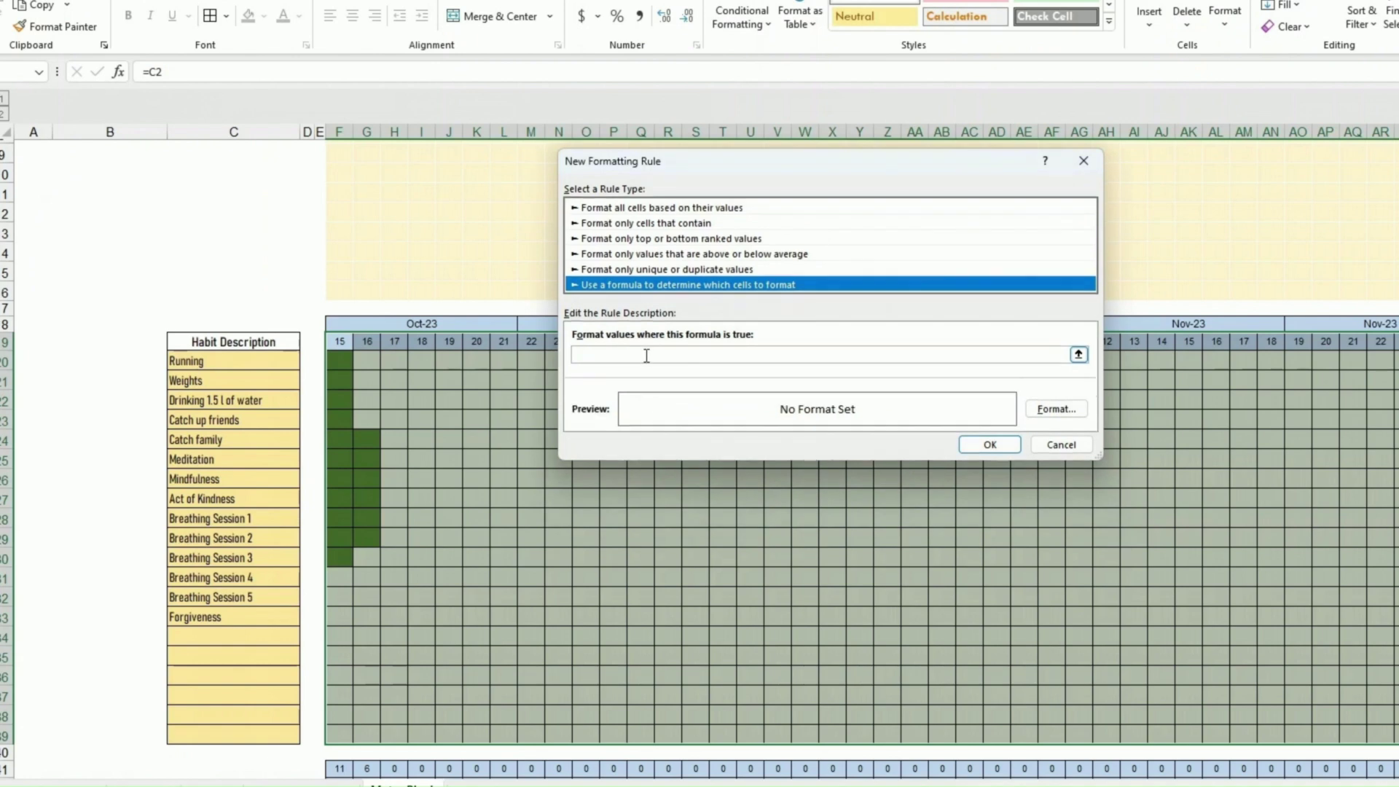
pyautogui.click(340, 341)
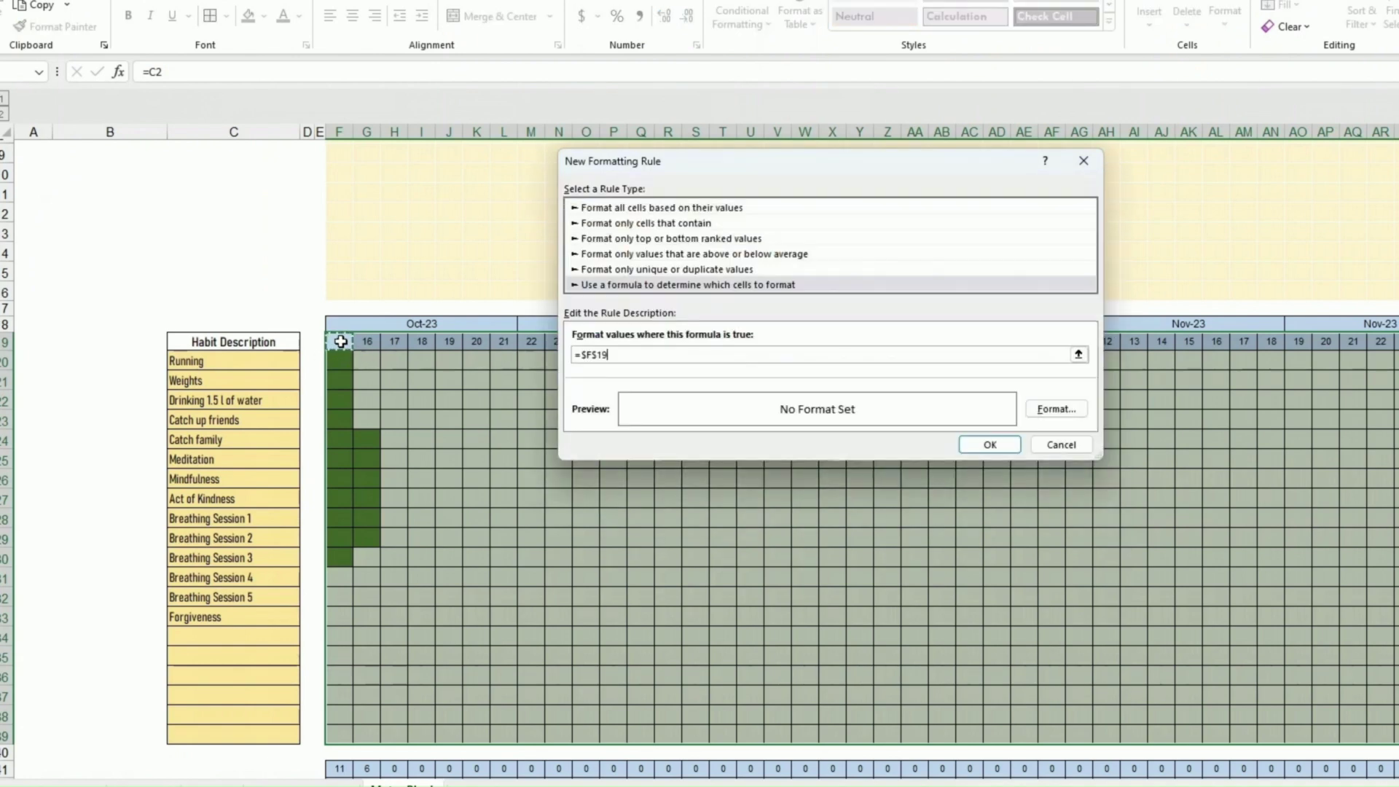
pyautogui.press('BackSpace')
pyautogui.press('BackSpace')
pyautogui.press('BackSpace')
pyautogui.press('BackSpace')
pyautogui.press('BackSpace')
pyautogui.scroll(3, 377, 427)
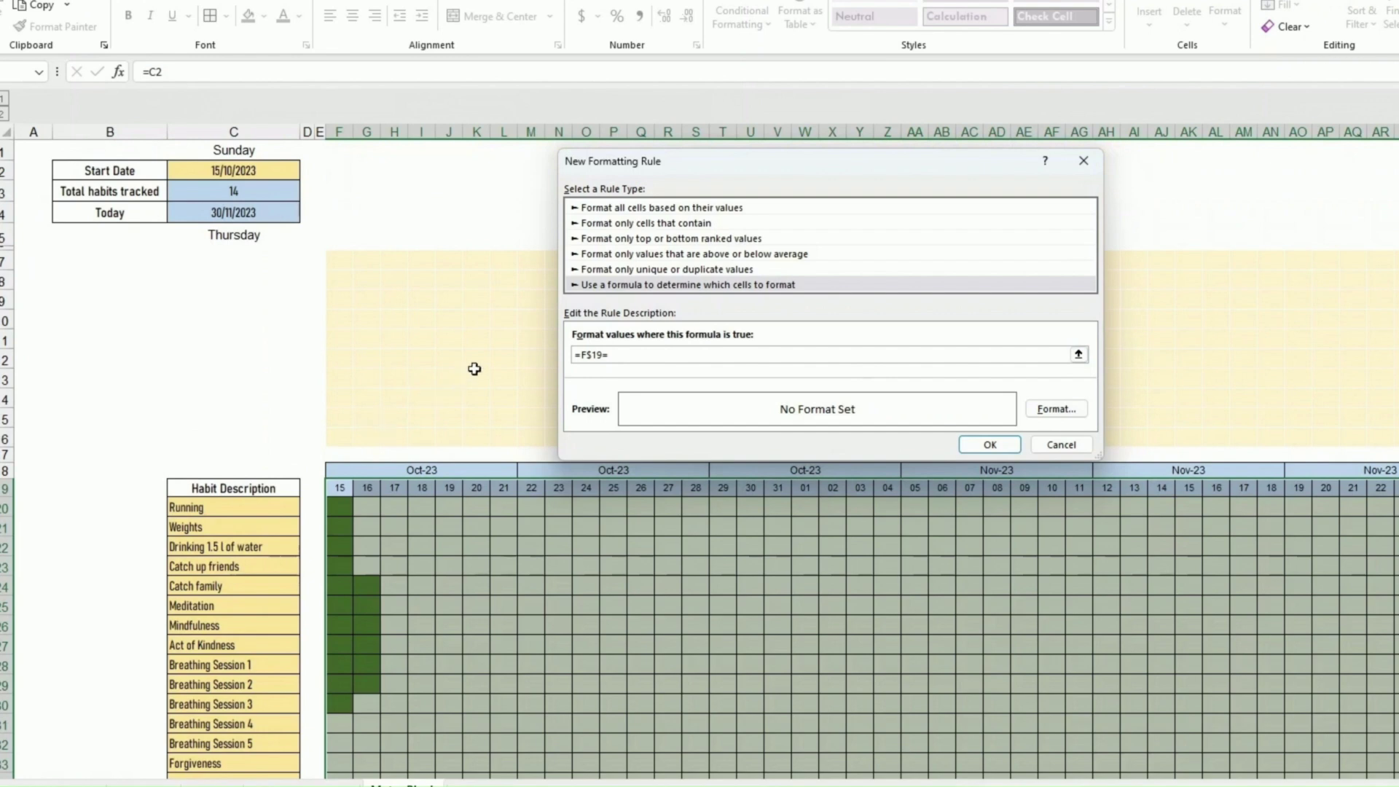
pyautogui.click(255, 209)
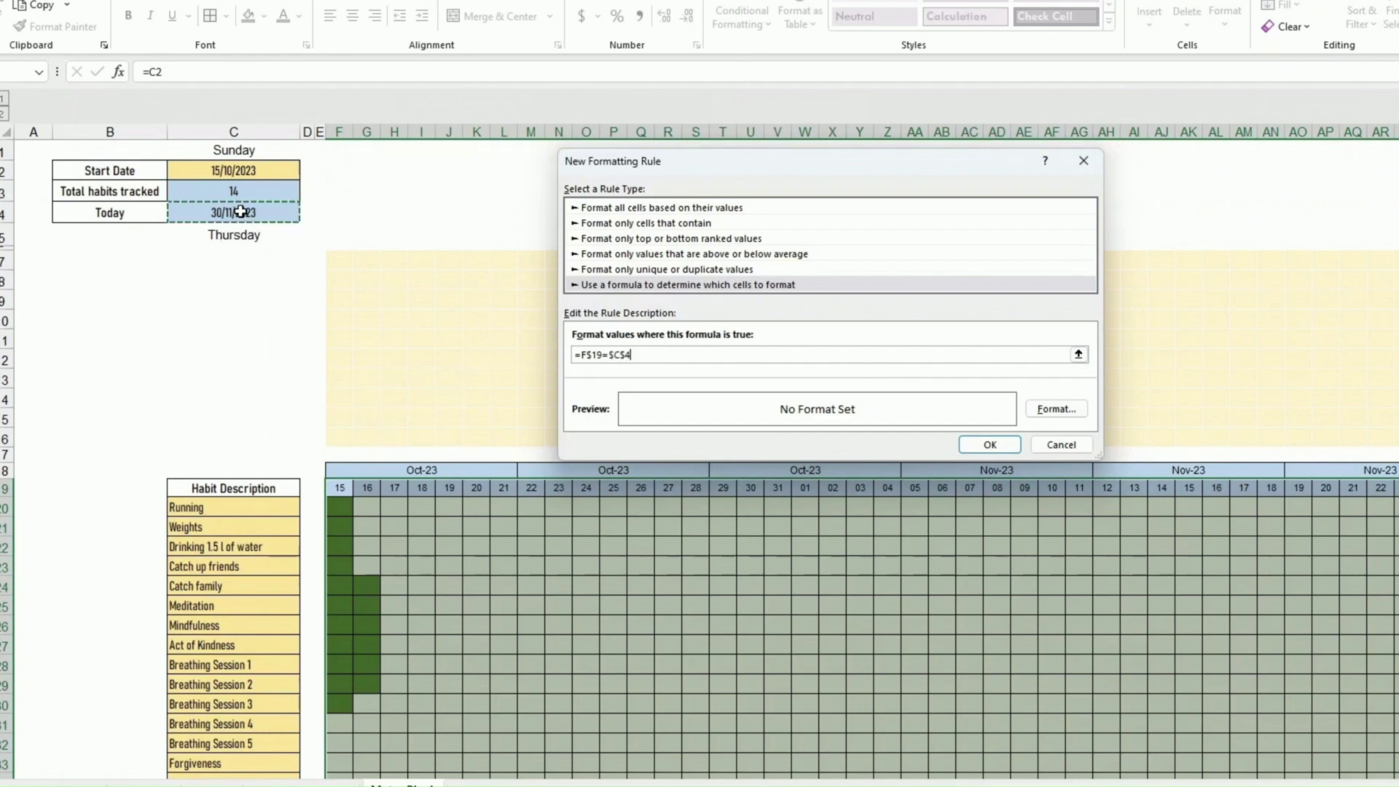
# Step: Give the today's-date rule a light orange fill and apply it to the dates and habit grid
pyautogui.click(1056, 409)
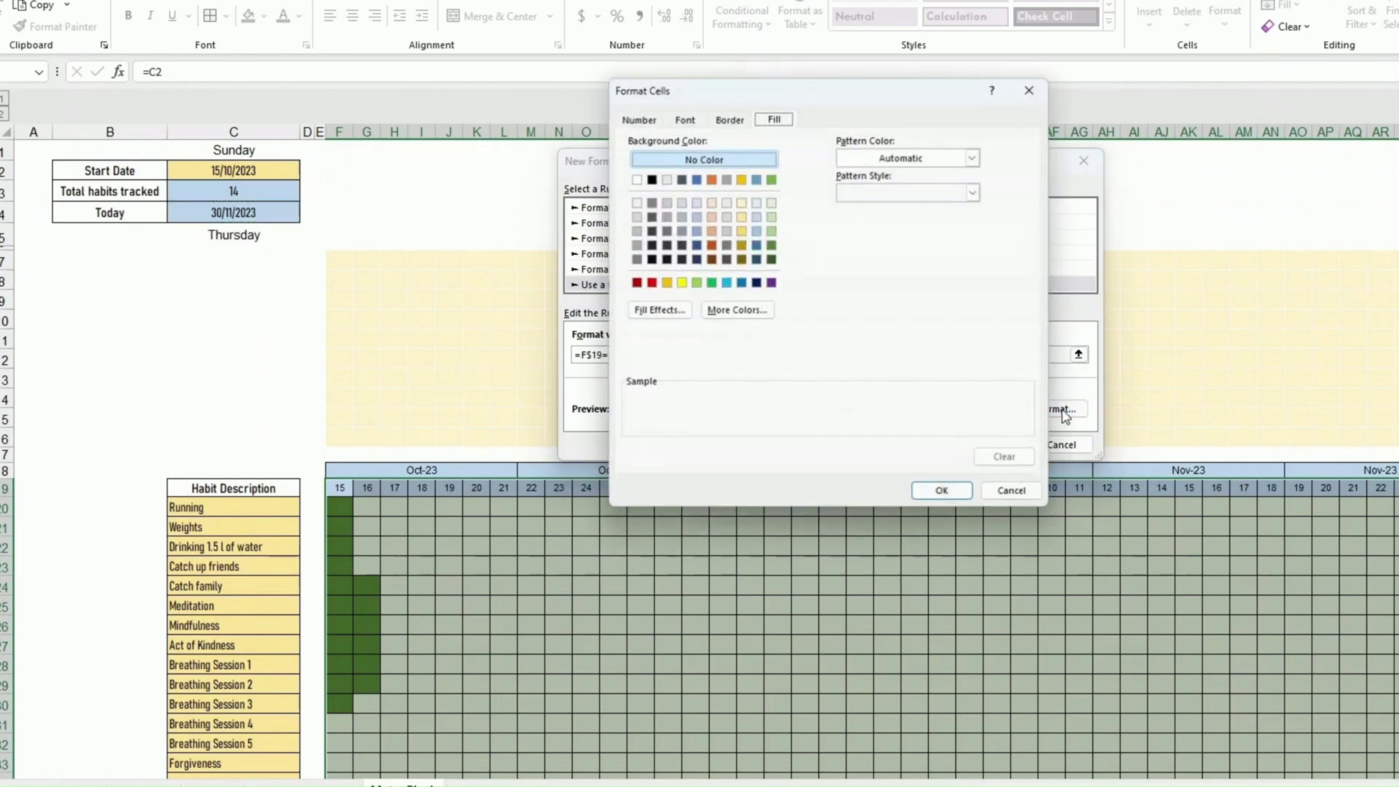
pyautogui.click(710, 203)
pyautogui.click(940, 496)
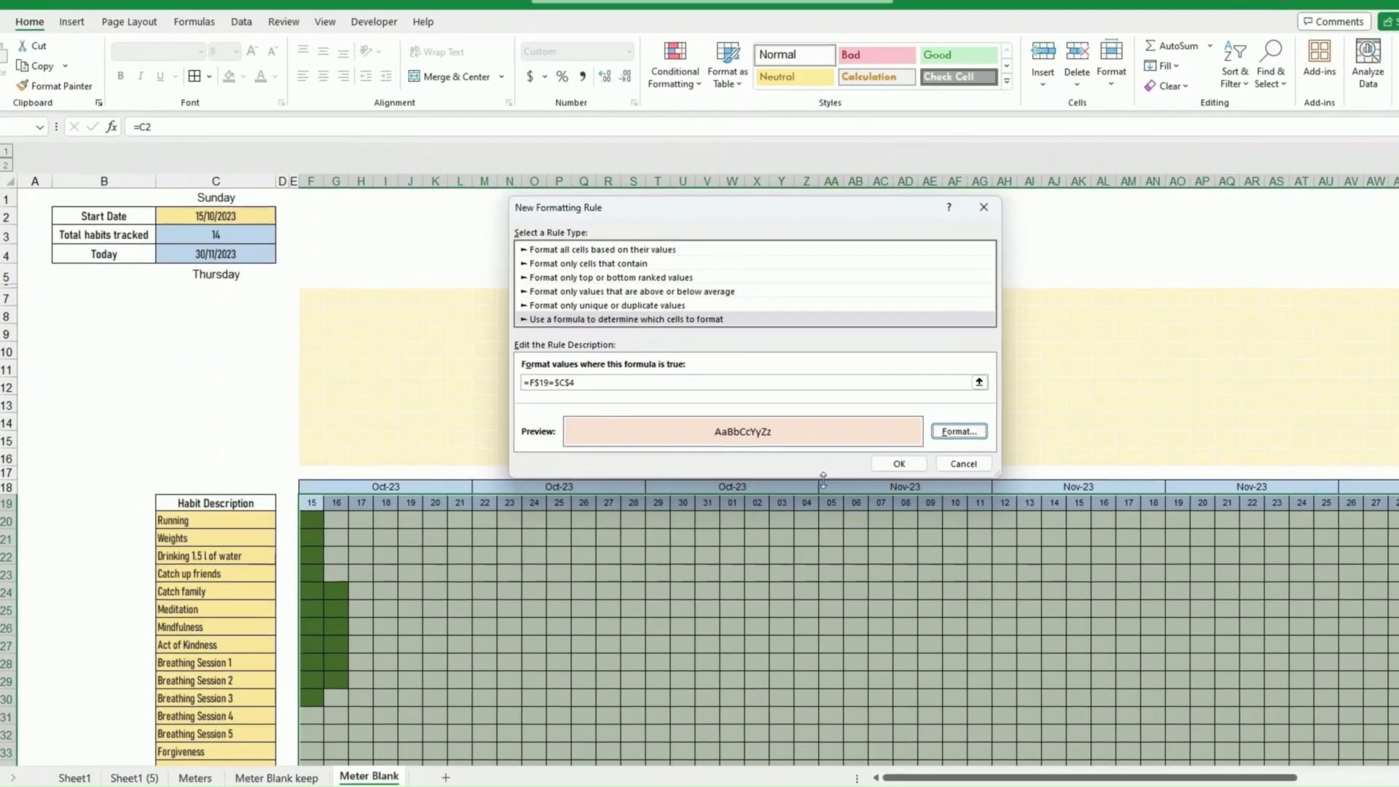
pyautogui.click(899, 463)
pyautogui.click(1040, 456)
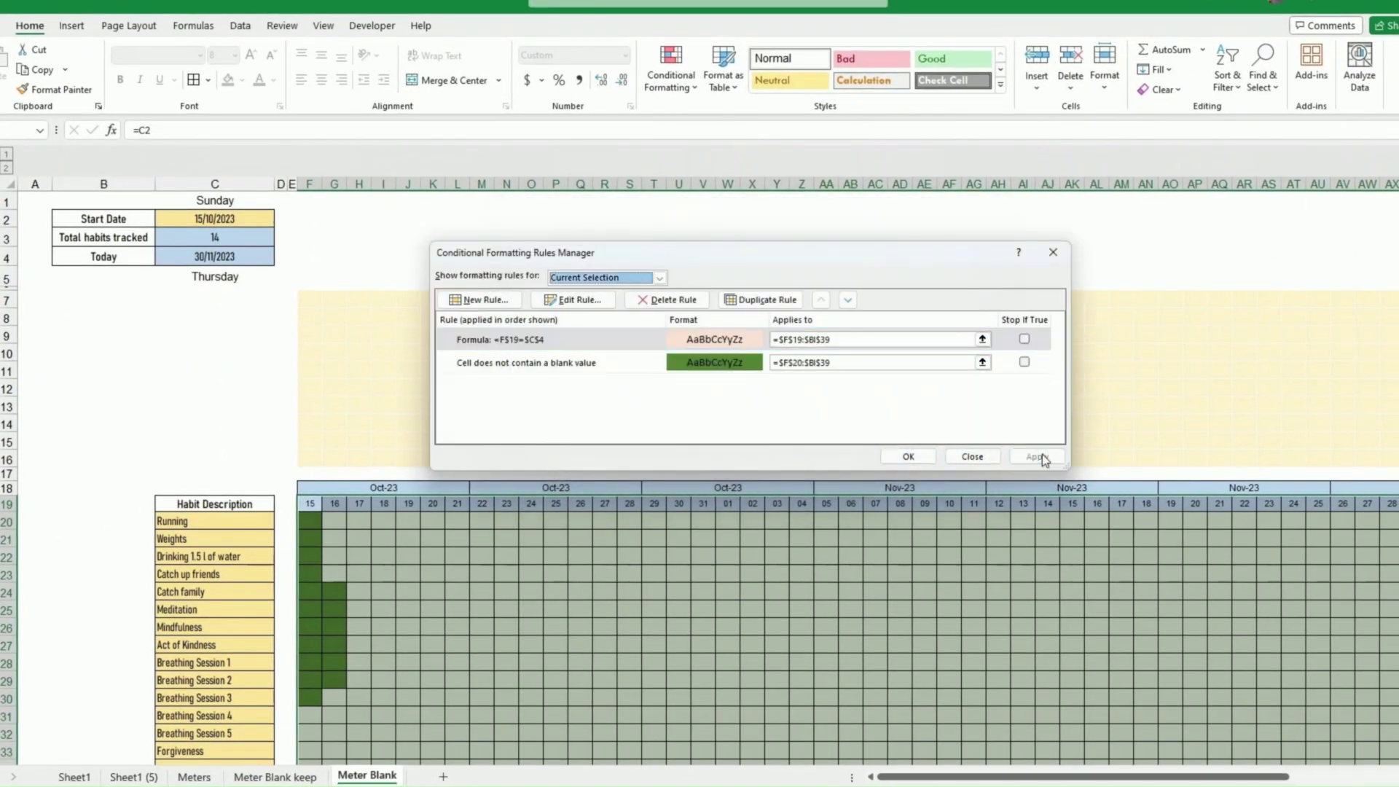
pyautogui.click(971, 456)
# Step: Mark the habits in AZ27:AZ29 as completed in the 30 November column, using entries of 1
pyautogui.moveTo(1085, 777); pyautogui.dragTo(1120, 777)
pyautogui.click(1171, 714)
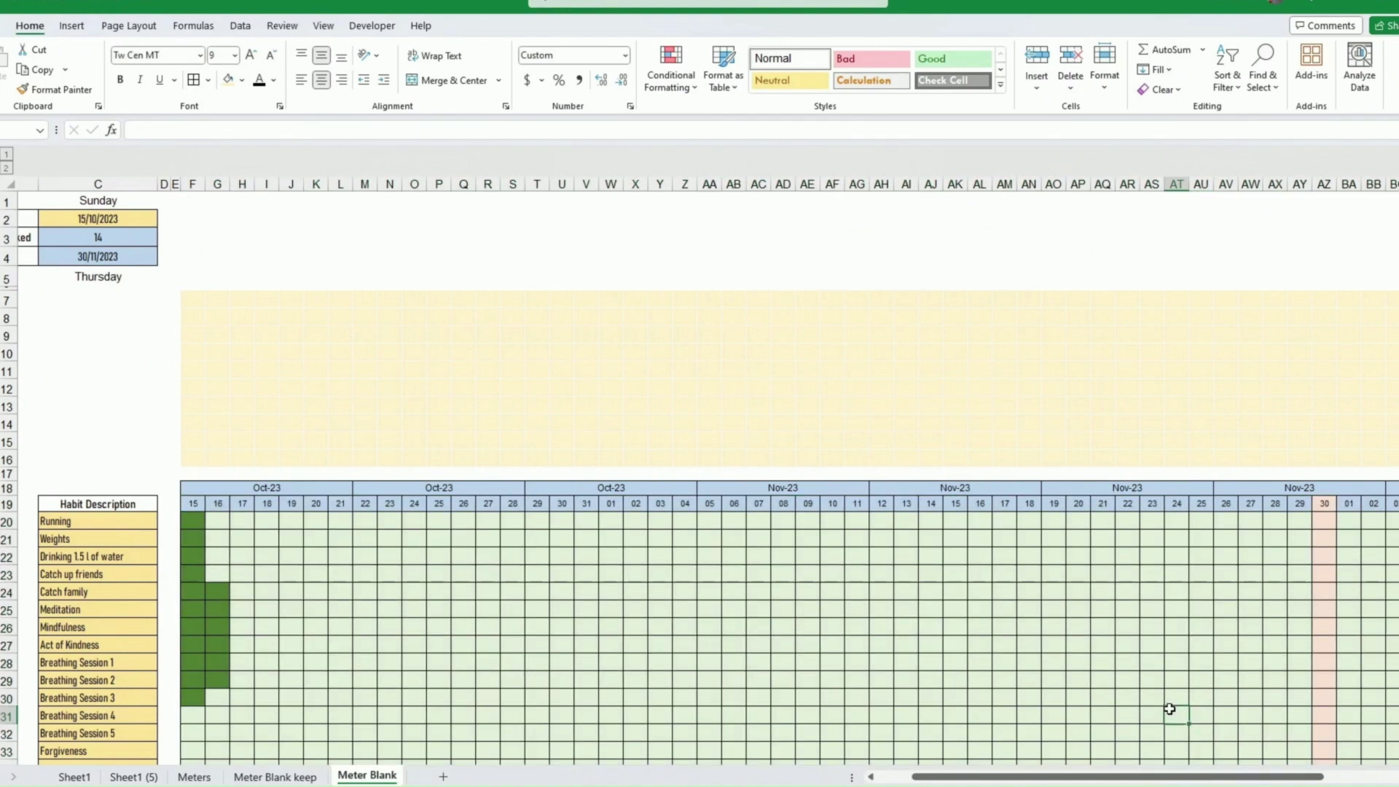
pyautogui.scroll(-3, 1169, 700)
pyautogui.scroll(-1, 1170, 697)
pyautogui.scroll(1, 1170, 696)
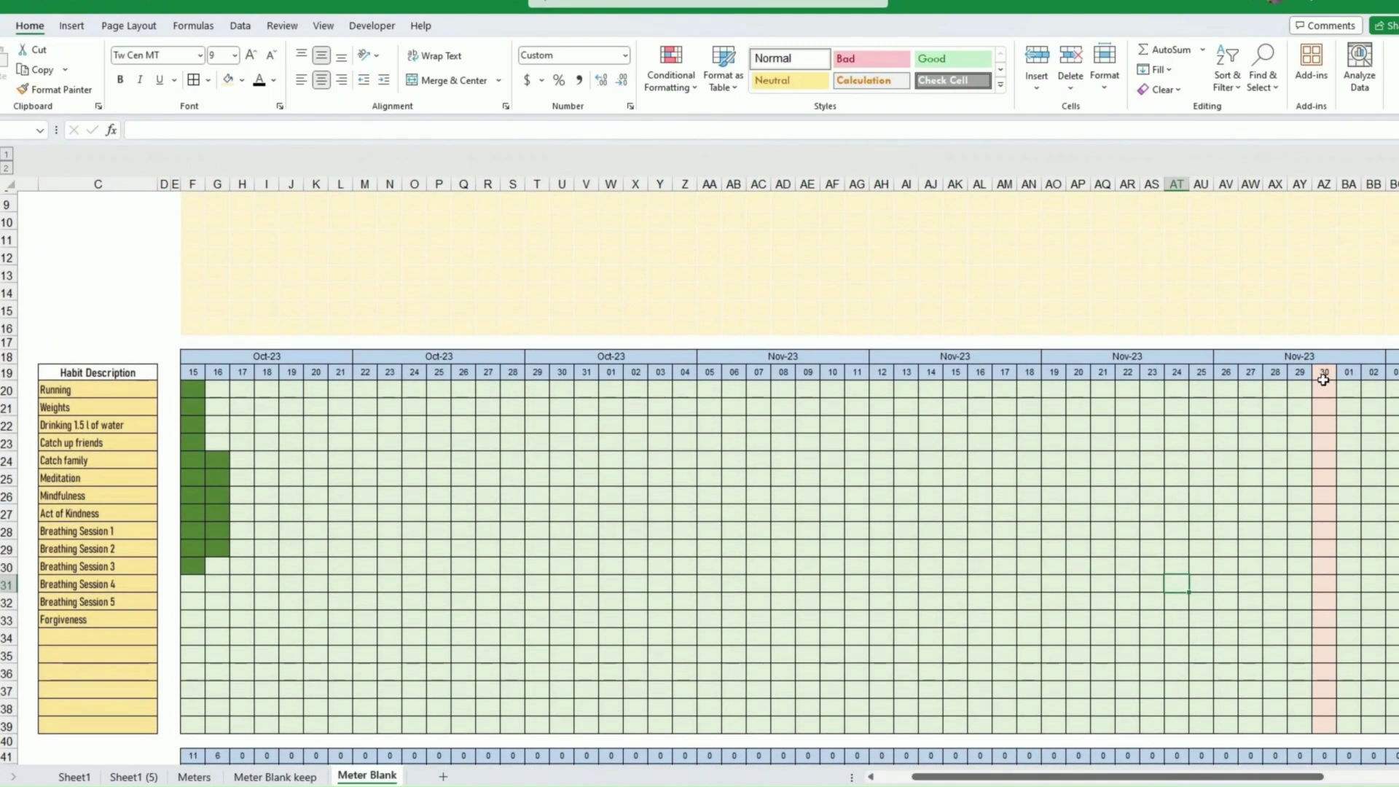
pyautogui.click(1320, 513)
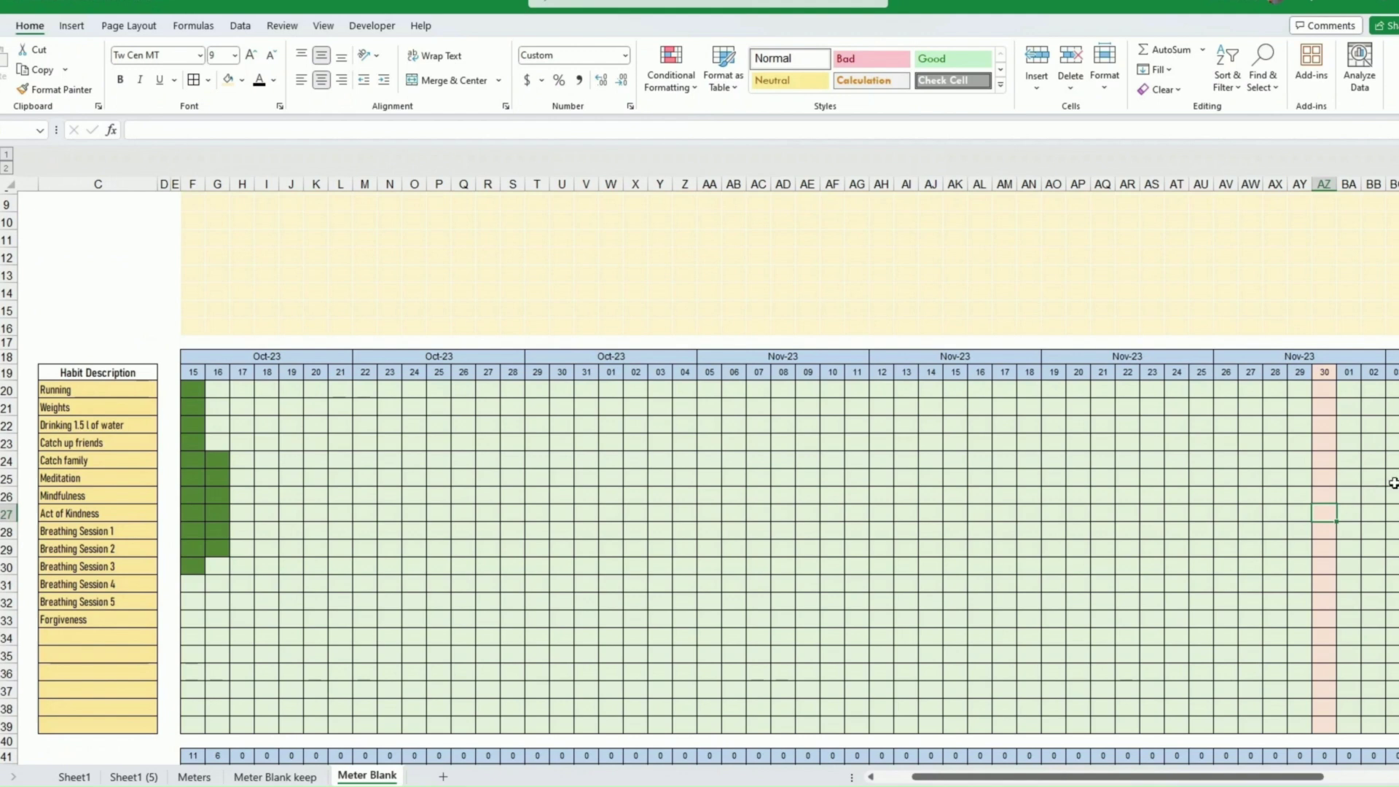
pyautogui.press('Down')
pyautogui.press('Down')
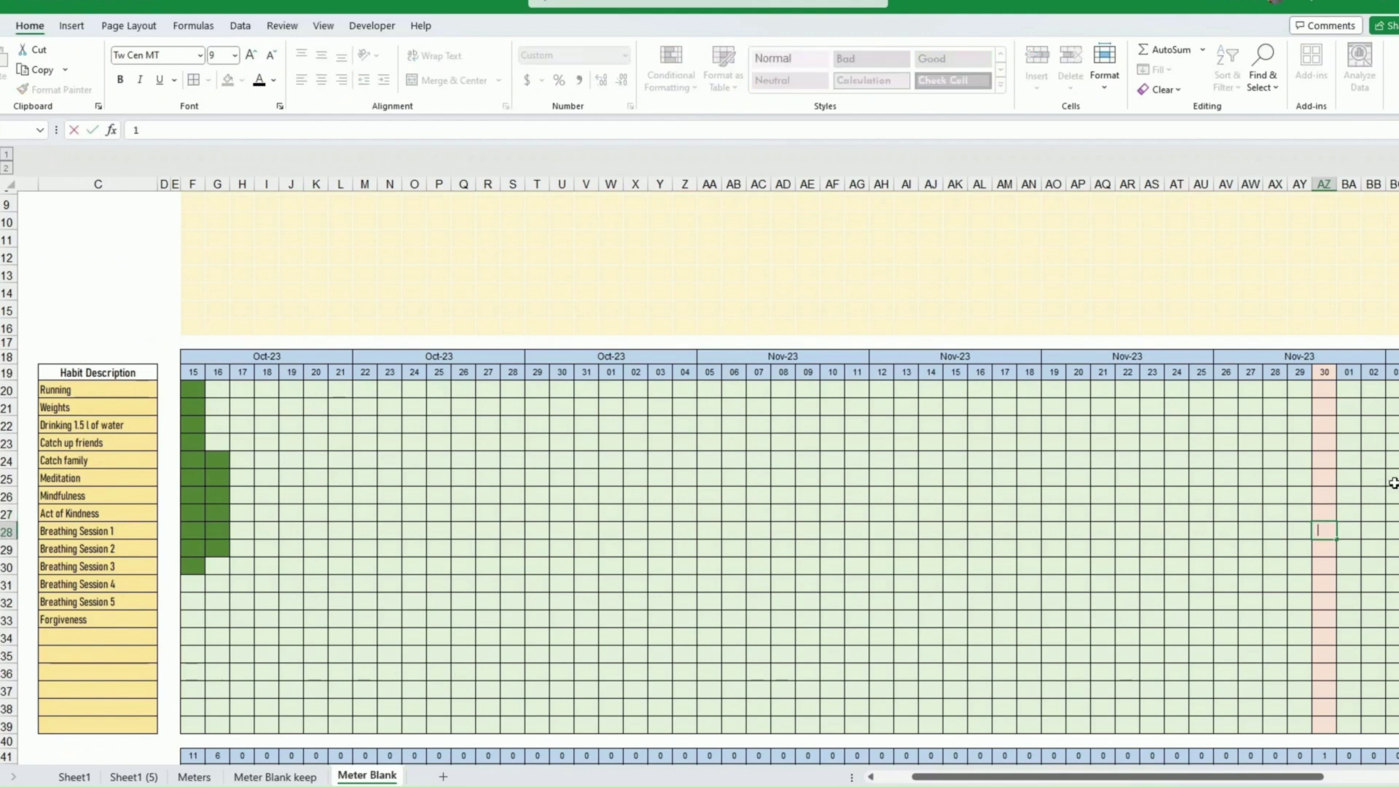
pyautogui.write('1')
pyautogui.press('Up')
pyautogui.press('Up')
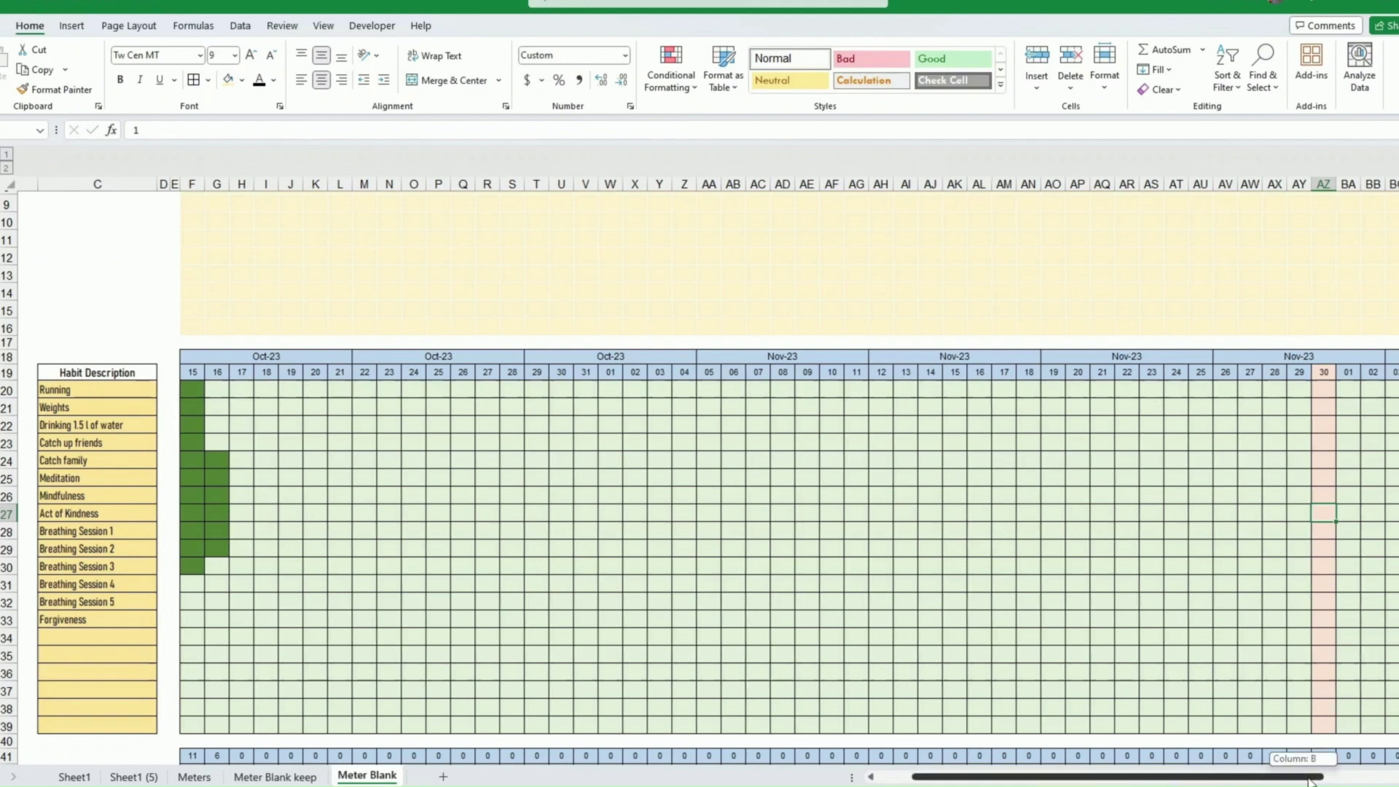
# Step: Move the grid's non-blank cell rule above the today's-date rule, enable Stop If True for it, and apply the changes
pyautogui.hscroll(3, 1213, 506)
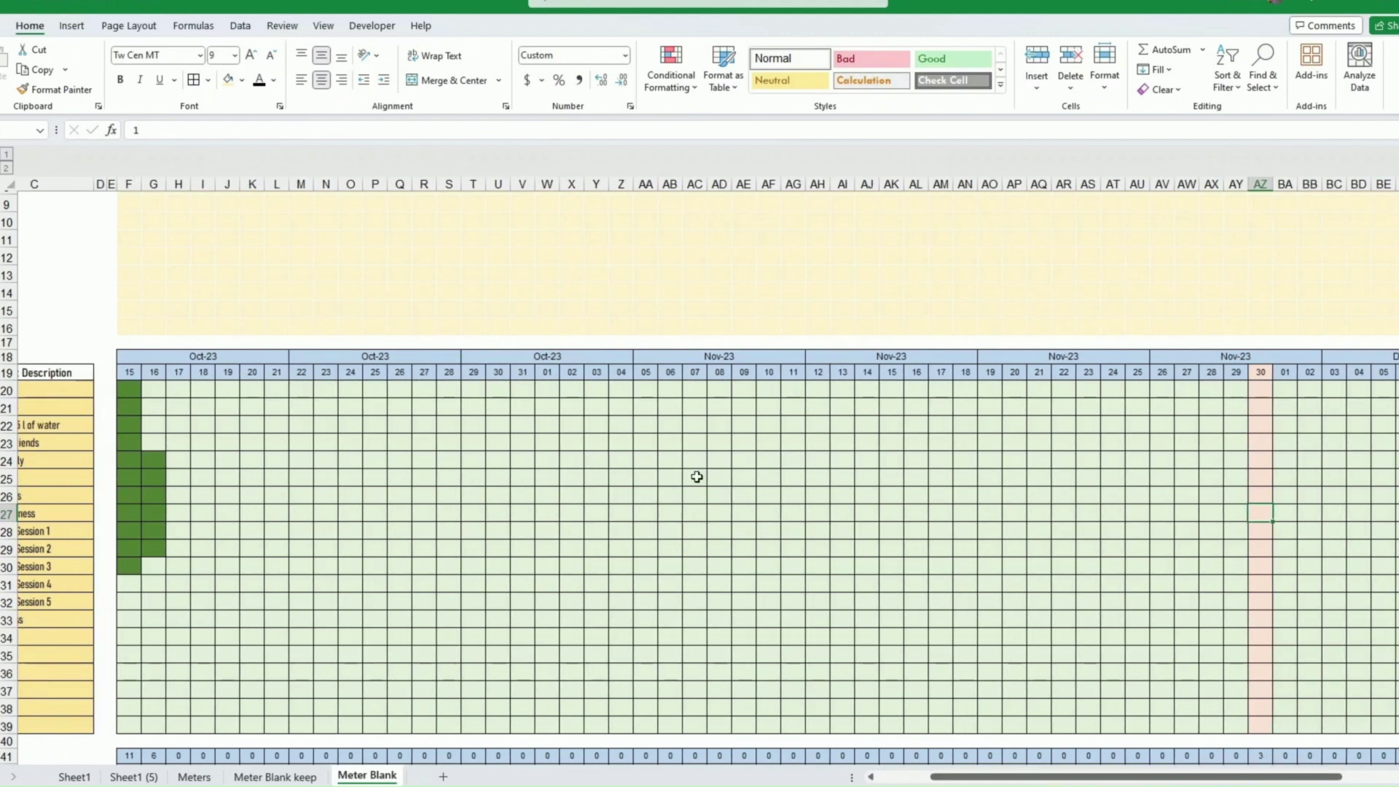
pyautogui.moveTo(128, 375); pyautogui.dragTo(1326, 721)
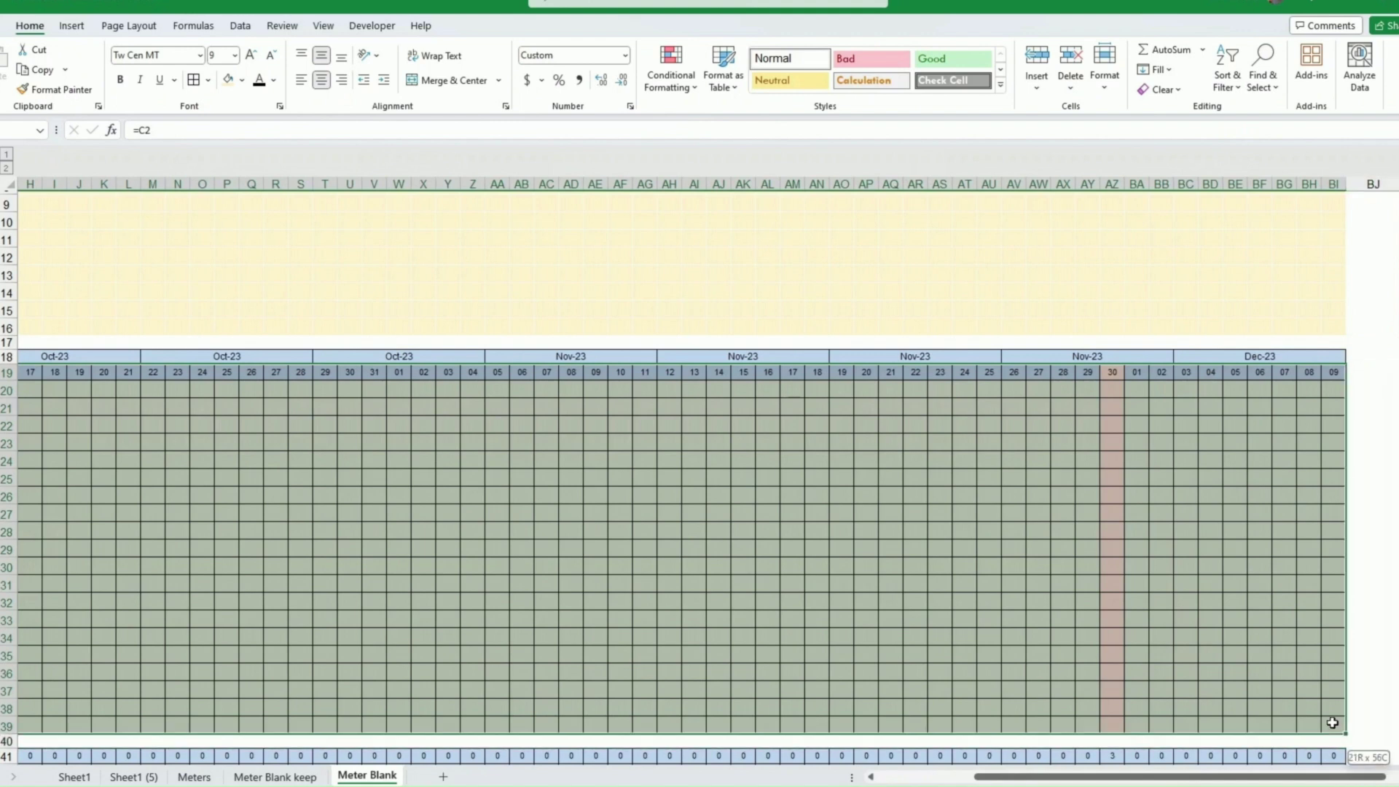
pyautogui.click(669, 88)
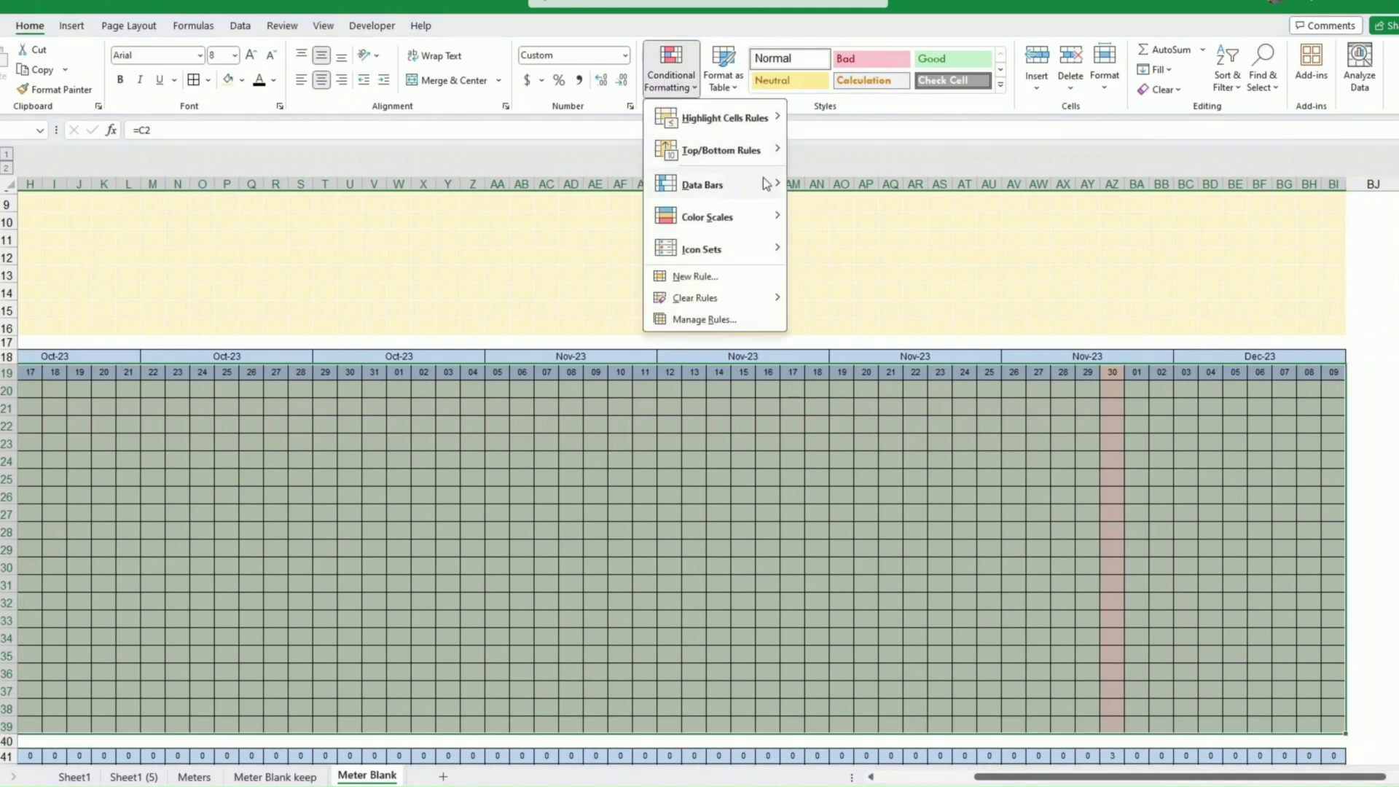
pyautogui.click(703, 319)
pyautogui.click(738, 362)
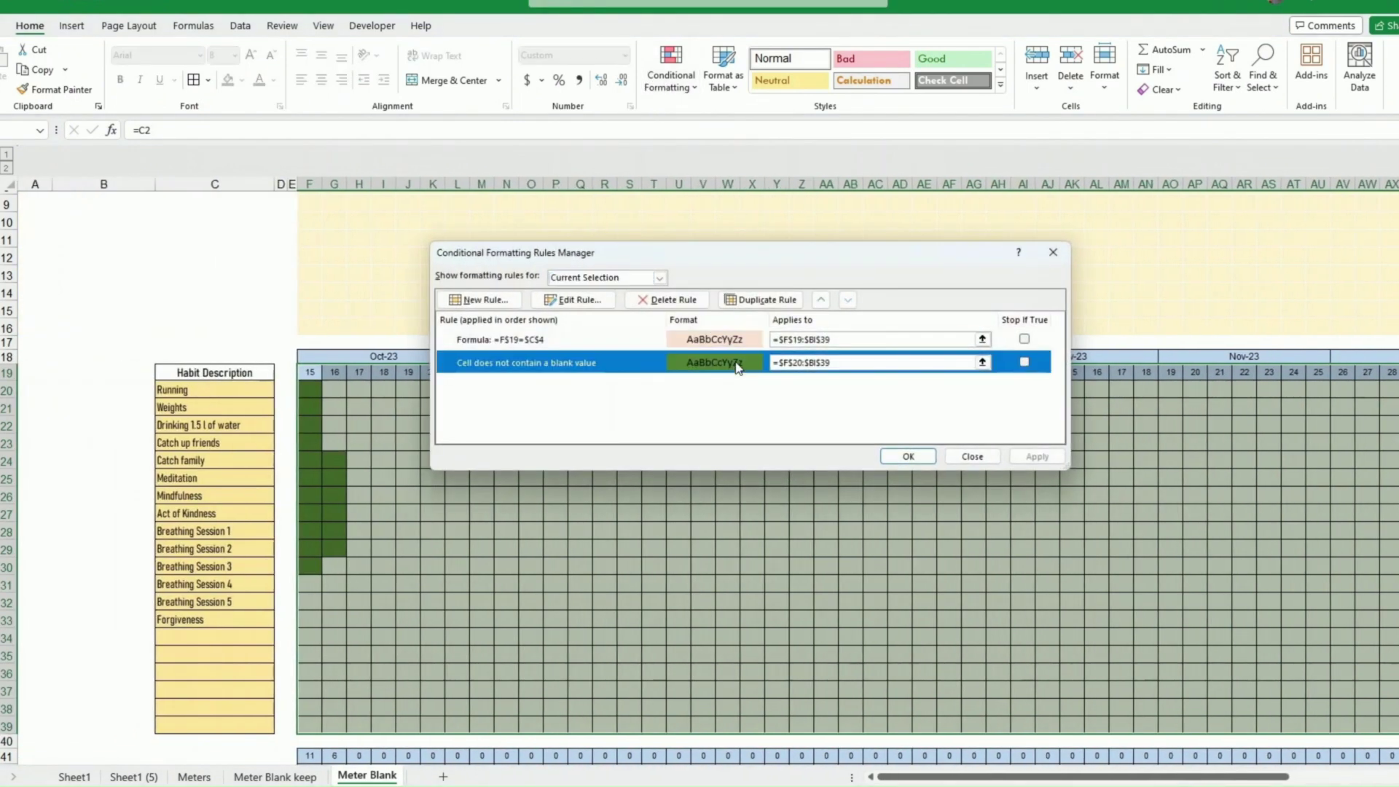
pyautogui.click(820, 300)
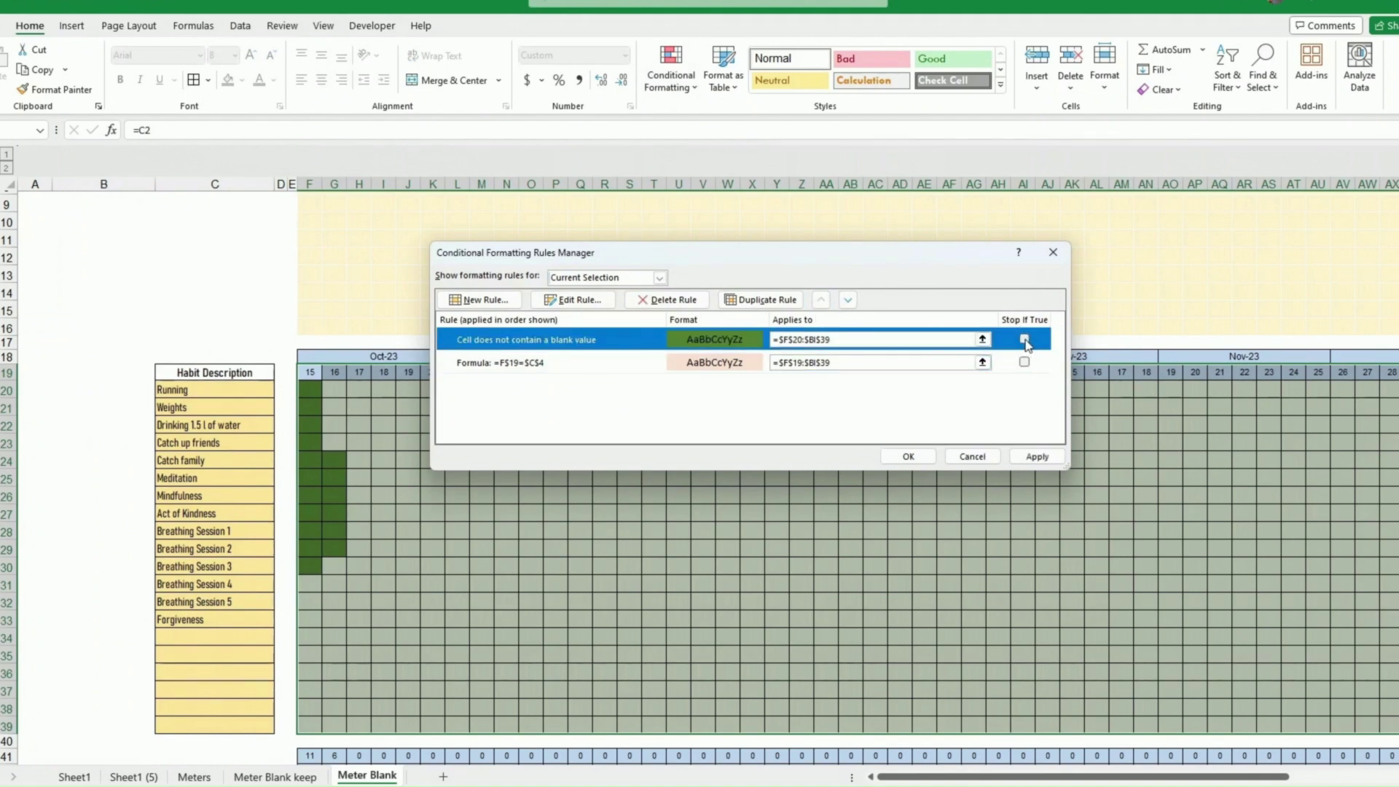
pyautogui.click(1024, 339)
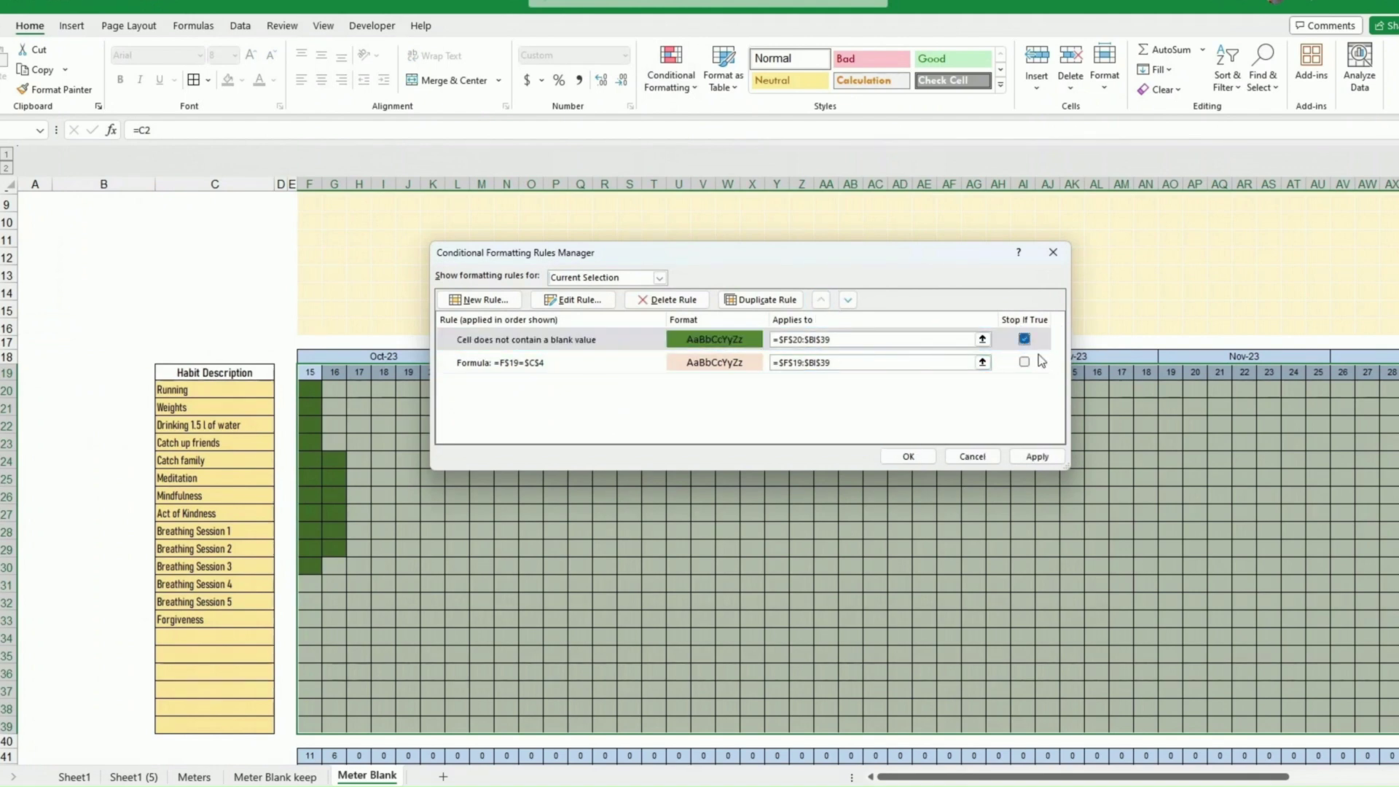
pyautogui.click(1041, 456)
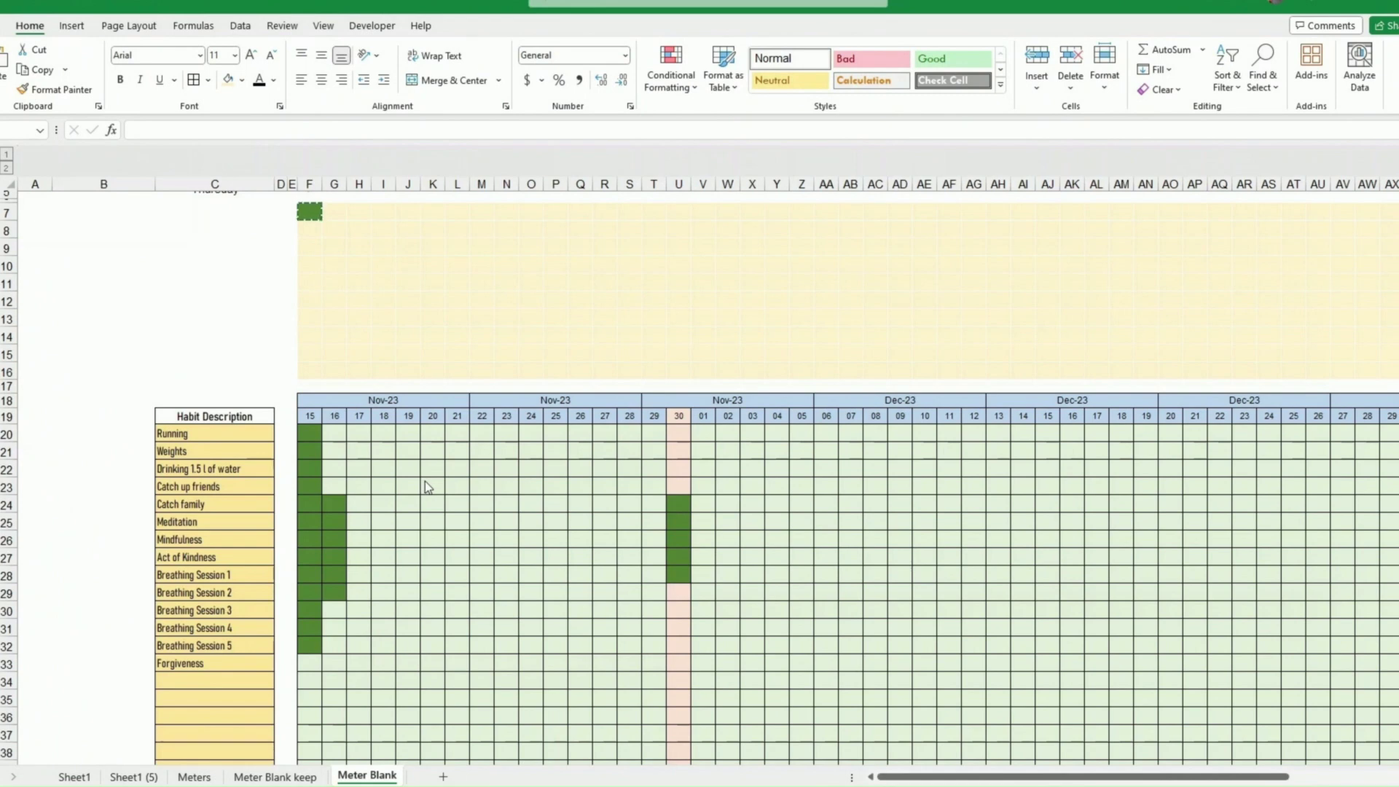
pyautogui.click(313, 213)
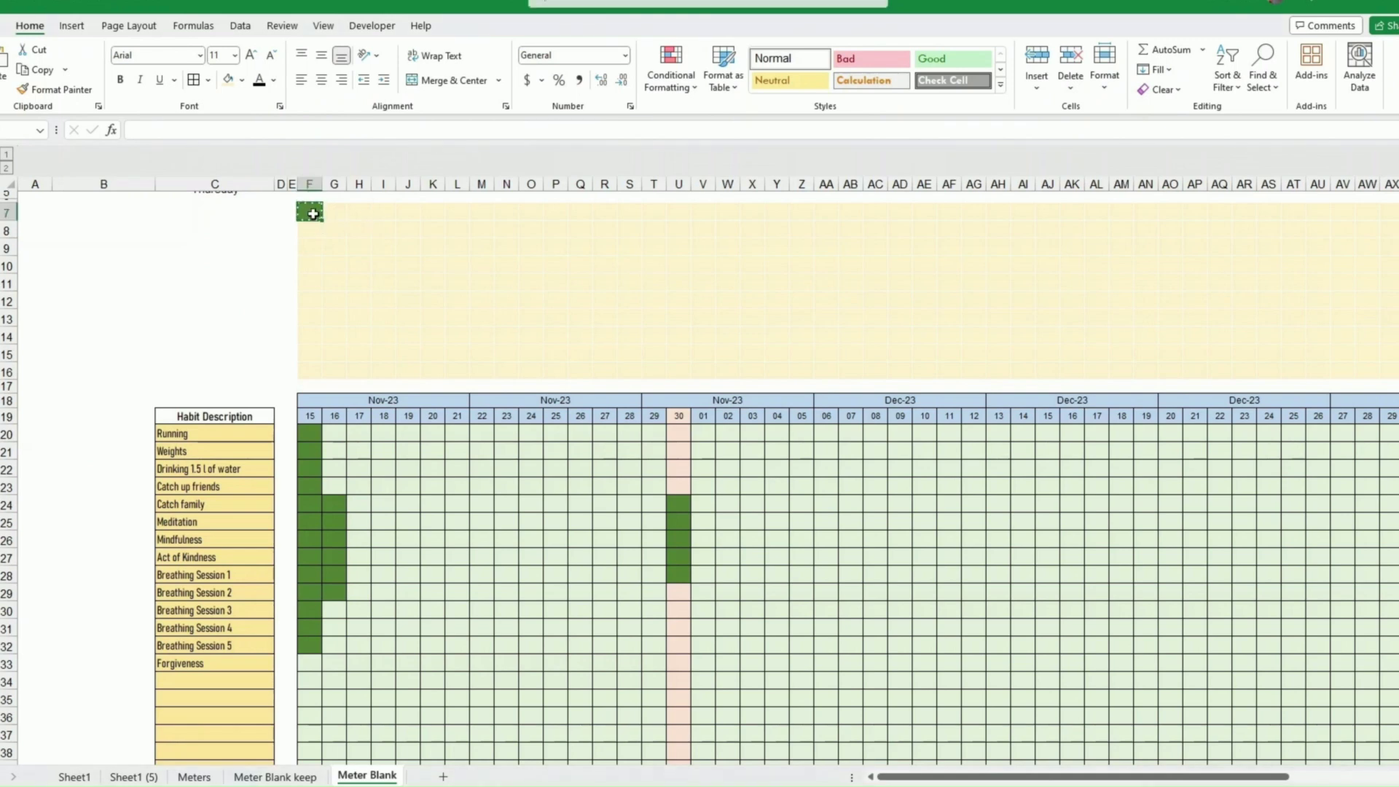
pyautogui.press('Return')
pyautogui.press('Right')
pyautogui.press('Right')
pyautogui.press('Right')
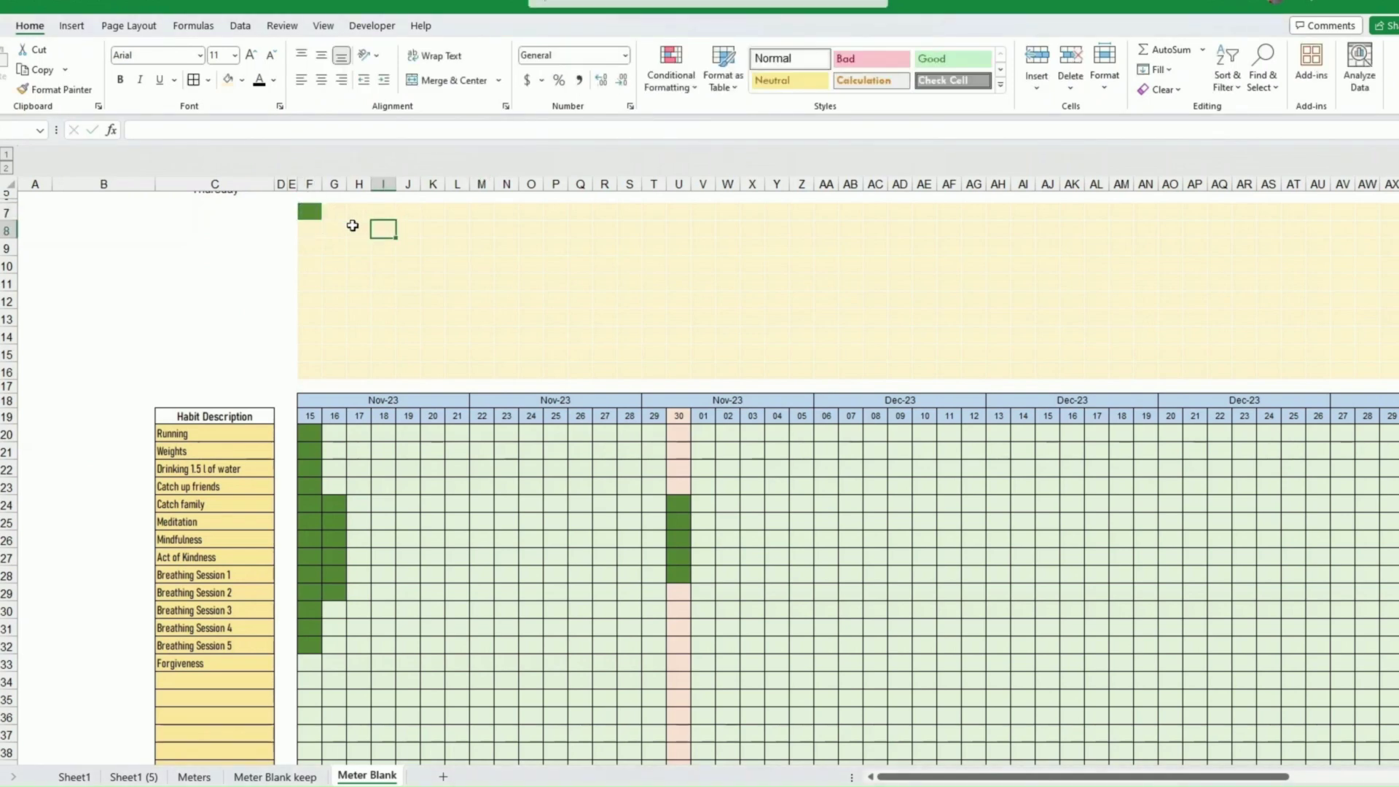
# Step: Examine the F7 conditional formatting rule =AND(F$42>=$BK7,F$42>=$C$46) and the completion rates, column BK levels and colour thresholds it references
pyautogui.click(313, 212)
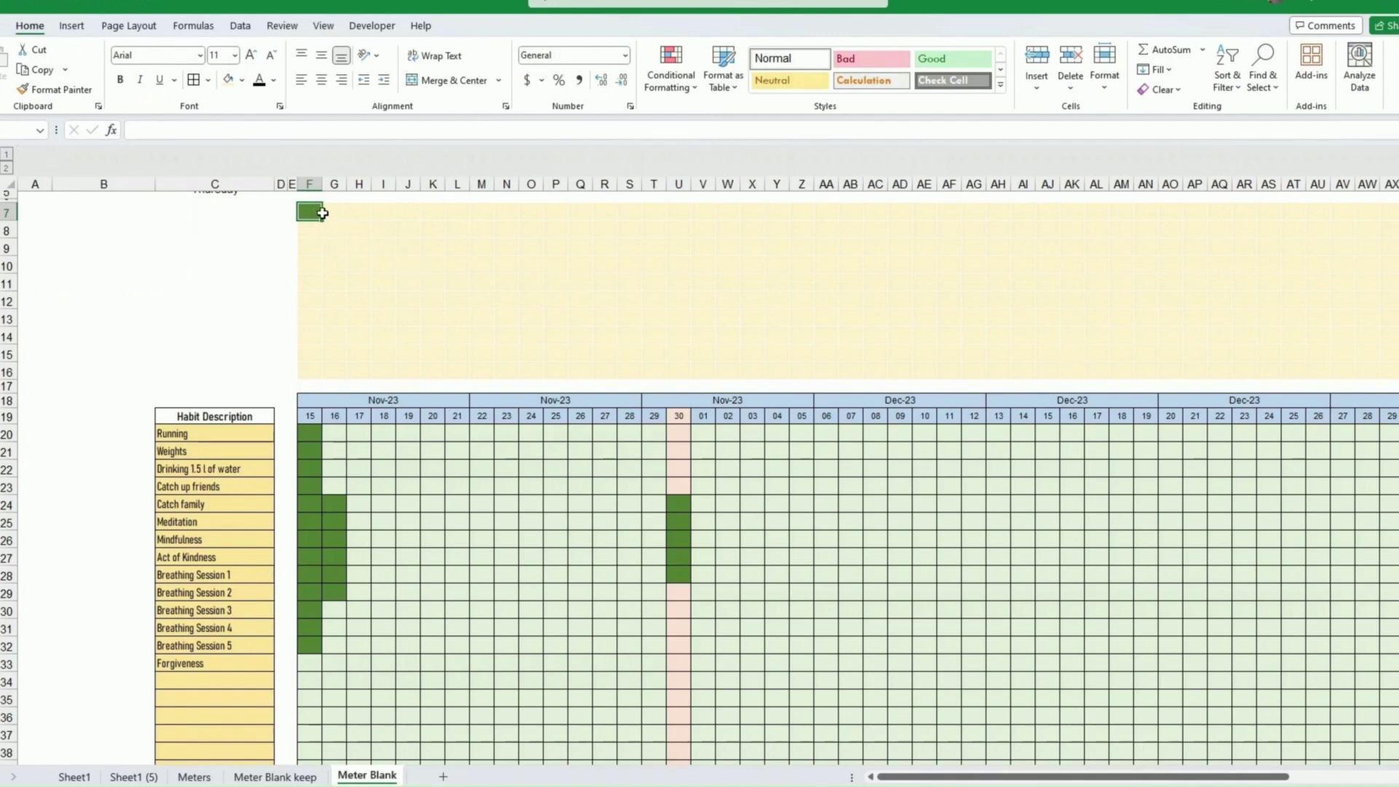
pyautogui.click(679, 88)
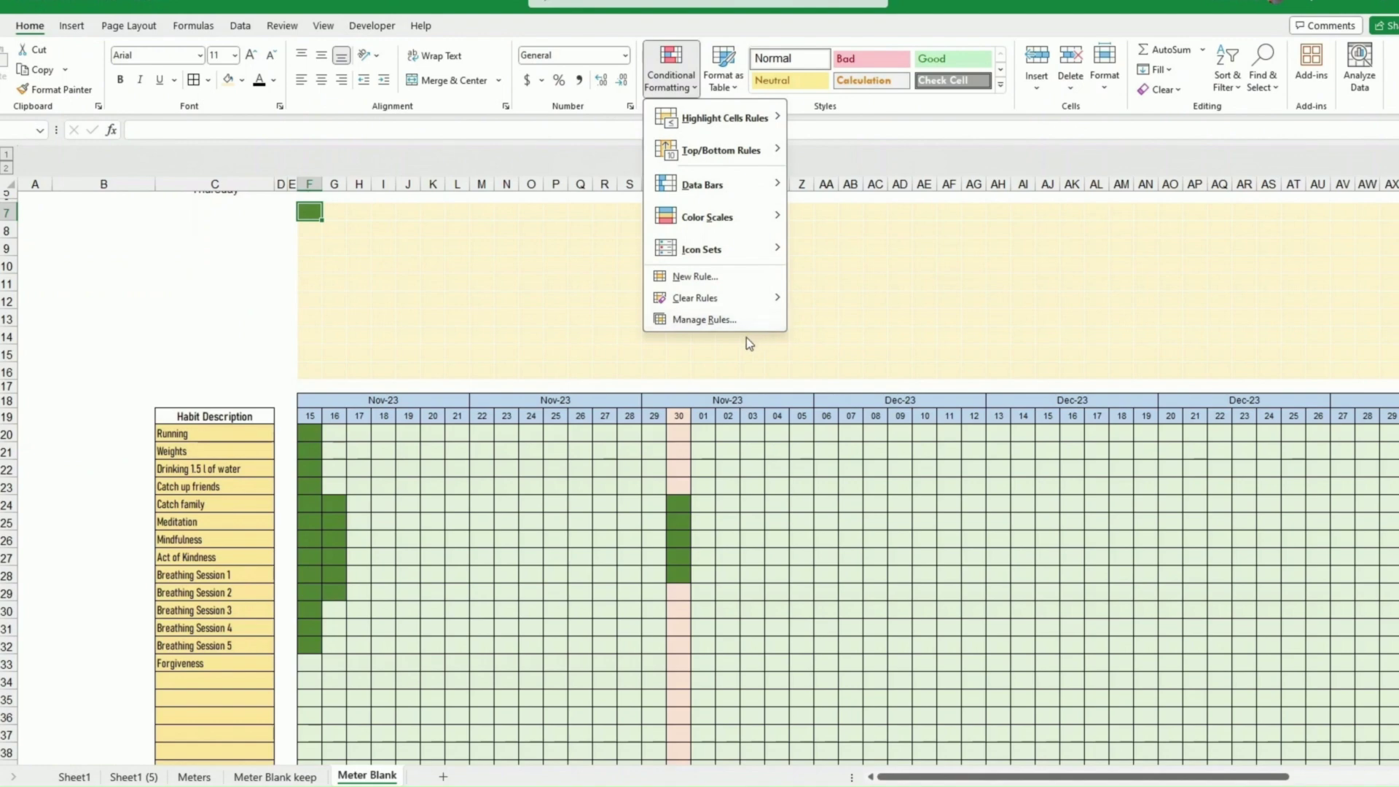
pyautogui.click(702, 321)
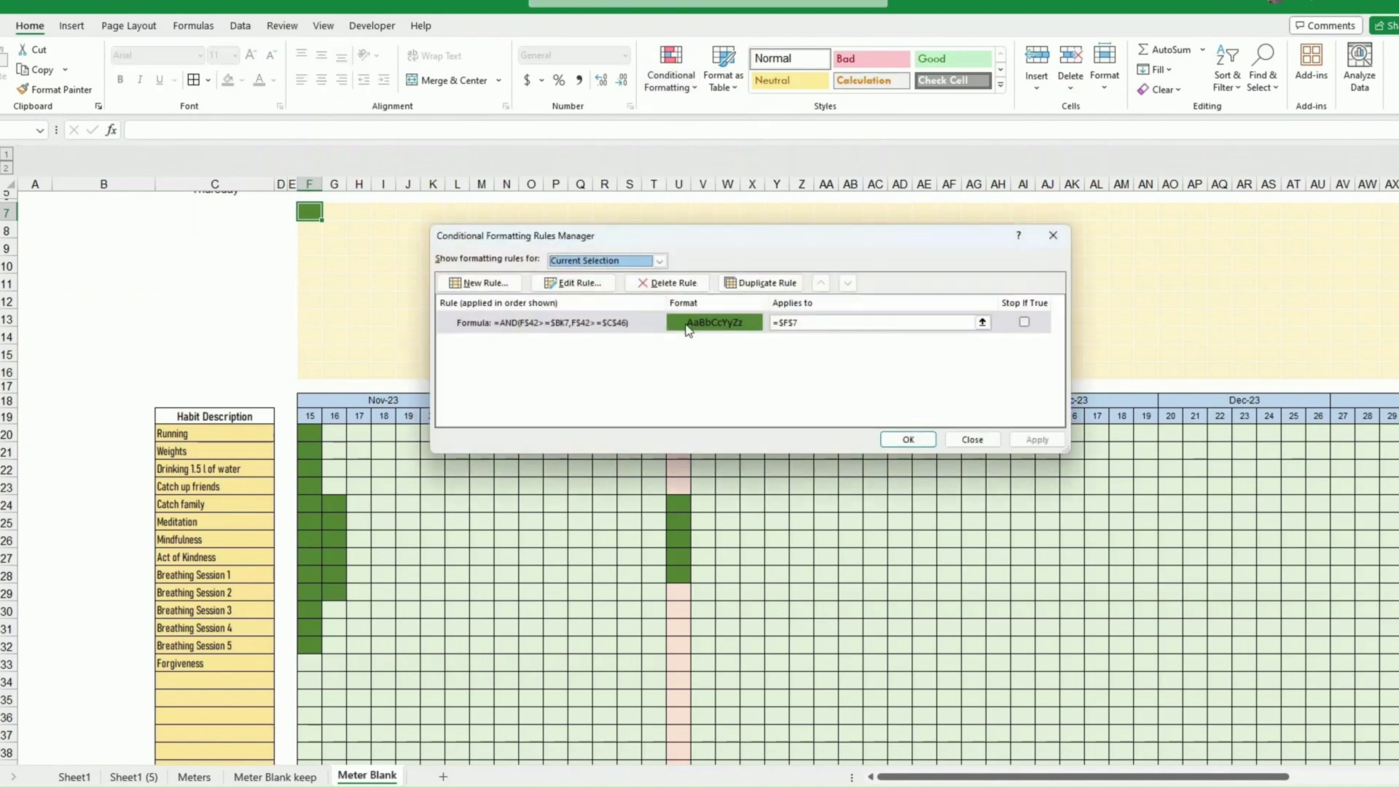
pyautogui.click(689, 325)
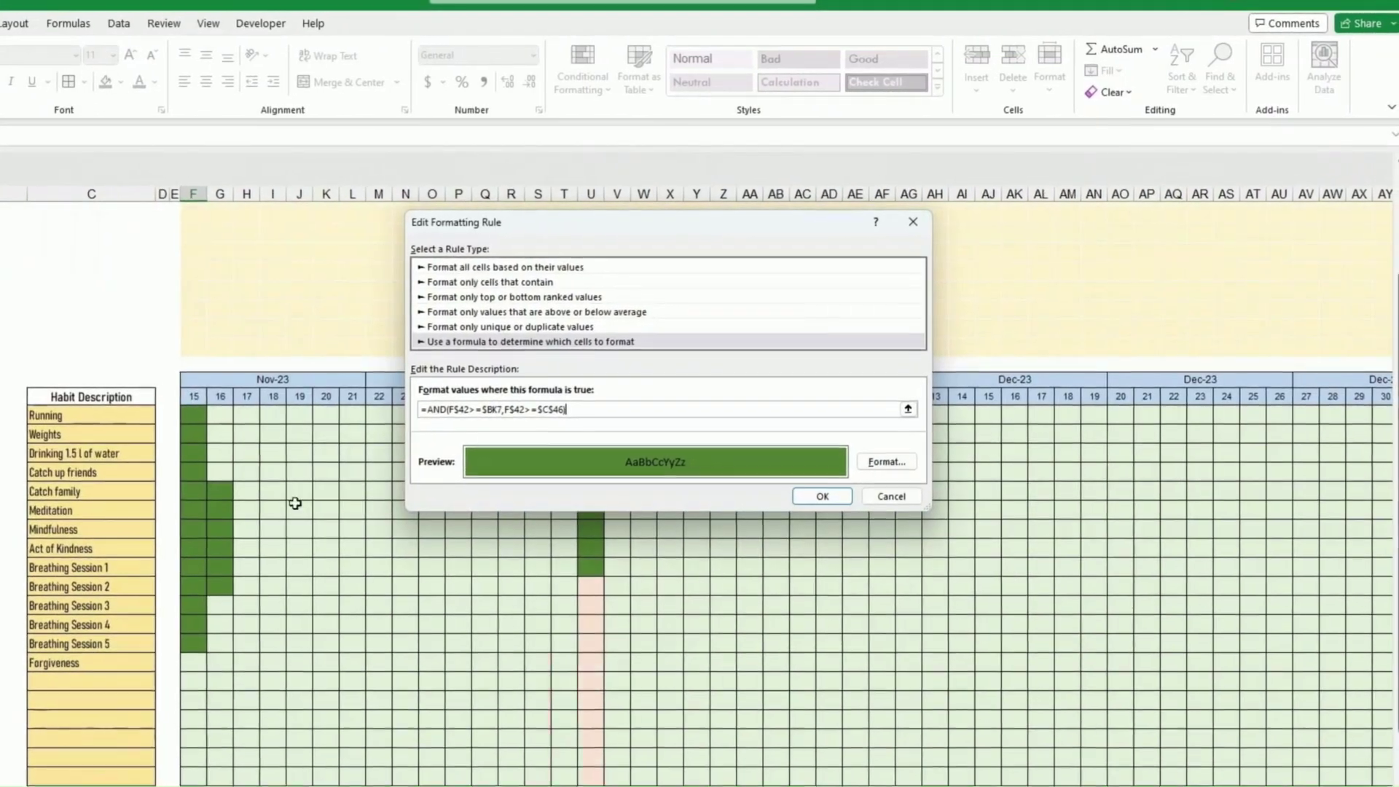
pyautogui.scroll(-2, 244, 751)
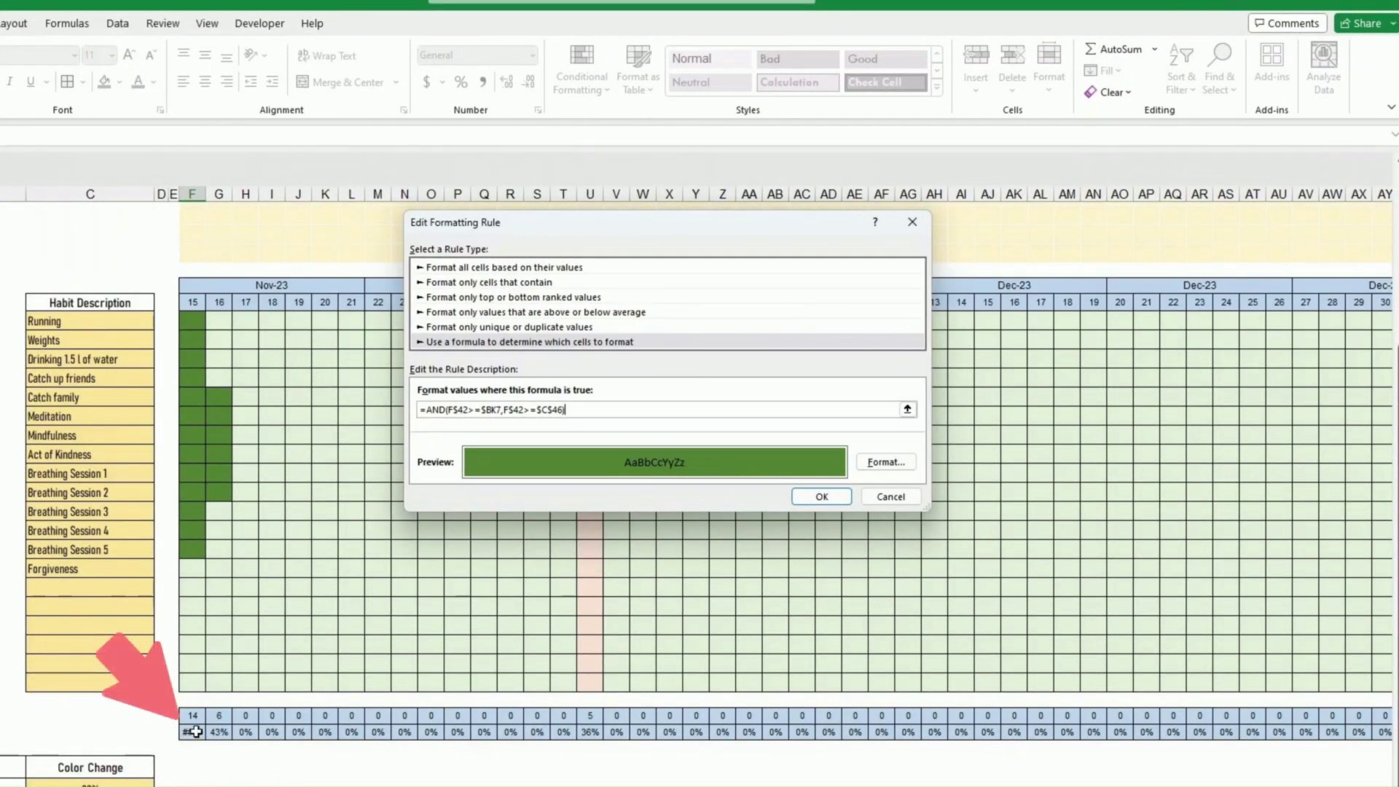
pyautogui.hscroll(2, 195, 730)
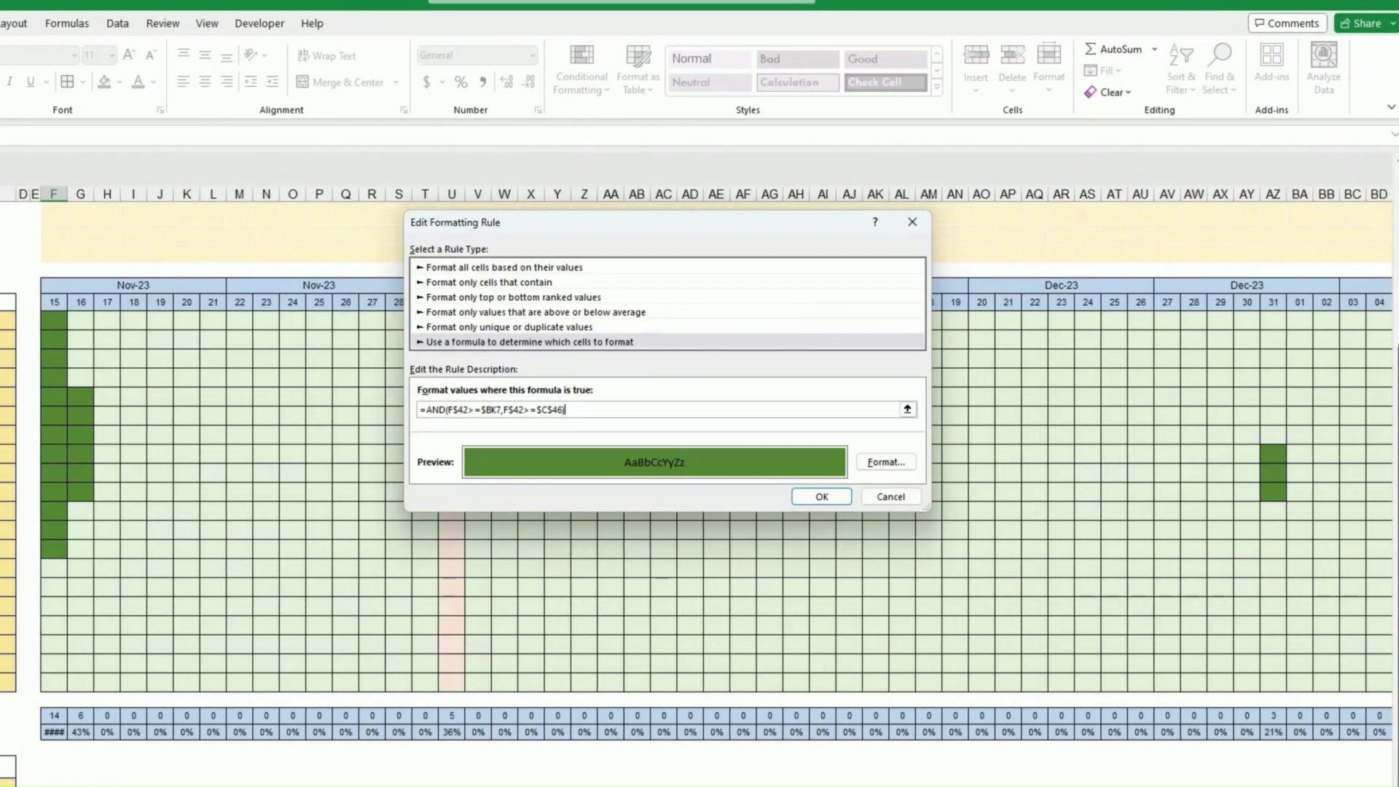
pyautogui.hscroll(3, 1295, 493)
pyautogui.scroll(4, 1305, 468)
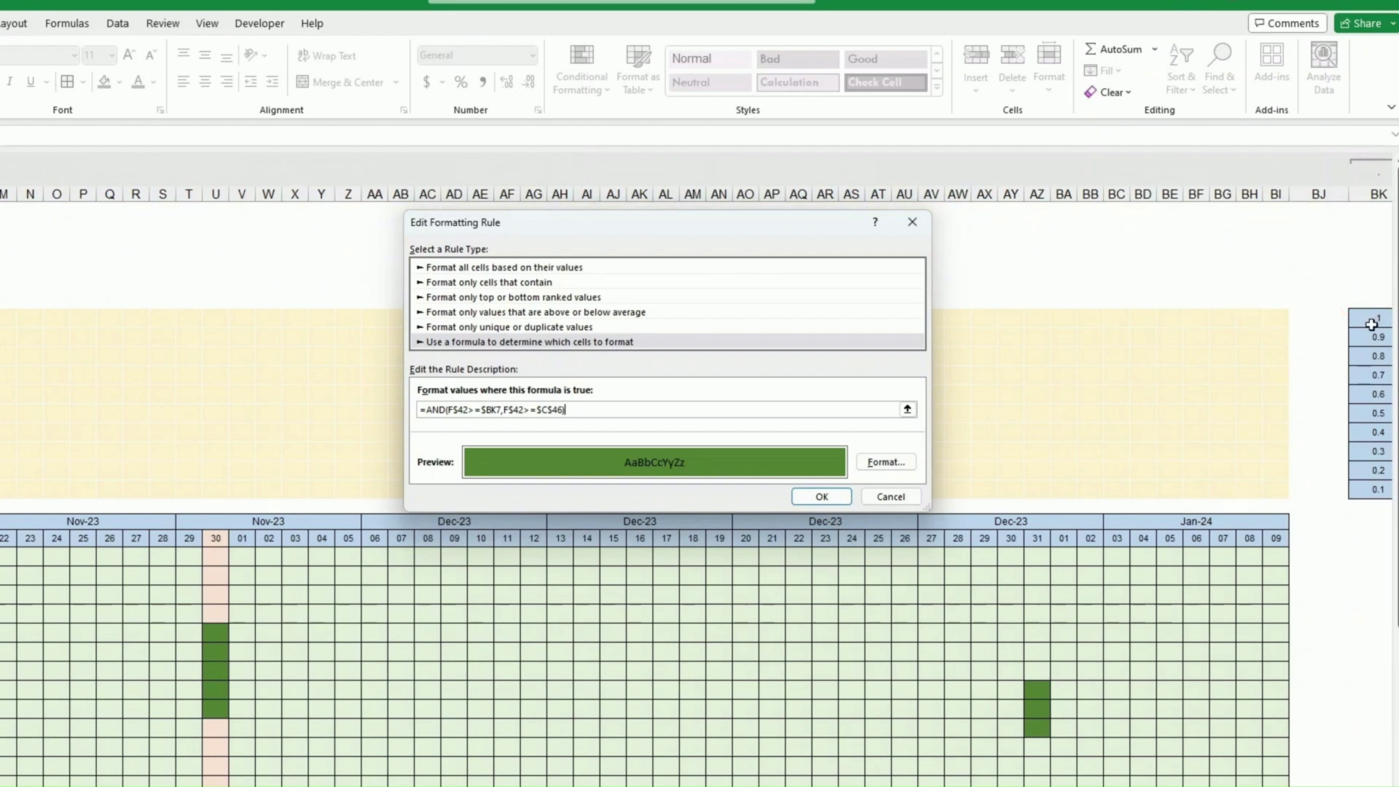
pyautogui.scroll(-5, 549, 571)
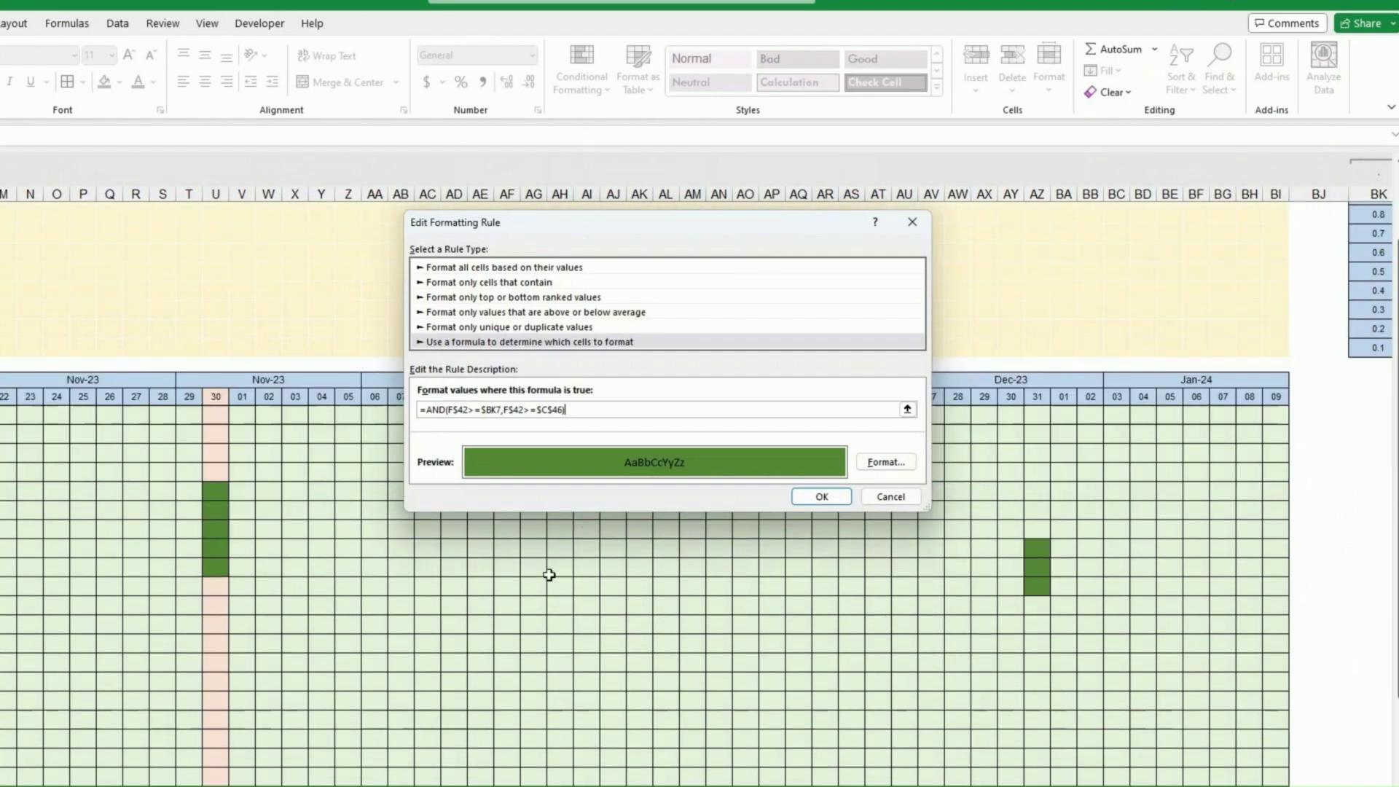
pyautogui.hscroll(-5, 656, 583)
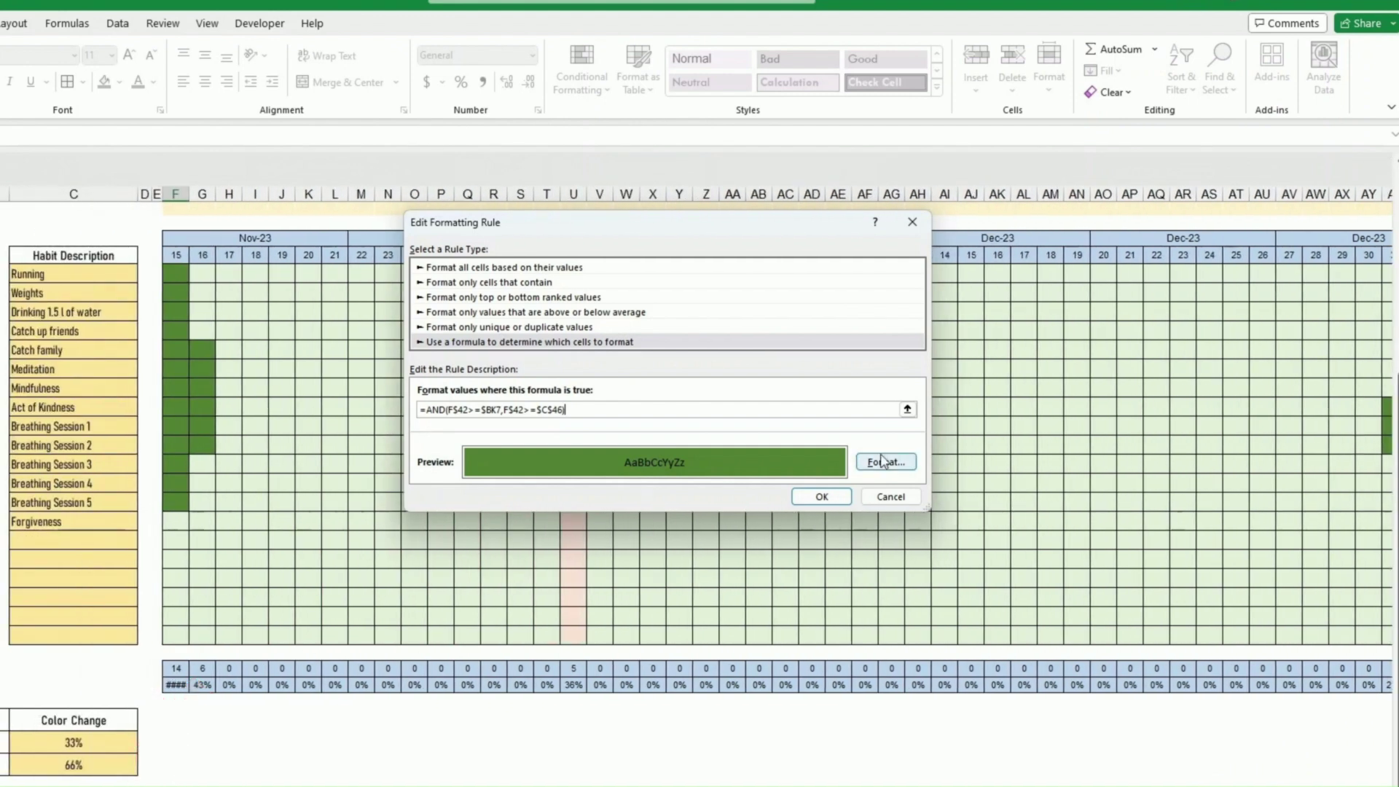
pyautogui.click(828, 496)
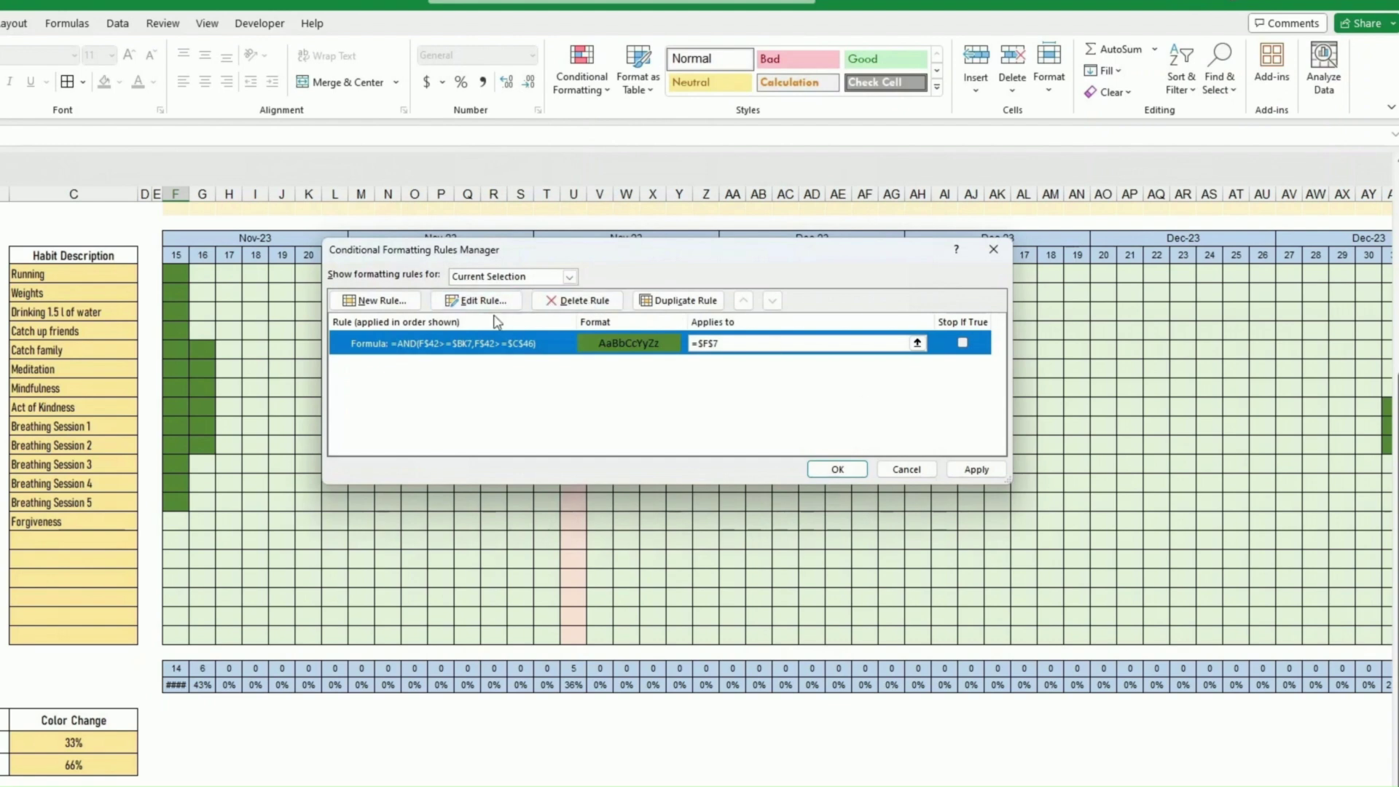
# Step: Duplicate the F7 rule twice and change one copy to =AND(F$42>=$BK7,F$42>=$C$45) with a lighter green fill
pyautogui.click(661, 302)
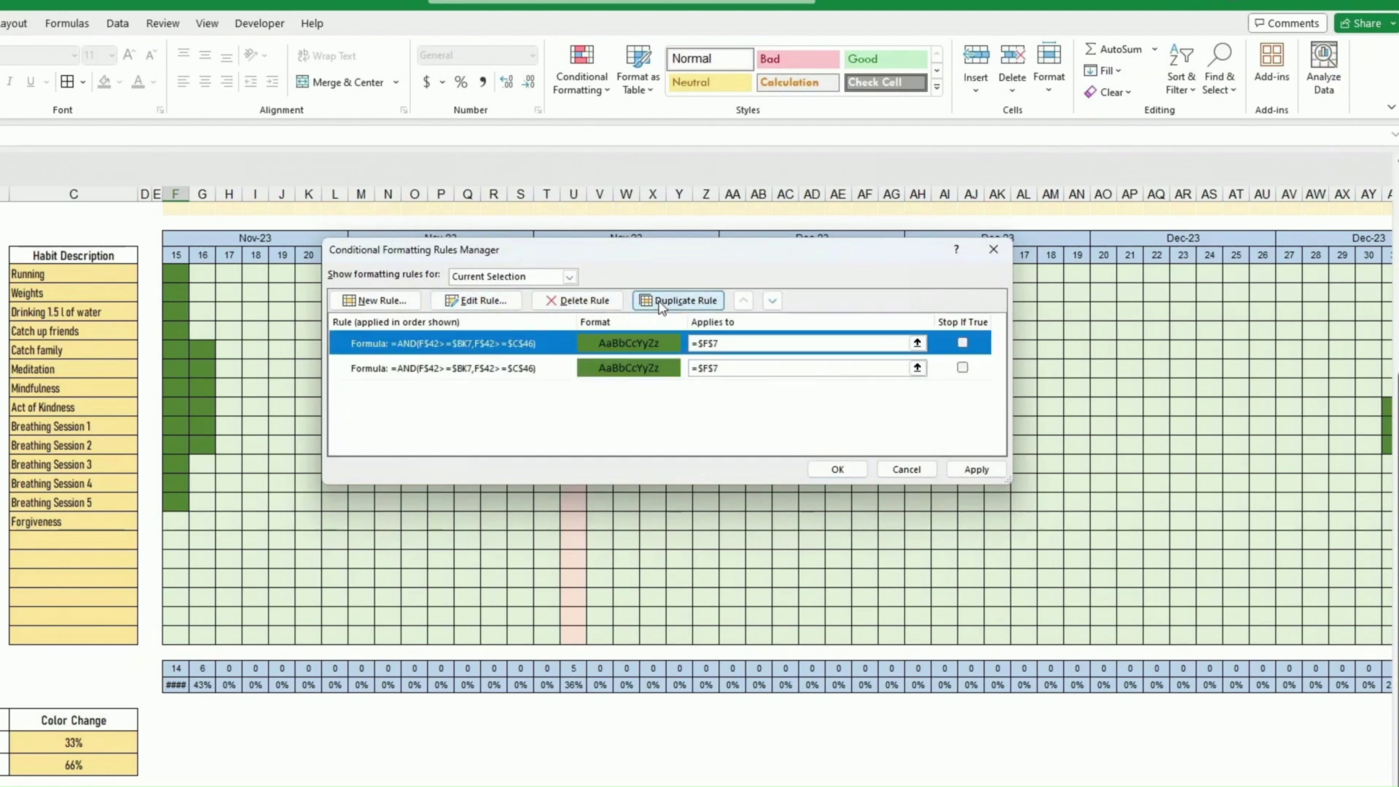
pyautogui.click(661, 301)
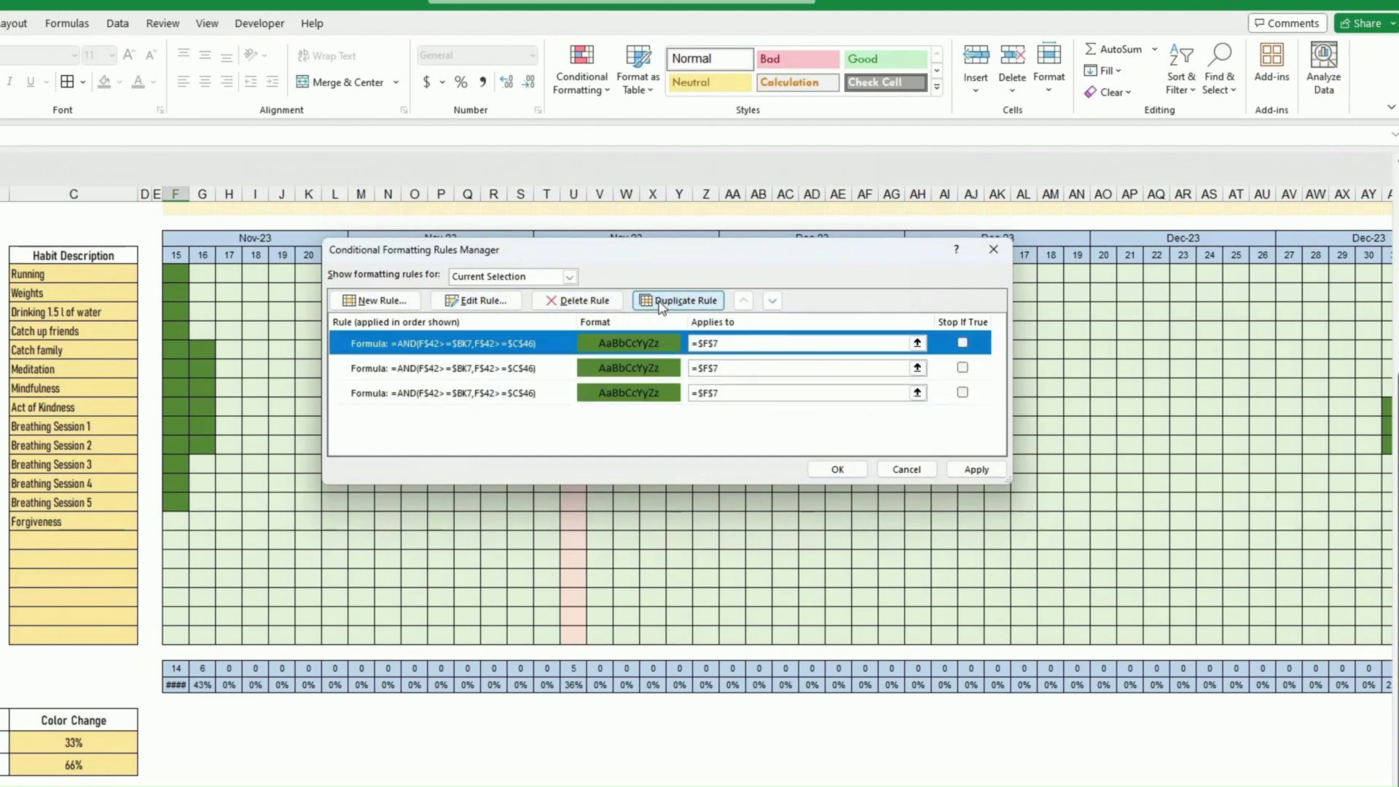
pyautogui.click(541, 372)
pyautogui.click(489, 305)
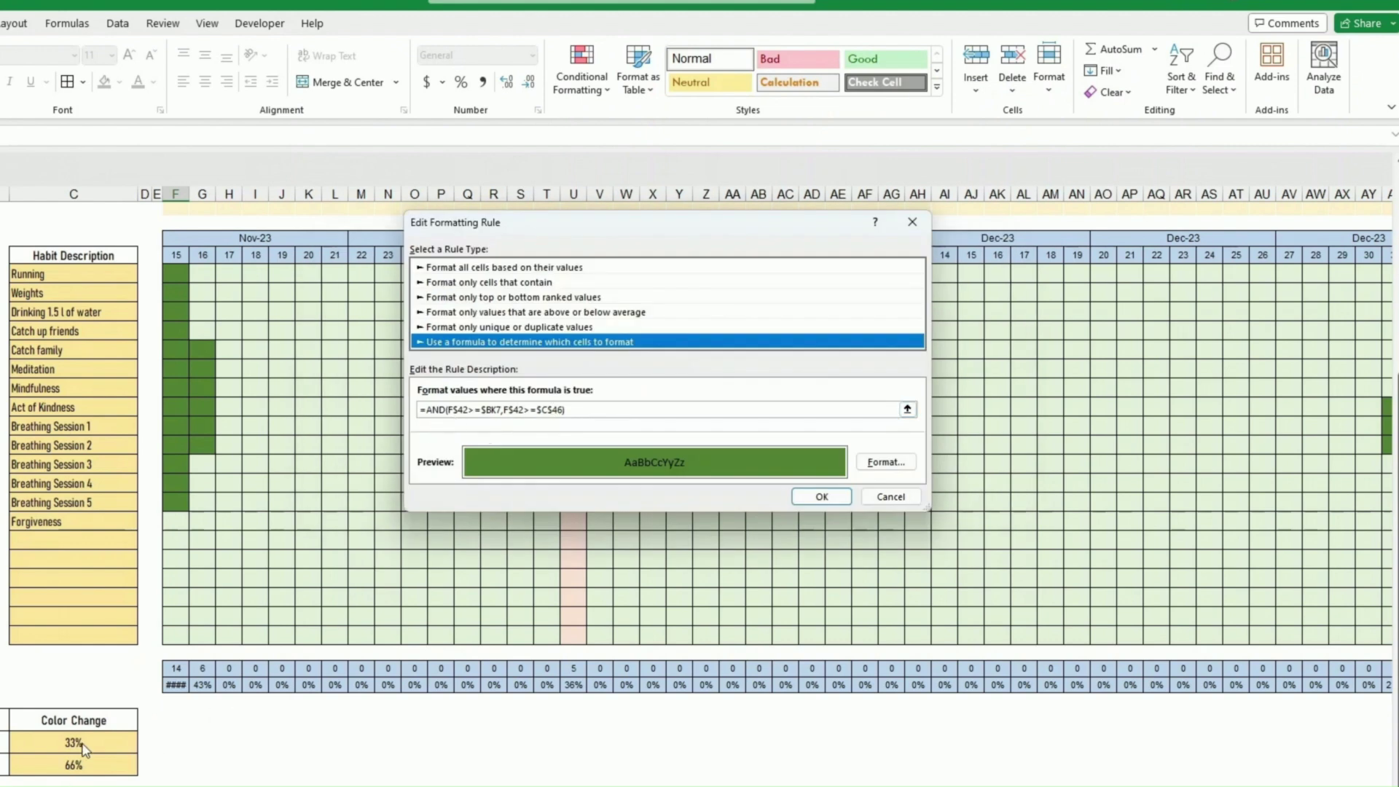
pyautogui.click(563, 410)
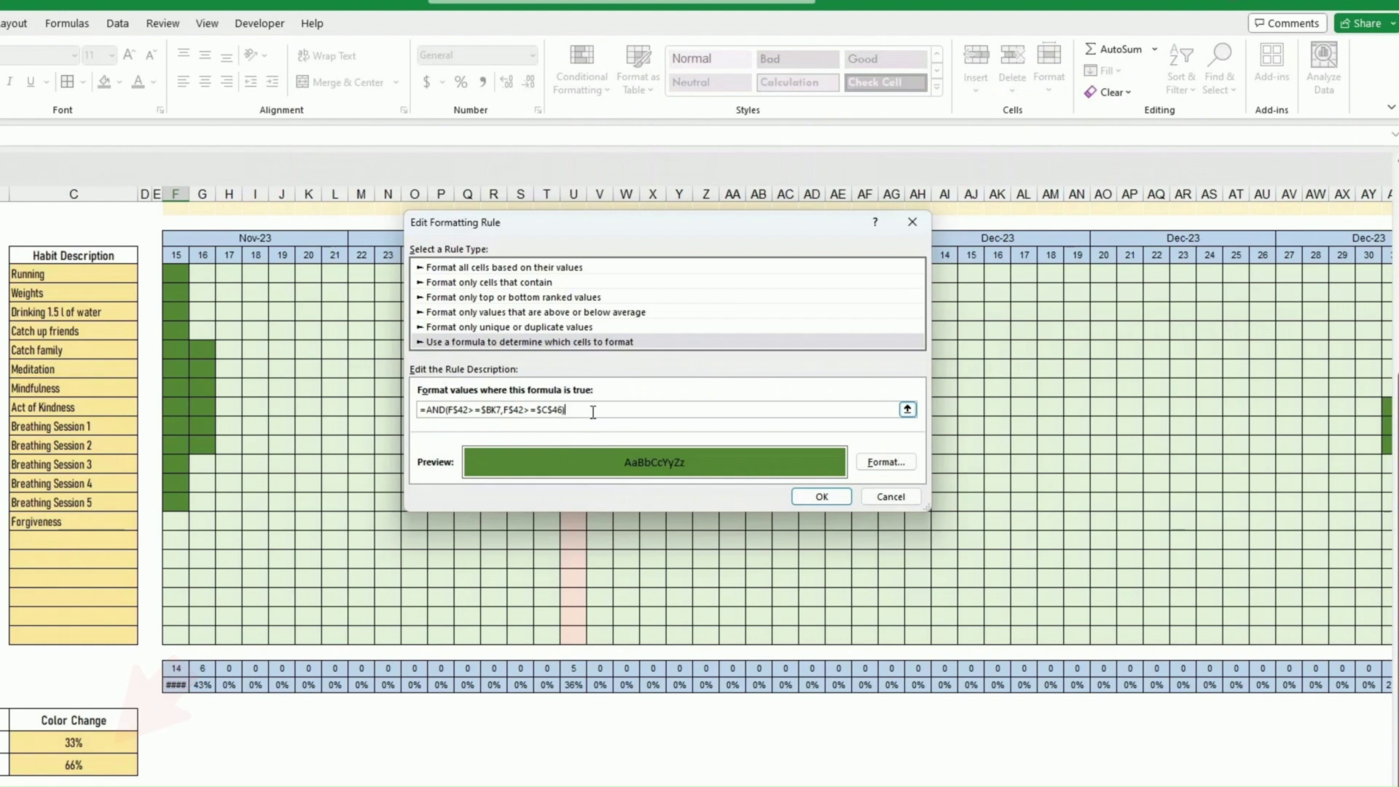
pyautogui.press('BackSpace')
pyautogui.press('BackSpace')
pyautogui.write('5)')
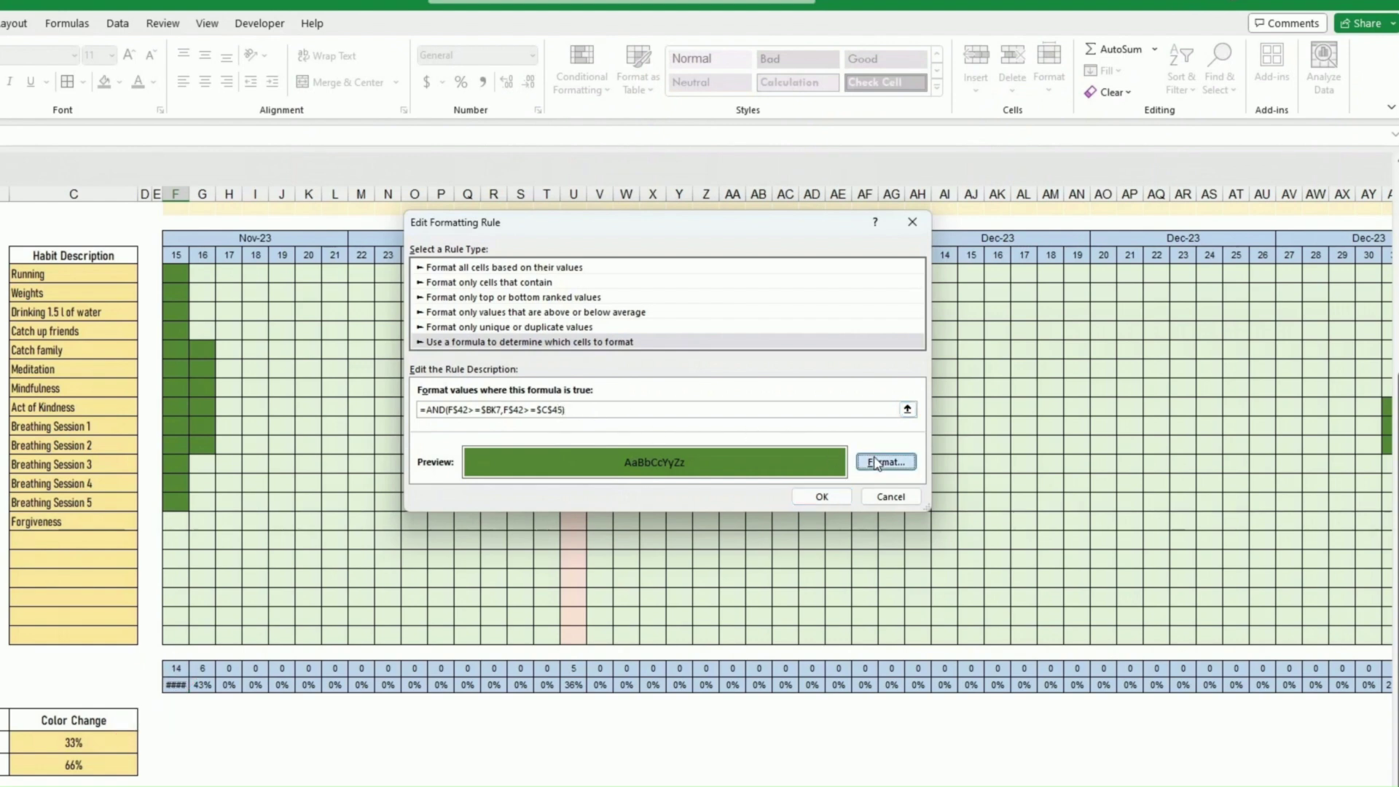
pyautogui.click(886, 462)
pyautogui.click(610, 257)
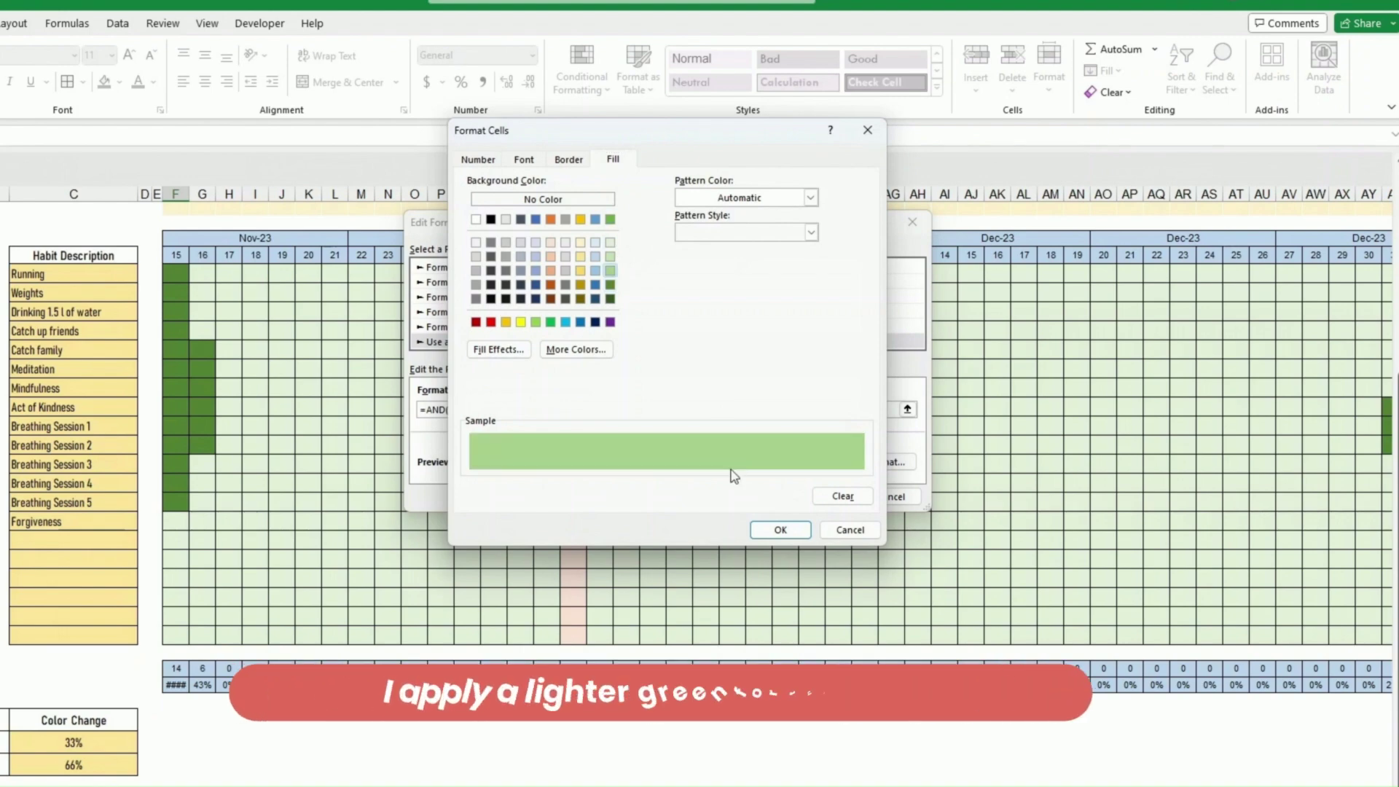
pyautogui.click(779, 529)
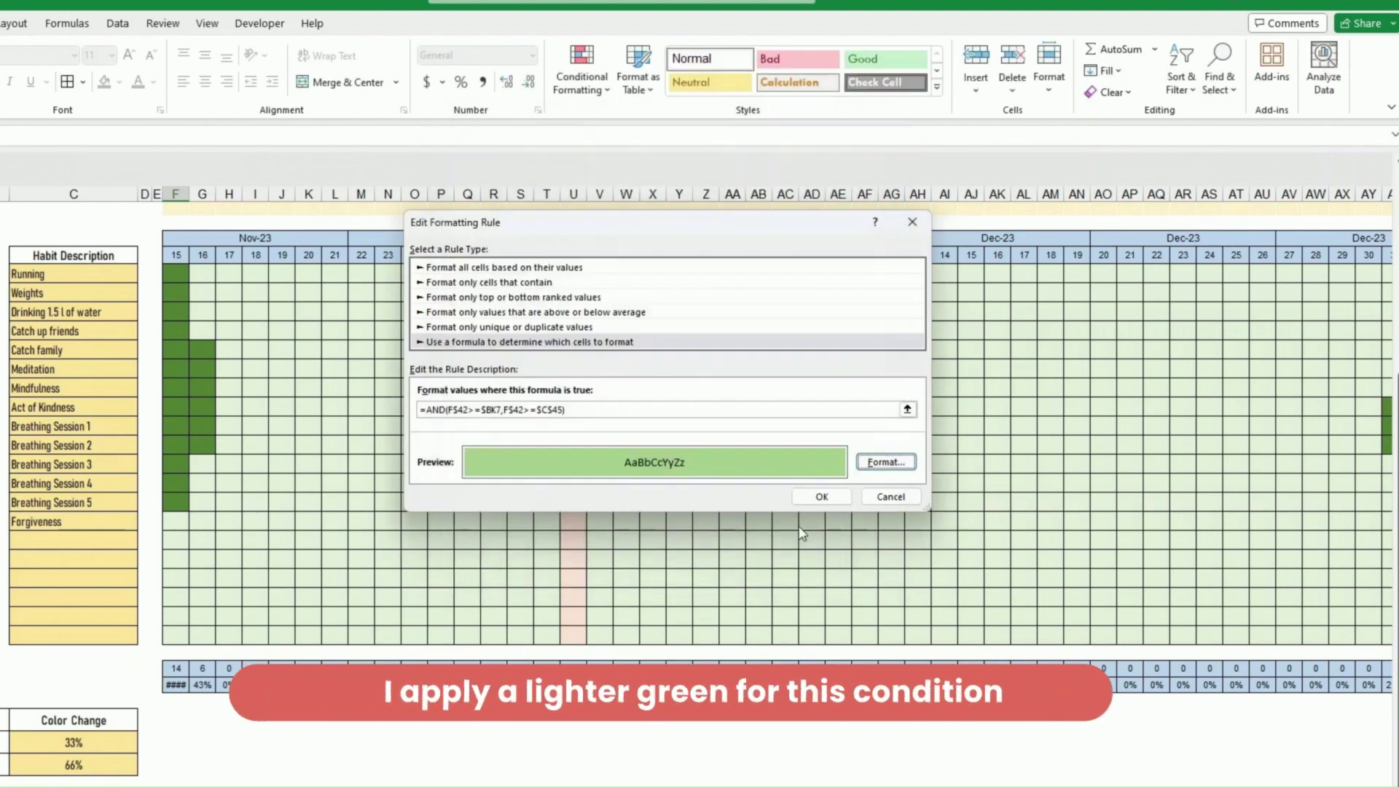
pyautogui.click(821, 496)
# Step: Change another copied rule's formula to =AND(F$42>=$BK7,F$42<$C$45)
pyautogui.click(475, 300)
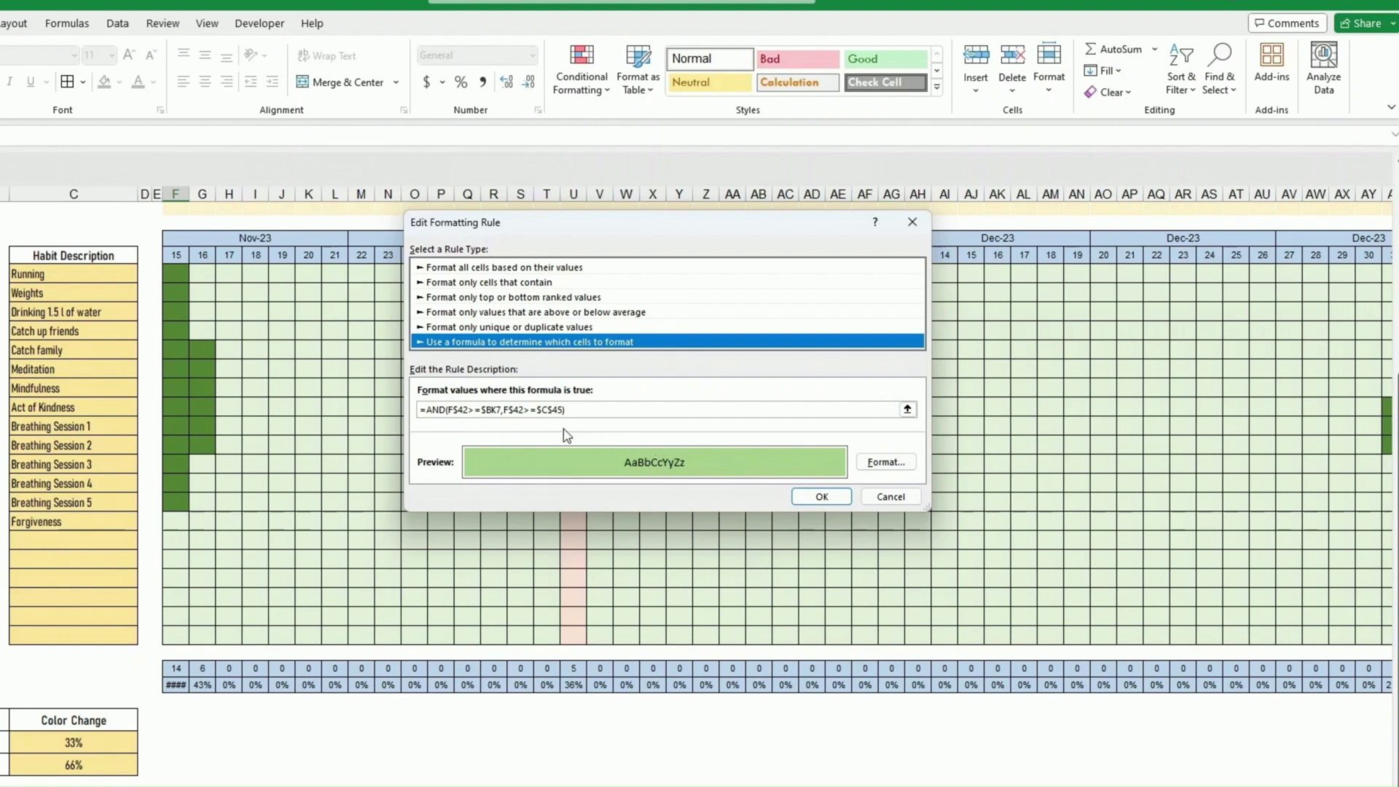
pyautogui.click(539, 410)
pyautogui.press('BackSpace')
pyautogui.press('BackSpace')
pyautogui.write('<')
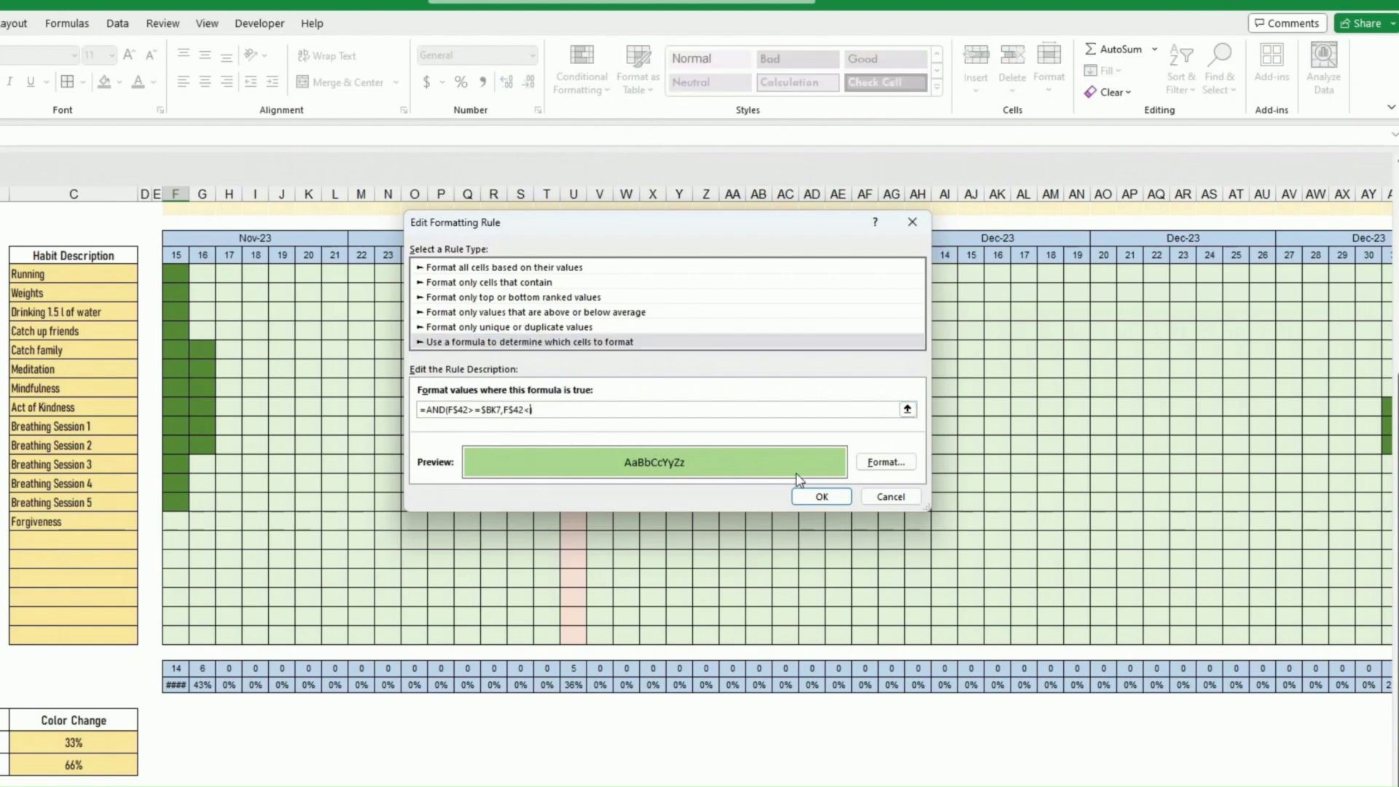
pyautogui.click(105, 741)
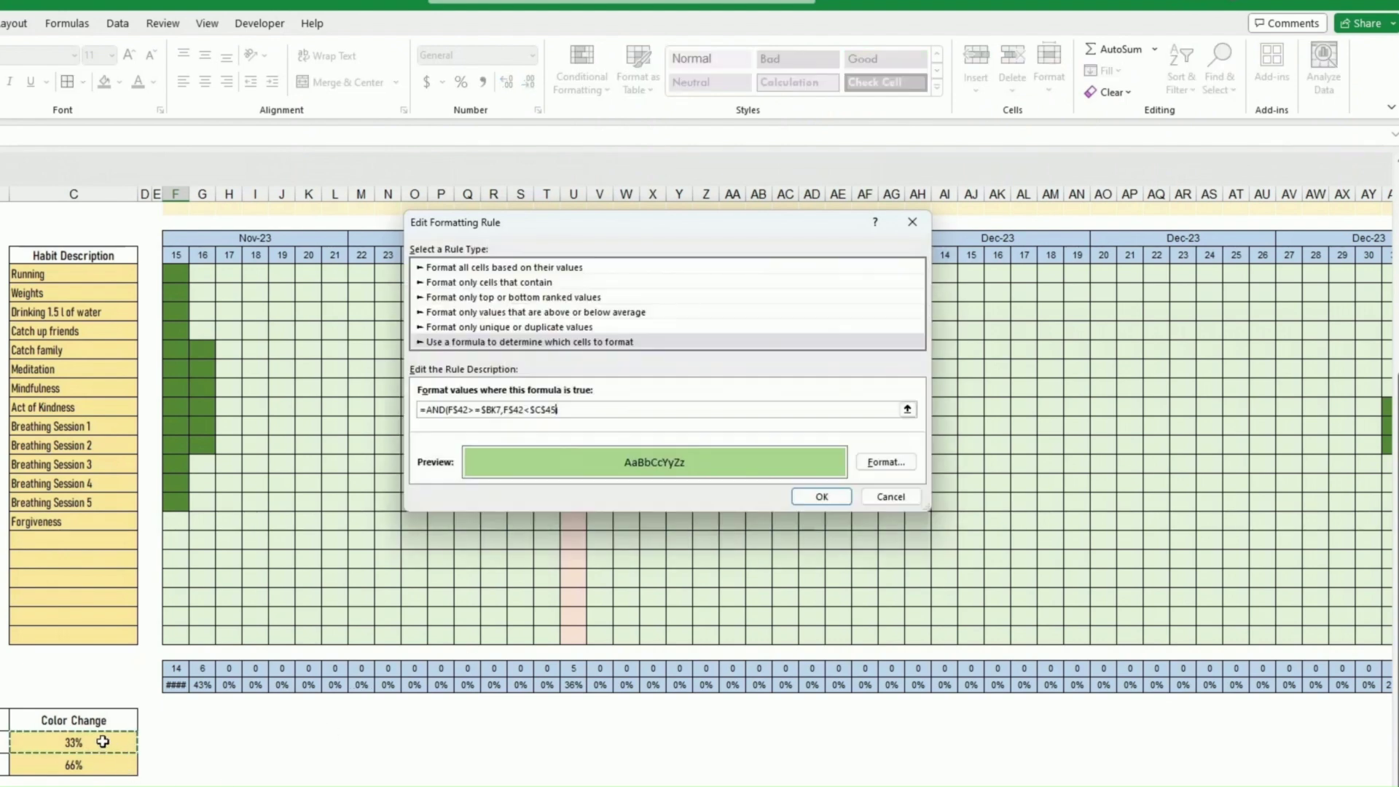
# Step: Give the below-$C$45 rule the palest green fill and apply the three F7 rules
pyautogui.click(883, 464)
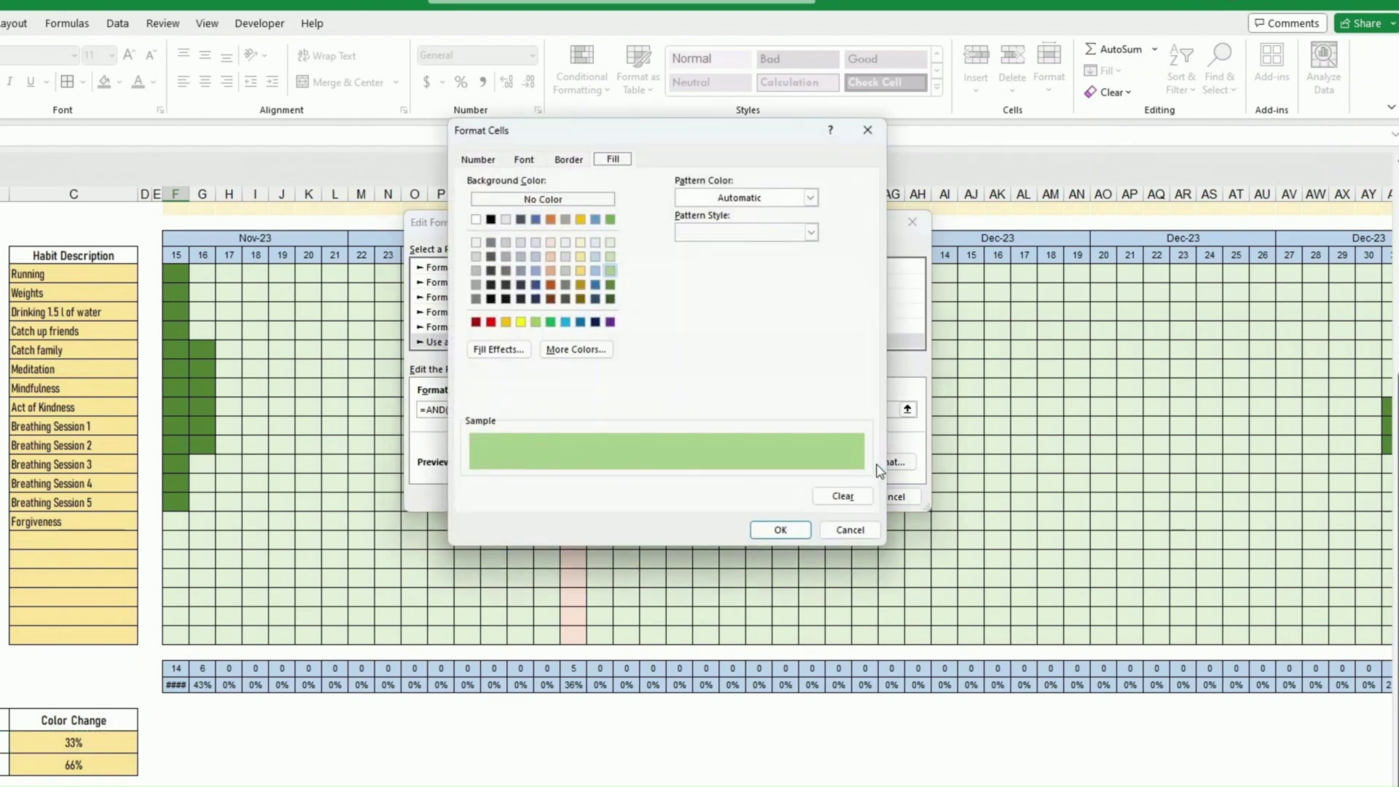
pyautogui.click(610, 243)
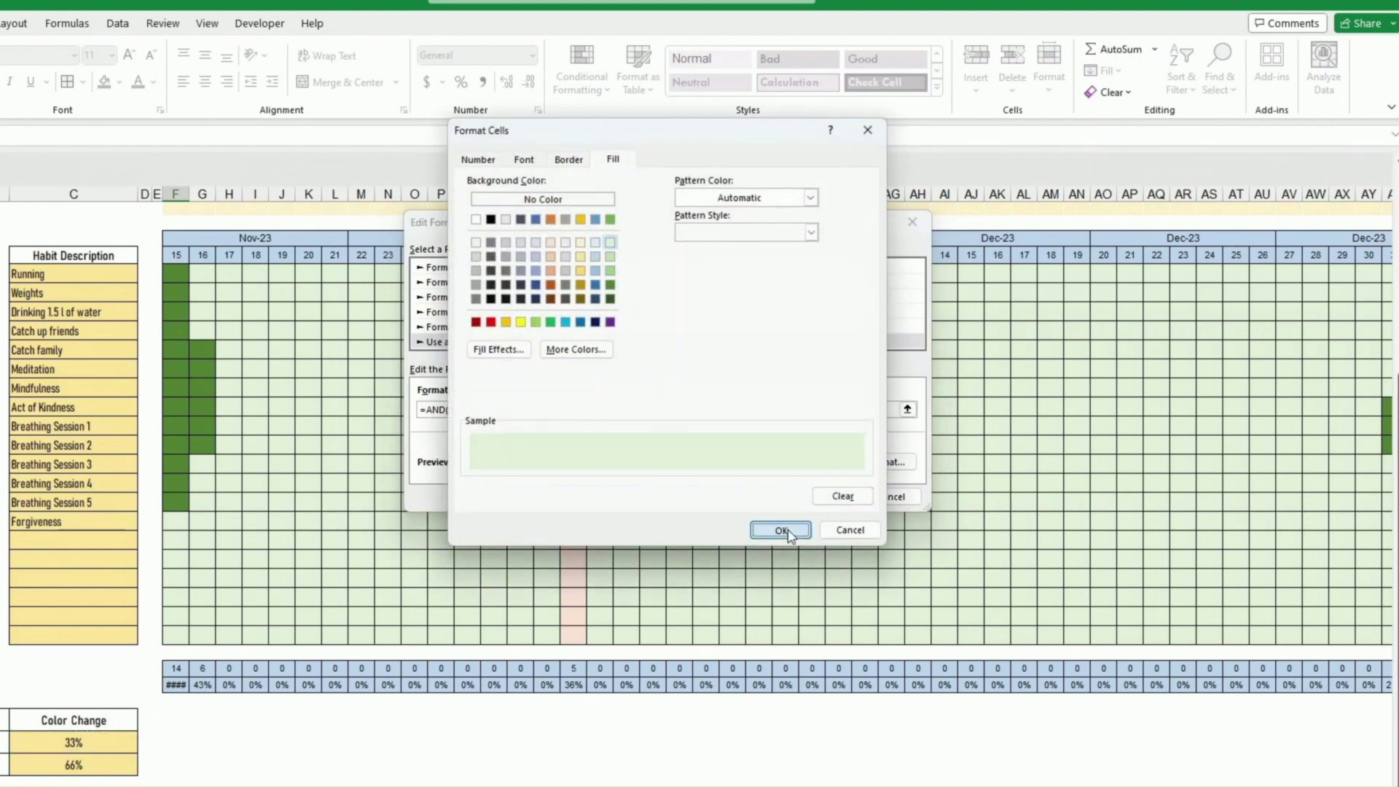
pyautogui.click(780, 529)
pyautogui.click(821, 497)
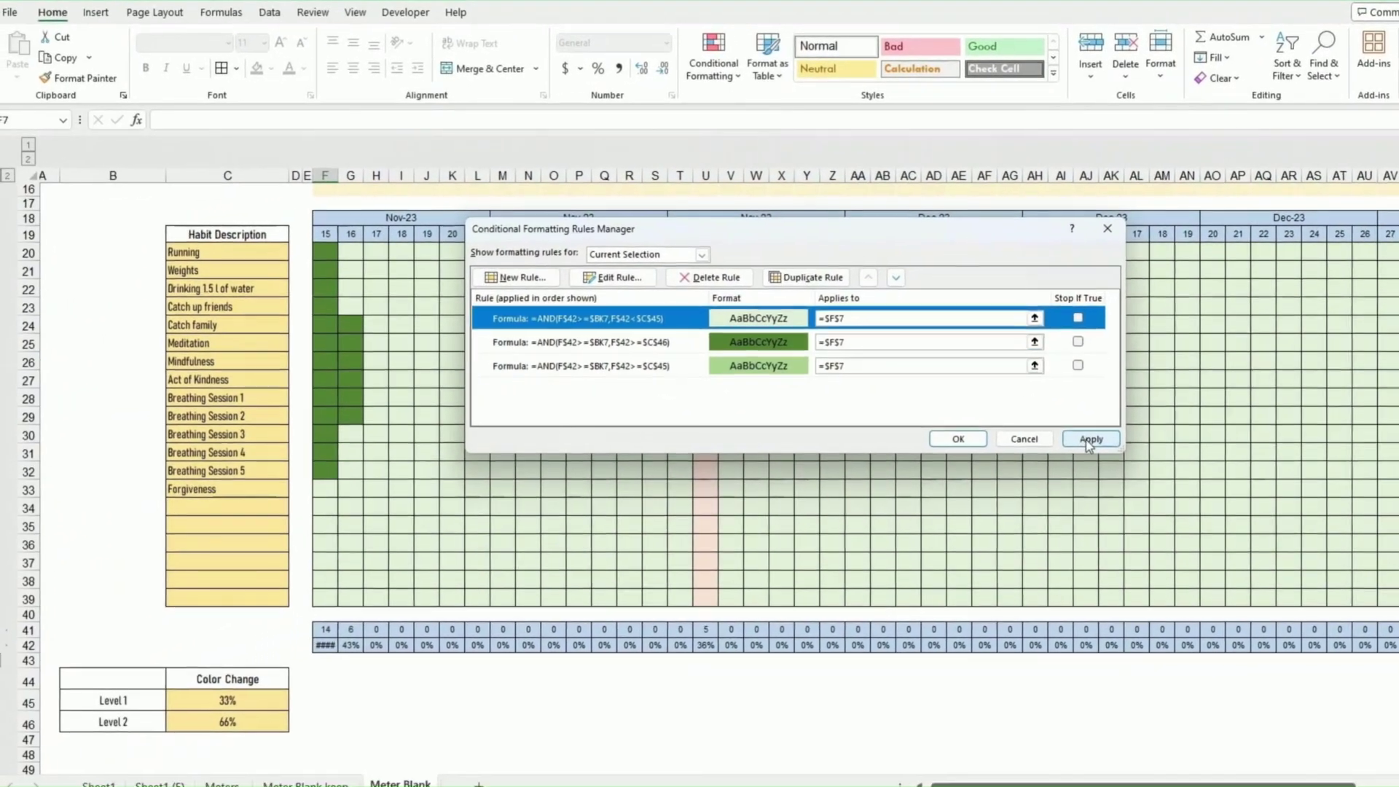
pyautogui.click(1090, 438)
pyautogui.press('Return')
# Step: Copy the formatting of F7 across the whole cube grid F7:BI16 with Format Painter
pyautogui.scroll(5, 327, 288)
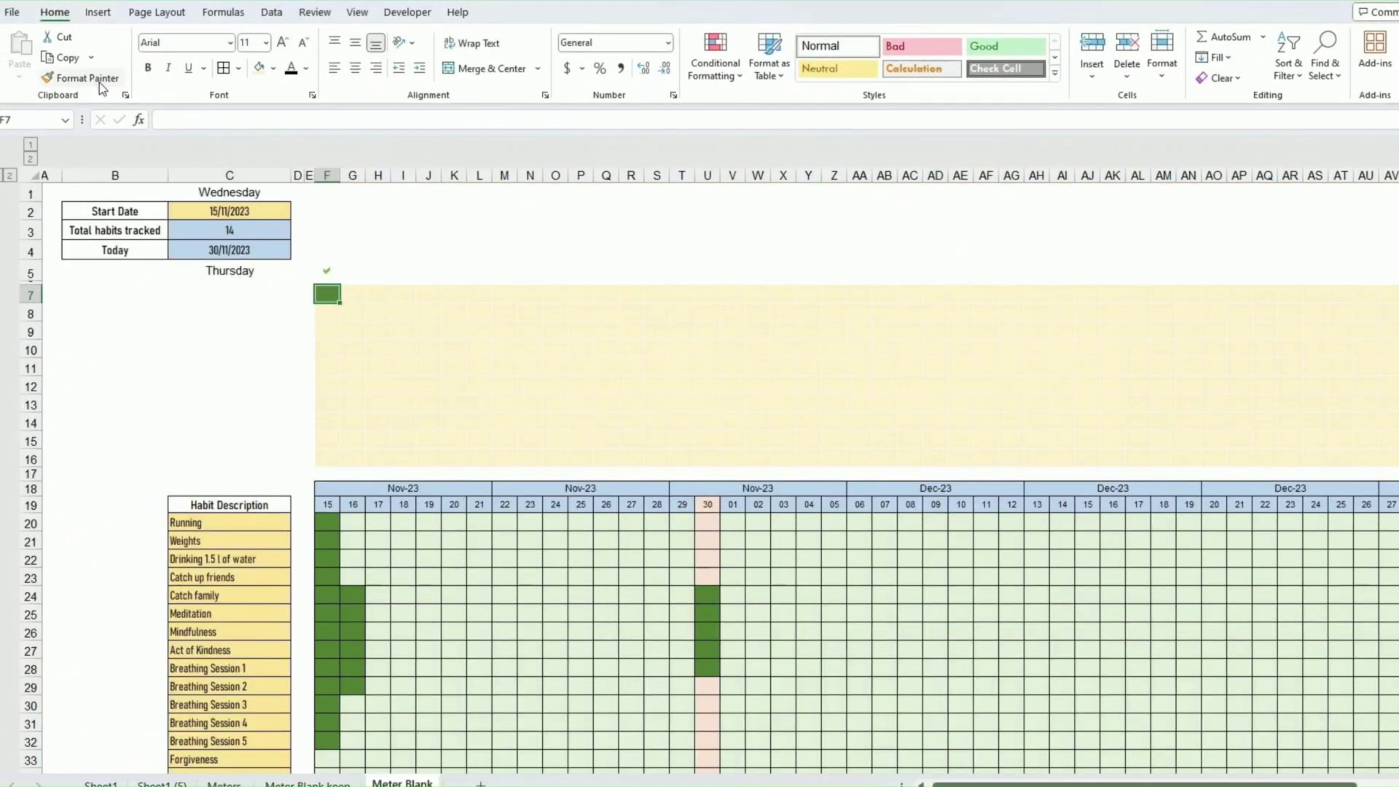
pyautogui.click(99, 82)
pyautogui.moveTo(326, 295)
pyautogui.mouseDown()
pyautogui.moveTo(334, 360)
pyautogui.moveTo(1381, 460)
pyautogui.moveTo(1393, 449)
pyautogui.moveTo(927, 462)
pyautogui.mouseUp()
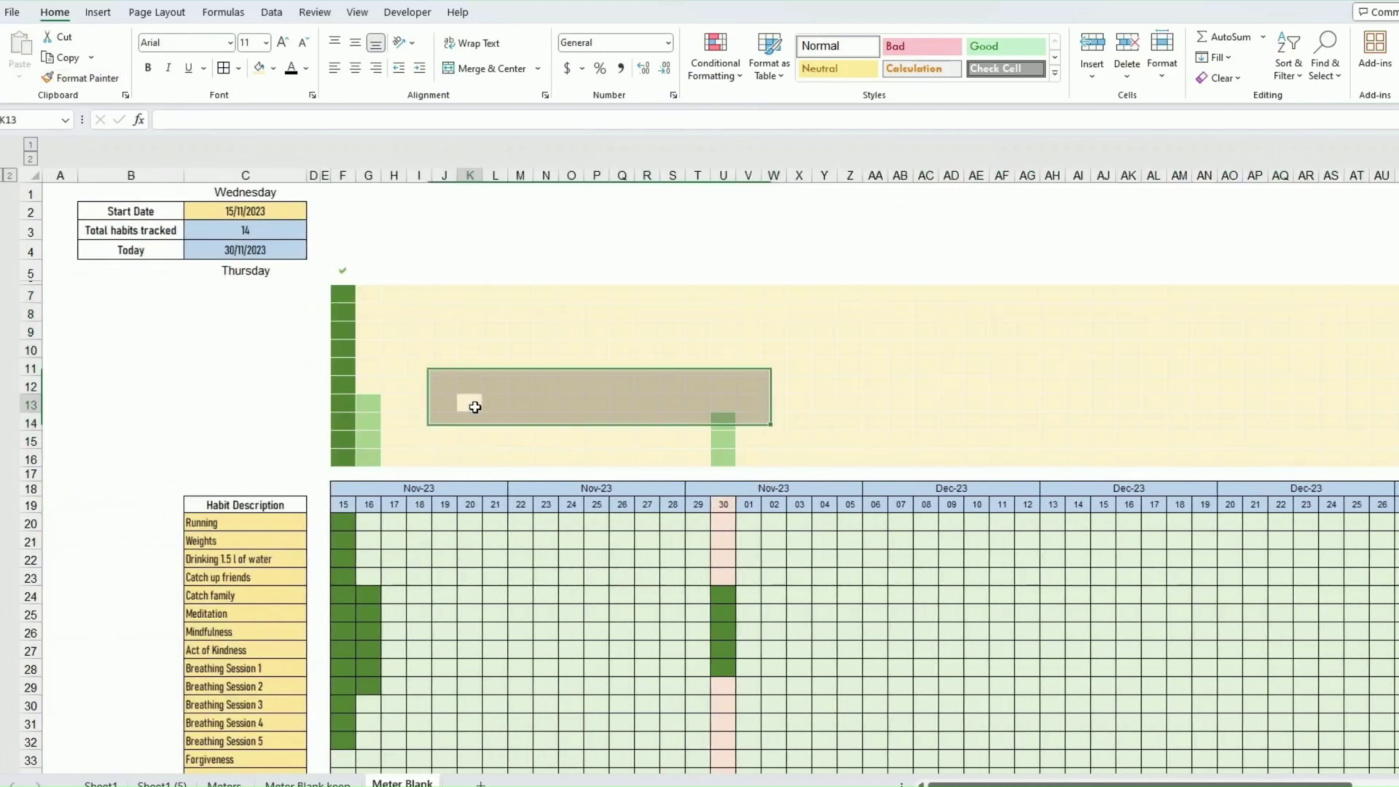
# Step: Mark the habits in G20:G23 for 16 November and H27:H29 for 17 November as completed with entries of 1, and check the cubes
pyautogui.scroll(-1, 437, 452)
pyautogui.click(375, 523)
pyautogui.write('1')
pyautogui.press('Return')
pyautogui.moveTo(393, 605); pyautogui.dragTo(393, 641)
pyautogui.write('1')
pyautogui.hotkey('ctrl', 'Return')
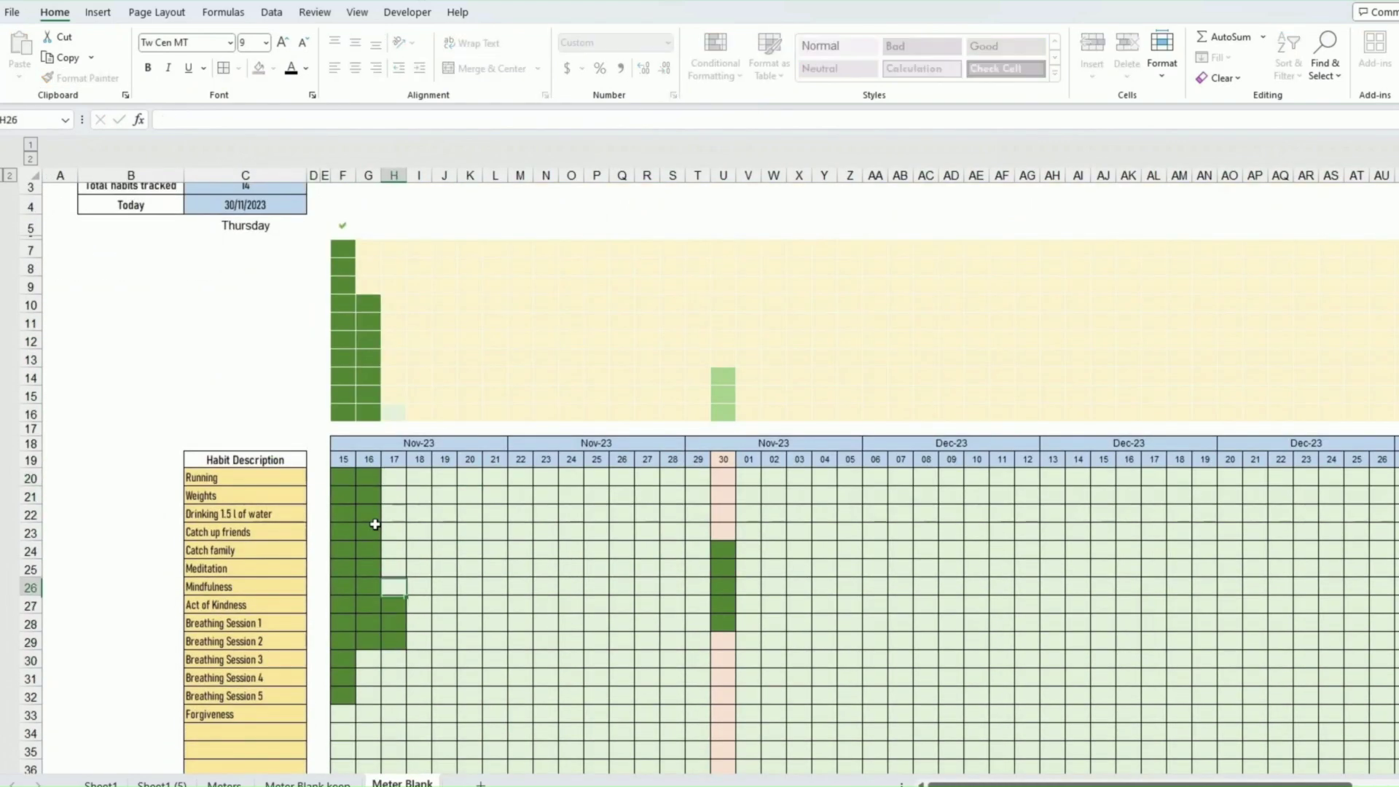
pyautogui.click(394, 396)
pyautogui.scroll(-3, 616, 492)
pyautogui.scroll(2, 616, 492)
pyautogui.click(605, 508)
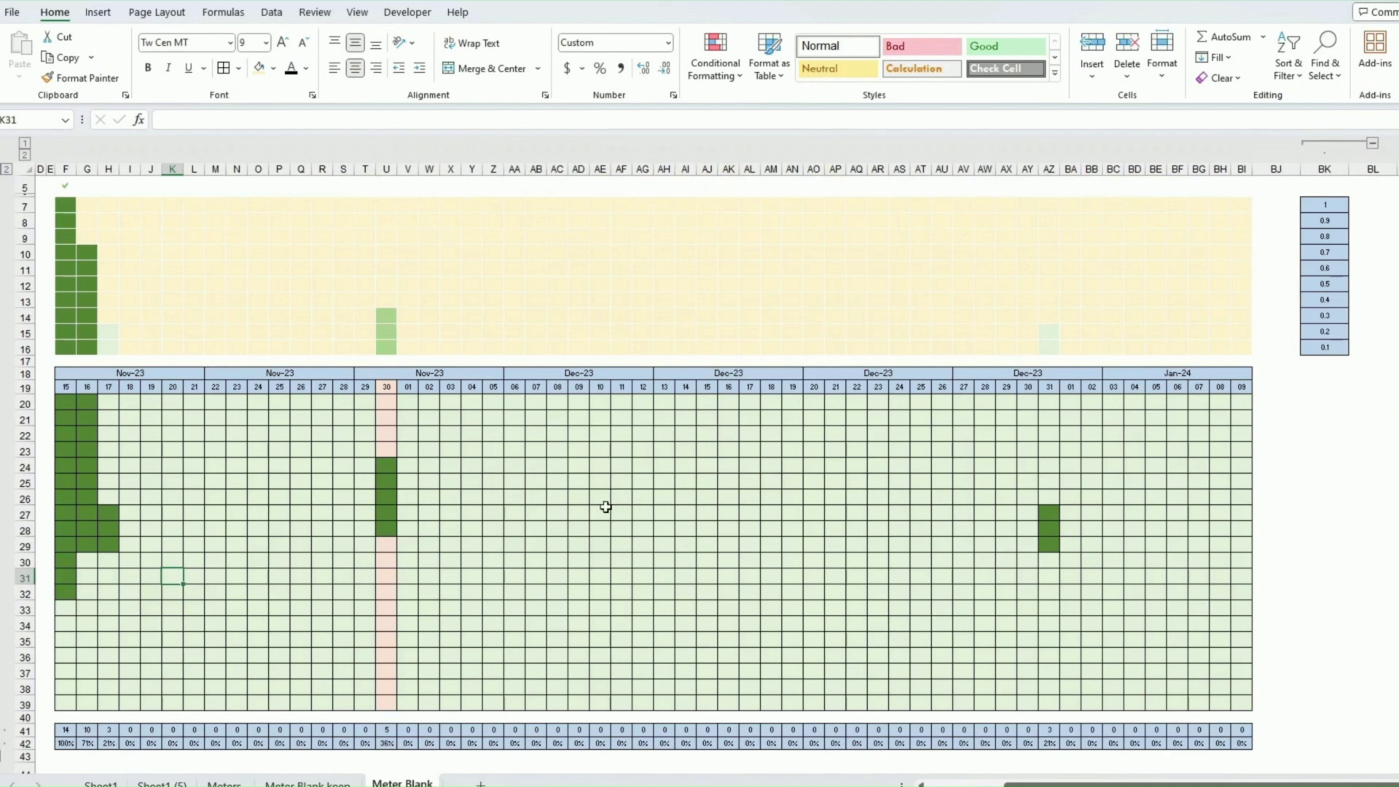
# Step: For the cube grid F7:BI16, change the below-$C$45 rule's fill to a light green one shade darker
pyautogui.moveTo(1243, 347); pyautogui.dragTo(208, 302)
pyautogui.click(67, 205)
pyautogui.moveTo(85, 215); pyautogui.dragTo(1243, 348)
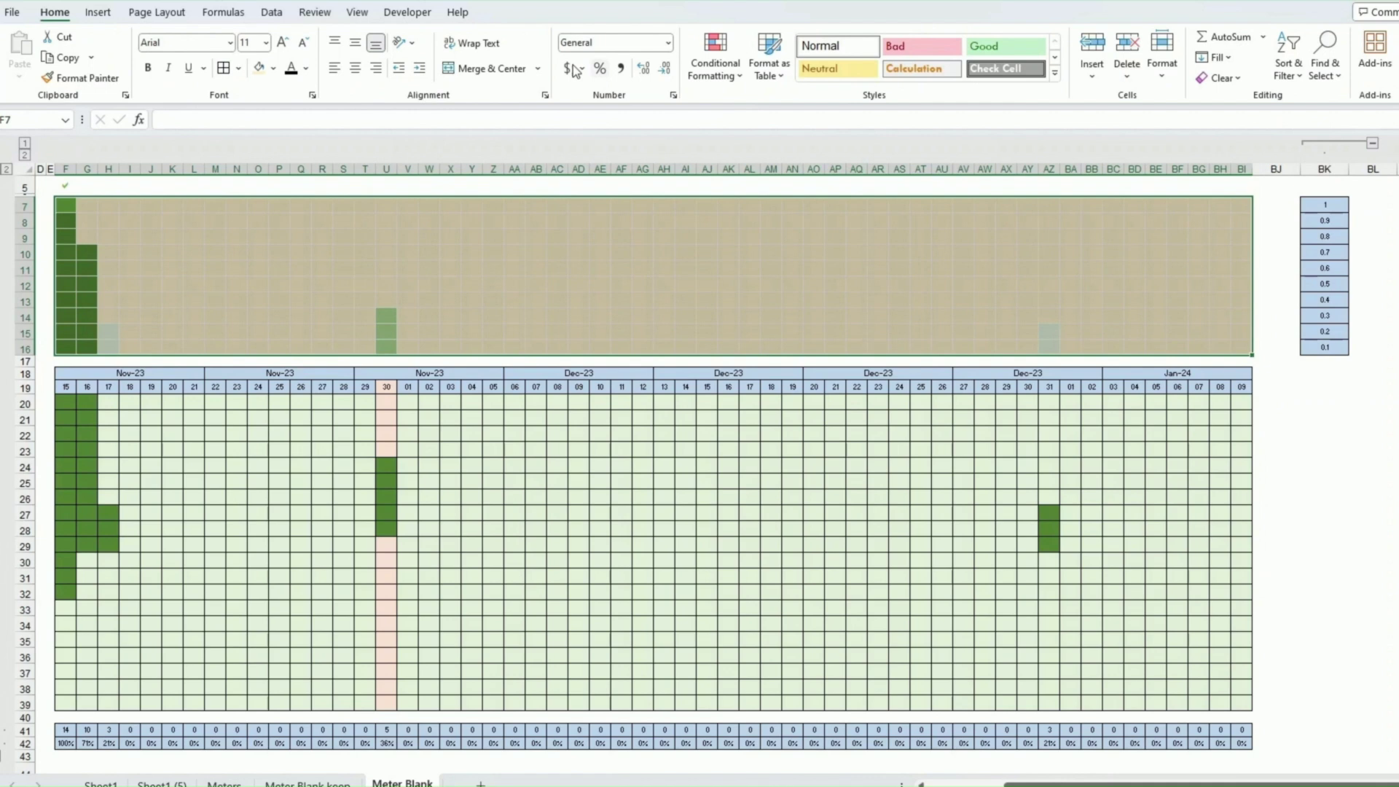
pyautogui.click(714, 67)
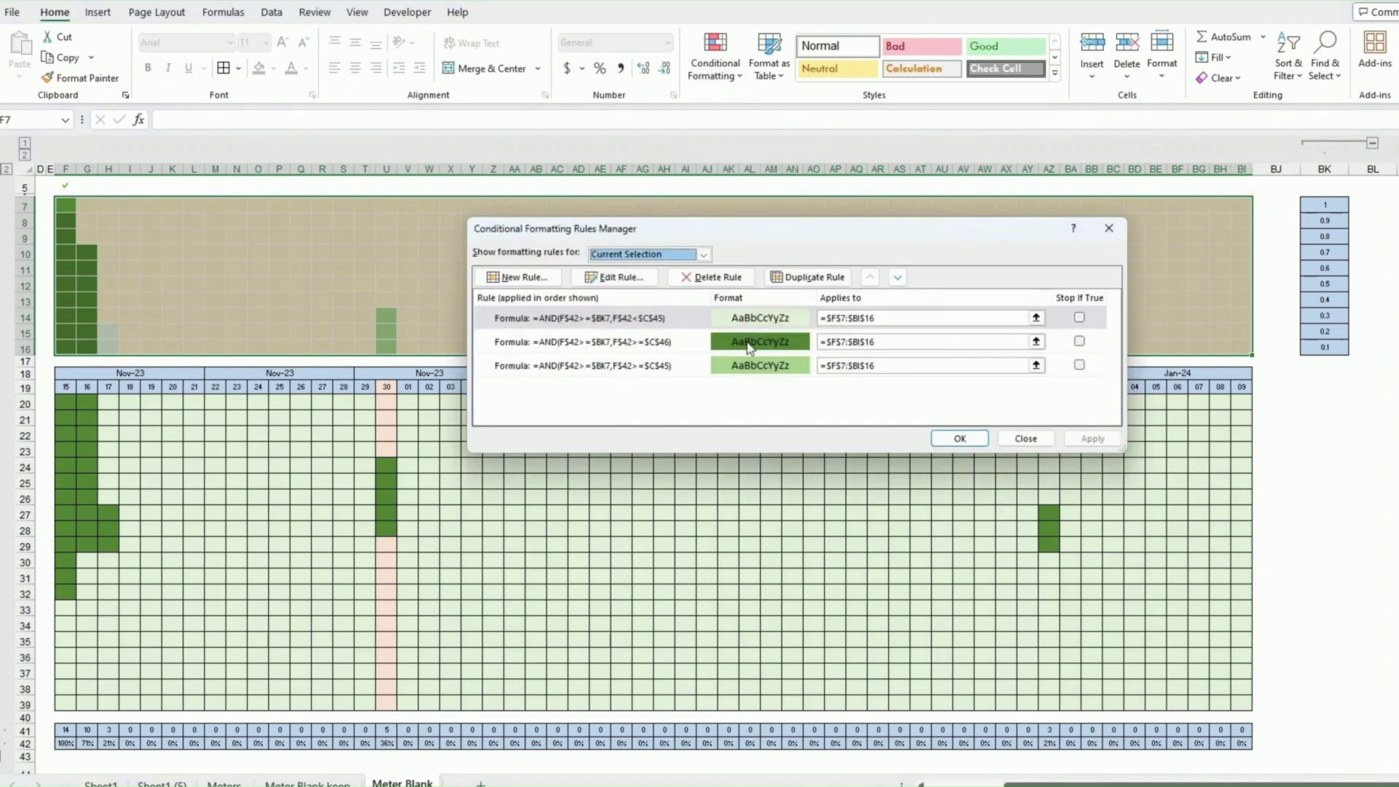
pyautogui.click(743, 326)
pyautogui.click(632, 282)
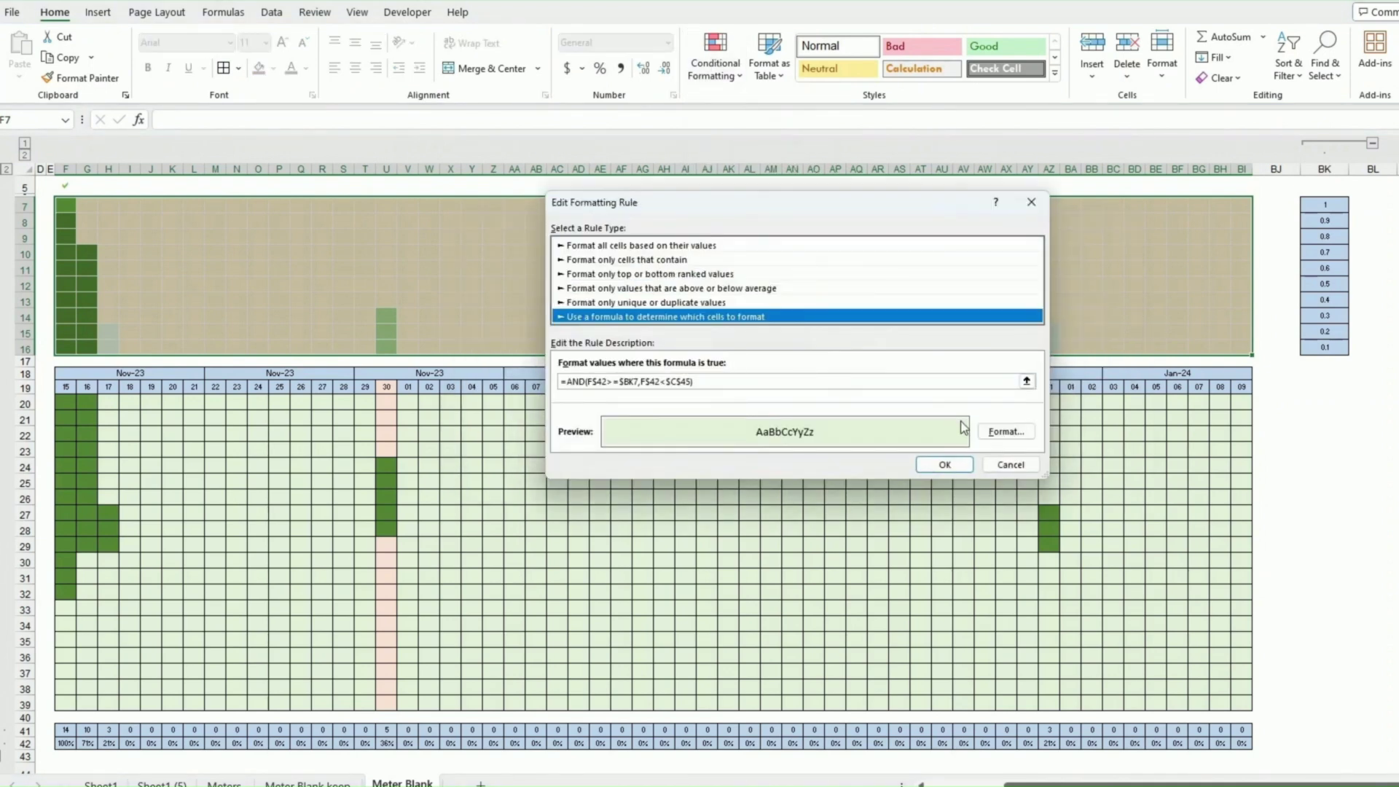
pyautogui.click(1005, 431)
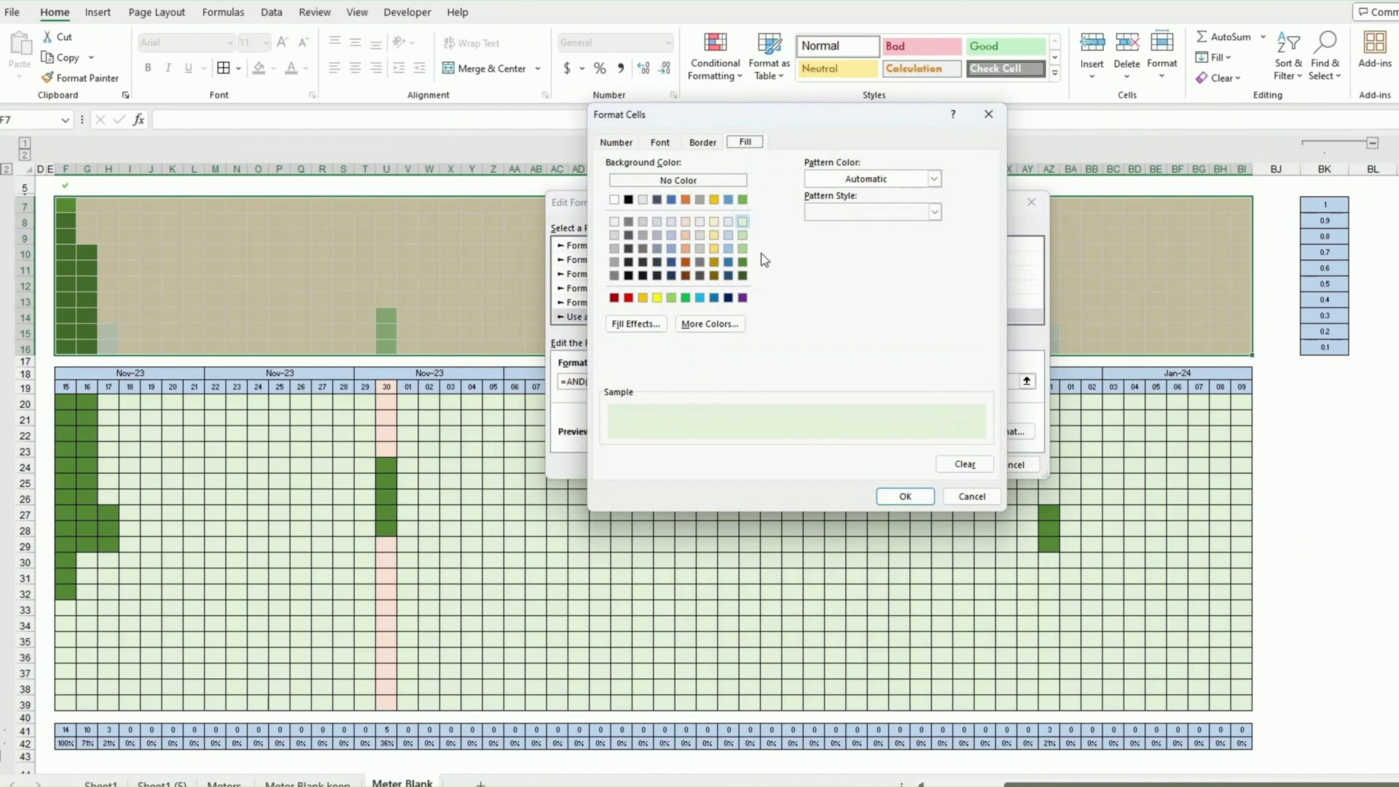
pyautogui.click(743, 235)
pyautogui.click(919, 490)
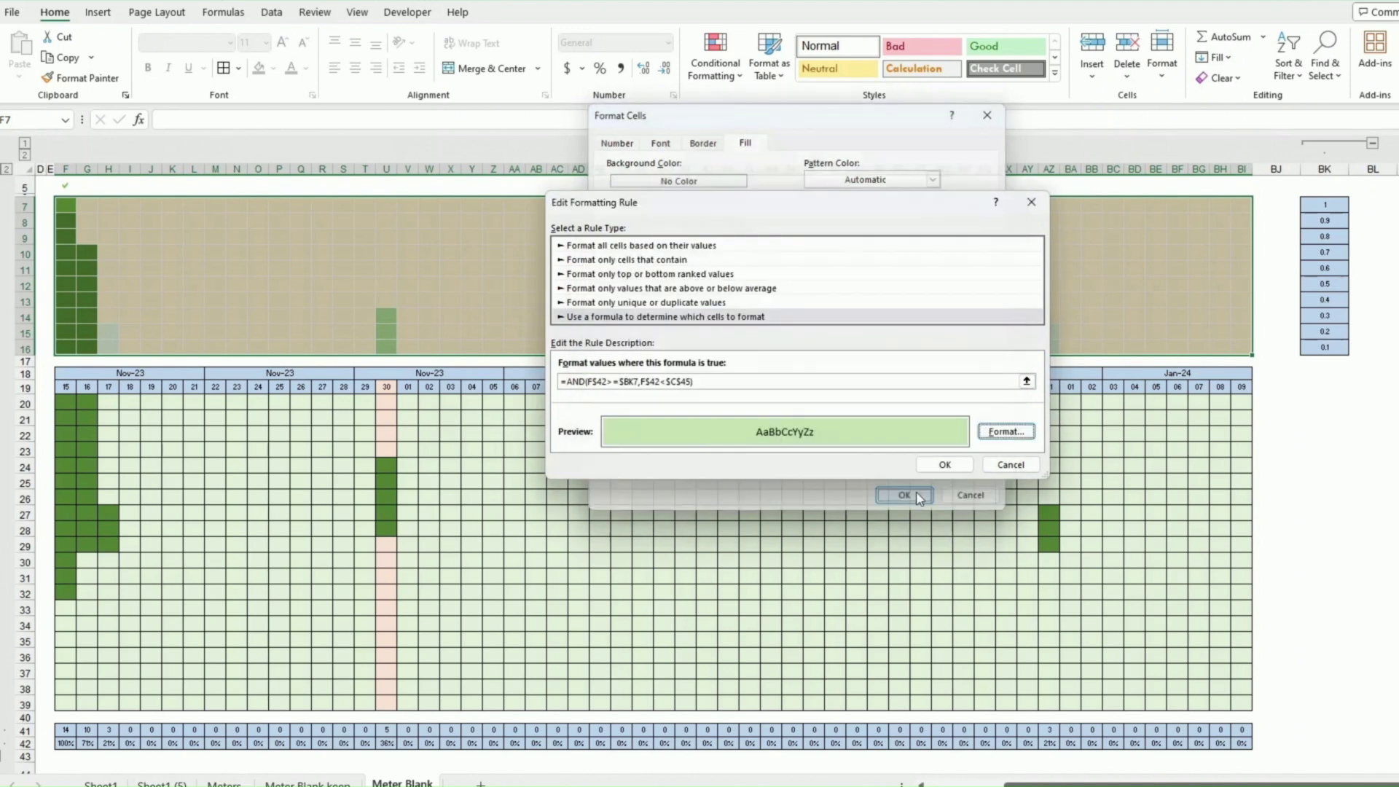
pyautogui.click(944, 462)
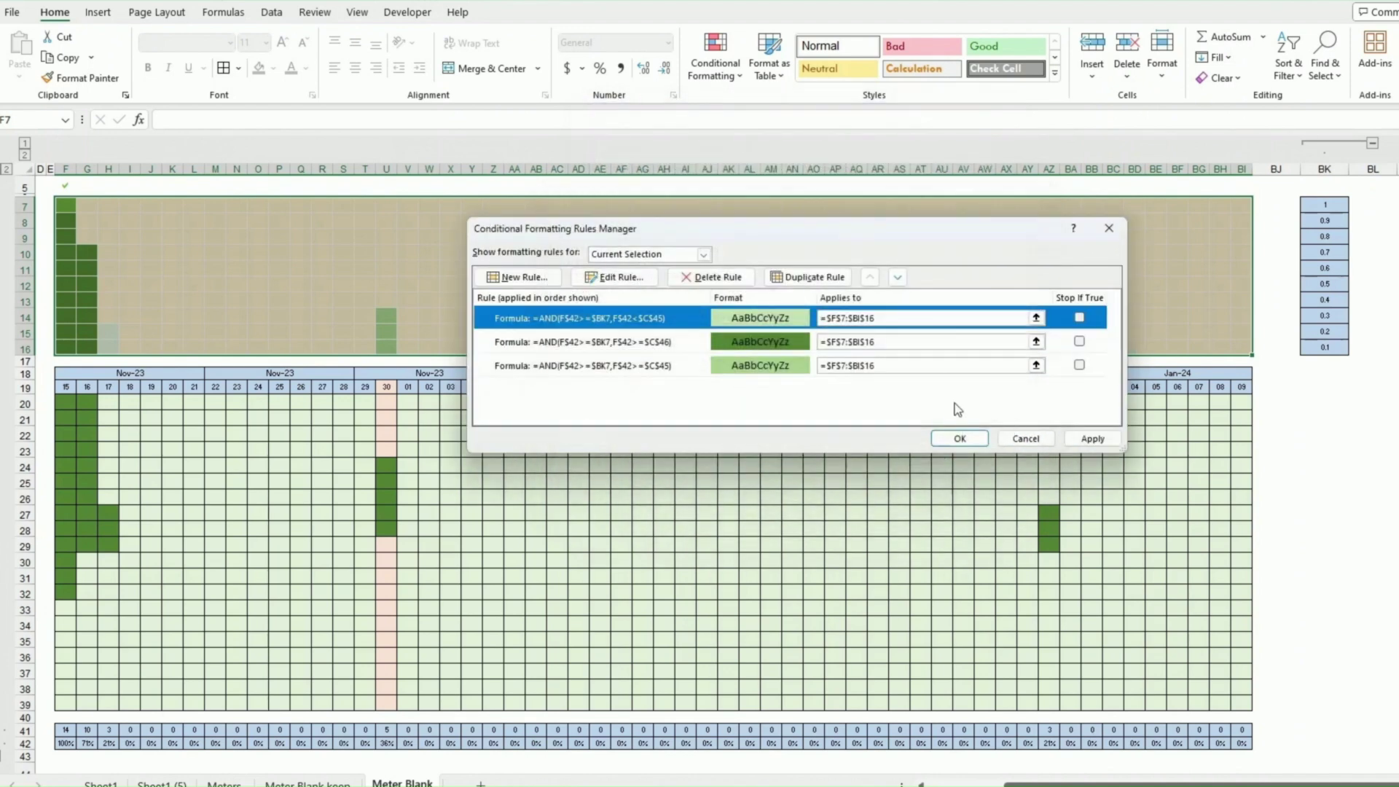
# Step: Change the fill of the grid's F$42>=$C$45 rule to the base theme green and apply the rule changes
pyautogui.click(771, 370)
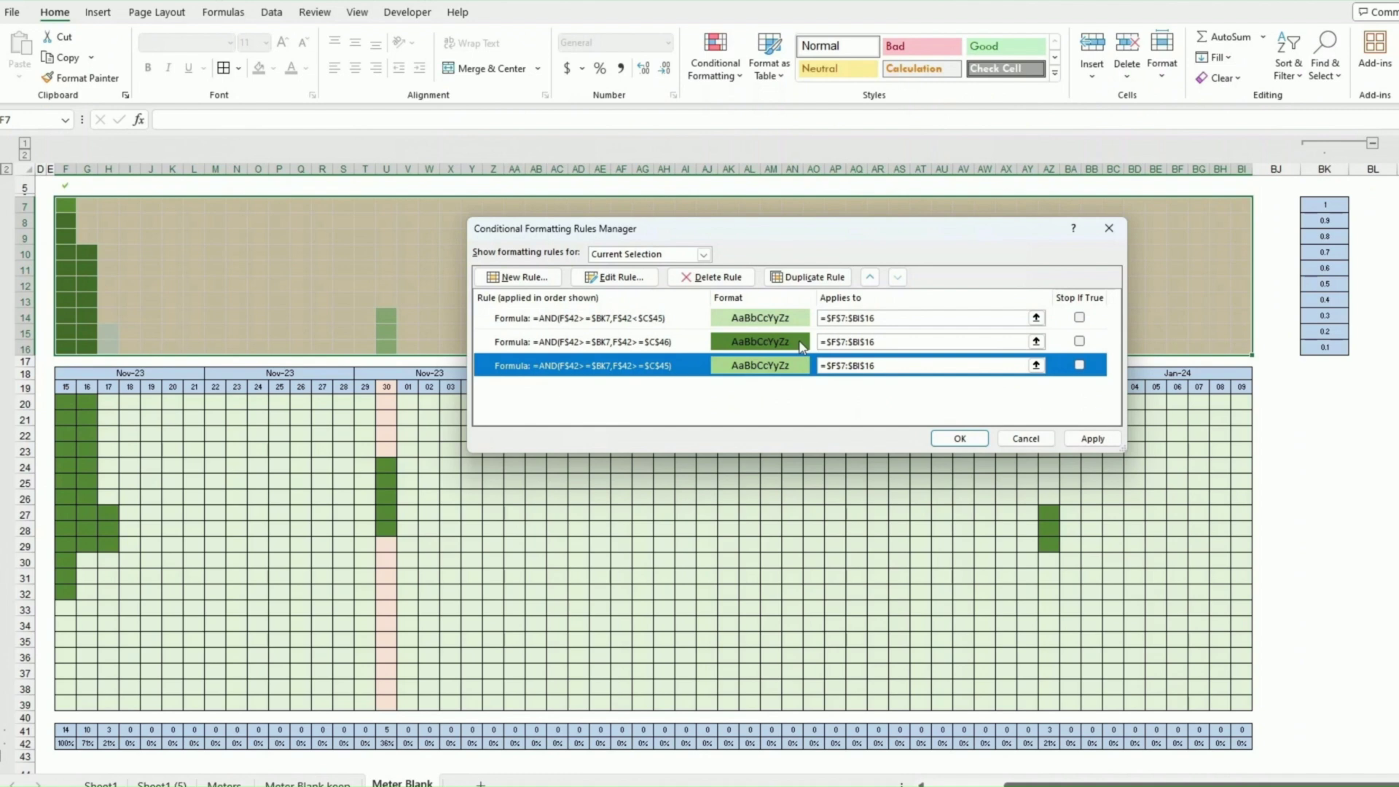
pyautogui.click(630, 280)
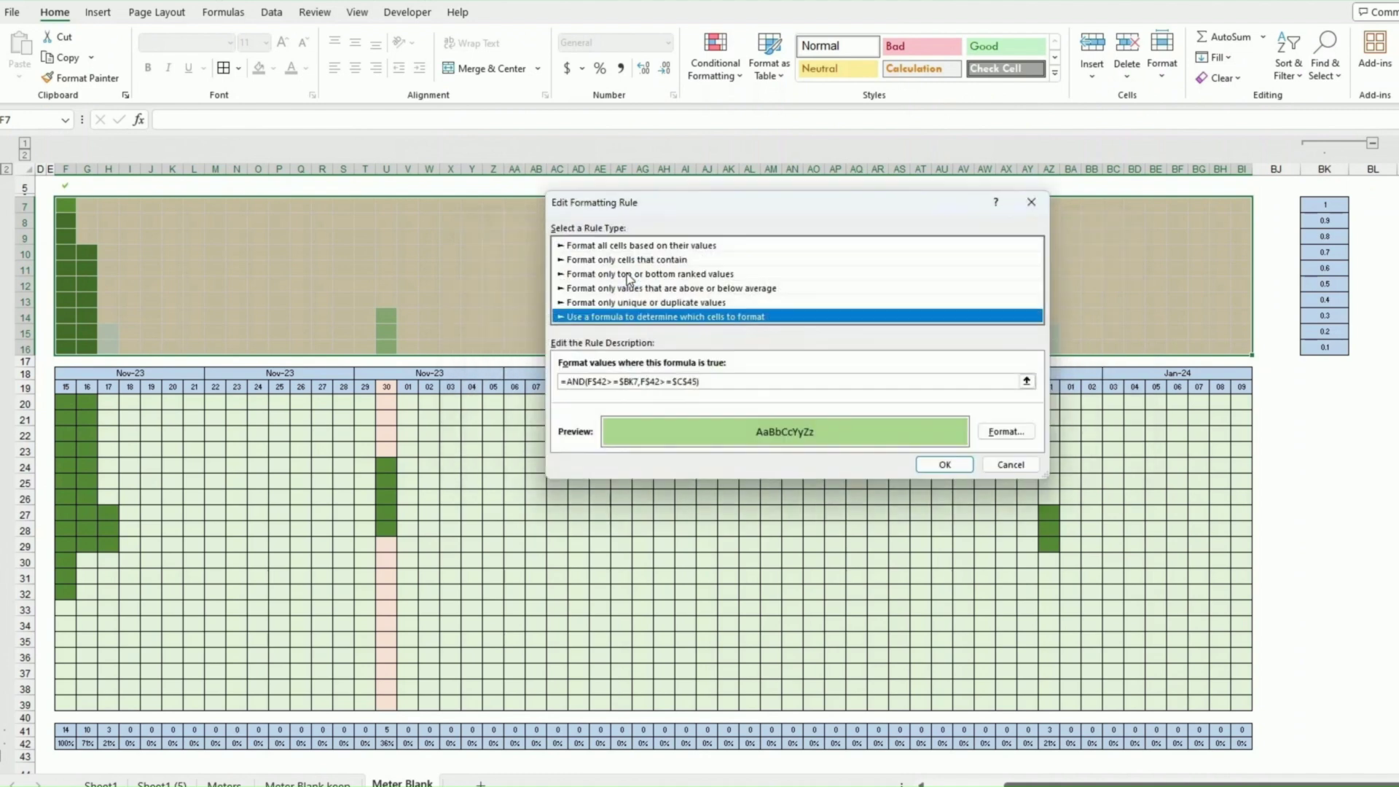
pyautogui.click(1005, 431)
pyautogui.click(744, 200)
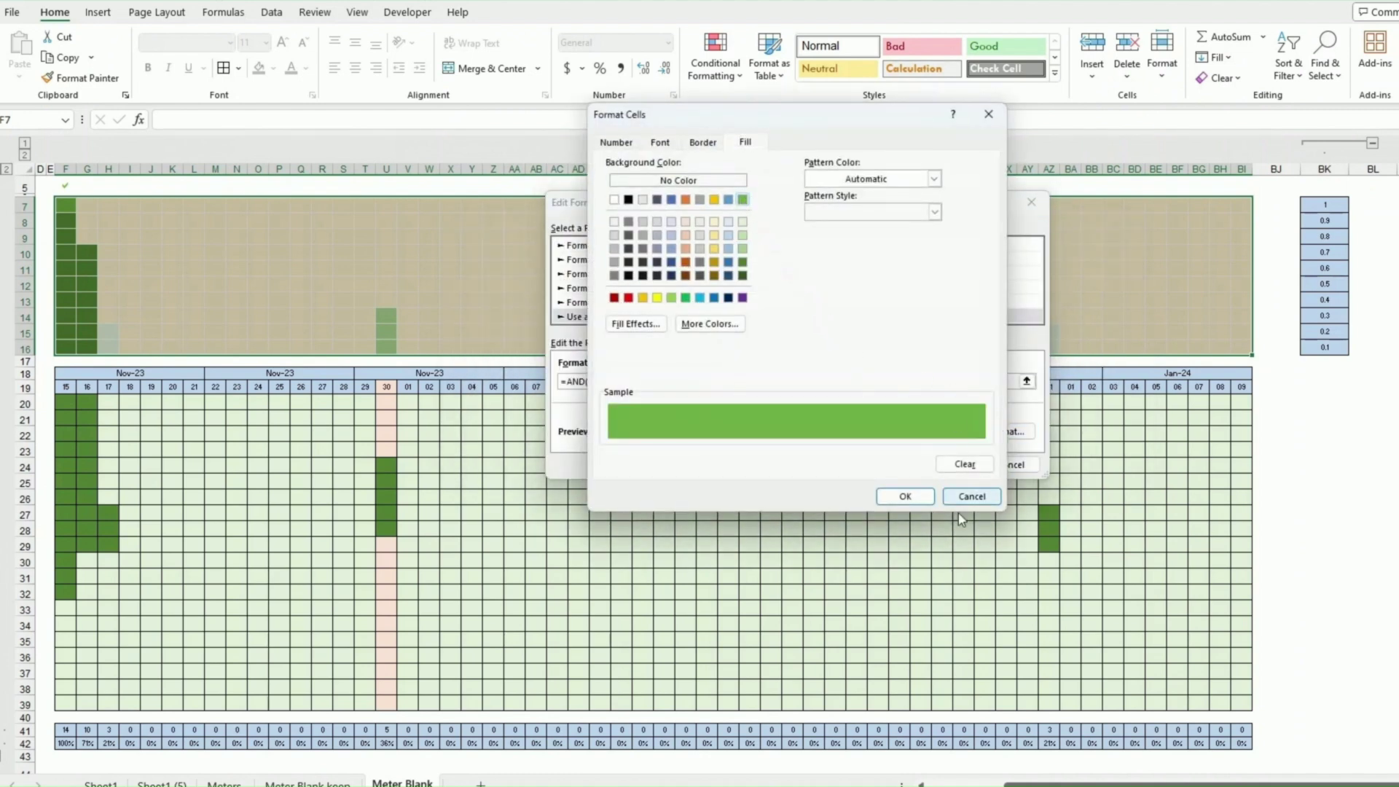
pyautogui.click(905, 496)
pyautogui.click(943, 464)
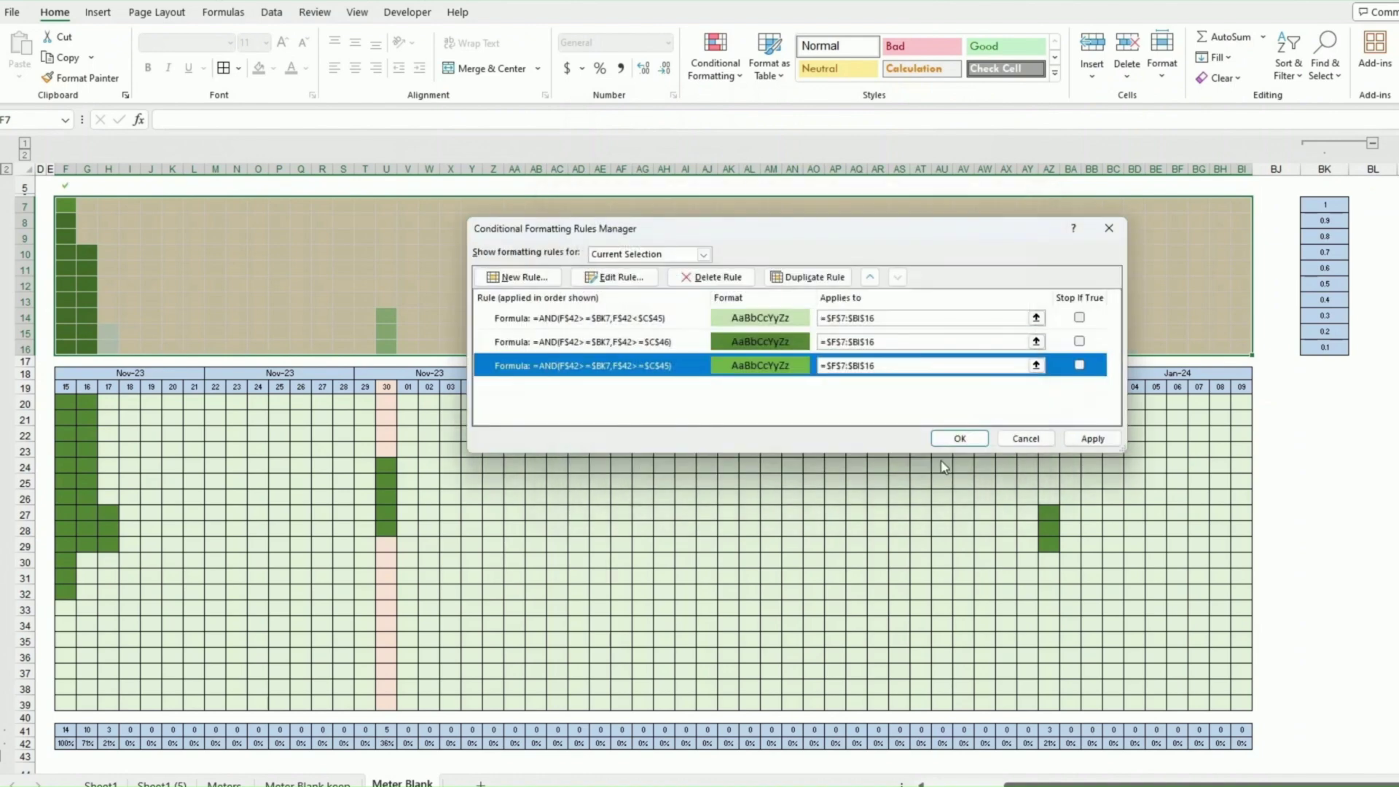
pyautogui.click(1091, 439)
pyautogui.click(960, 439)
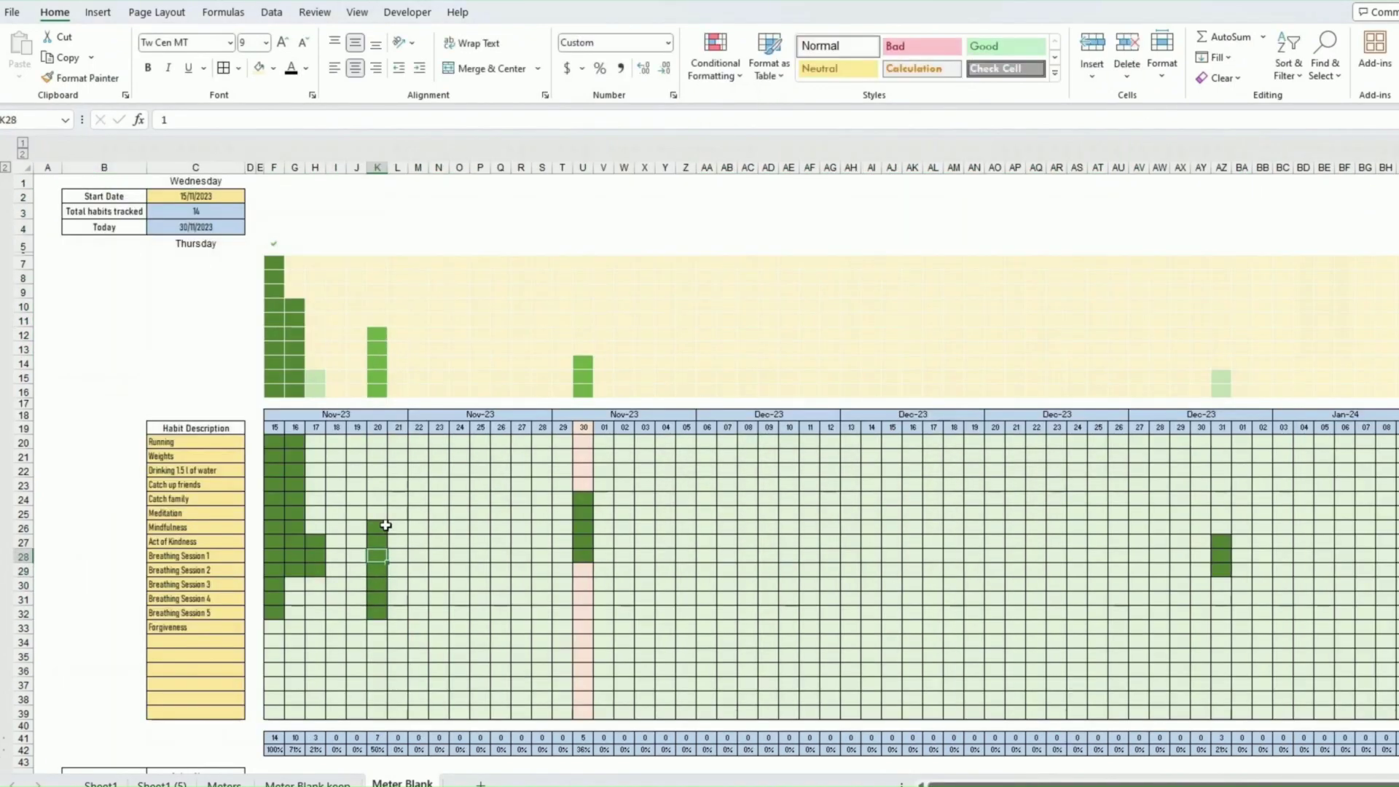
# Step: Mark Breathing Session 1 as completed on 19 November with a 1 in J28
pyautogui.press('Left')
pyautogui.write('1')
pyautogui.press('Return')
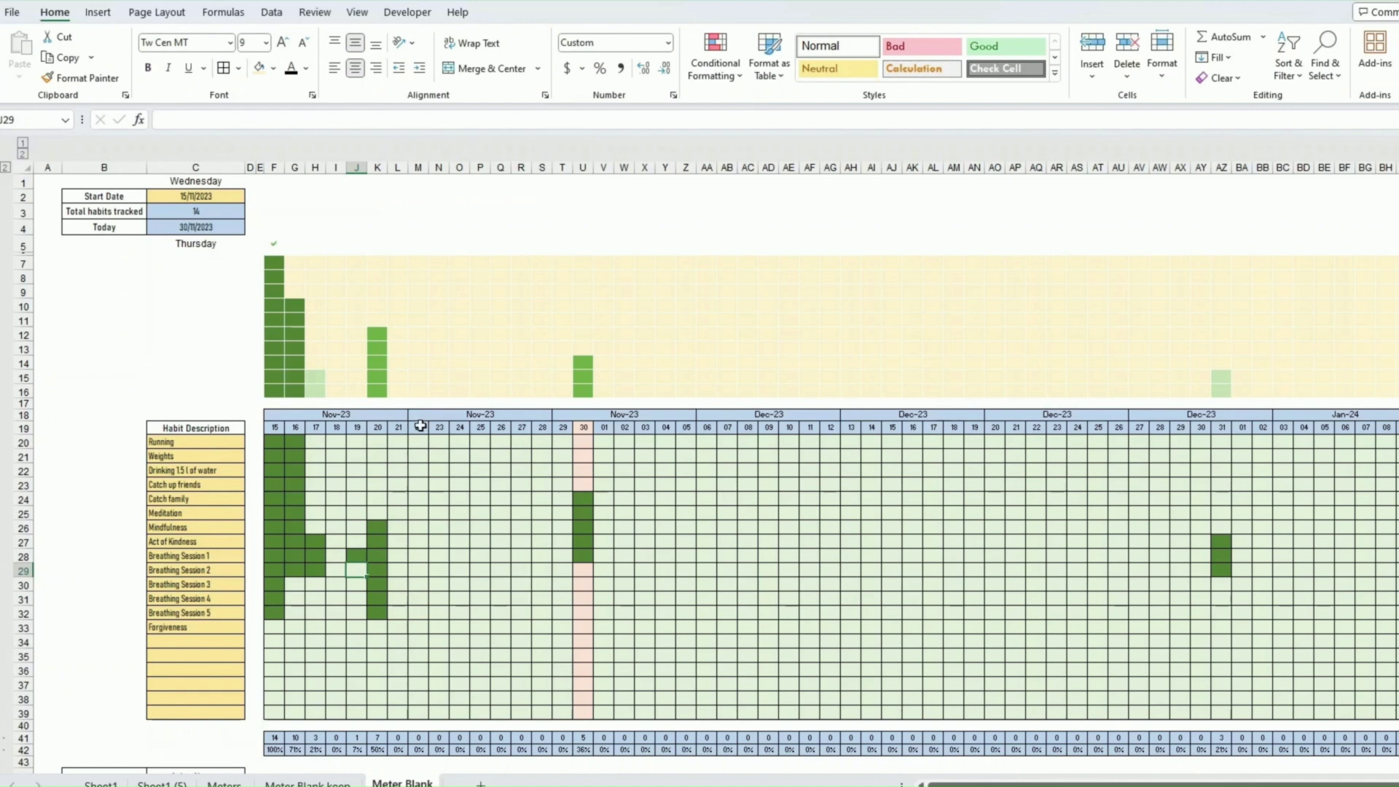
# Step: Check the cube cells for 19 November, and mark Breathing Session 2 as completed on that day with a 1 in J29
pyautogui.moveTo(274, 277); pyautogui.dragTo(274, 391)
pyautogui.click(364, 390)
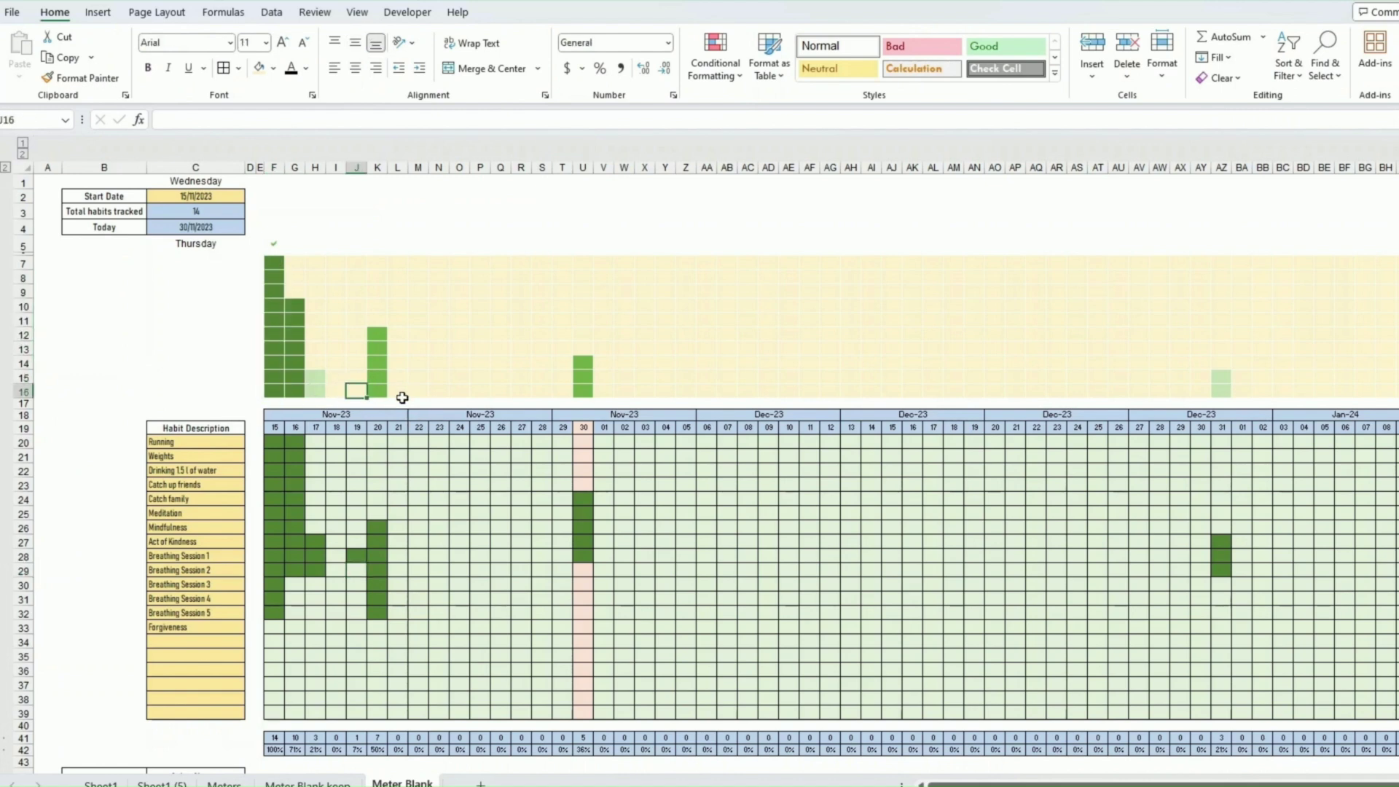
pyautogui.press('Down')
pyautogui.press('Down')
pyautogui.press('Down')
pyautogui.press('Down')
pyautogui.press('Down')
pyautogui.press('Down')
pyautogui.press('Down')
pyautogui.press('Down')
pyautogui.press('Down')
pyautogui.press('Down')
pyautogui.press('Down')
pyautogui.press('Down')
pyautogui.press('Down')
pyautogui.press('Down')
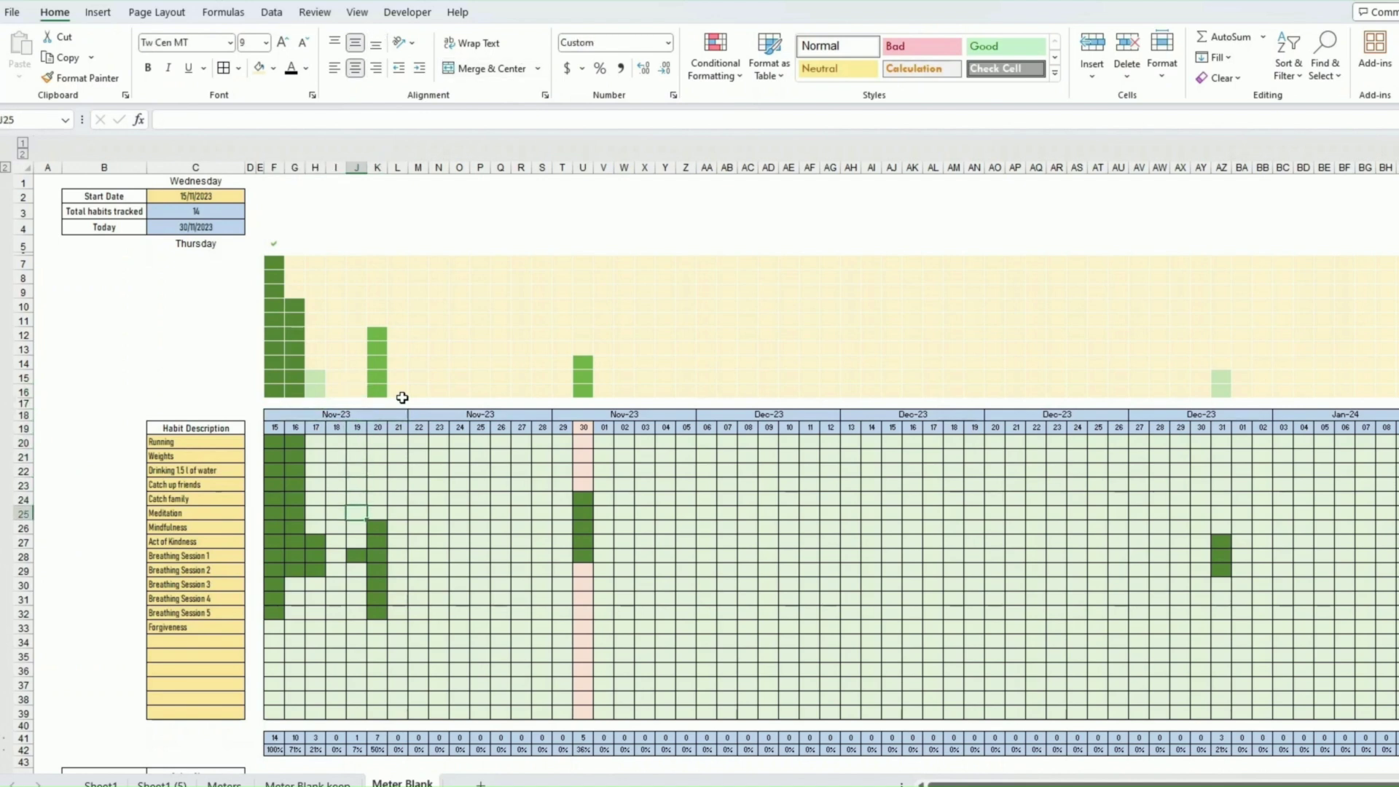
pyautogui.write('1')
pyautogui.press('Return')
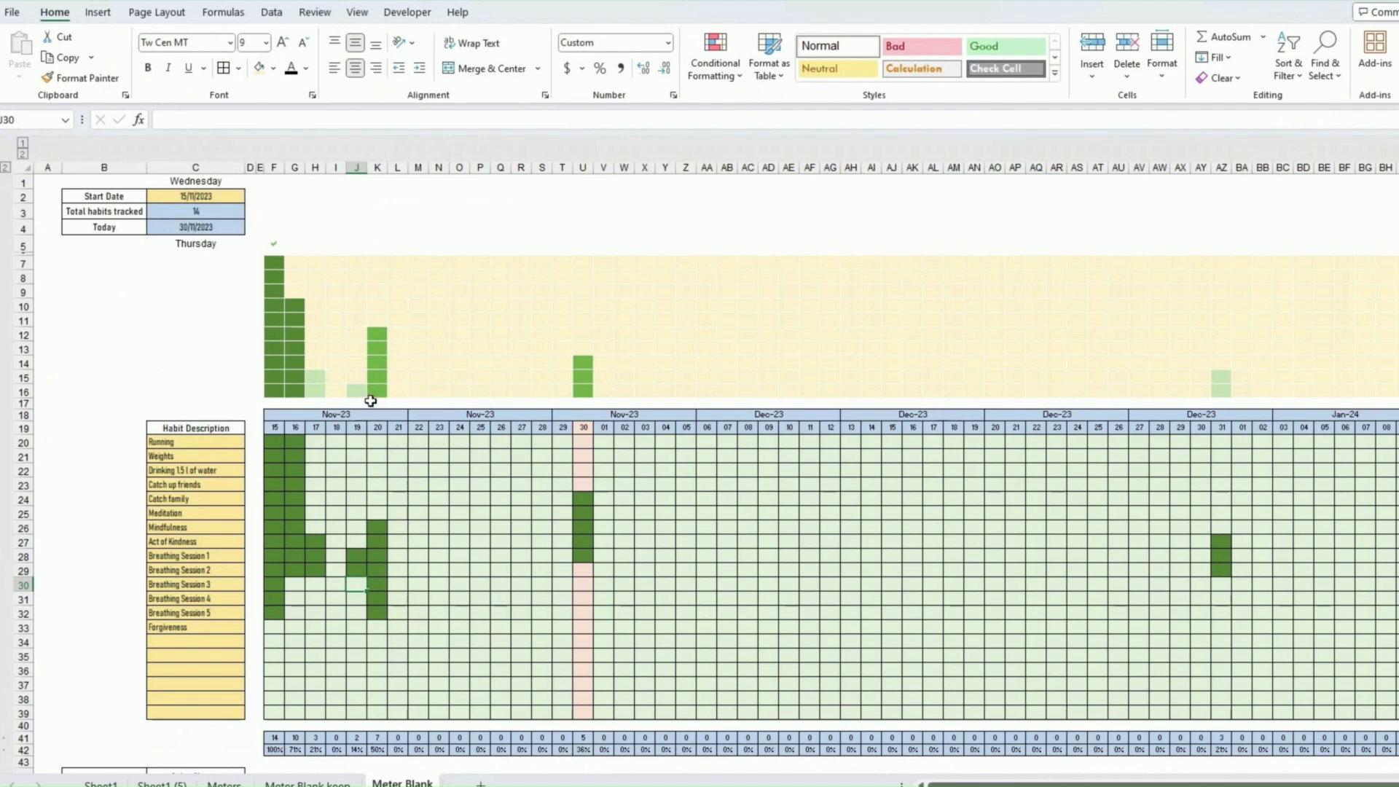
# Step: Examine the daily habit counts and completion percentages in rows 41 and 42 alongside the coloured cube grid
pyautogui.click(422, 510)
pyautogui.scroll(-6, 437, 503)
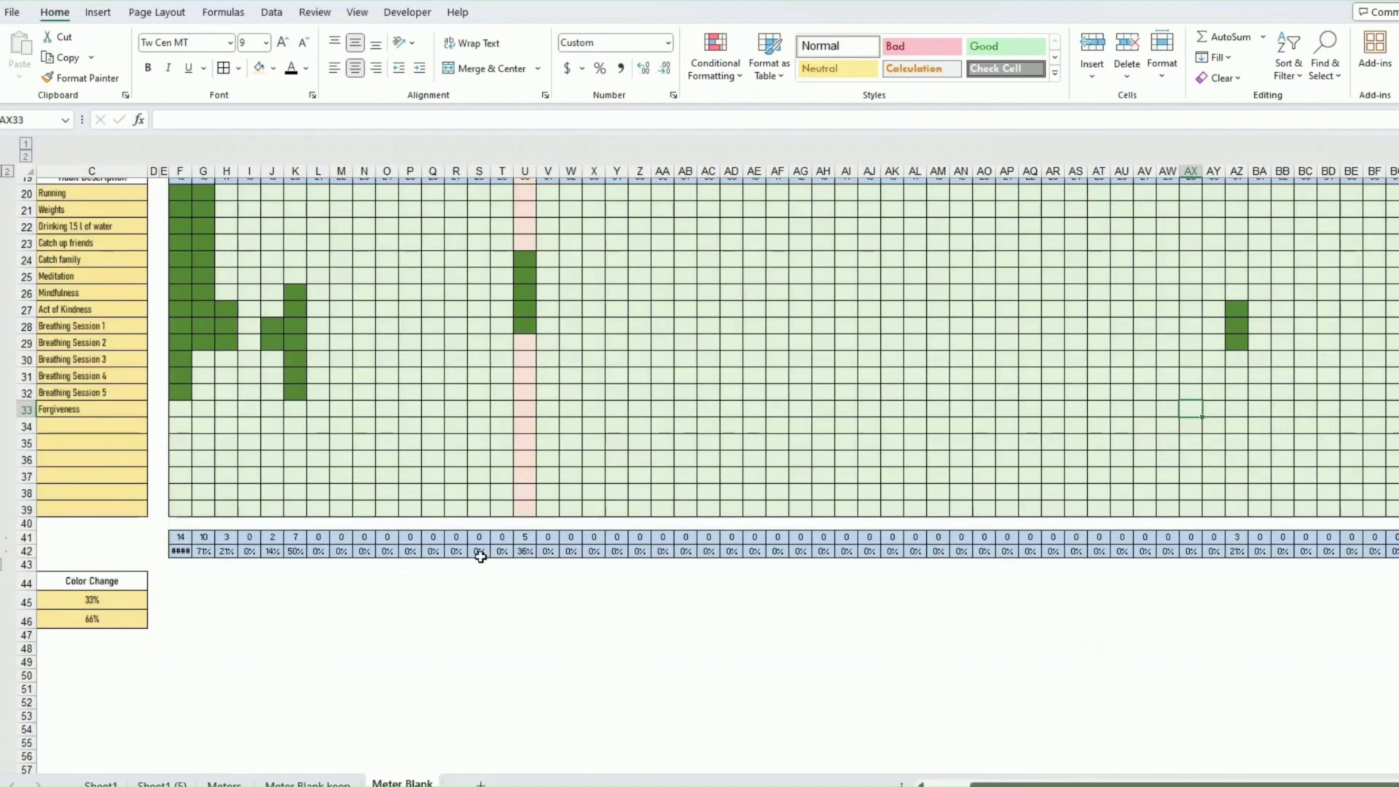
pyautogui.moveTo(182, 539); pyautogui.dragTo(555, 548)
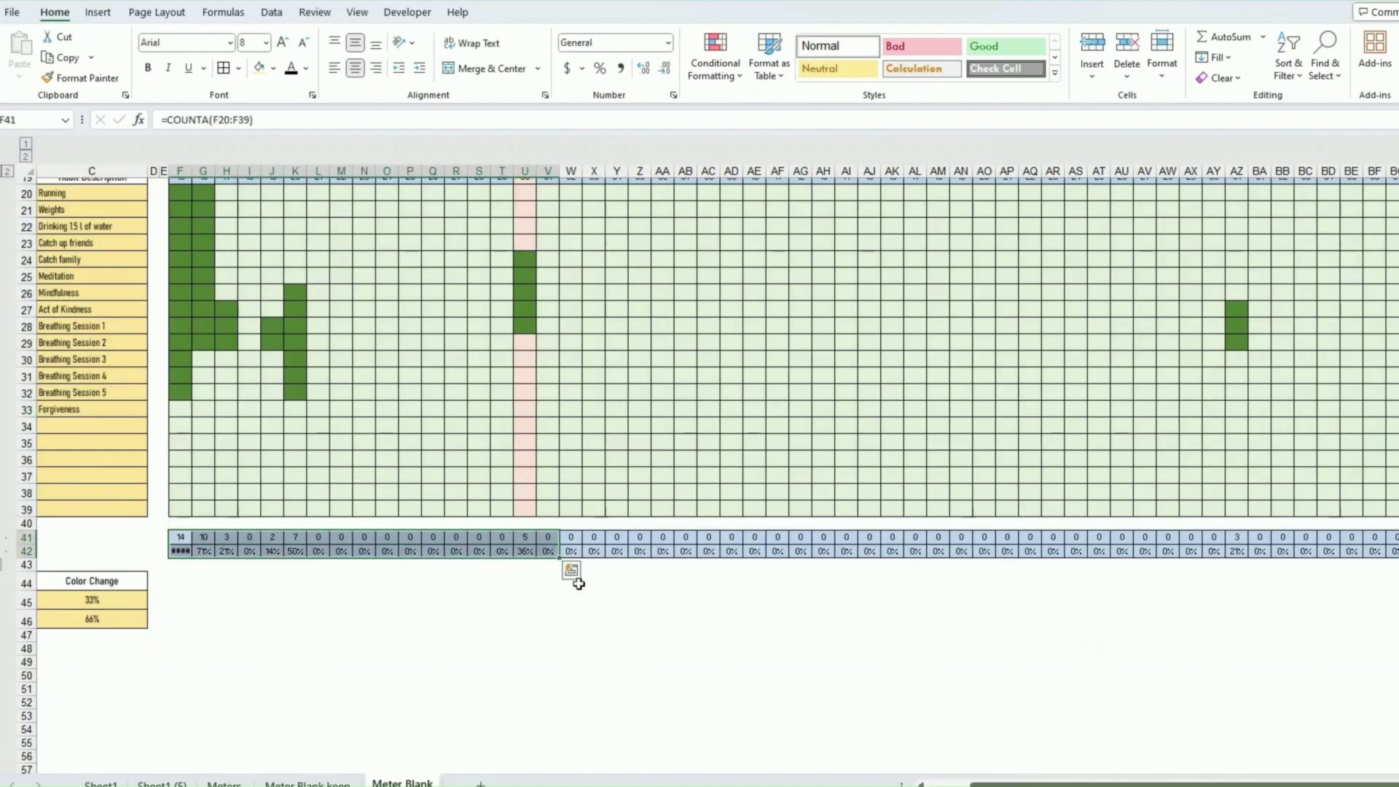
pyautogui.click(295, 581)
pyautogui.scroll(6, 299, 585)
pyautogui.click(433, 556)
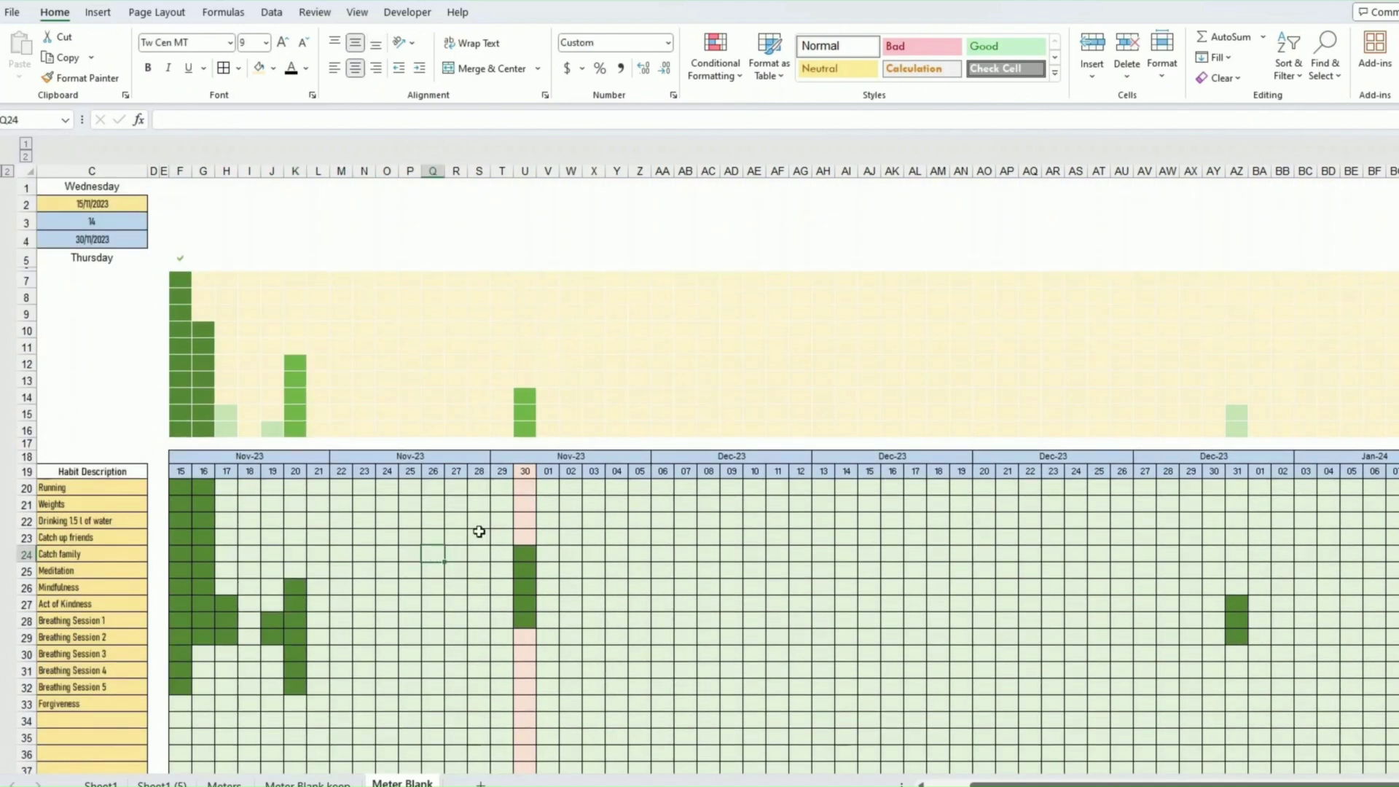
# Step: Examine the tick-mark formula in F5, the row 42 percentages it depends on, and the font used for the cell
pyautogui.click(182, 257)
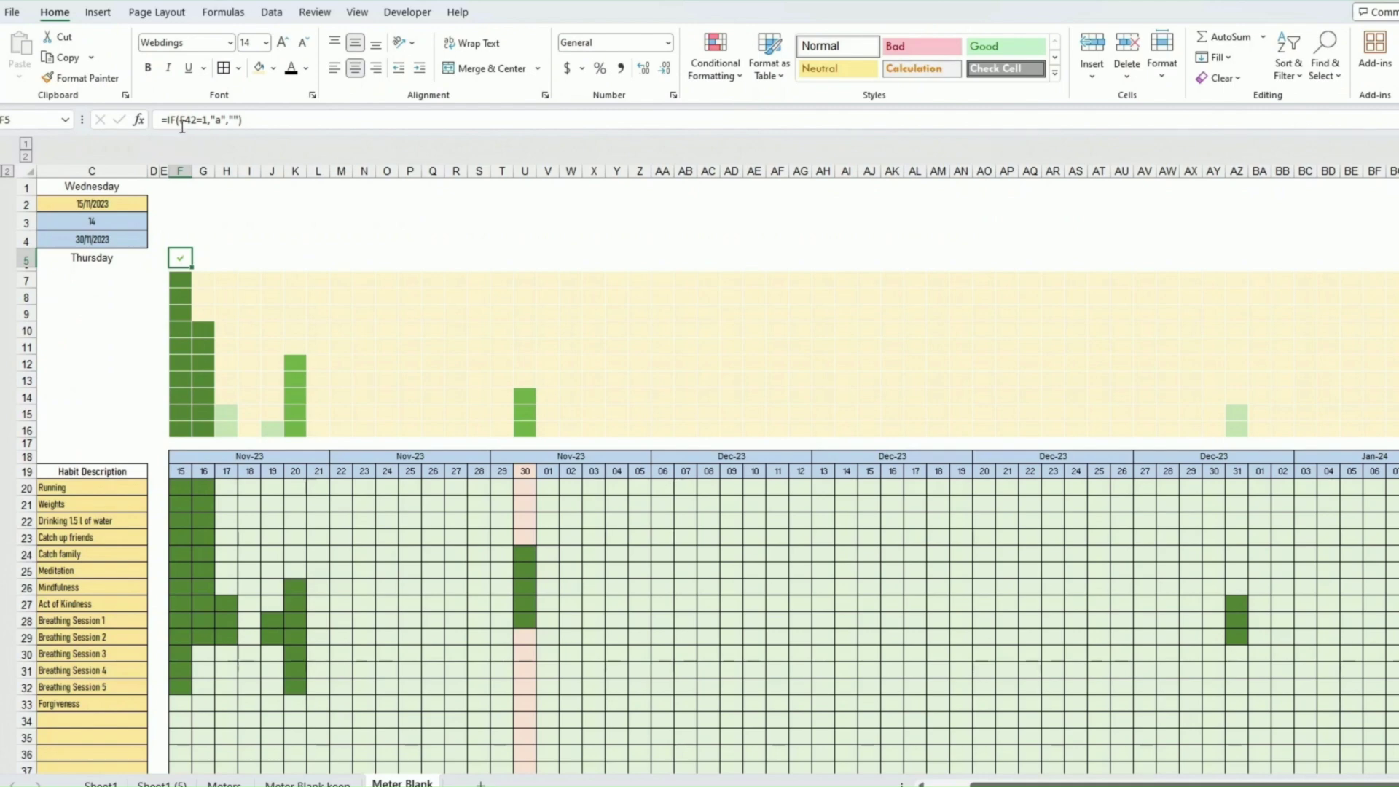
pyautogui.scroll(-5, 193, 362)
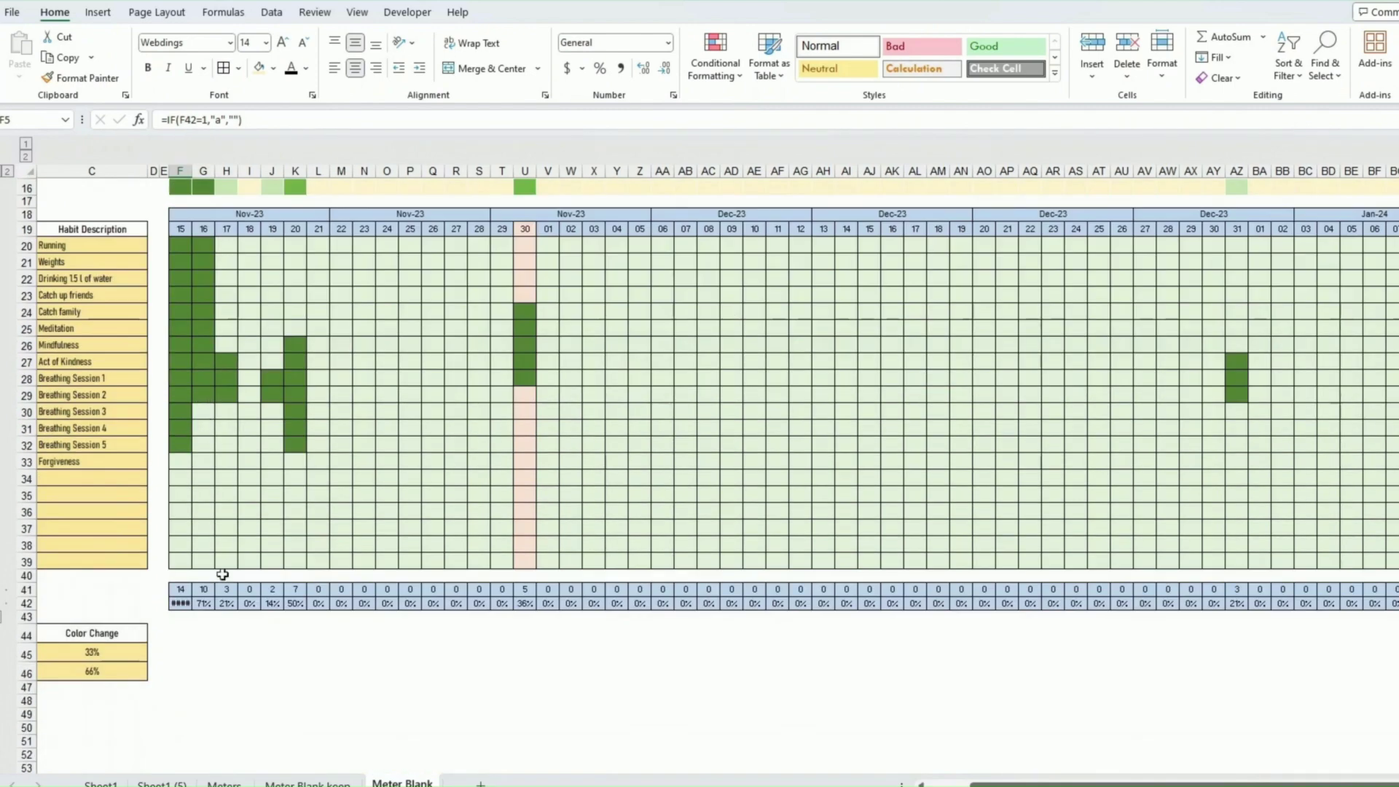
pyautogui.scroll(5, 206, 543)
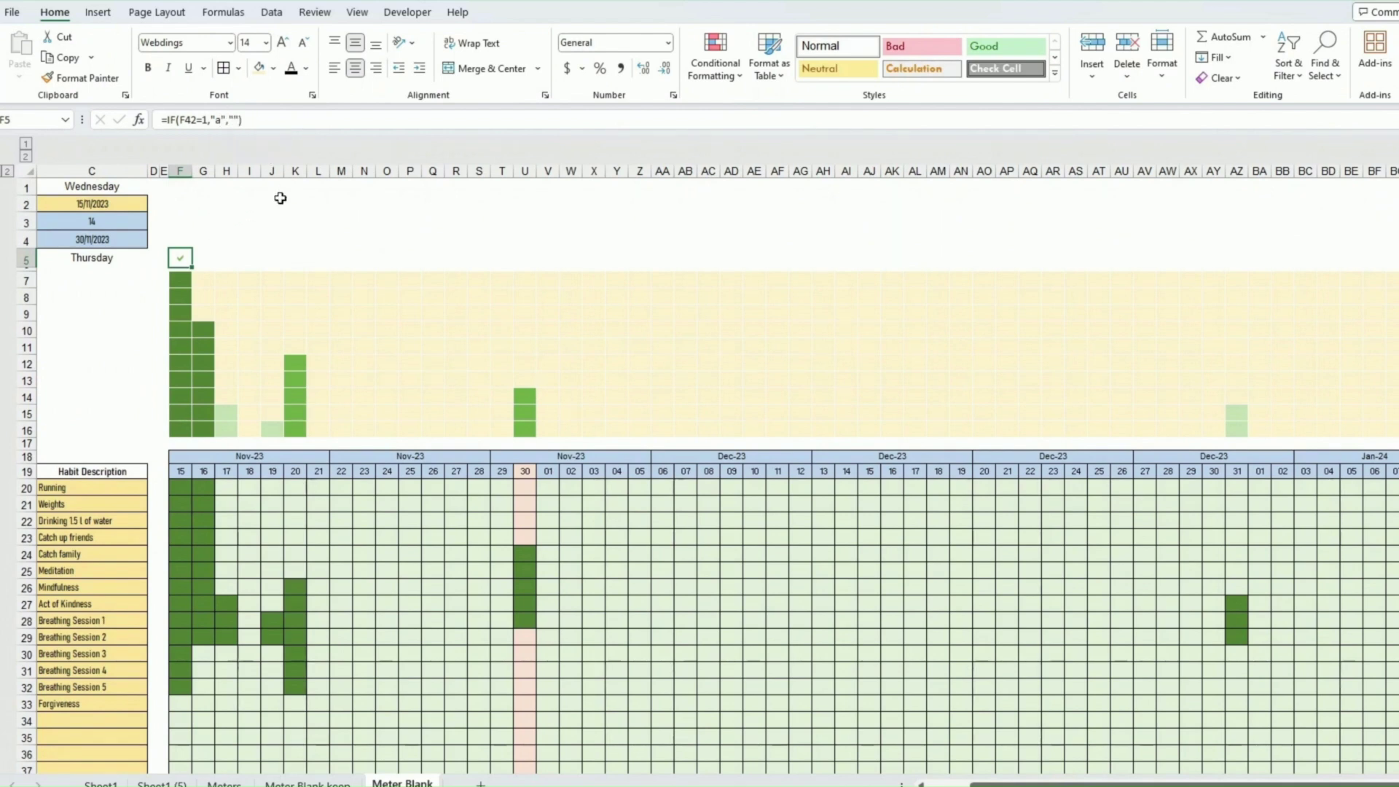
pyautogui.hotkey('alt', 'h')
pyautogui.press('f')
pyautogui.press('f')
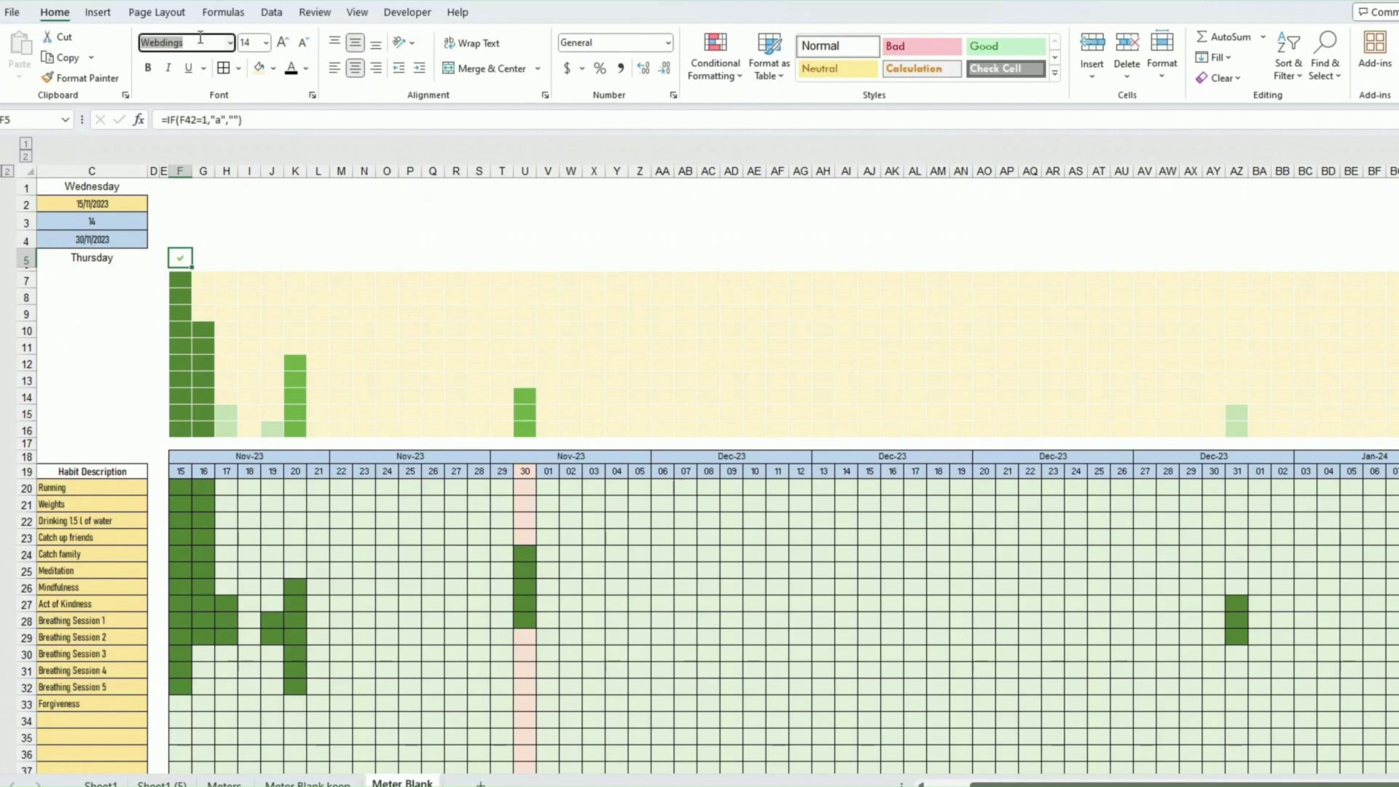
pyautogui.press('Escape')
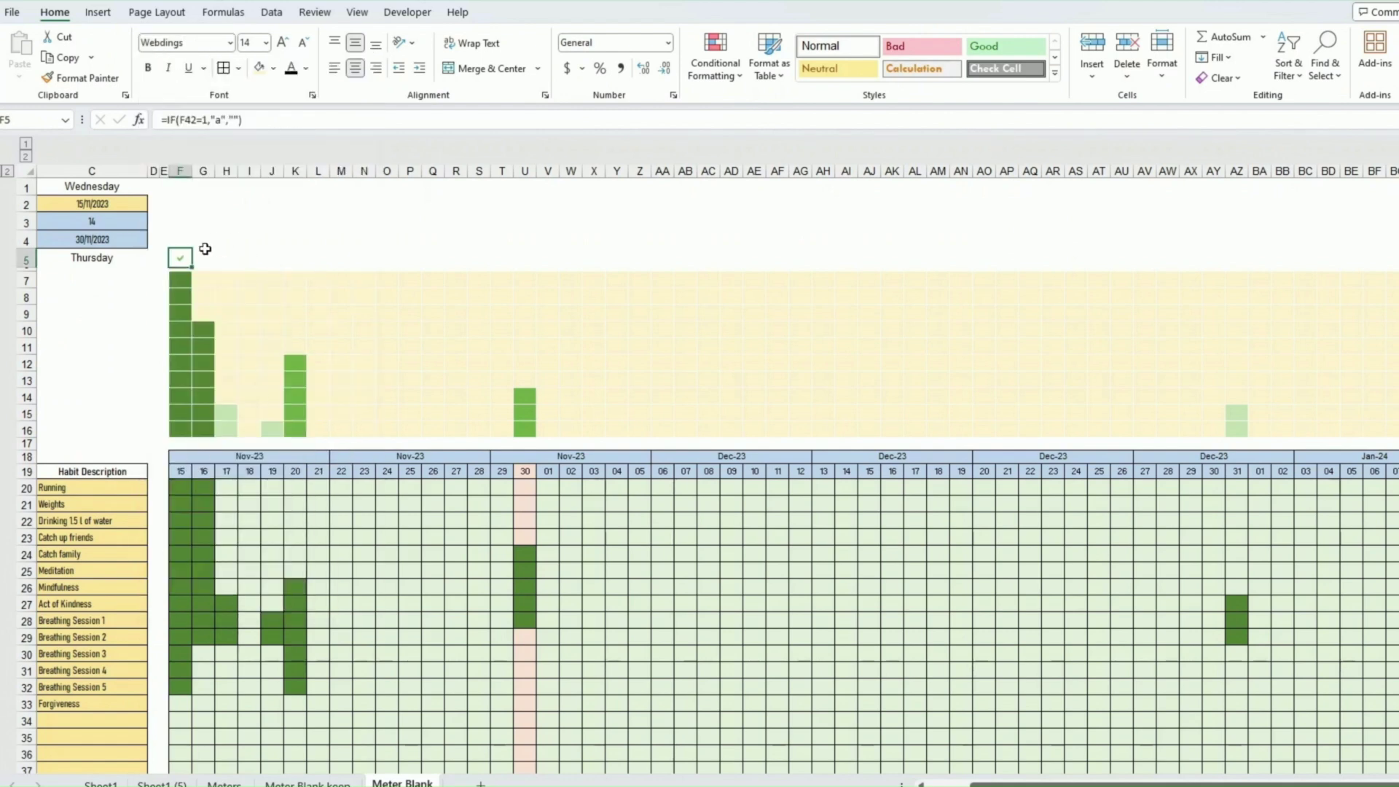
# Step: Enlarge the F5 tick mark to font size 16 and fill its formula across row 5 to column BI
pyautogui.click(284, 43)
pyautogui.press('Right')
pyautogui.press('Left')
pyautogui.moveTo(193, 267); pyautogui.dragTo(1338, 267)
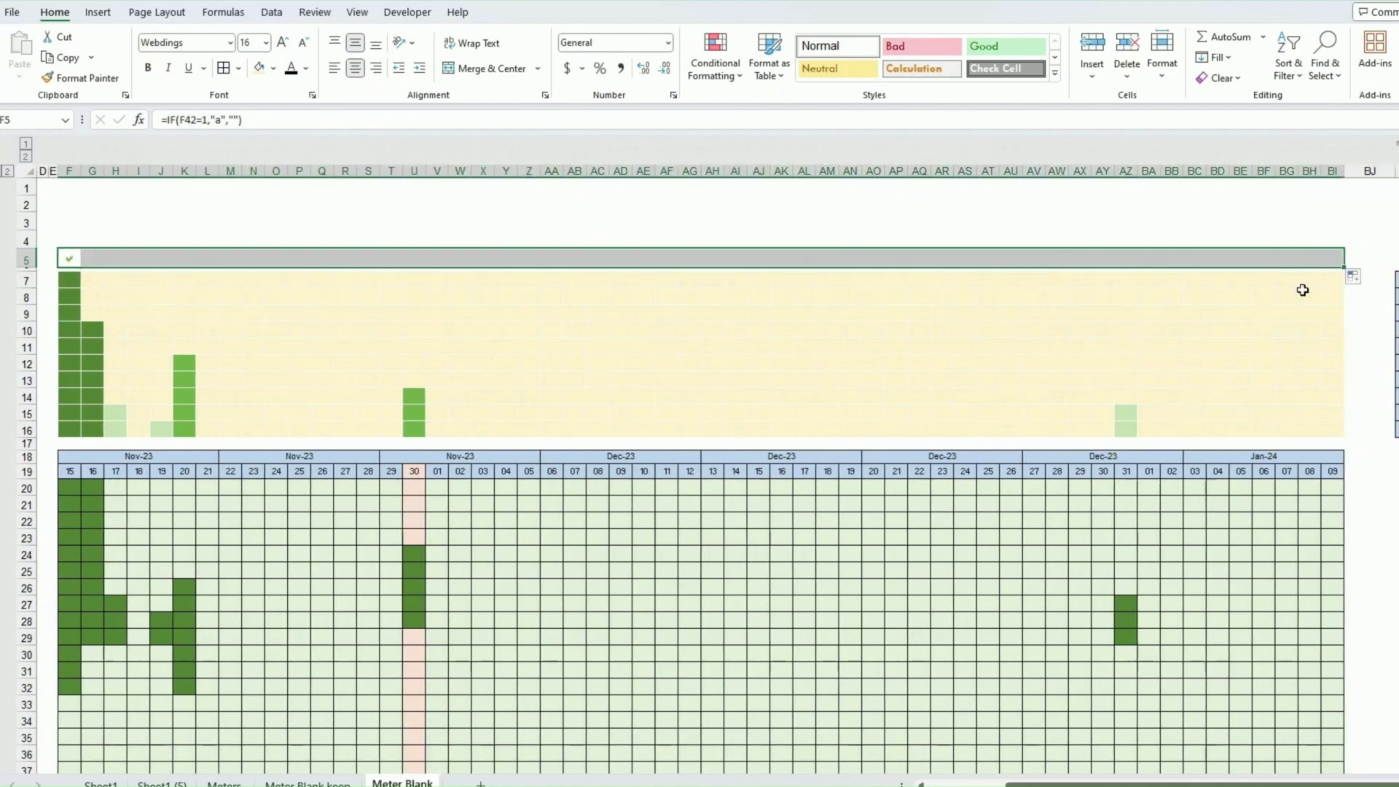
pyautogui.click(442, 330)
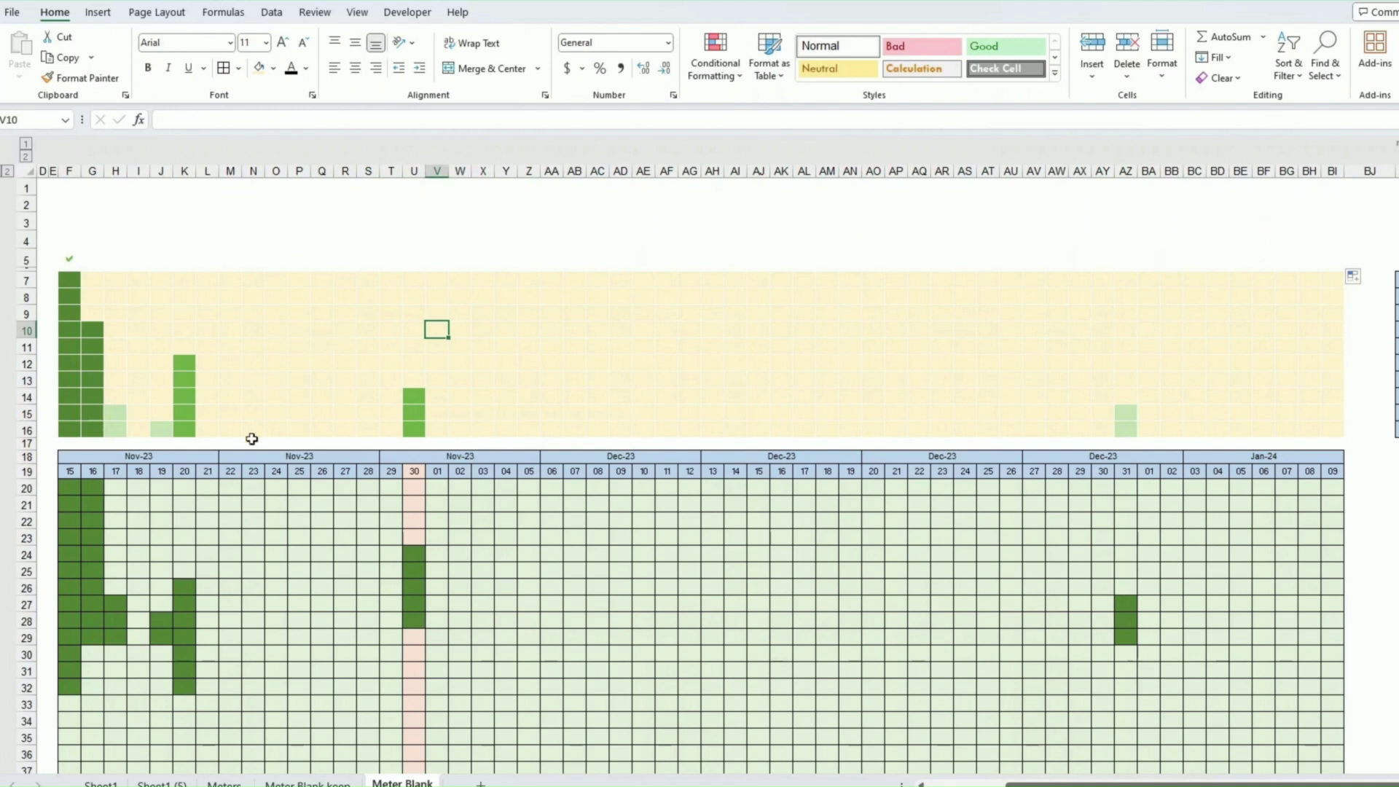
# Step: Mark Breathing Sessions 3 to 5 and Forgiveness as completed on 16 November with a 1 in each of G30:G33
pyautogui.click(244, 536)
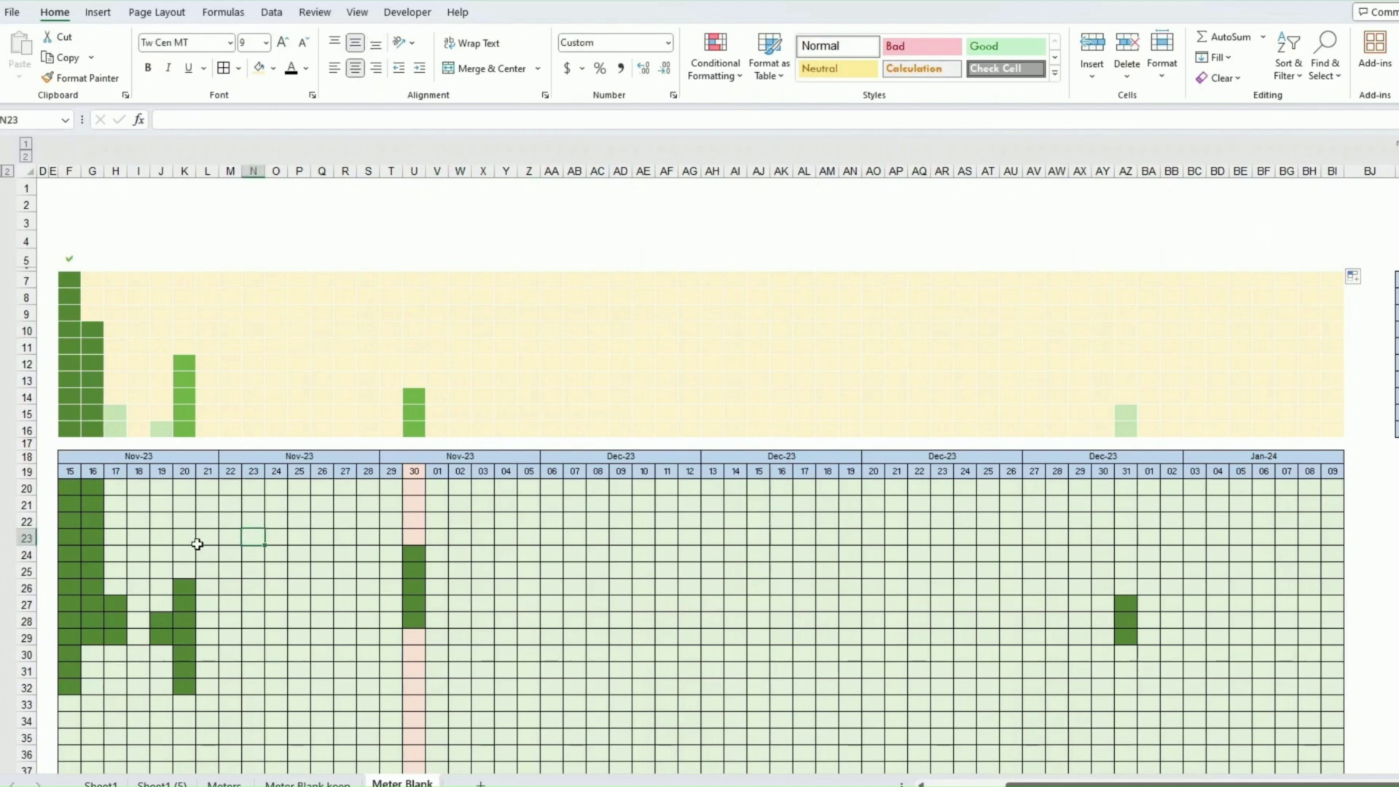
pyautogui.click(92, 668)
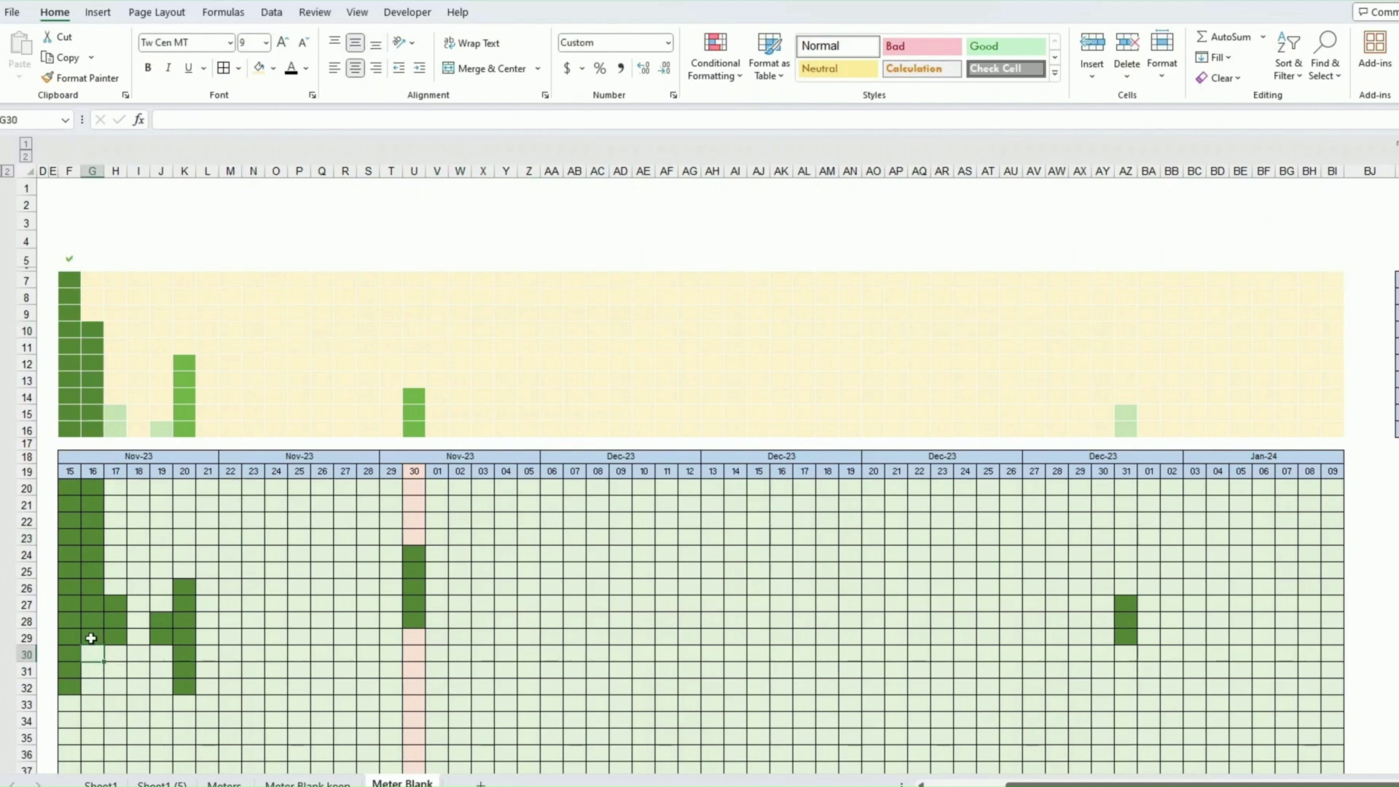
pyautogui.write('1')
pyautogui.press('Return')
pyautogui.write('1')
pyautogui.press('Return')
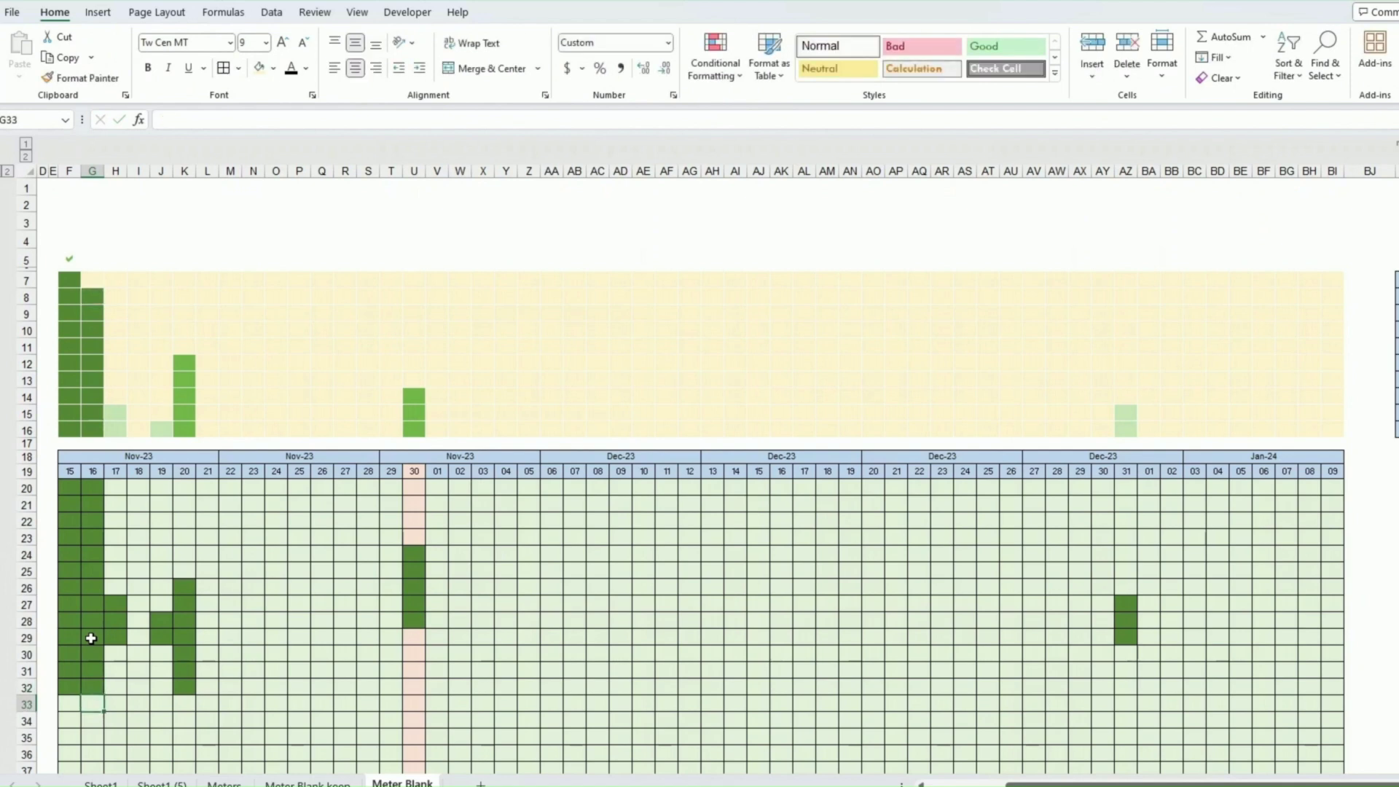
pyautogui.write('1')
pyautogui.press('Return')
pyautogui.hscroll(-3, 91, 638)
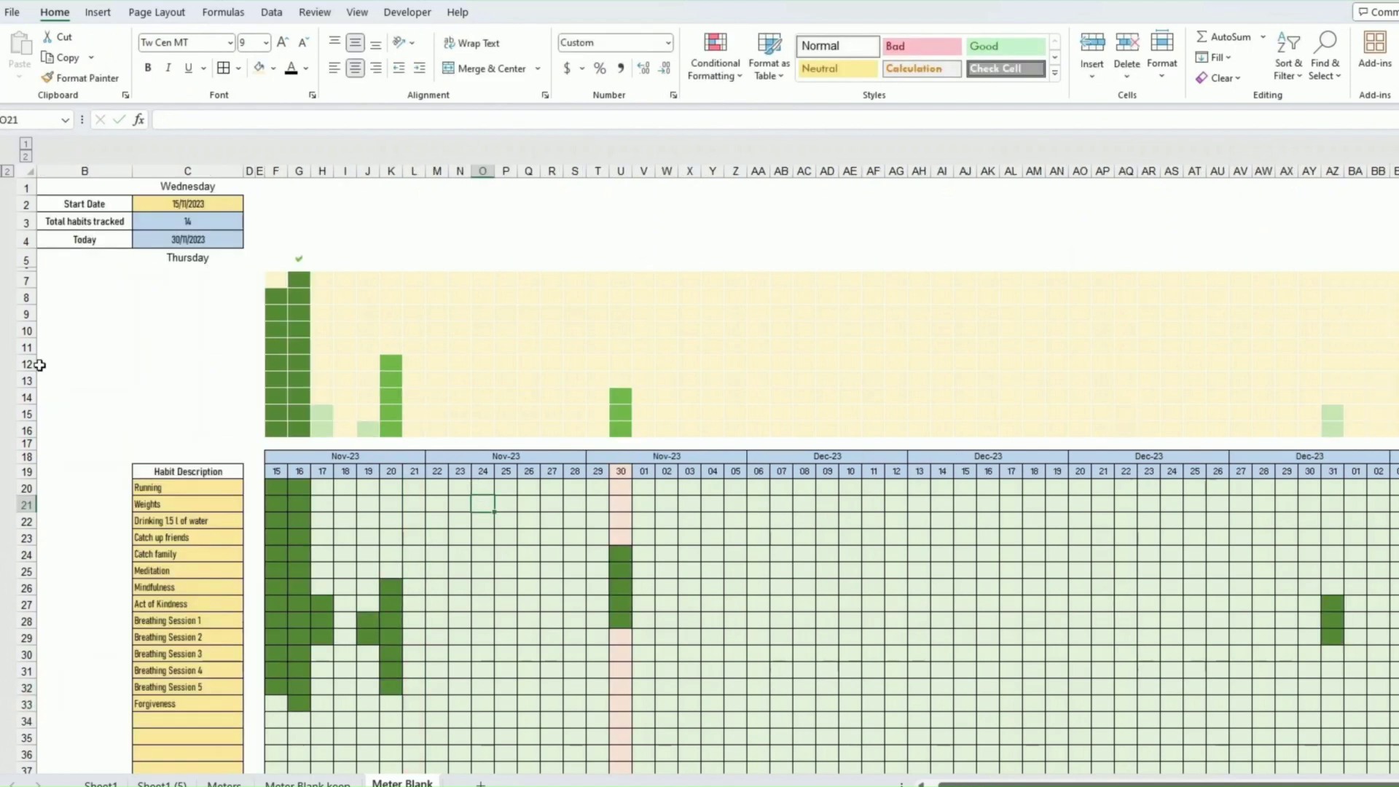
# Step: Compact the tracker by reducing the height of cube rows 7 to 16 and the width of date columns F to BI
pyautogui.moveTo(26, 281); pyautogui.dragTo(33, 343)
pyautogui.moveTo(276, 170); pyautogui.dragTo(1391, 170)
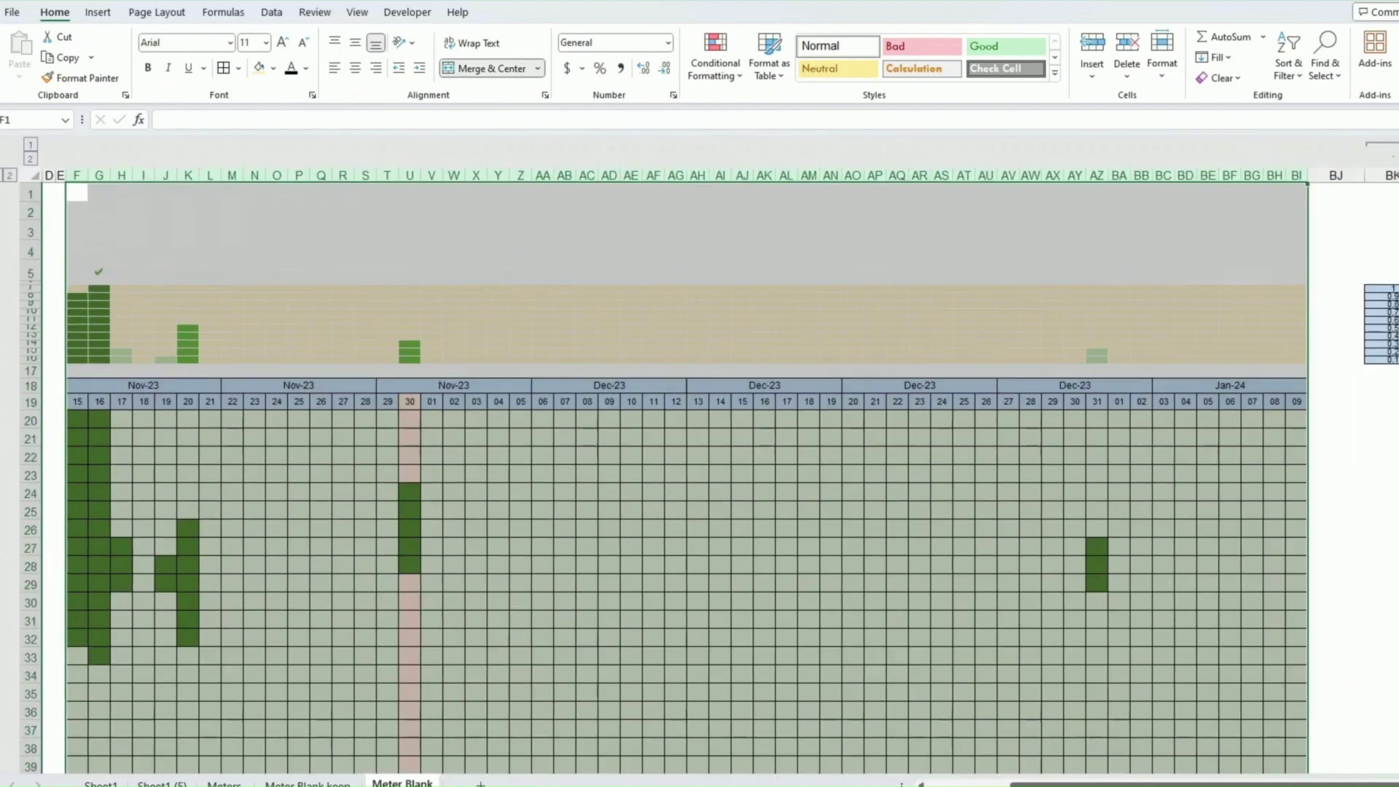
pyautogui.moveTo(29, 288); pyautogui.dragTo(34, 366)
pyautogui.moveTo(77, 175); pyautogui.dragTo(1301, 175)
pyautogui.click(311, 519)
pyautogui.press('Home')
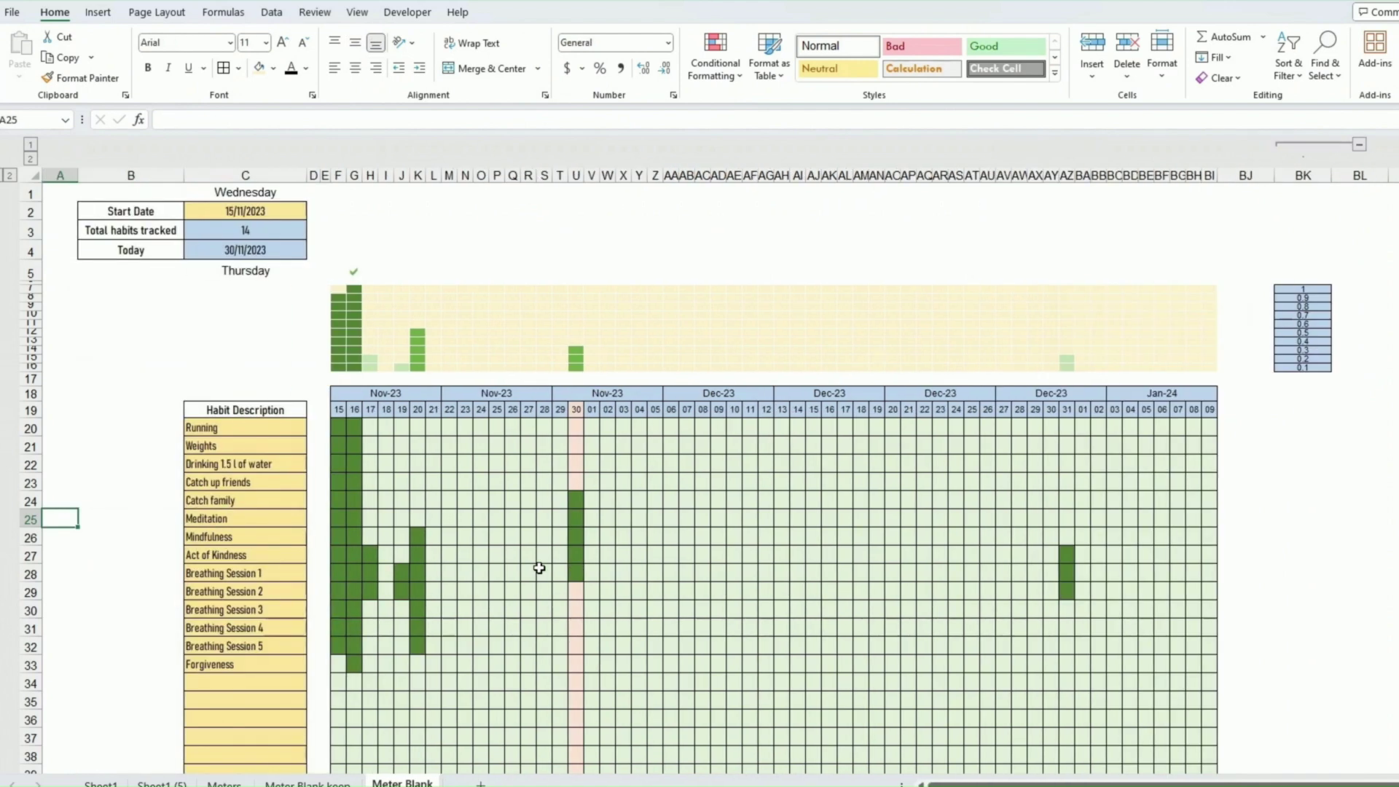
# Step: Reduce spacer row 17 to a thin strip between the cube grid and the date headers
pyautogui.click(32, 378)
pyautogui.moveTo(33, 386); pyautogui.dragTo(33, 366)
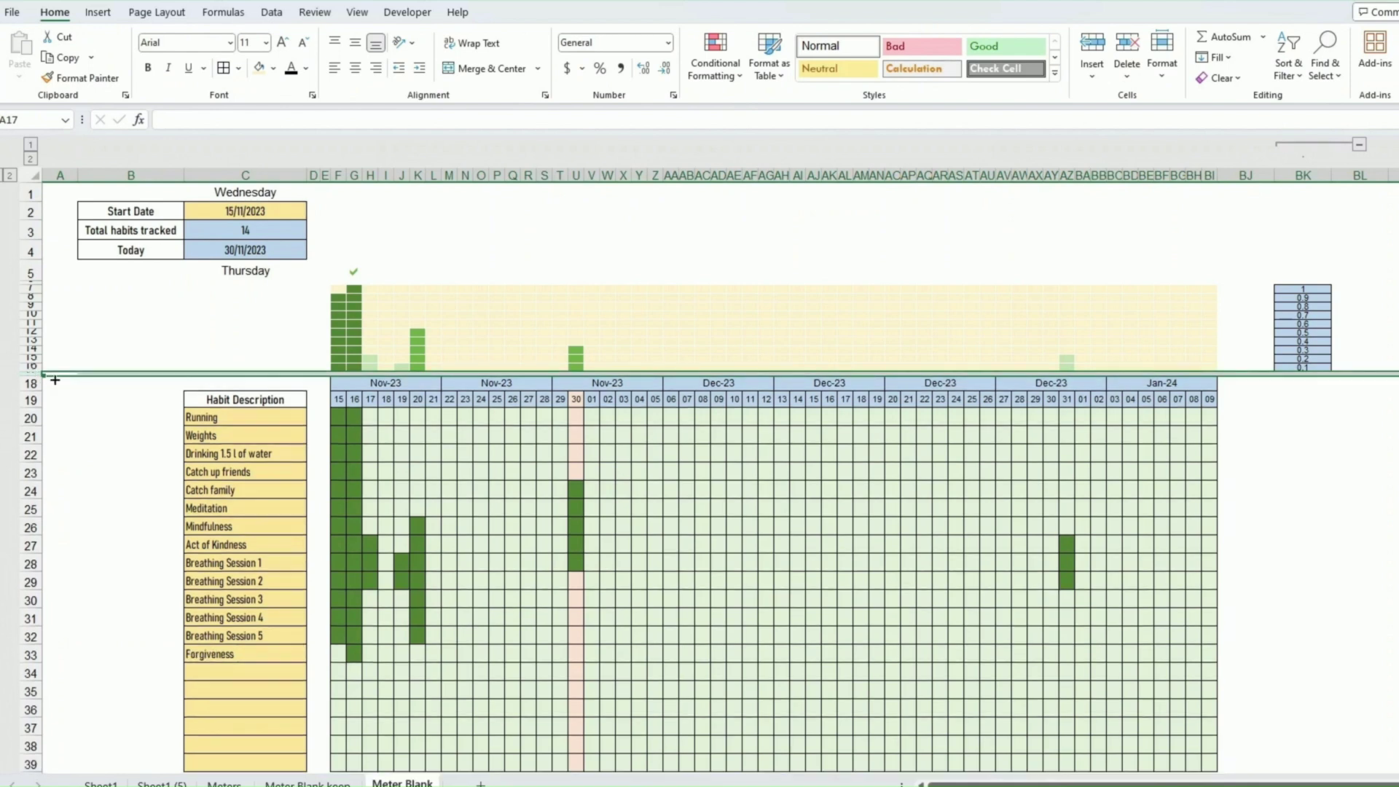
pyautogui.click(464, 399)
pyautogui.click(856, 562)
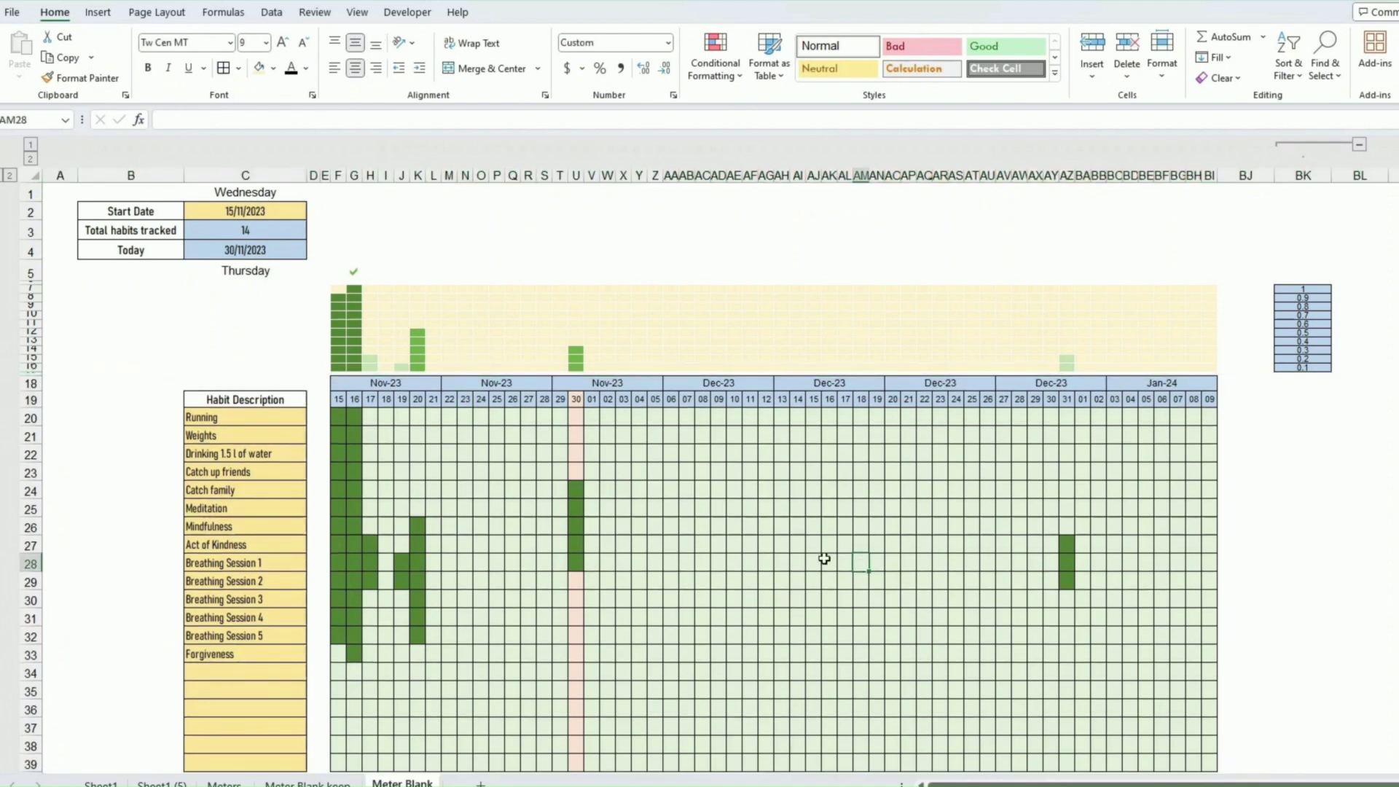
# Step: Group the helper percentage column BK and collapse the group
pyautogui.click(1302, 176)
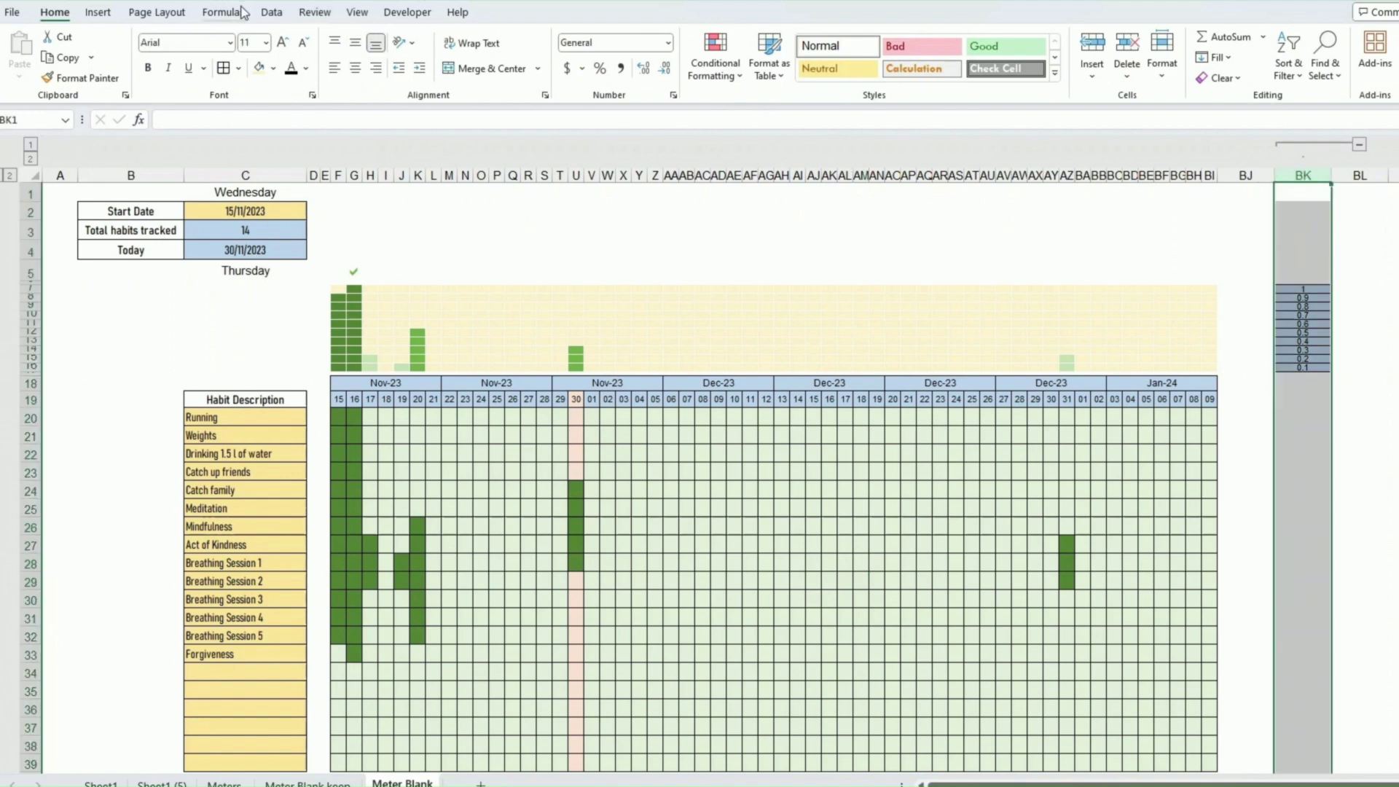
pyautogui.click(270, 12)
pyautogui.click(1317, 43)
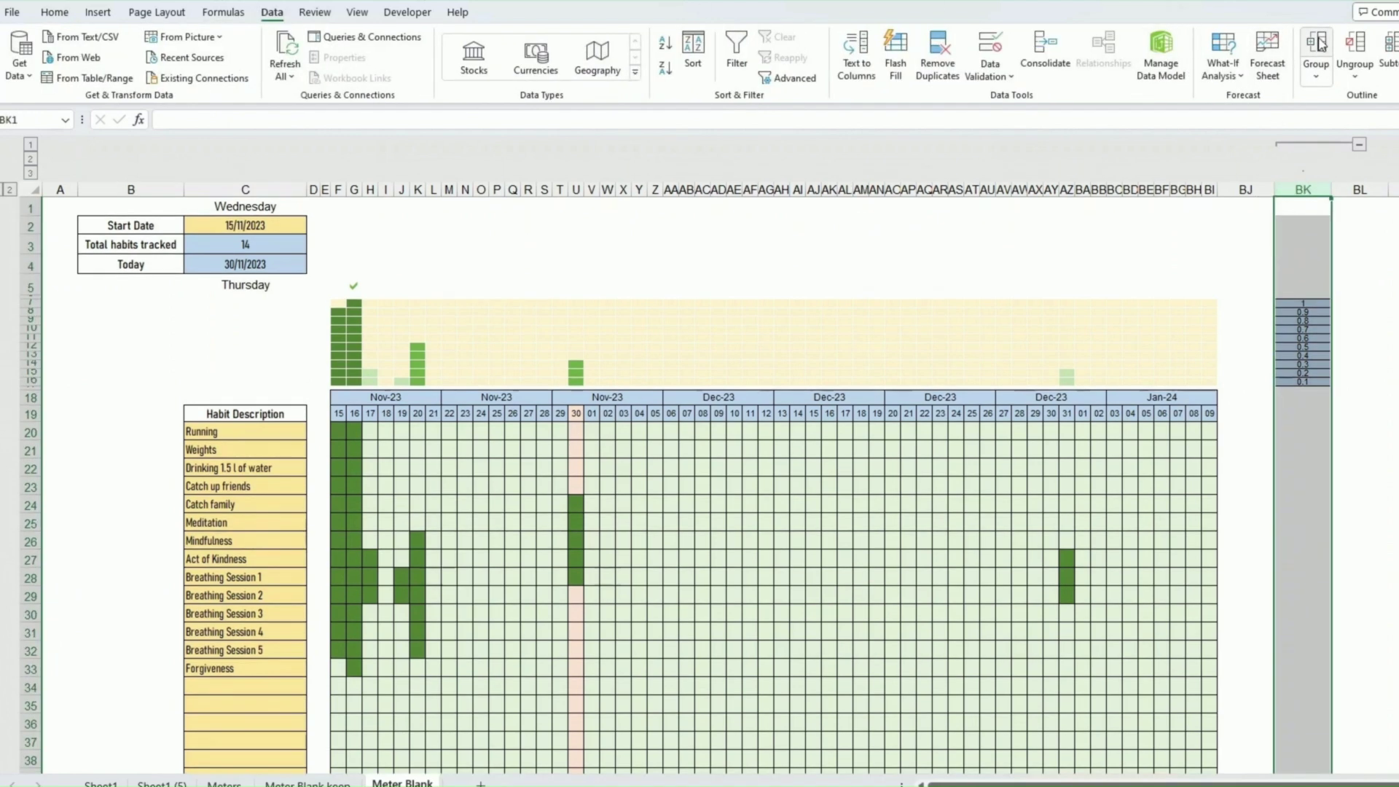
pyautogui.click(1358, 144)
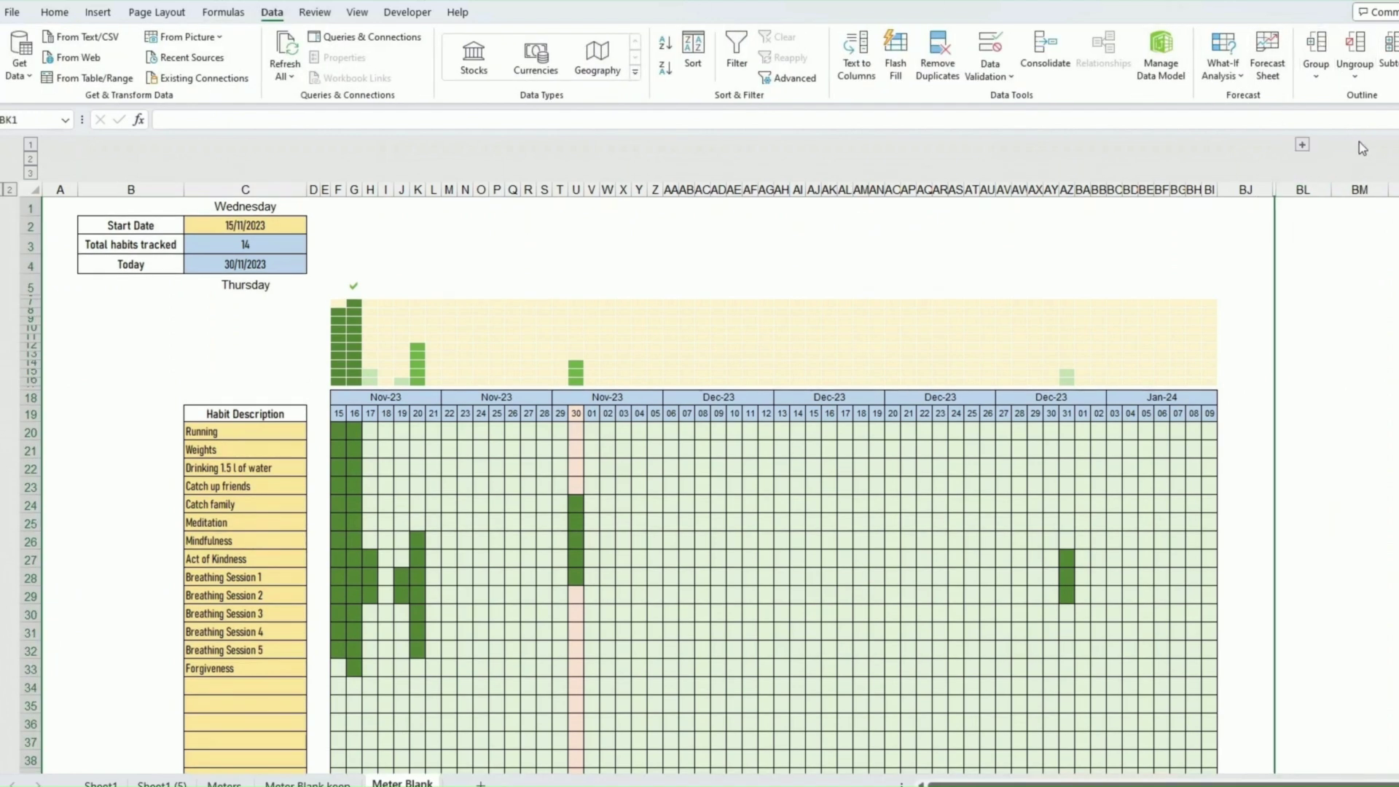
pyautogui.click(1297, 311)
# Step: Hide rows 41 and 42, which hold the daily habit counts and completion percentages
pyautogui.scroll(-8, 732, 481)
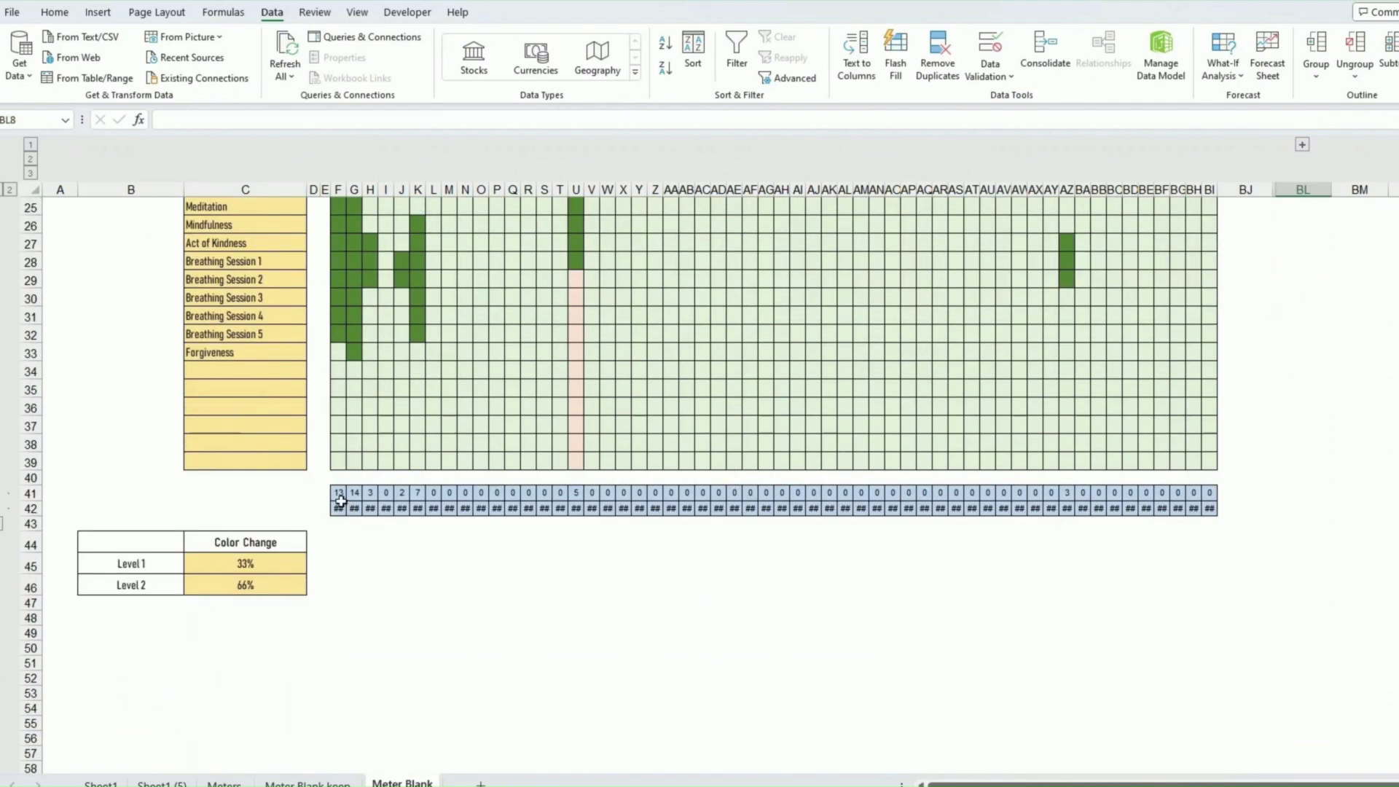
pyautogui.moveTo(31, 493); pyautogui.dragTo(32, 508)
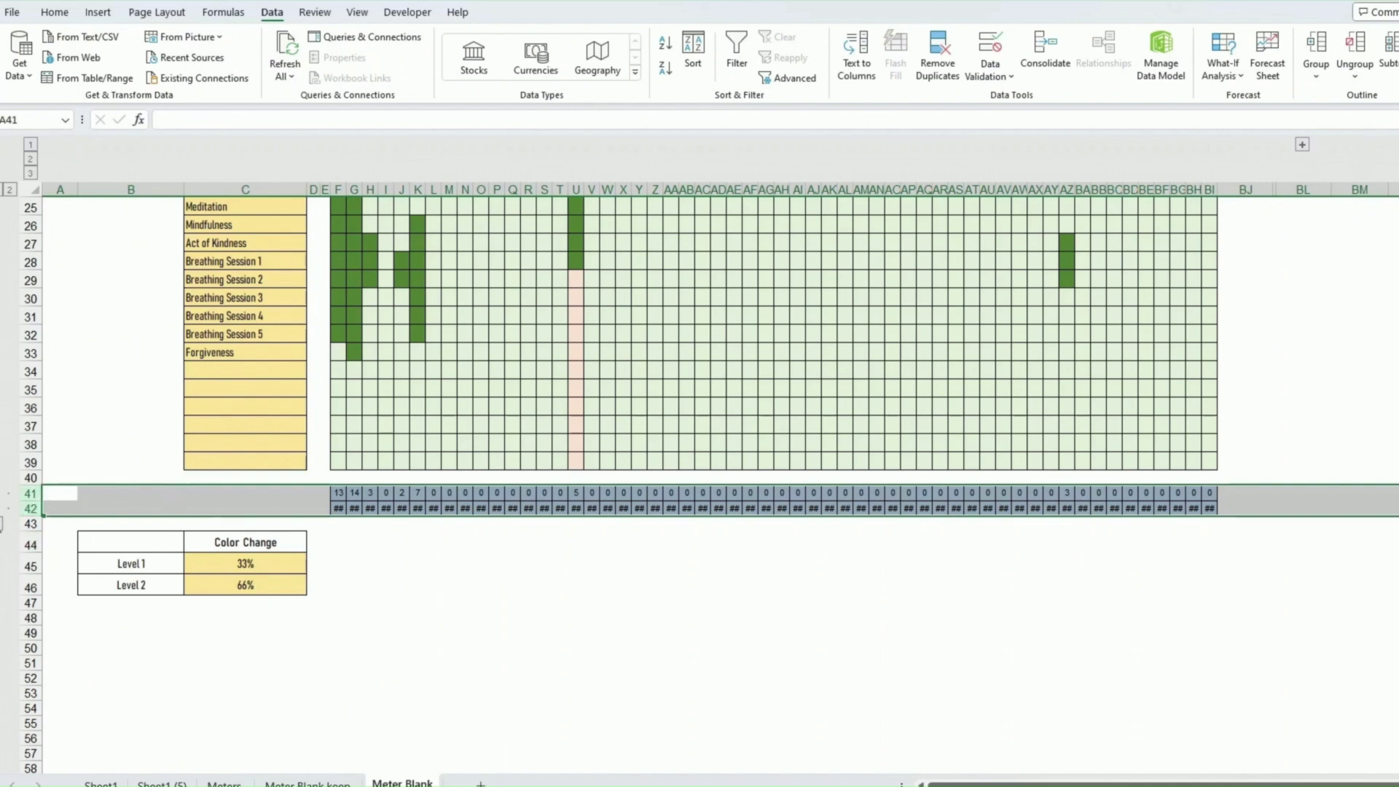
pyautogui.hotkey('ctrl', '9')
pyautogui.click(244, 603)
pyautogui.scroll(8, 248, 595)
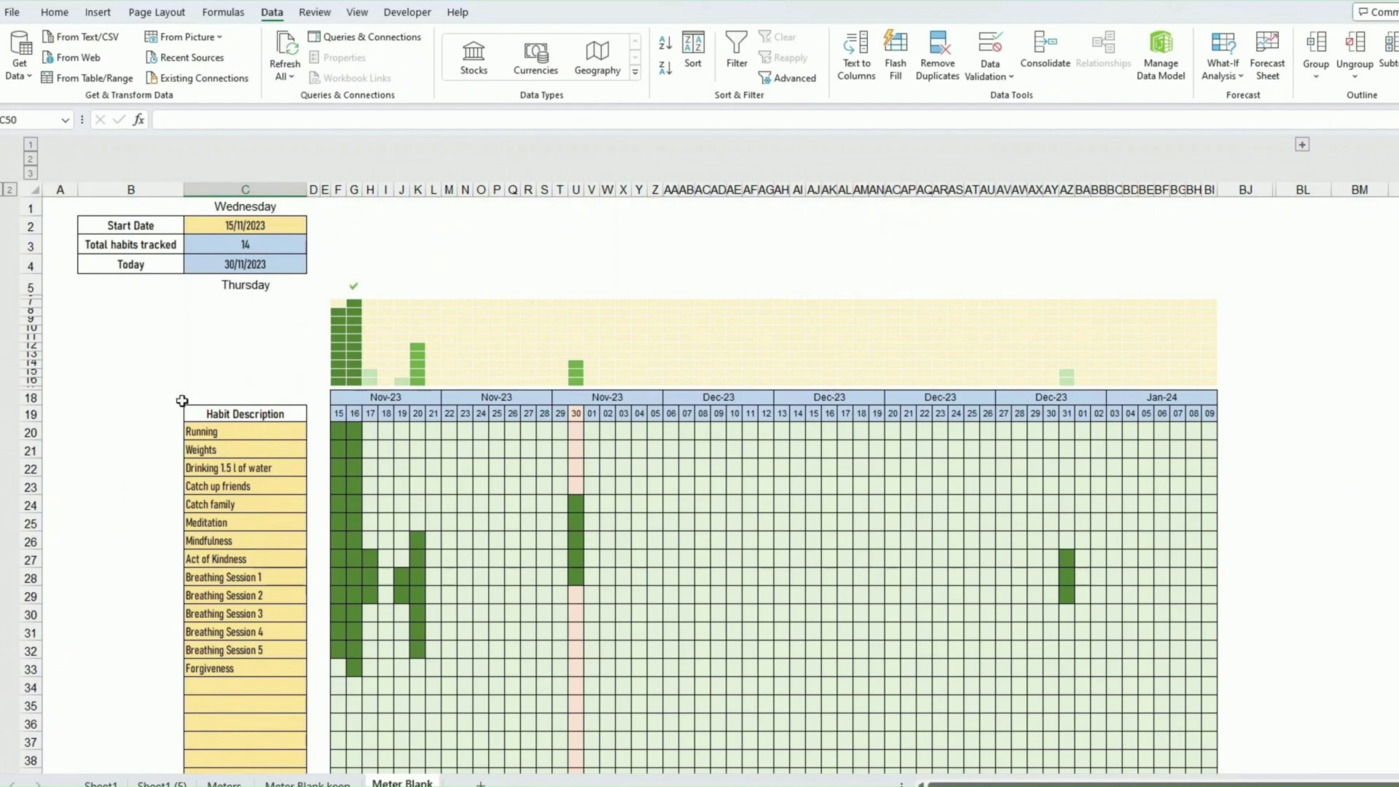
# Step: Draw a rounded rectangle about 29.6 cm wide and 2 cm high above the cube grid, spanning columns F to BI
pyautogui.click(142, 450)
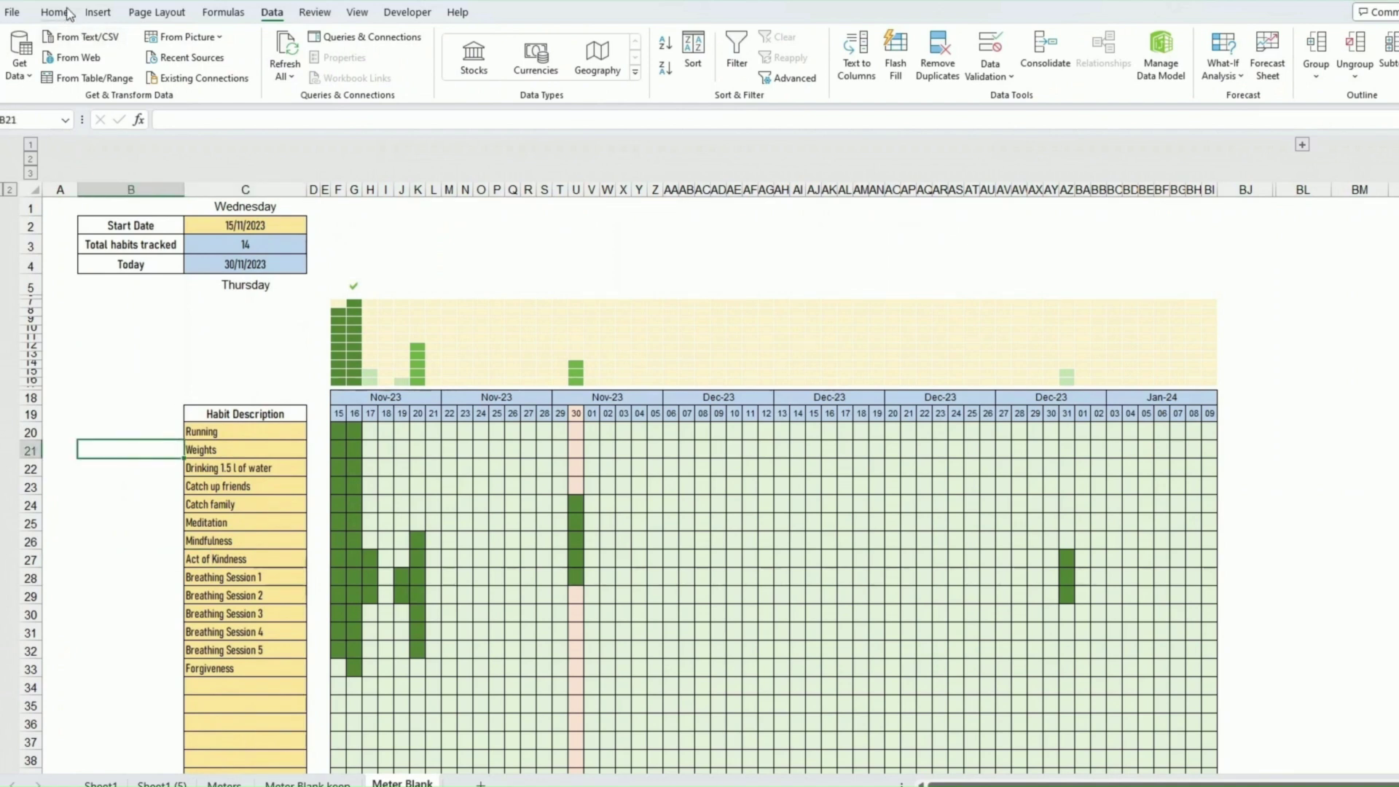
pyautogui.click(97, 12)
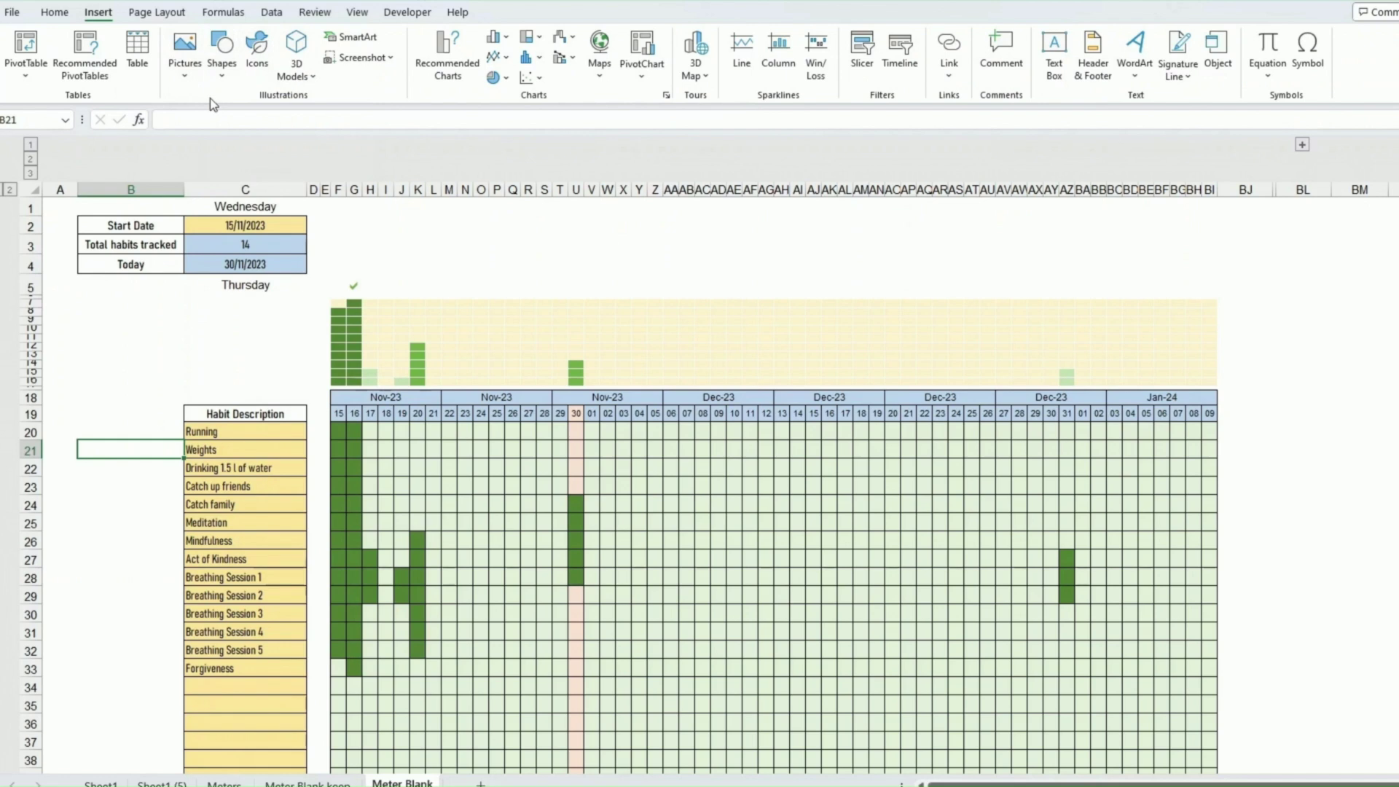
pyautogui.click(223, 79)
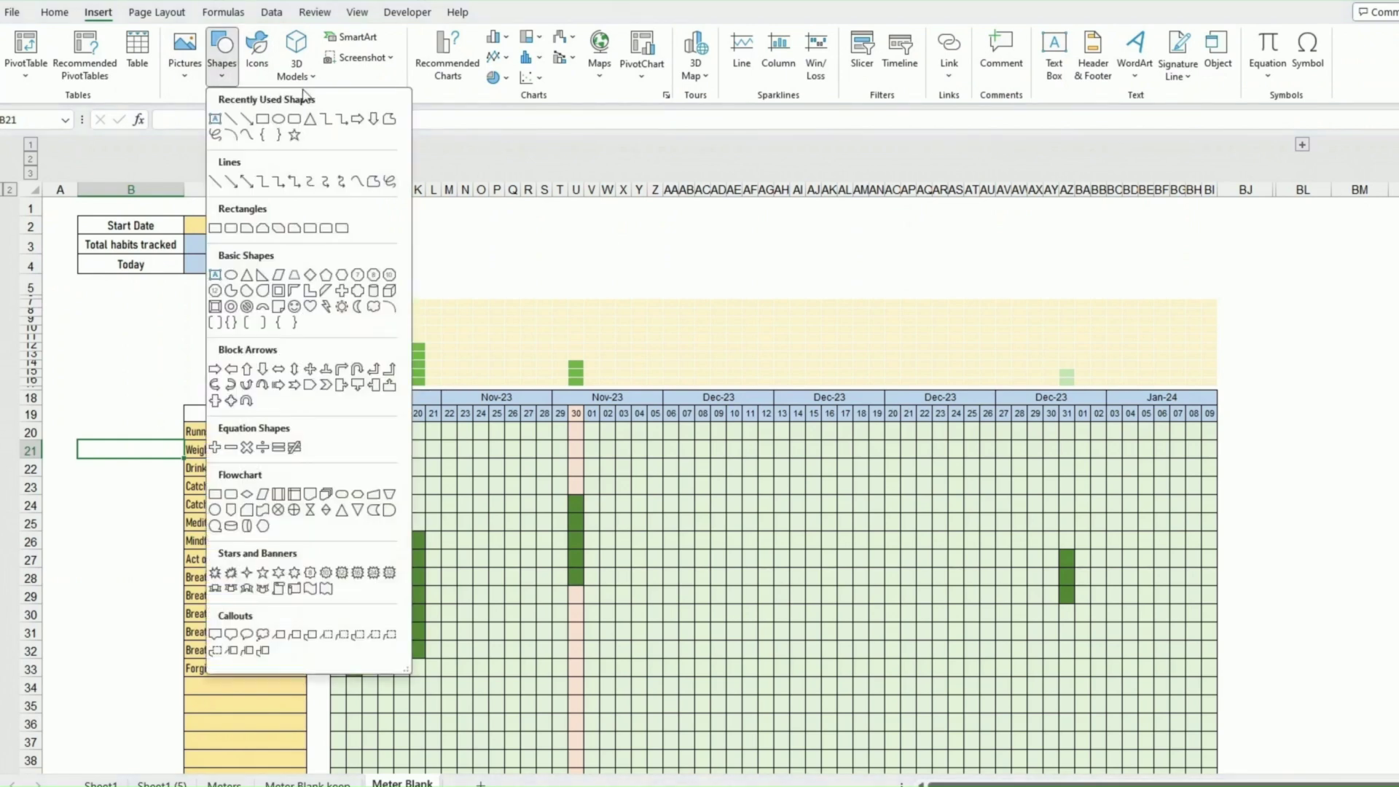
pyautogui.click(297, 121)
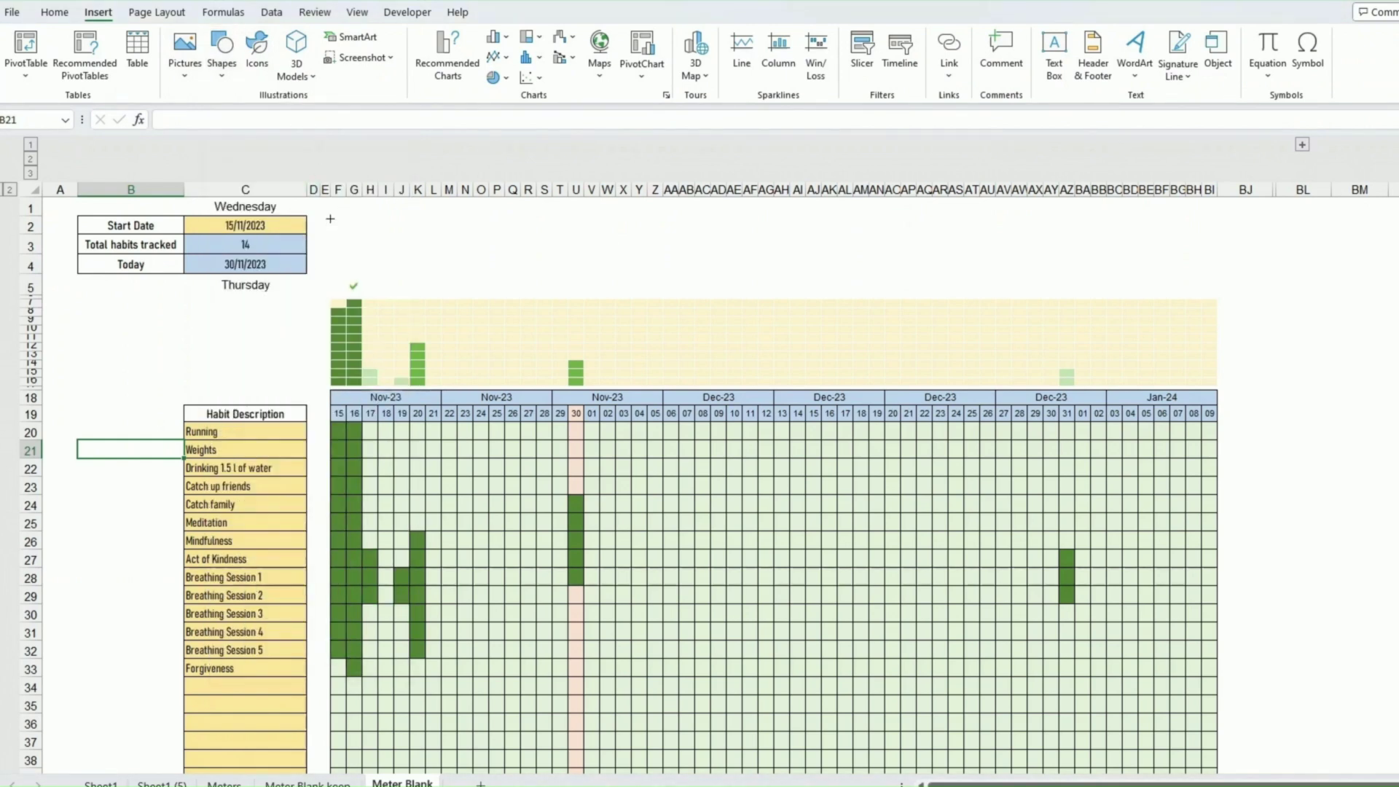
pyautogui.moveTo(330, 215); pyautogui.dragTo(1216, 274)
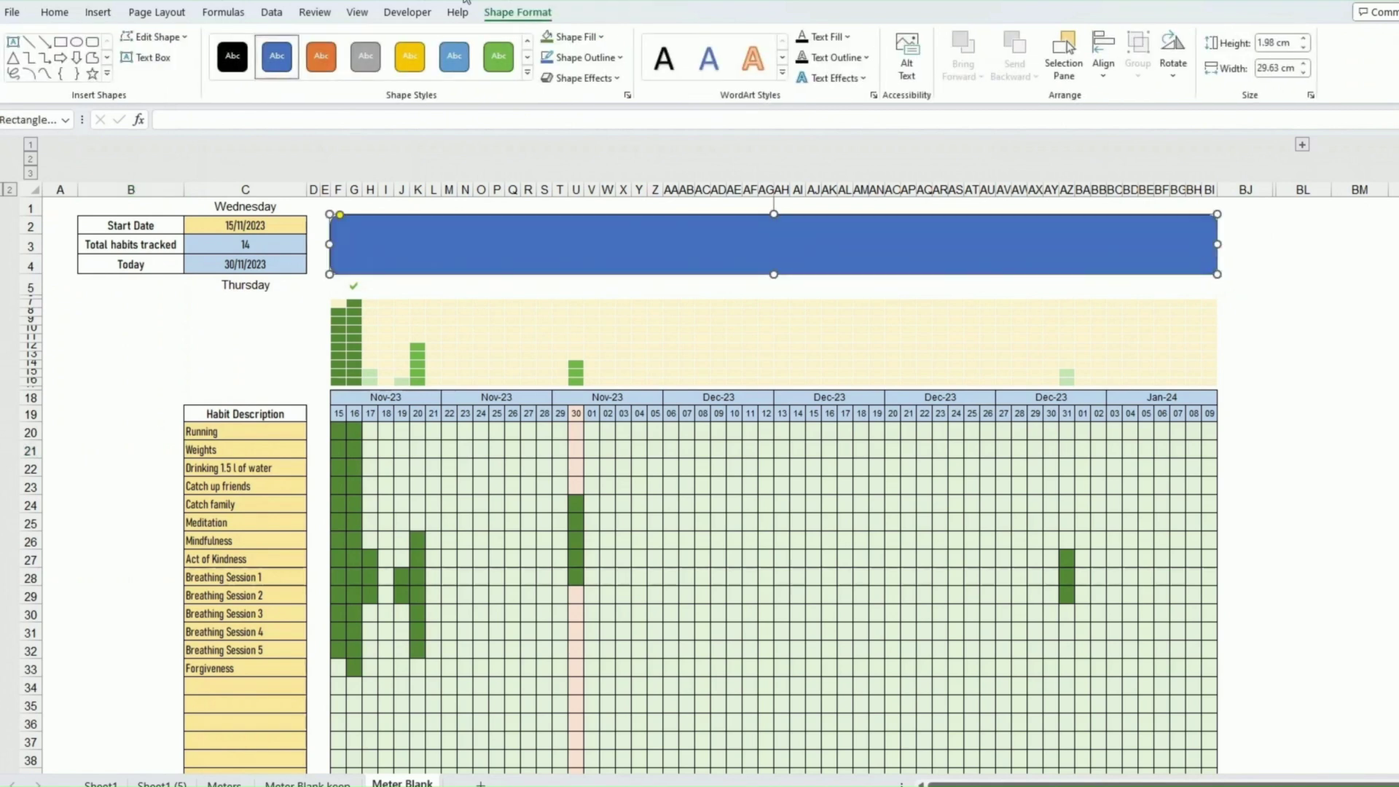
# Step: Apply the gold colored-fill theme style to the rounded banner rectangle
pyautogui.click(527, 73)
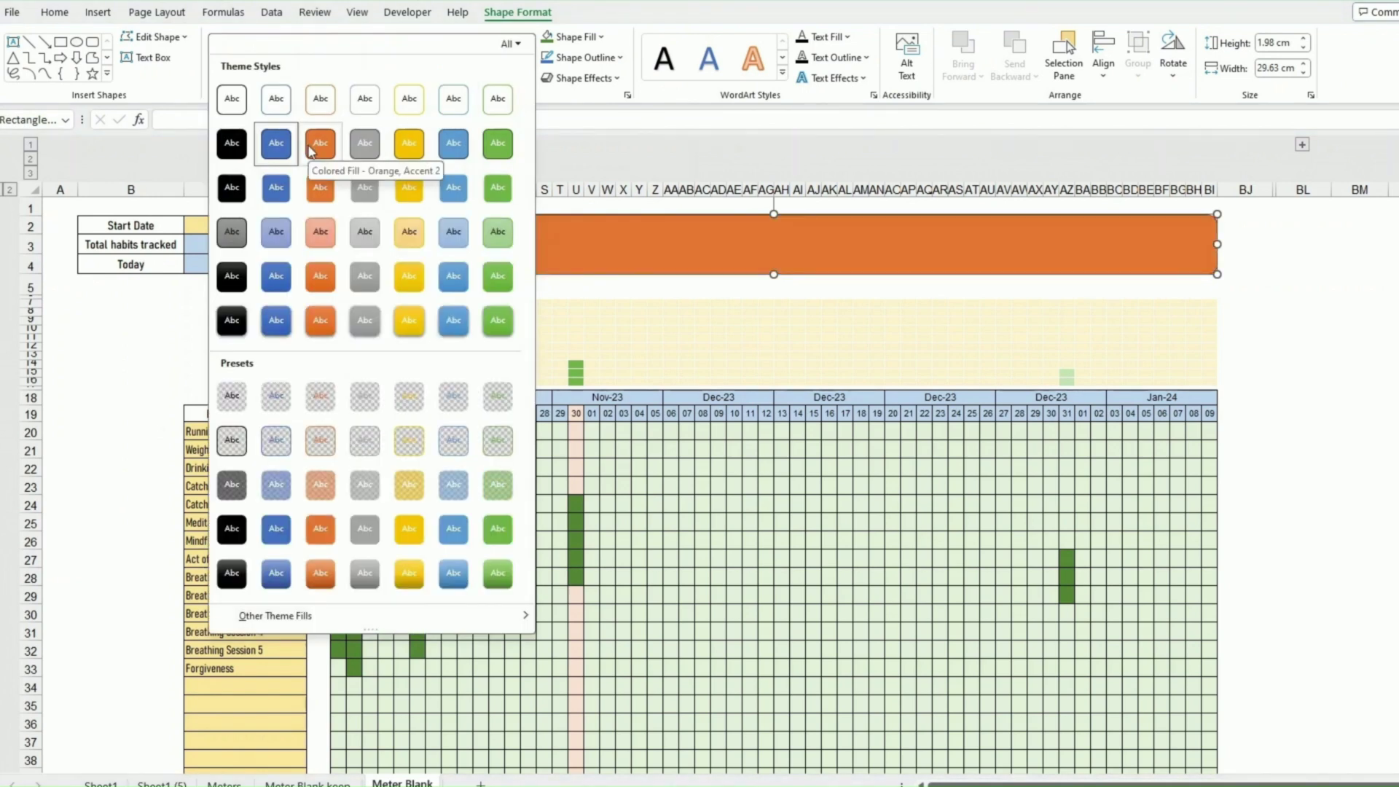
pyautogui.click(409, 144)
pyautogui.click(542, 333)
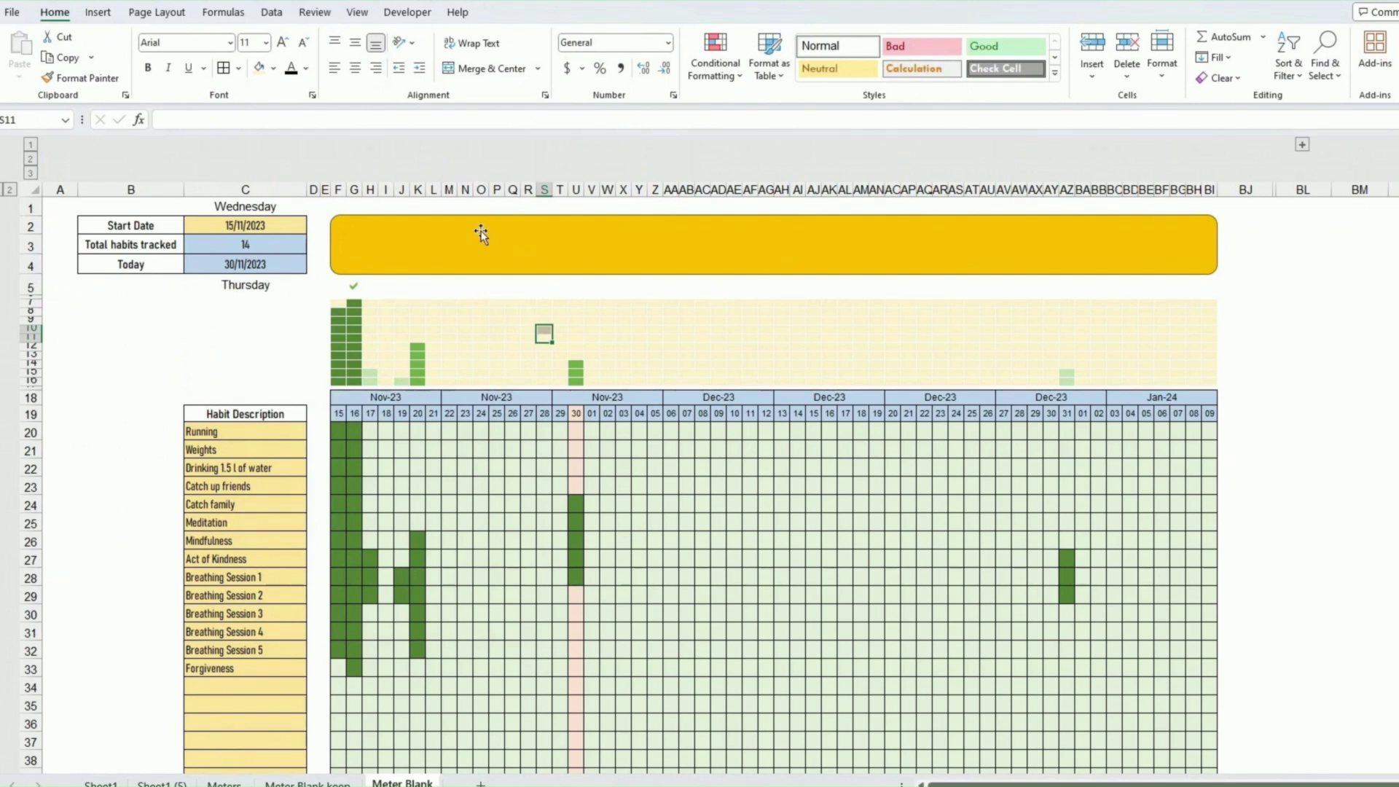
# Step: Apply the white WordArt style with an orange outline to the banner and enter the owner's first name followed by "HABIT TRACKER"
pyautogui.click(396, 273)
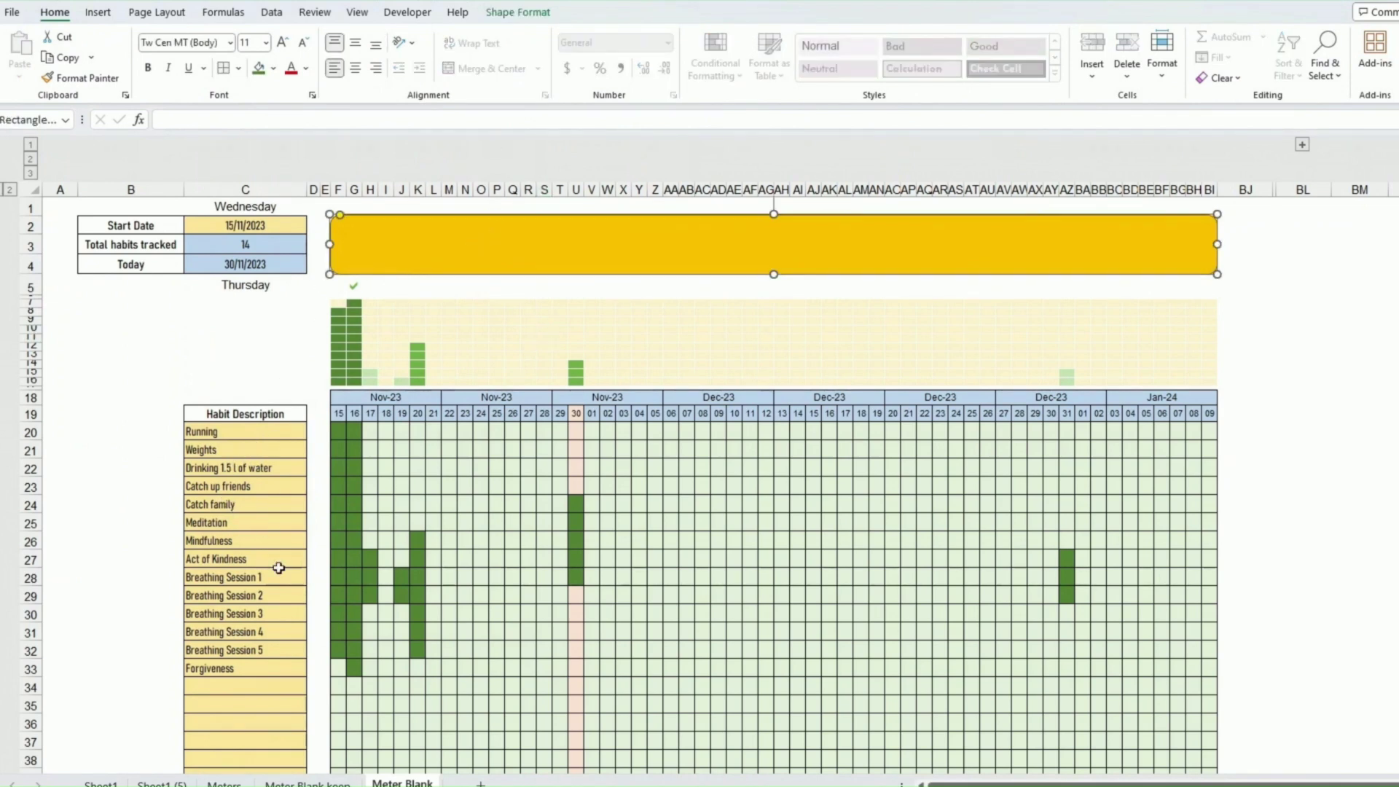
pyautogui.click(518, 12)
pyautogui.click(781, 73)
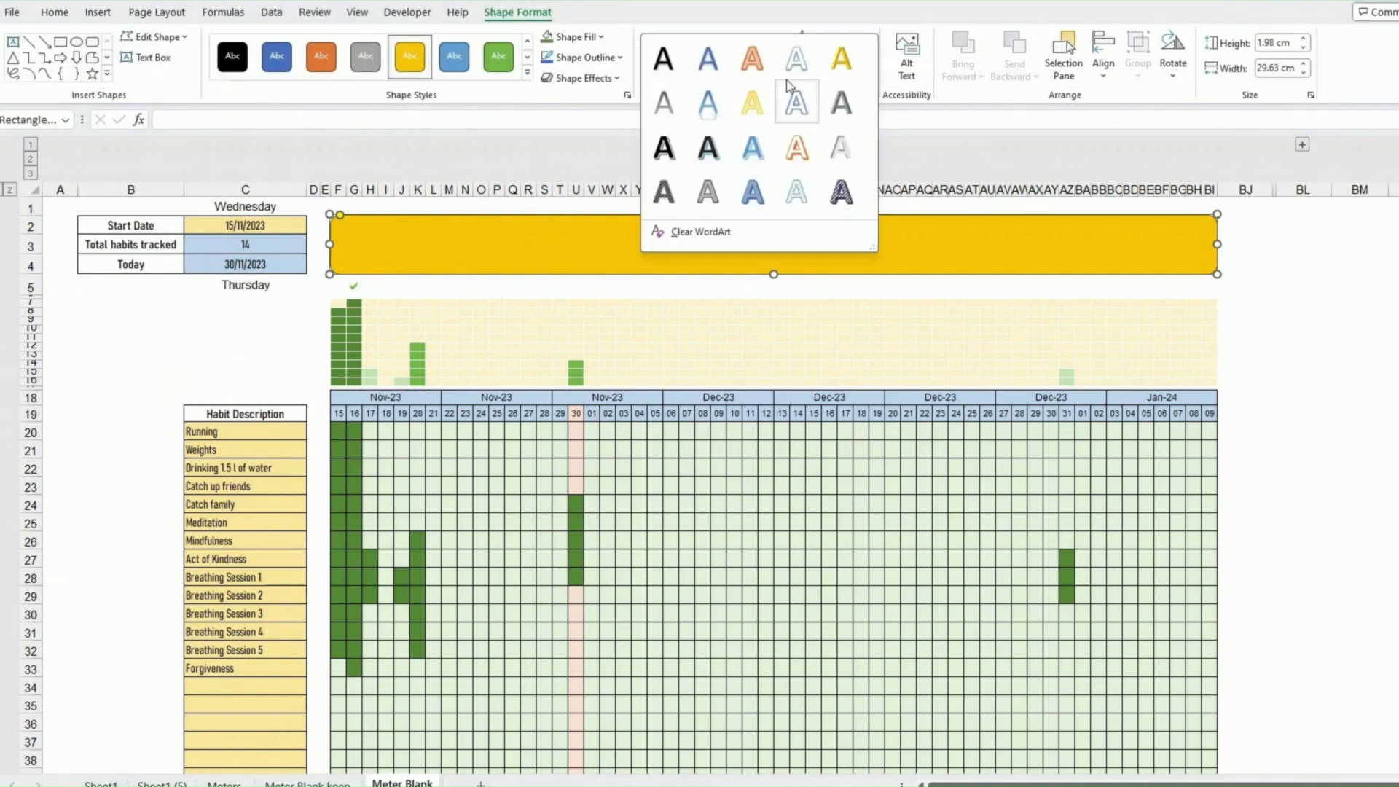
pyautogui.click(800, 155)
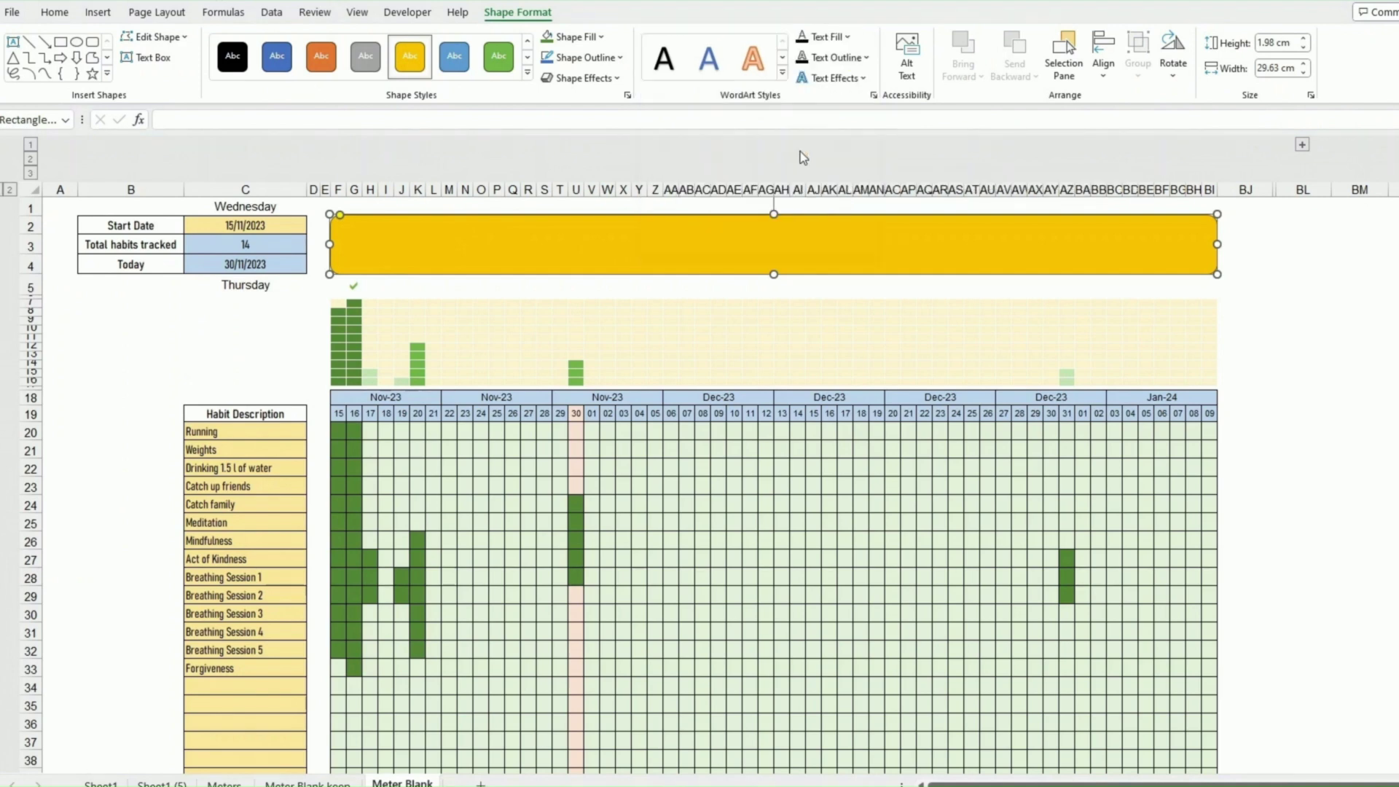
pyautogui.click(778, 248)
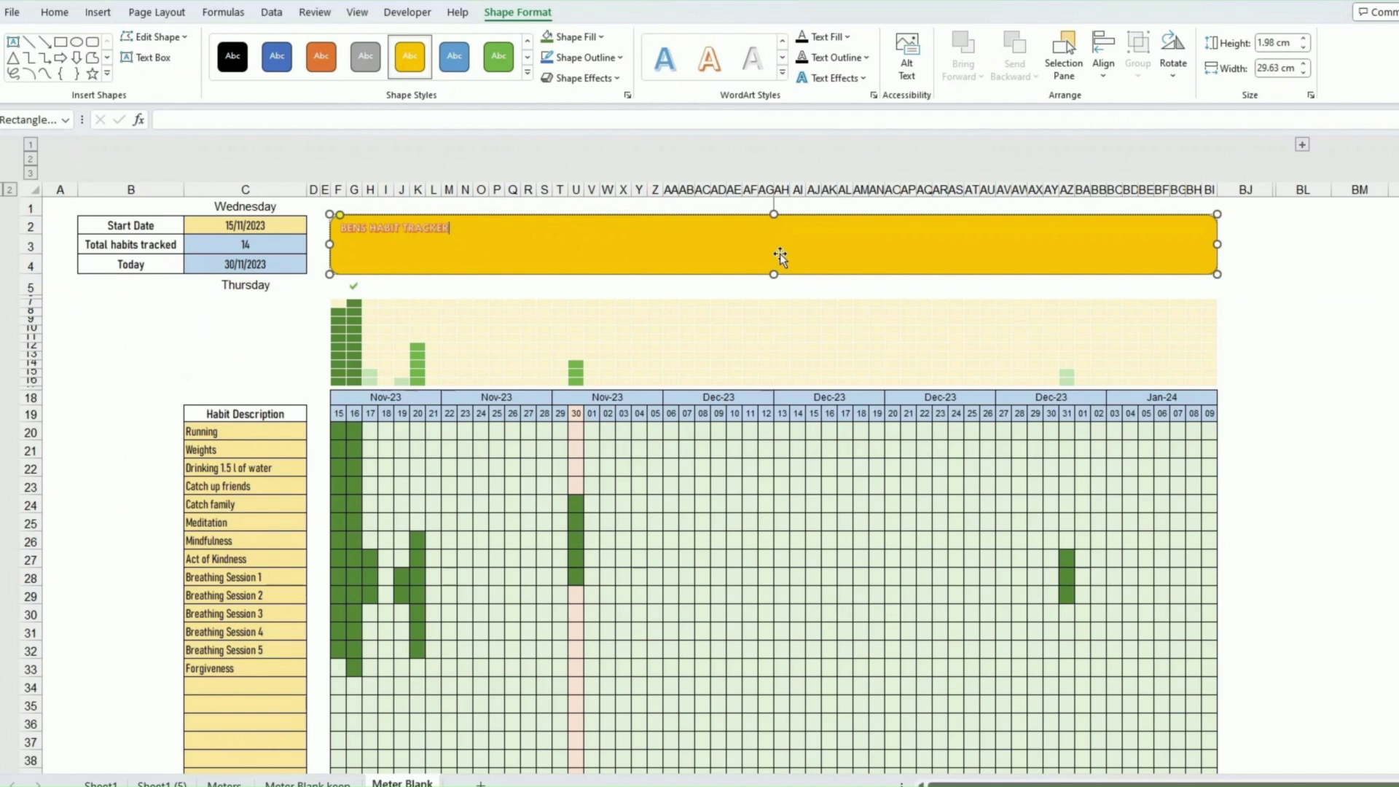
pyautogui.click(266, 302)
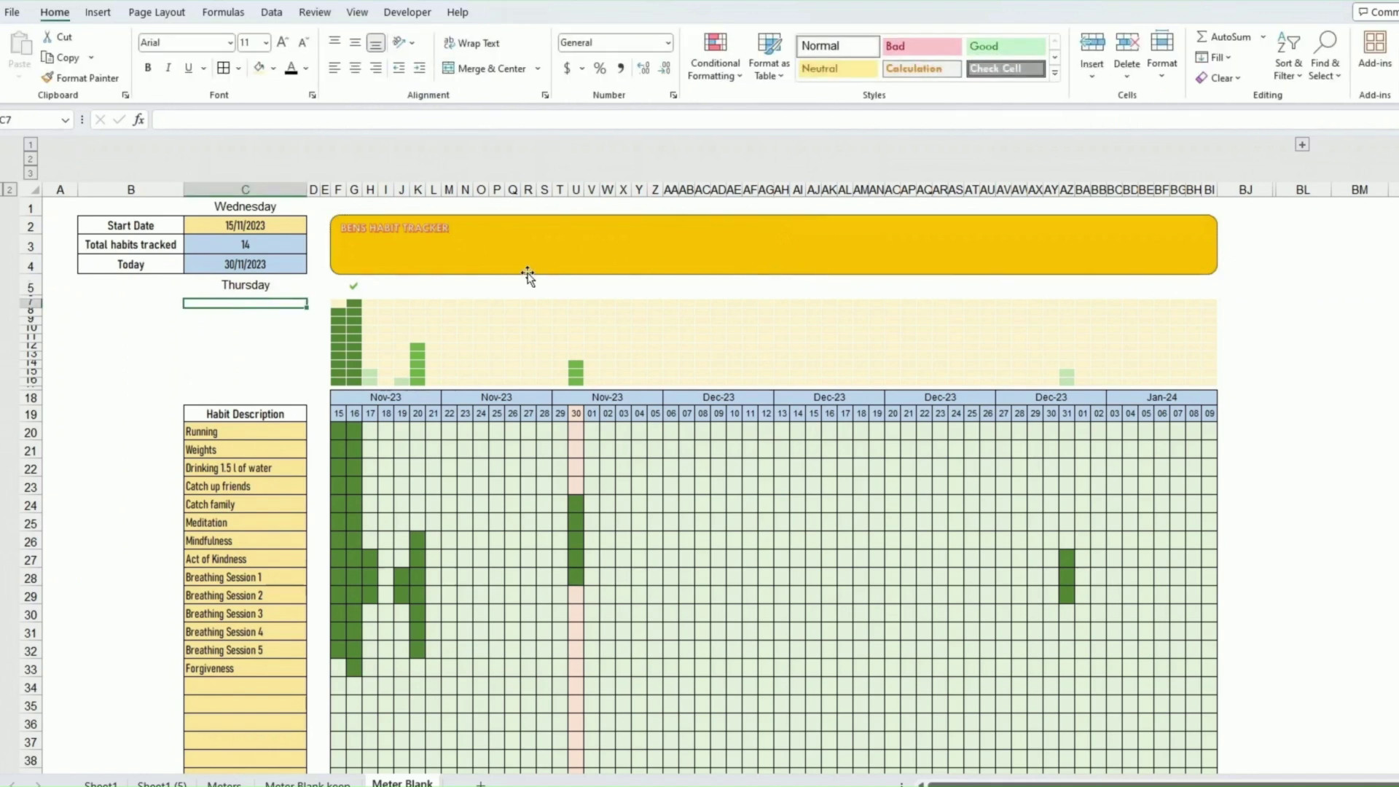
# Step: Enlarge the banner title text to font size 18
pyautogui.click(527, 275)
pyautogui.click(54, 12)
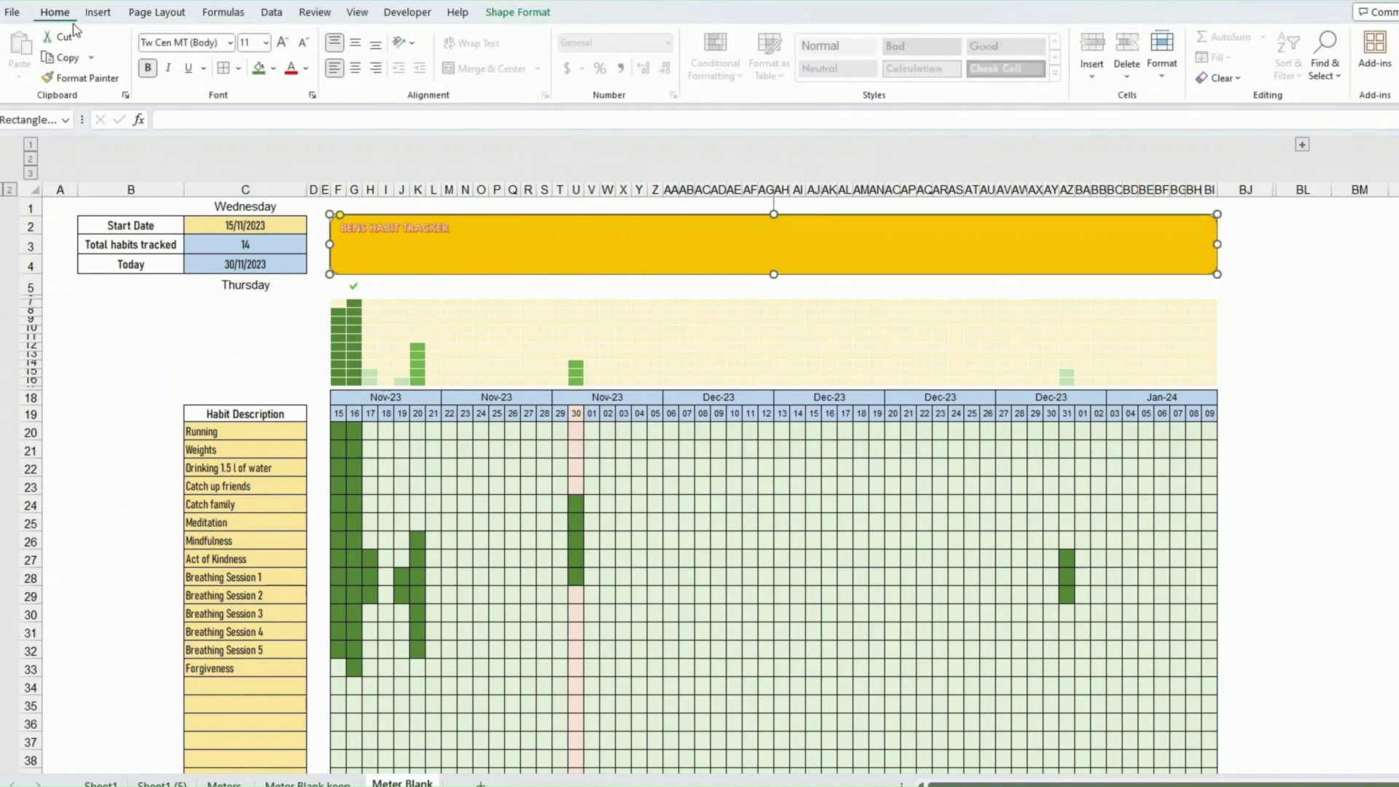
pyautogui.click(282, 43)
pyautogui.click(282, 43)
pyautogui.click(283, 43)
pyautogui.click(282, 43)
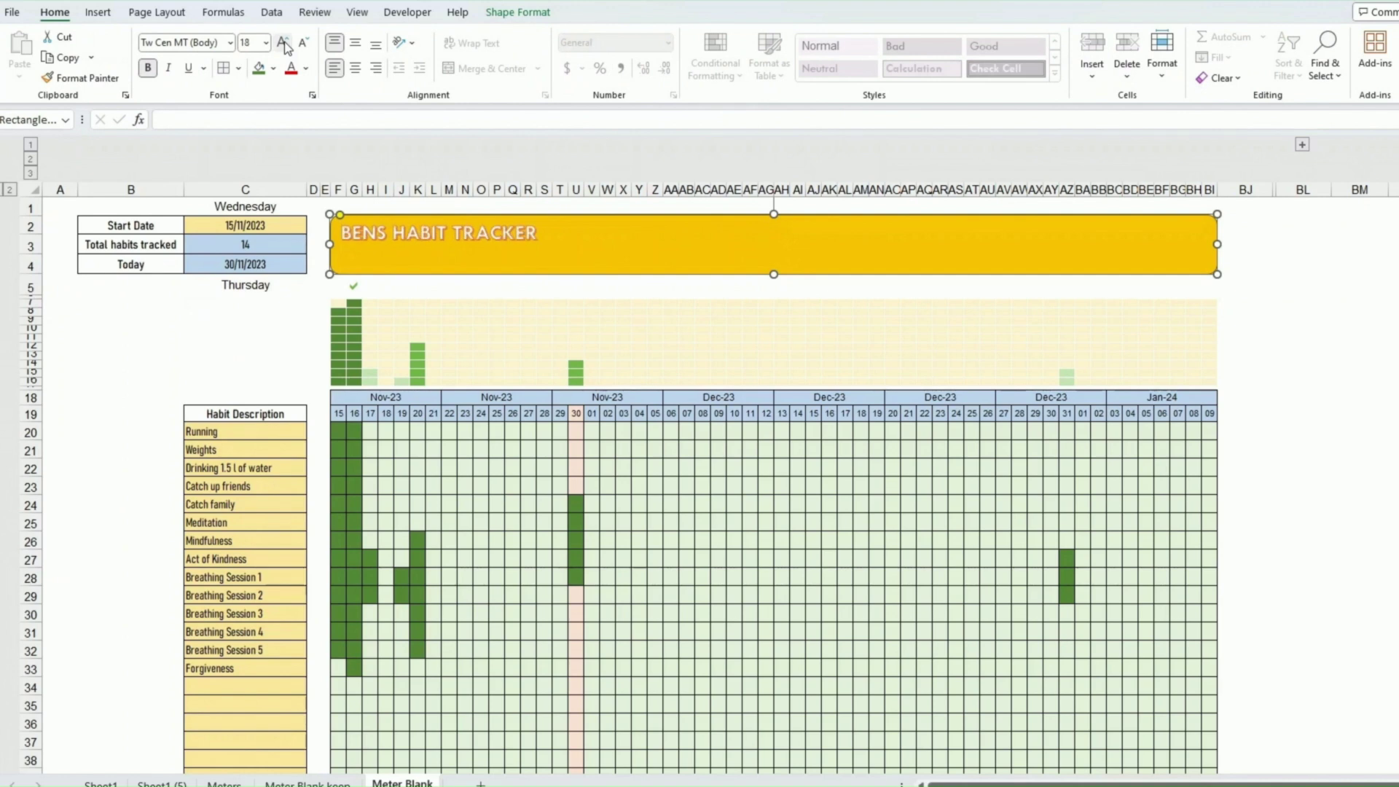
# Step: Enlarge the banner title text to one size step above 32 and centre it horizontally and vertically in the rectangle
pyautogui.click(283, 43)
pyautogui.click(283, 42)
pyautogui.click(283, 43)
pyautogui.click(282, 43)
pyautogui.click(354, 68)
pyautogui.click(356, 42)
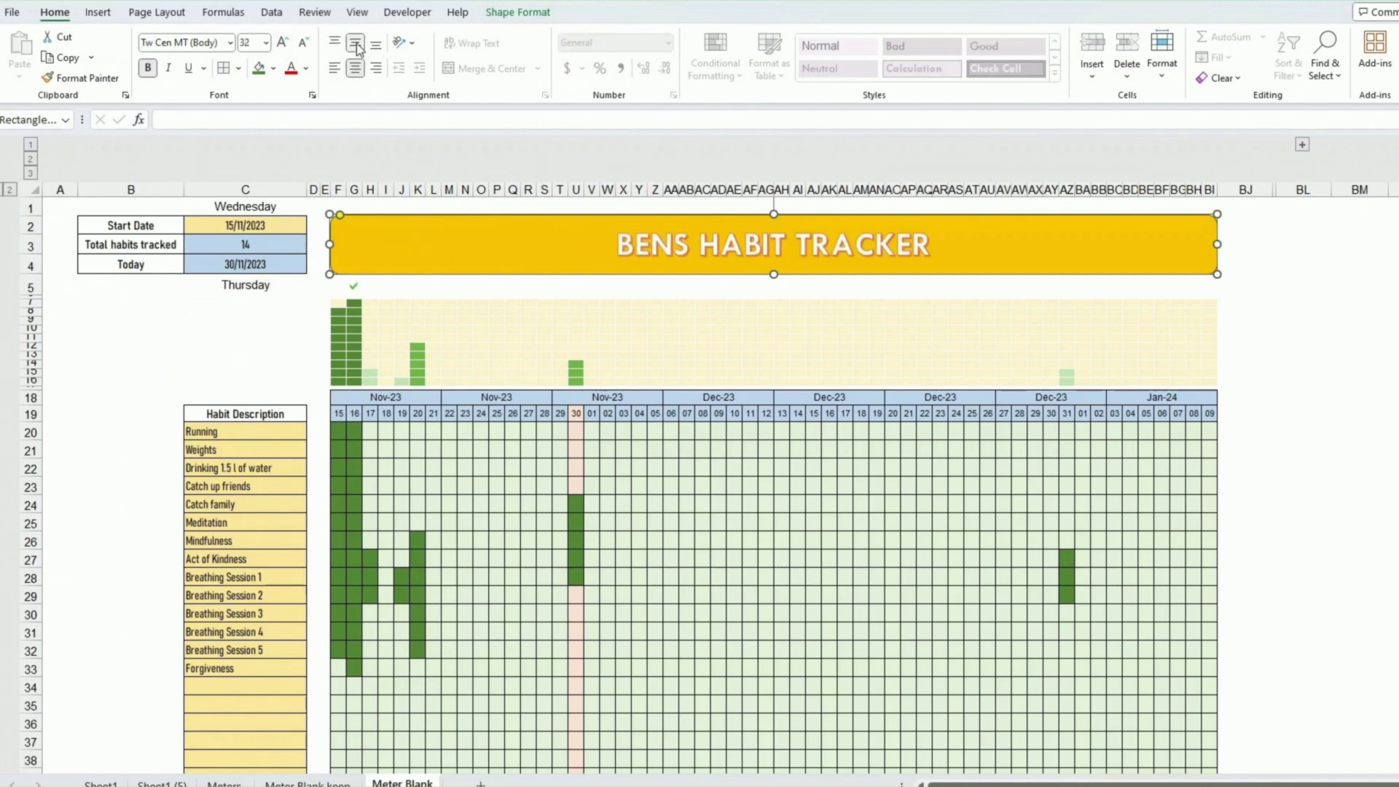
pyautogui.click(283, 44)
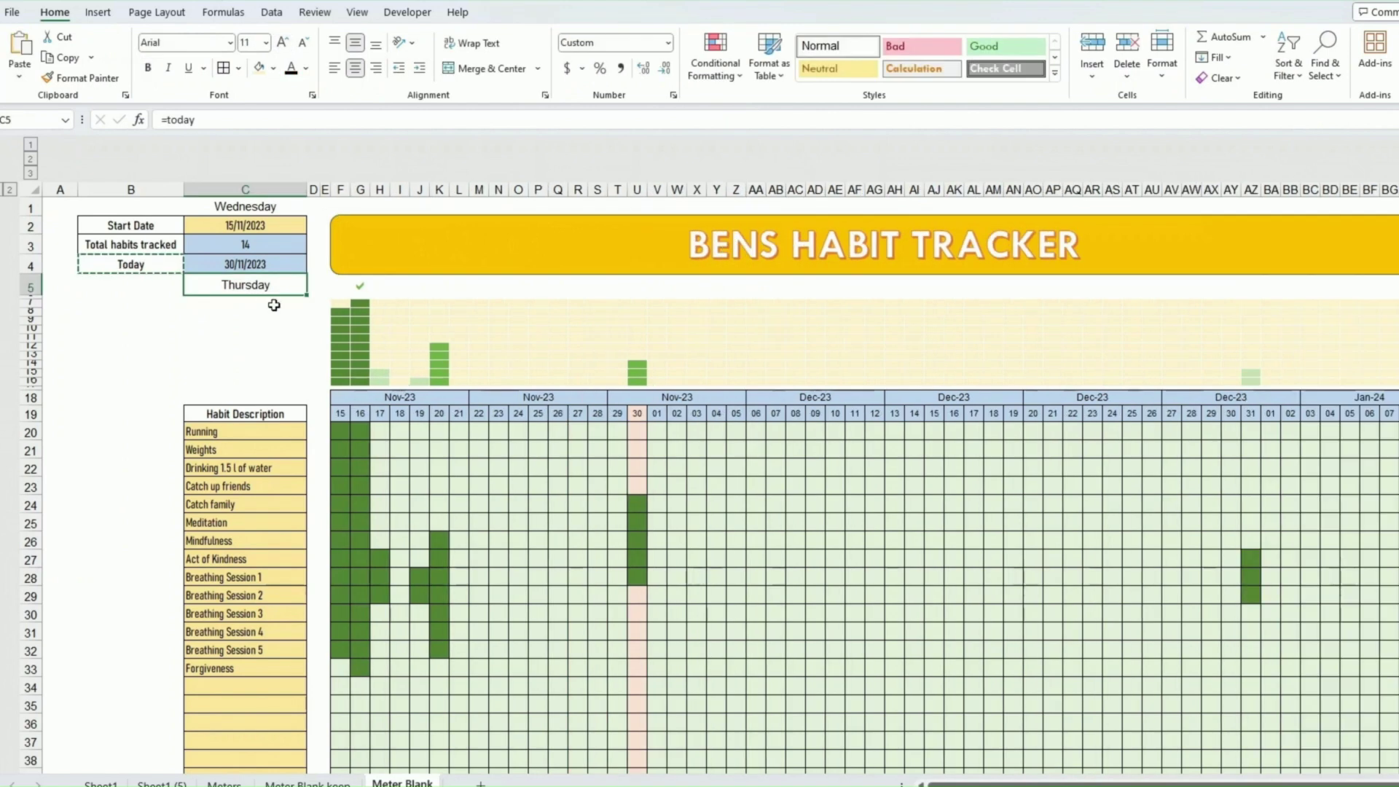
# Step: Restyle the weekday labels in C1 and C5 to match the Bahnschrift font of the Today label and Habit Description header
pyautogui.click(131, 264)
pyautogui.hotkey('ctrl', 'c')
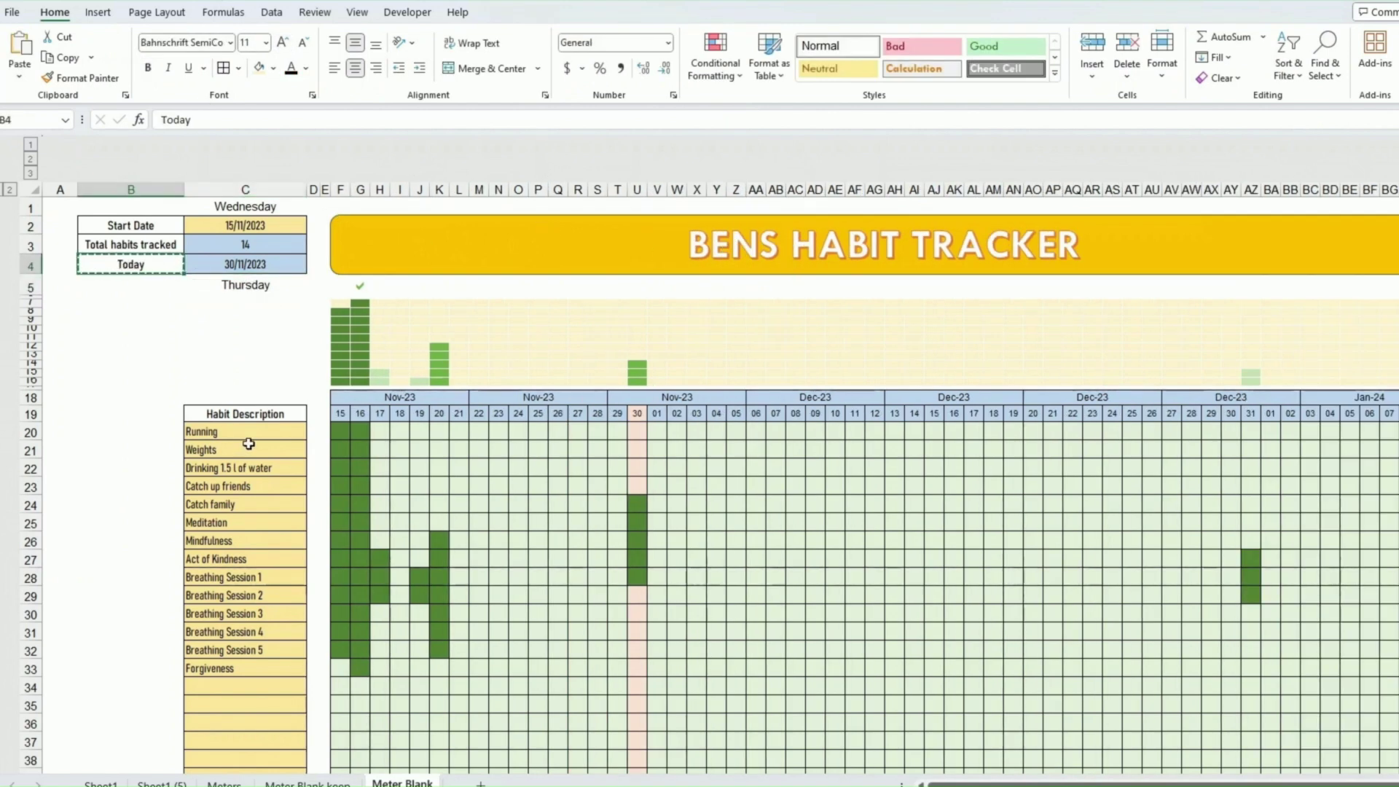
pyautogui.click(243, 412)
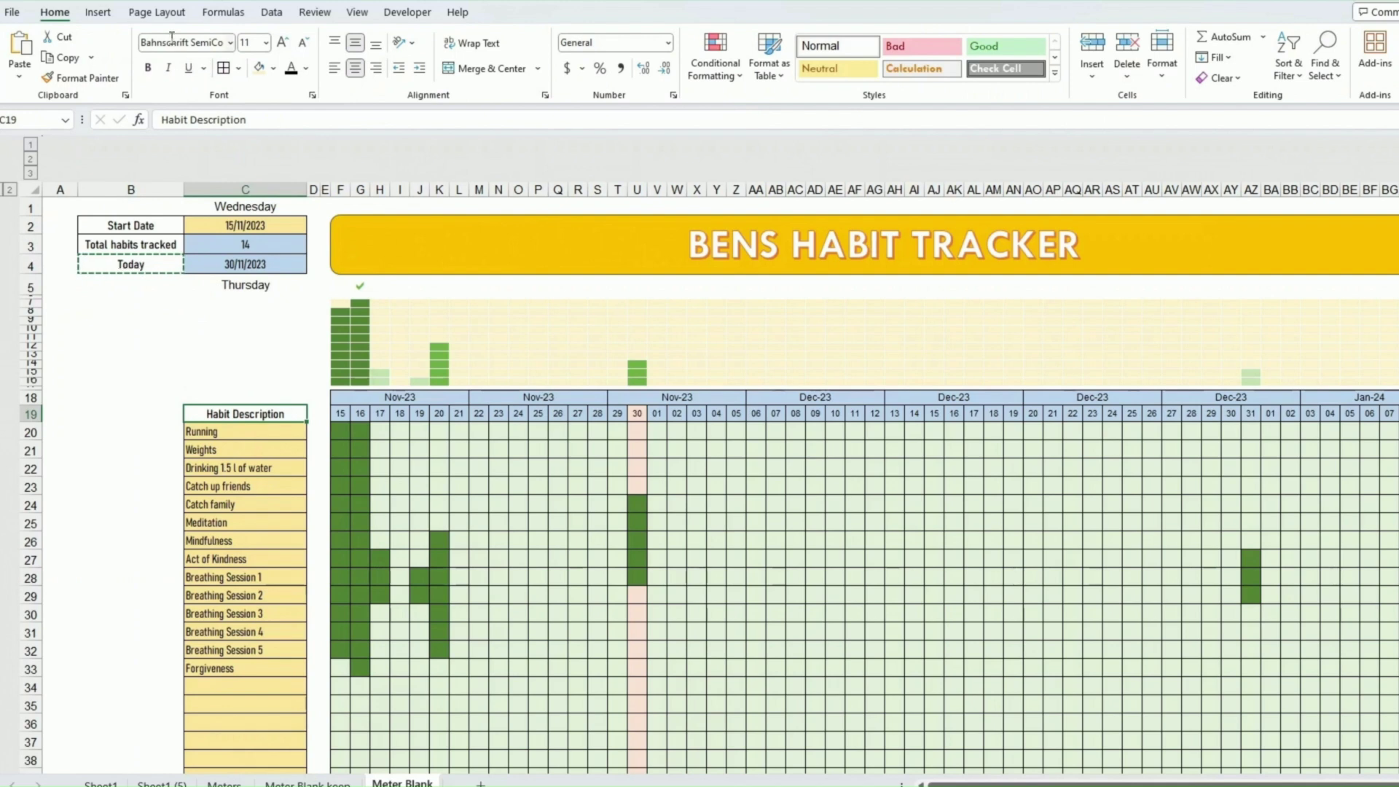
pyautogui.click(313, 468)
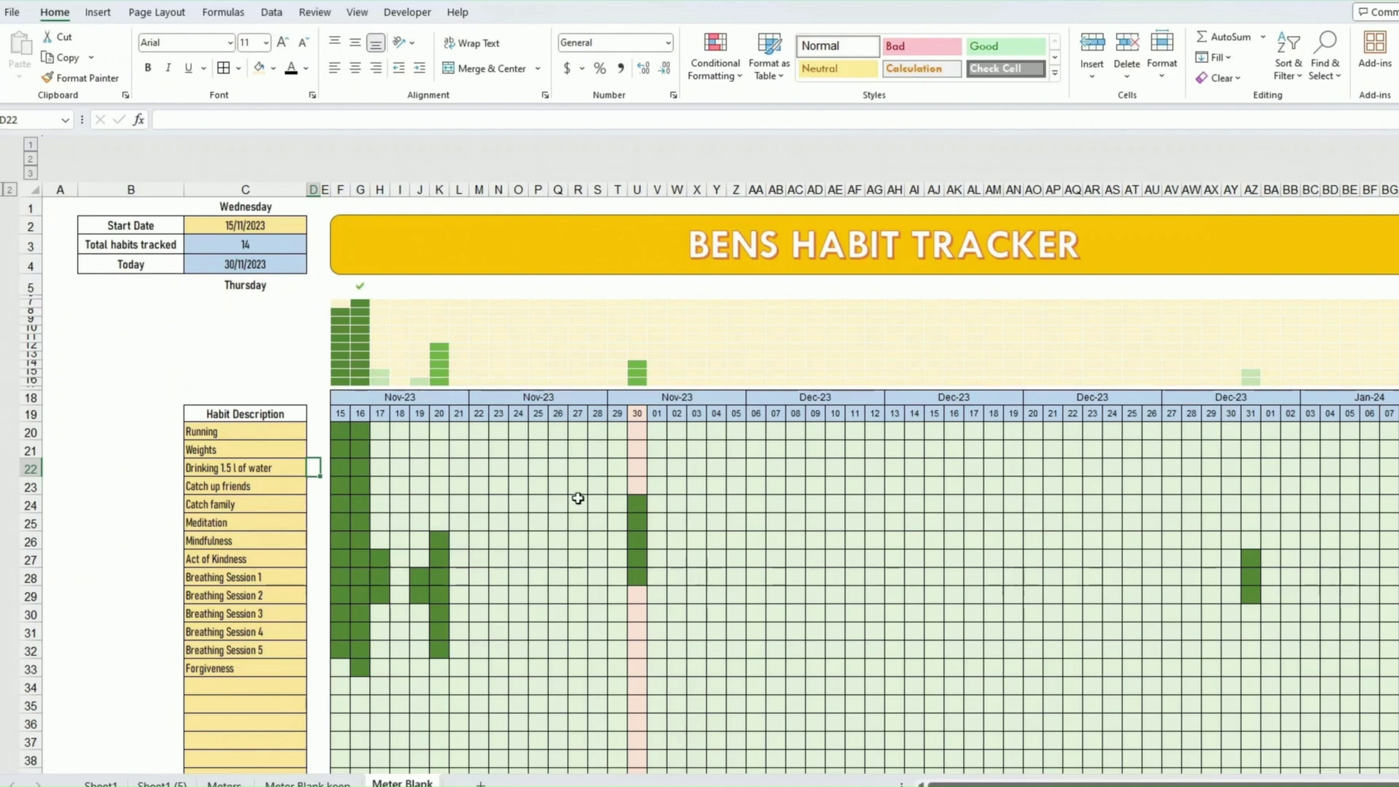
pyautogui.click(559, 539)
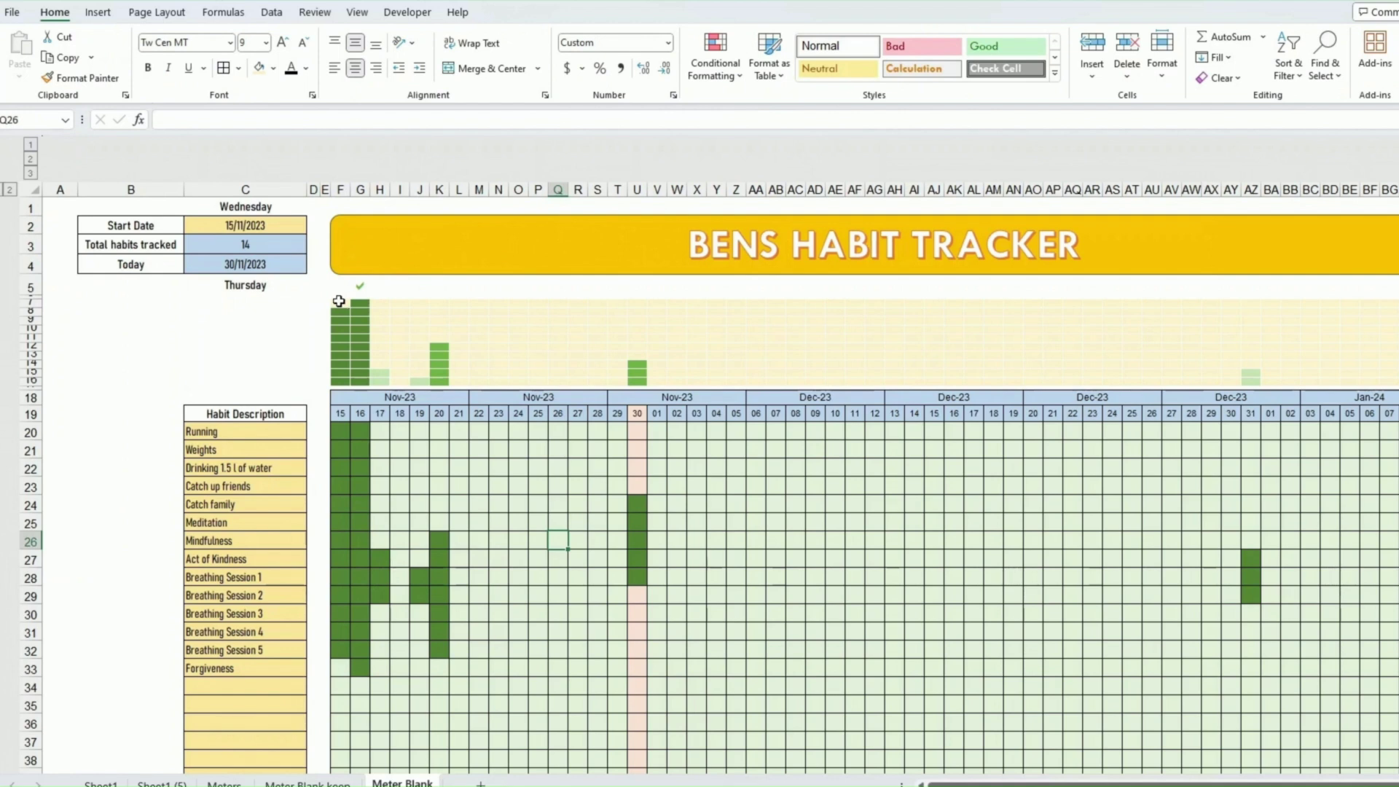
# Step: Fill the cube grid, starting at F7 and spanning all date columns, with Gray, Accent 3, Lighter 80%
pyautogui.moveTo(339, 301); pyautogui.dragTo(1384, 380)
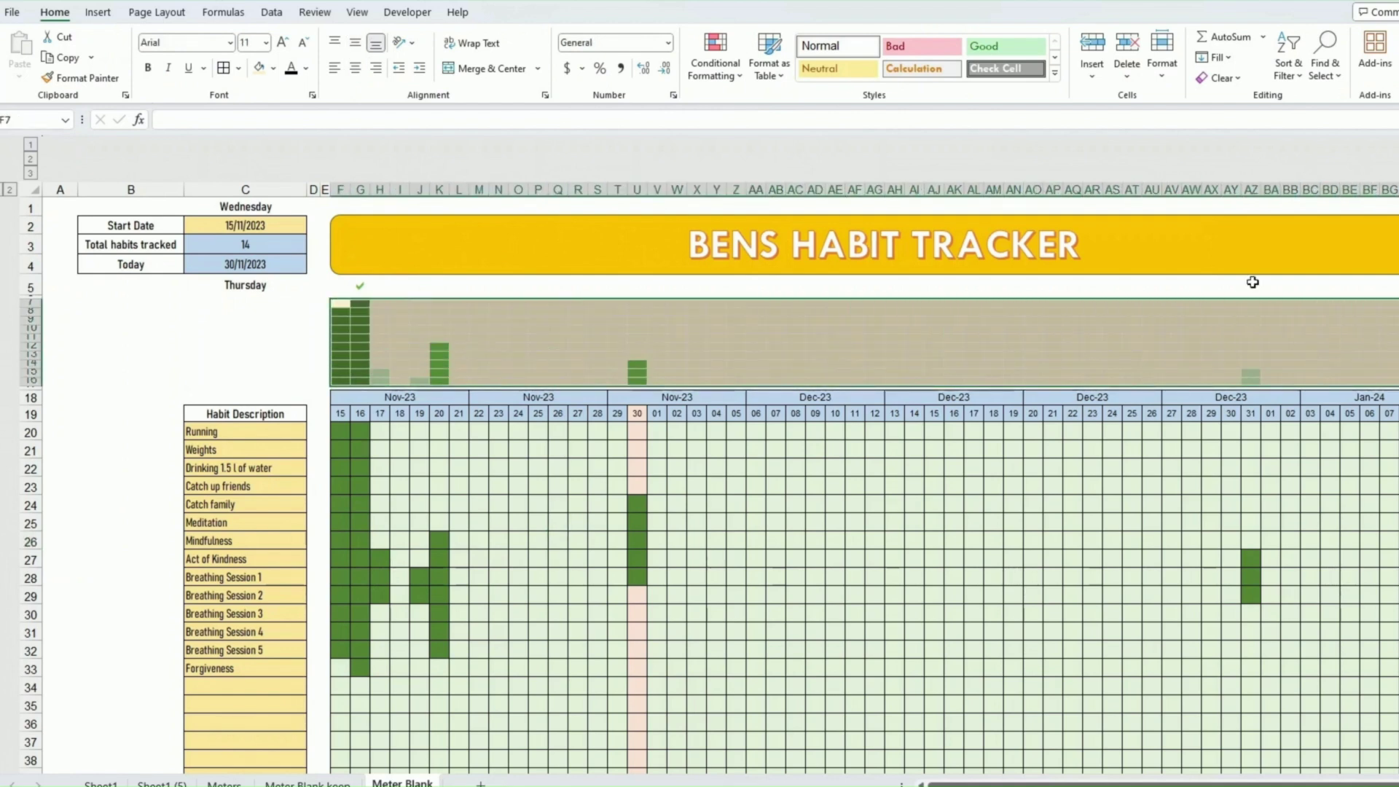
pyautogui.click(273, 67)
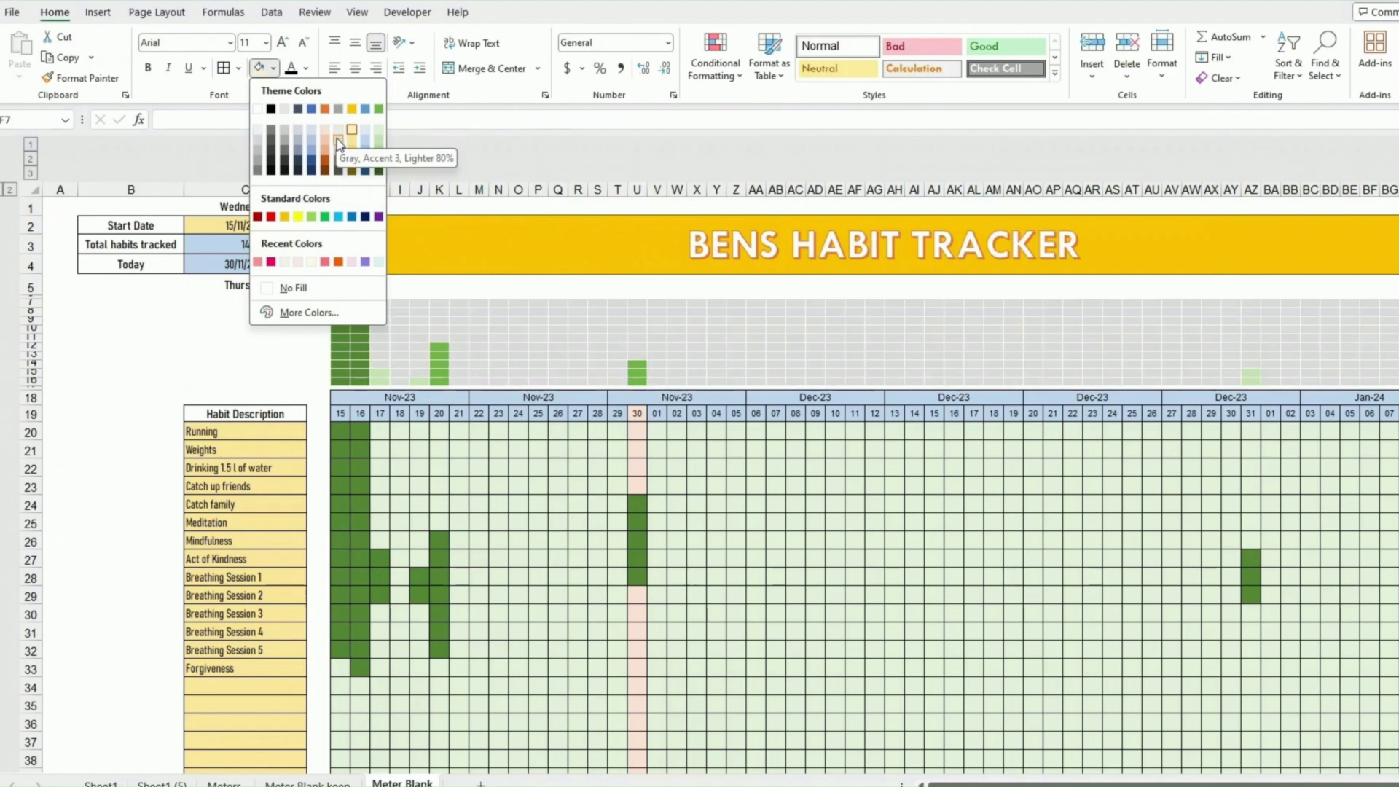
pyautogui.click(337, 138)
pyautogui.click(599, 596)
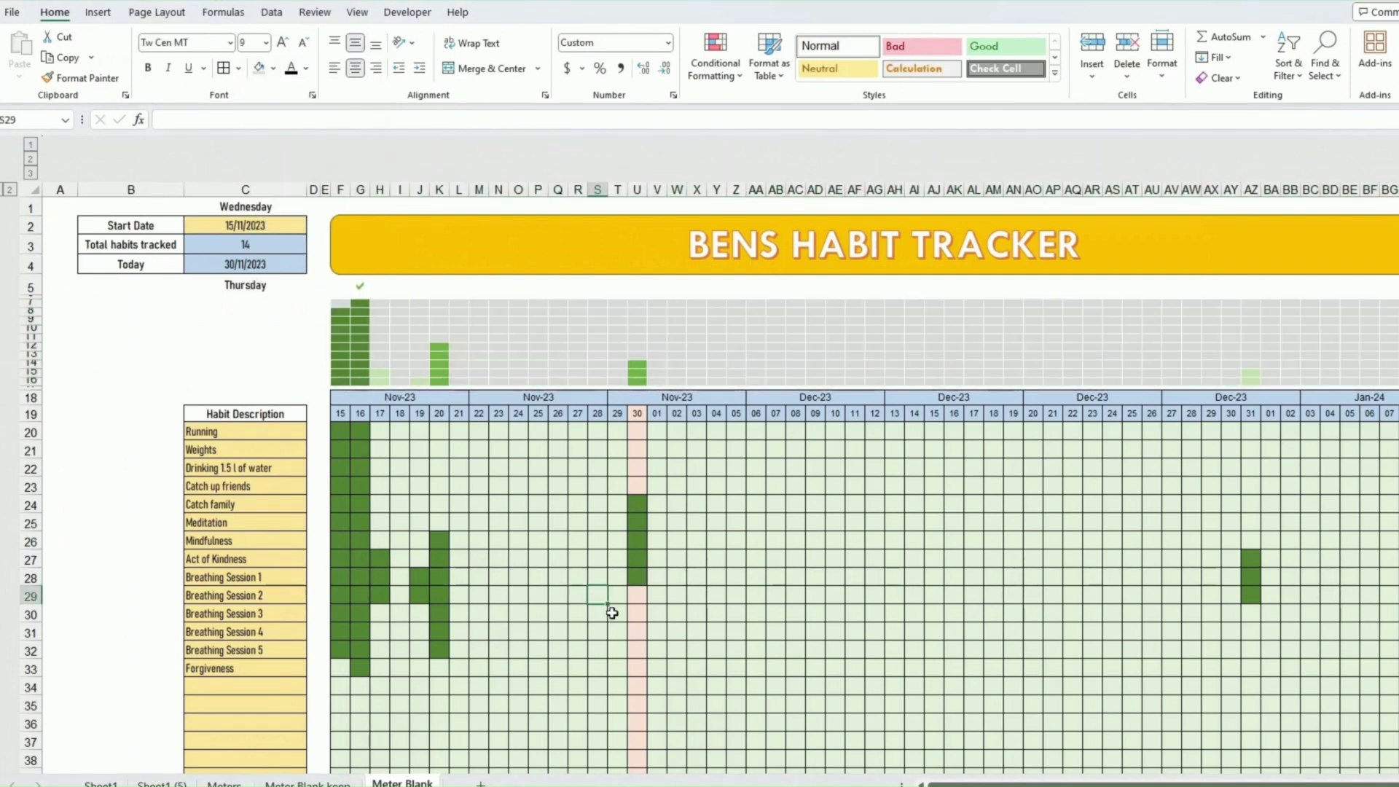
# Step: Open the list of theme colour sets for the workbook
pyautogui.click(606, 615)
pyautogui.click(167, 16)
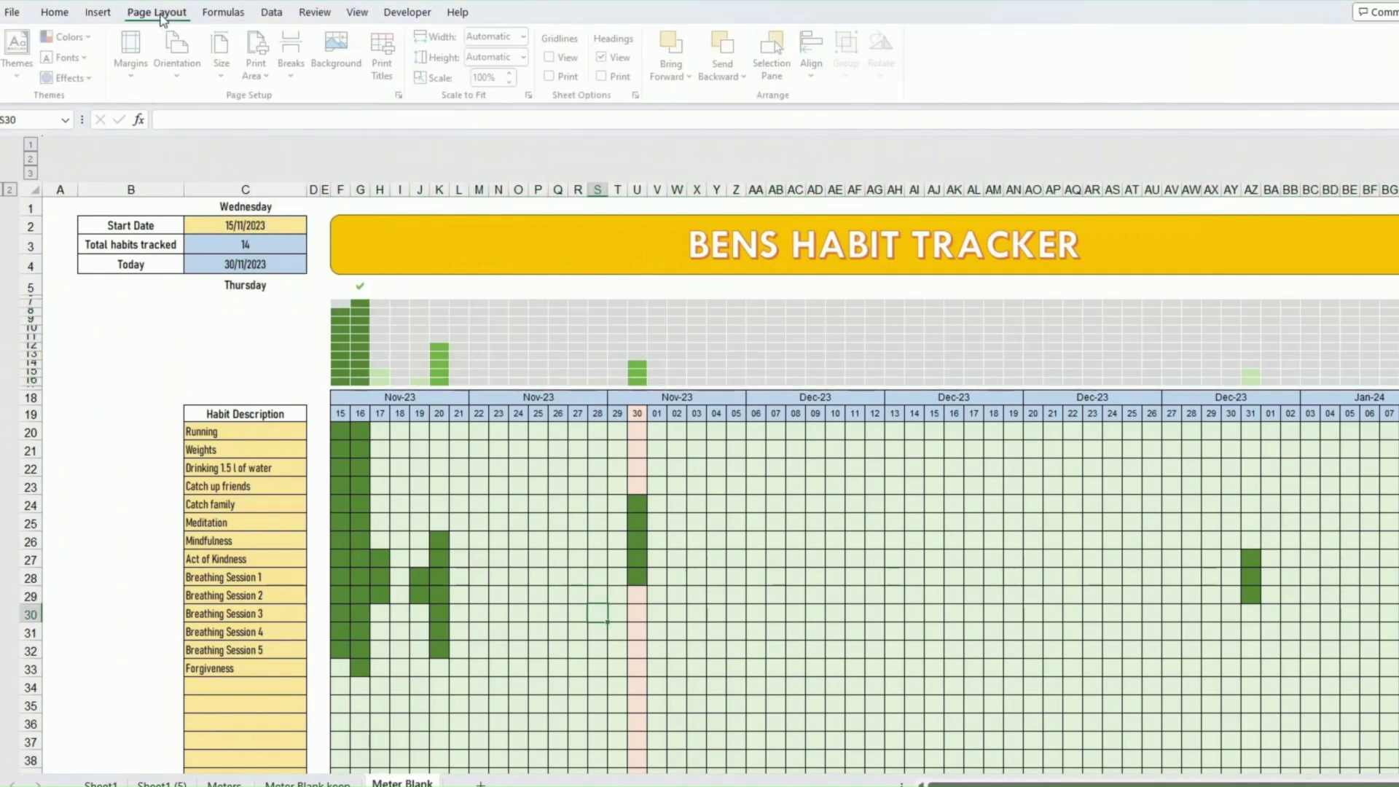
pyautogui.click(73, 36)
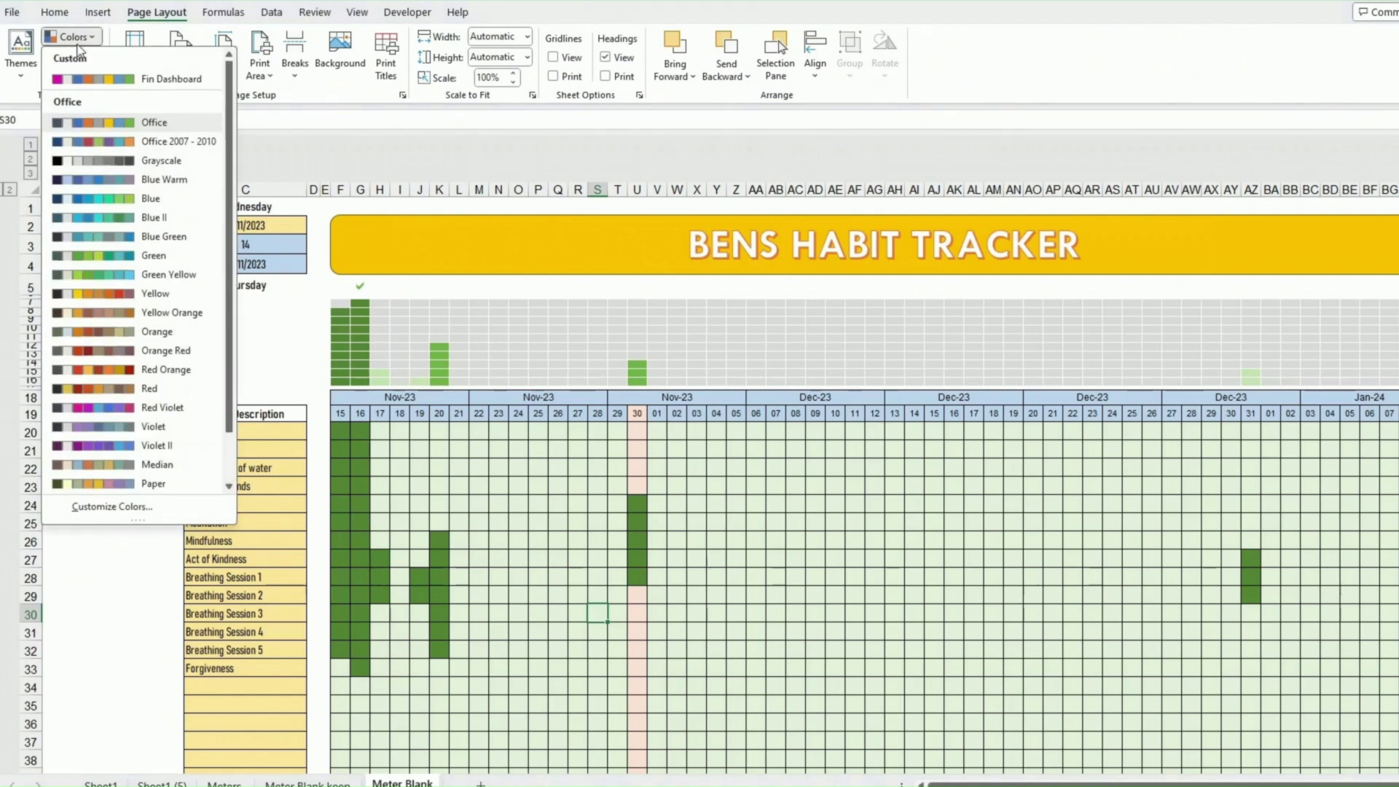